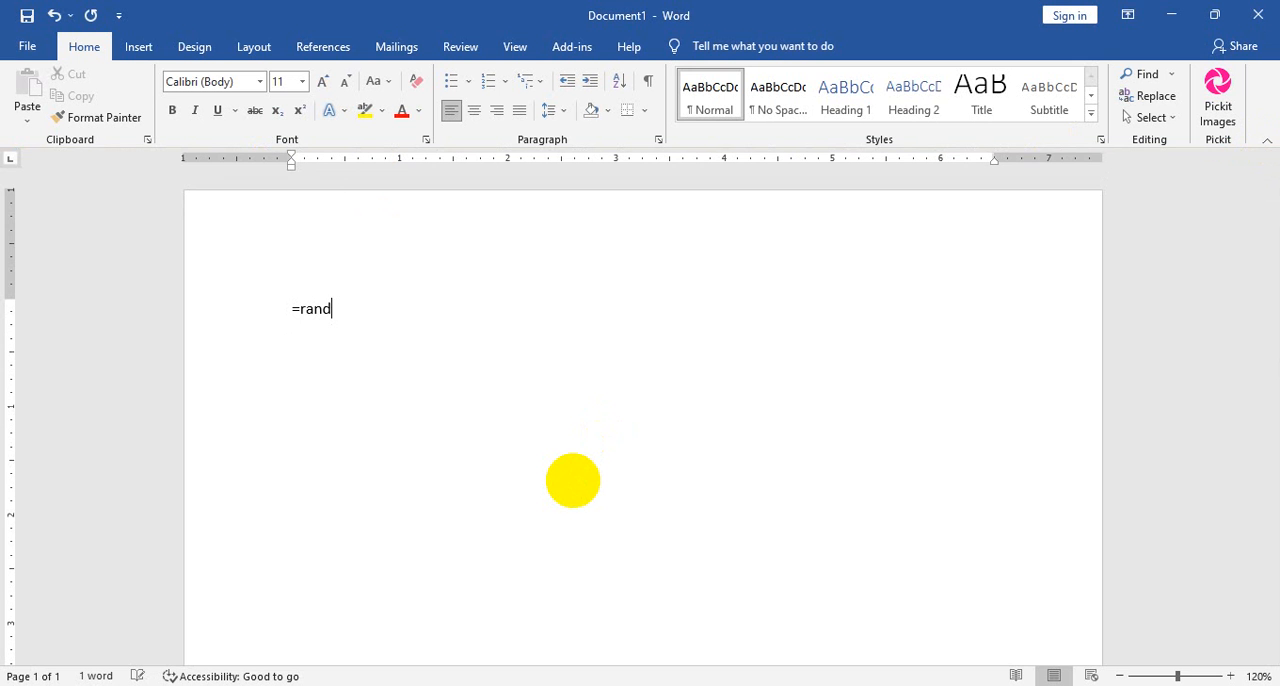
Complete the =rand() formula in the blank document and generate the sample paragraphs from it.
type("()")
key("Return")
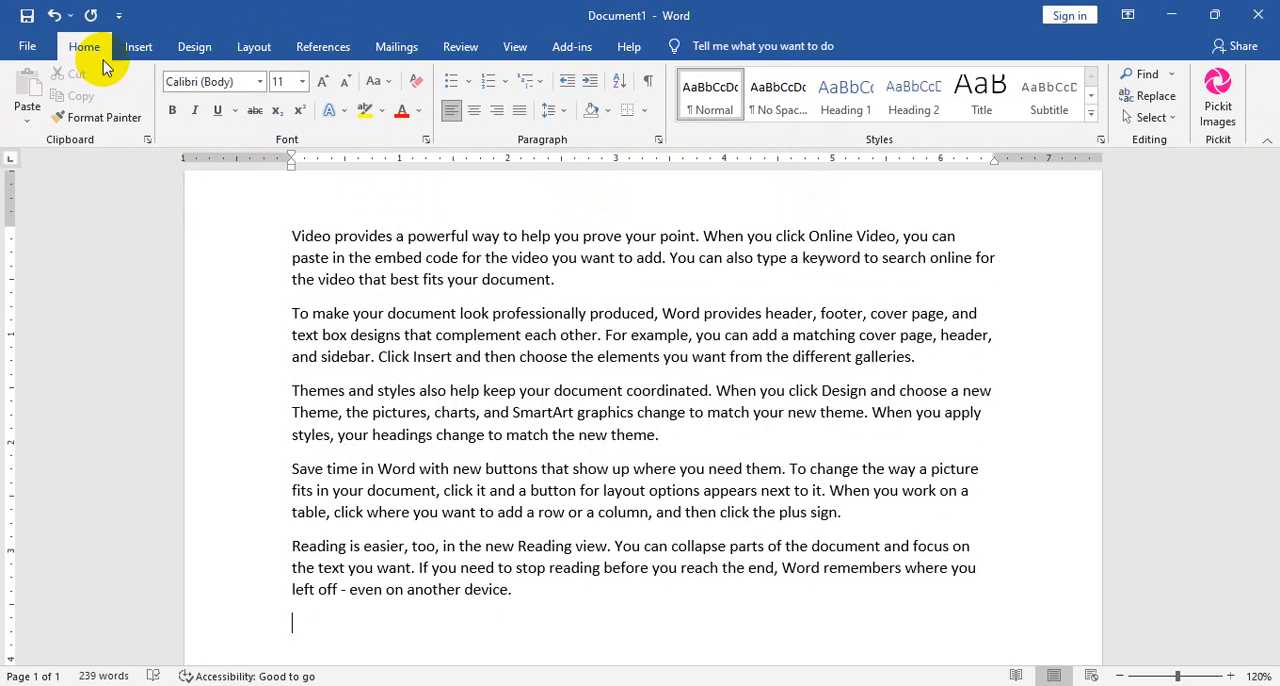
scroll(843, 335, "up", 3, "ctrl")
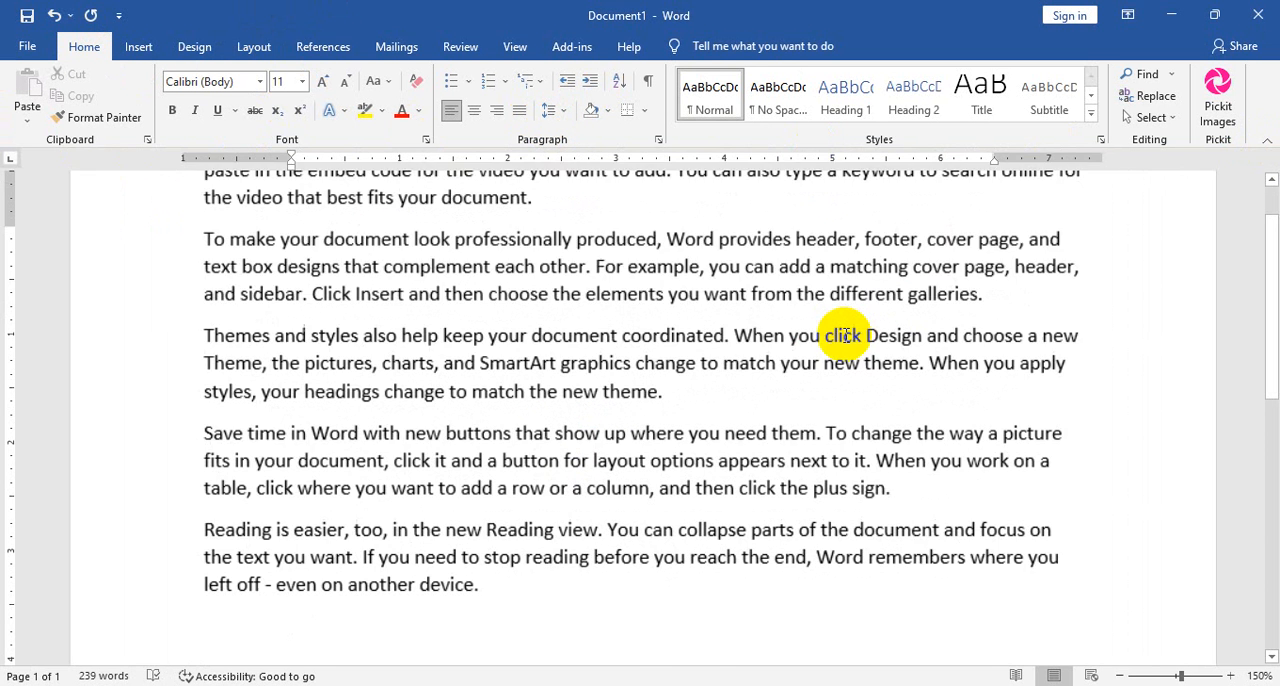
scroll(843, 335, "up", 3)
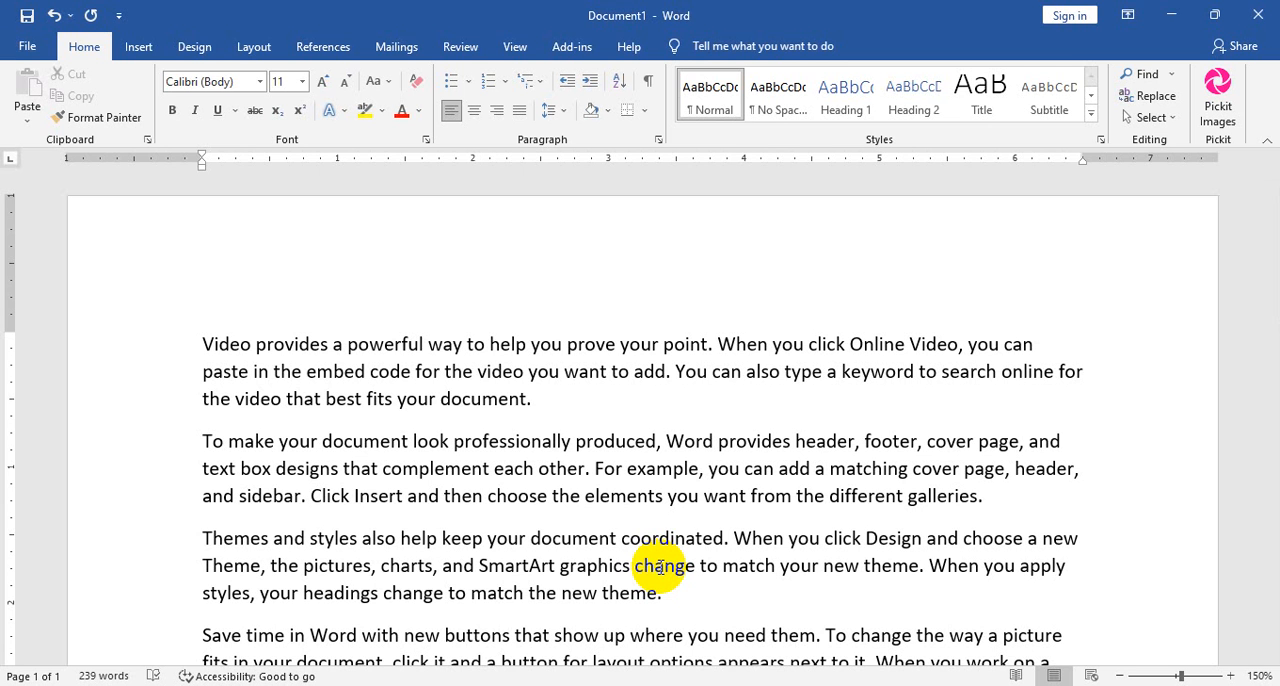
Select the word "Video" at the start of the text, then expand the selection to the whole first paragraph.
double_click(225, 343)
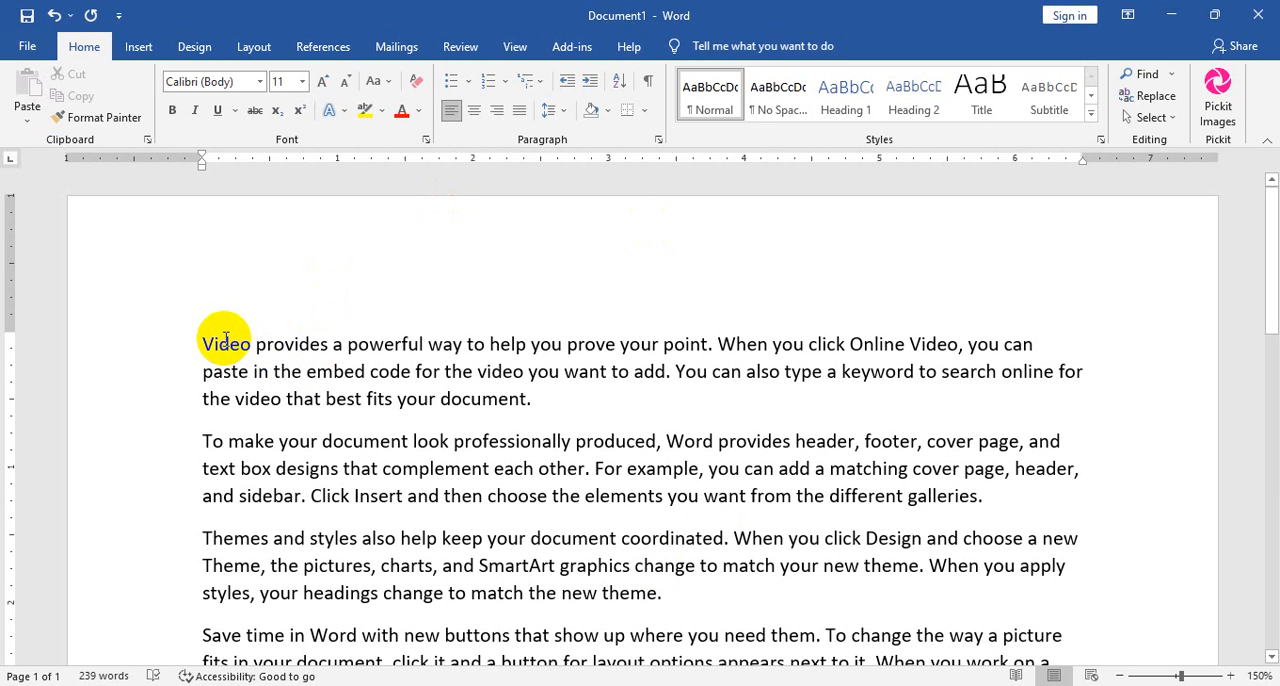
double_click(226, 342)
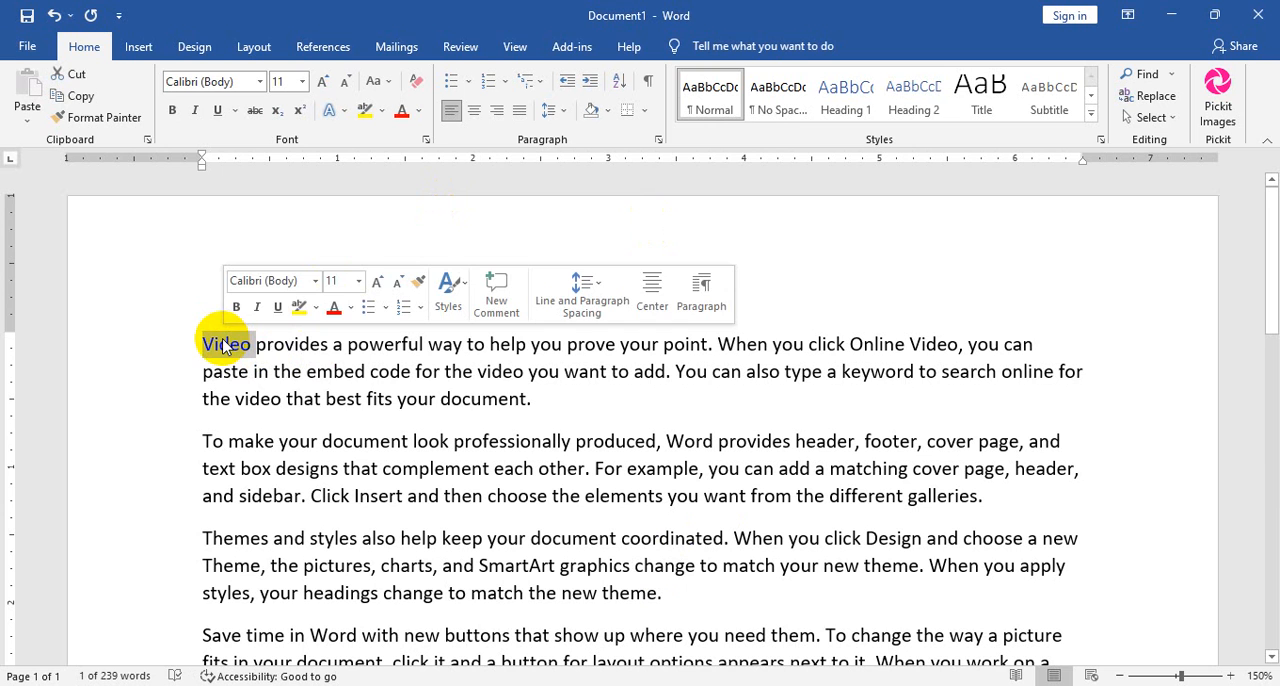
triple_click(224, 344)
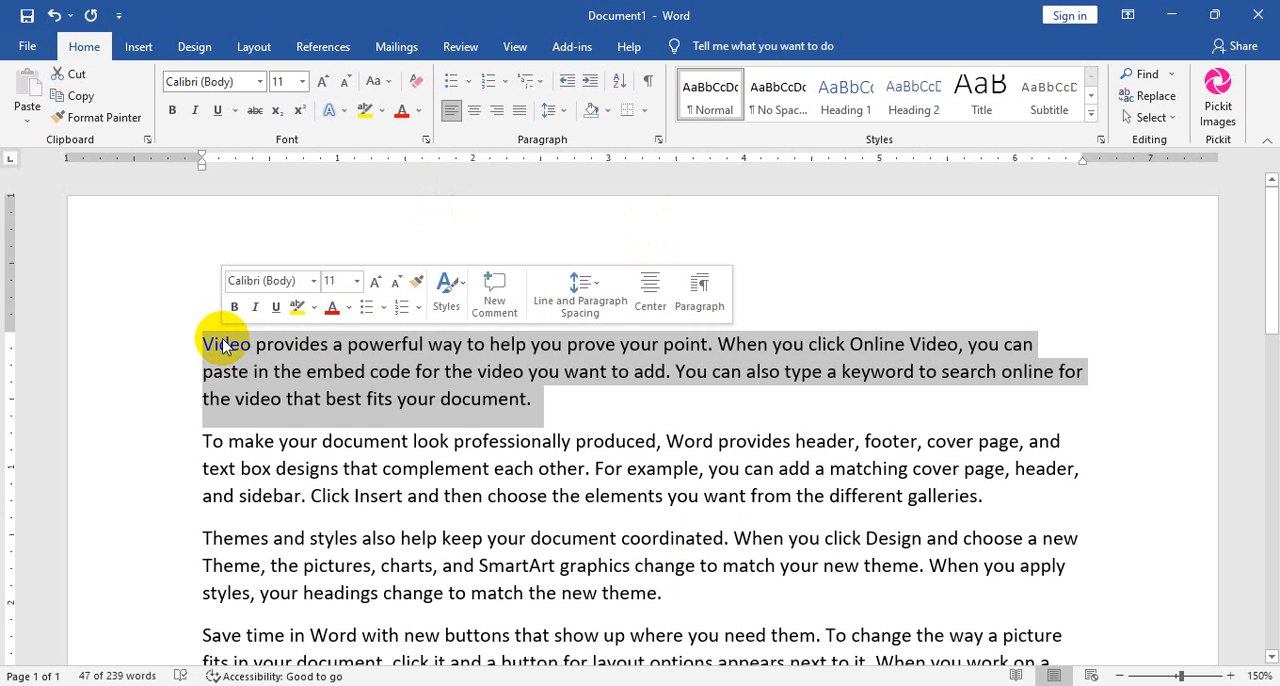
scroll(663, 580, "down", 7)
scroll(769, 496, "up", 3)
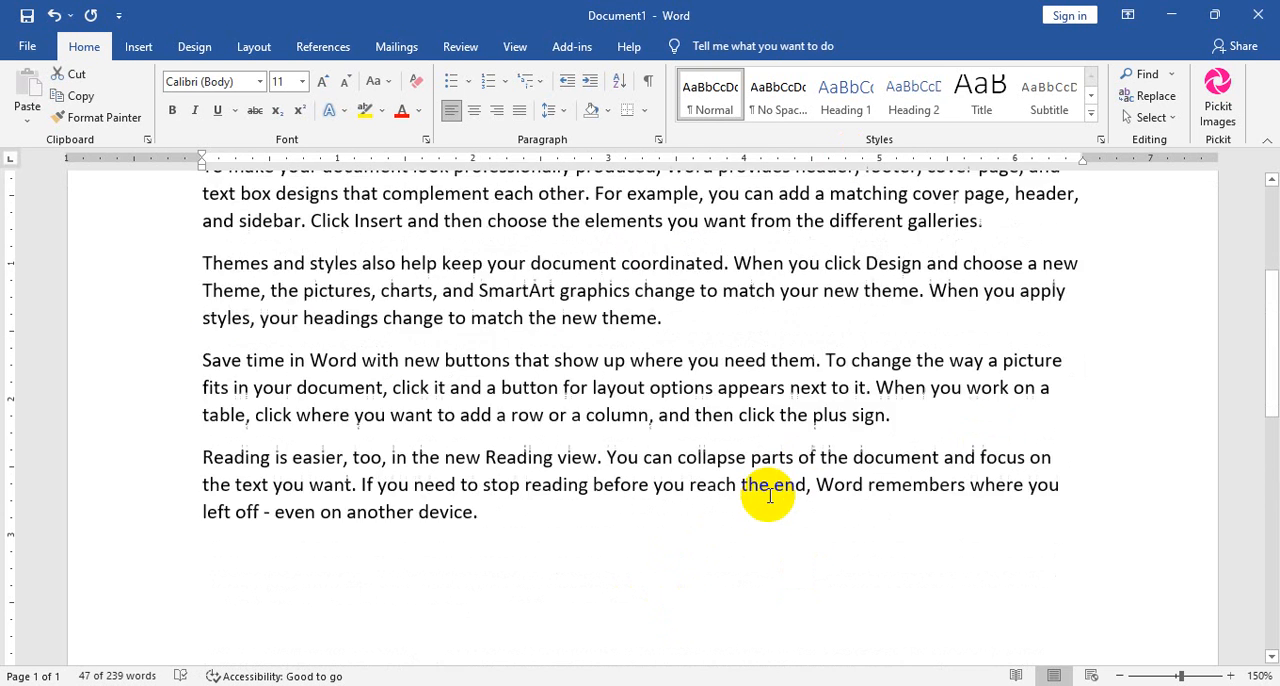
scroll(769, 496, "up", 3)
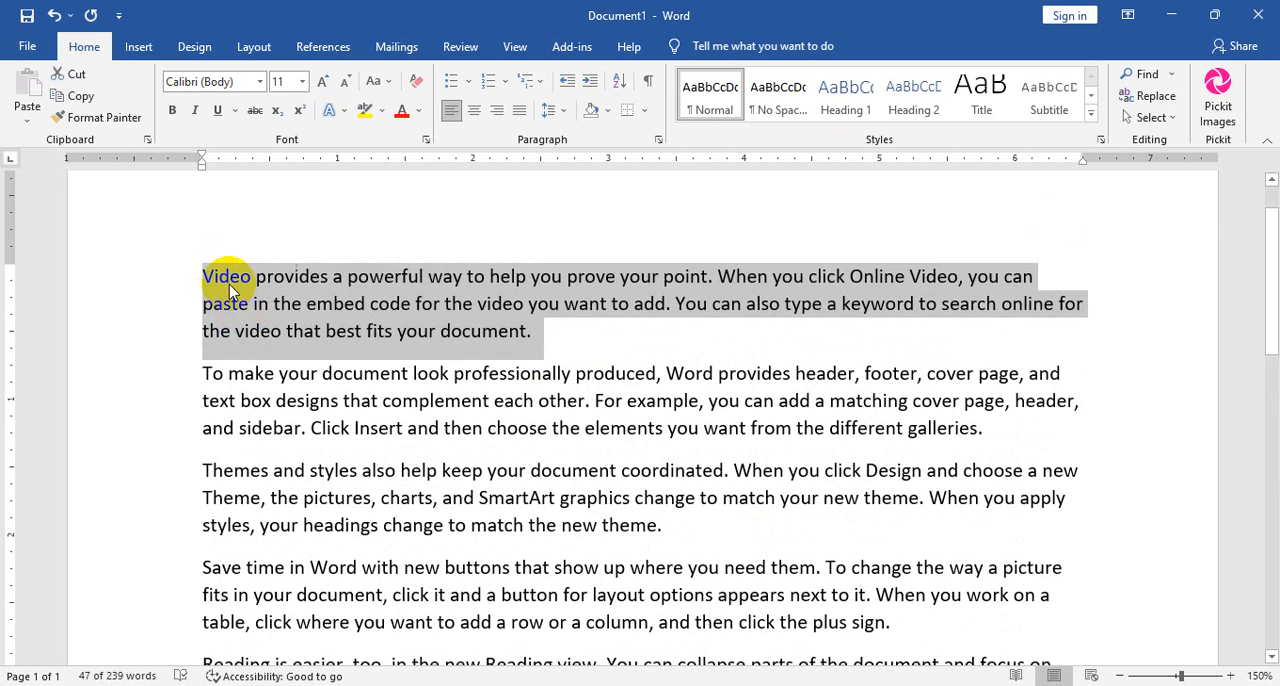
Clear the paragraph selection and select all the text in the document.
left_click(229, 284)
left_click(1170, 122)
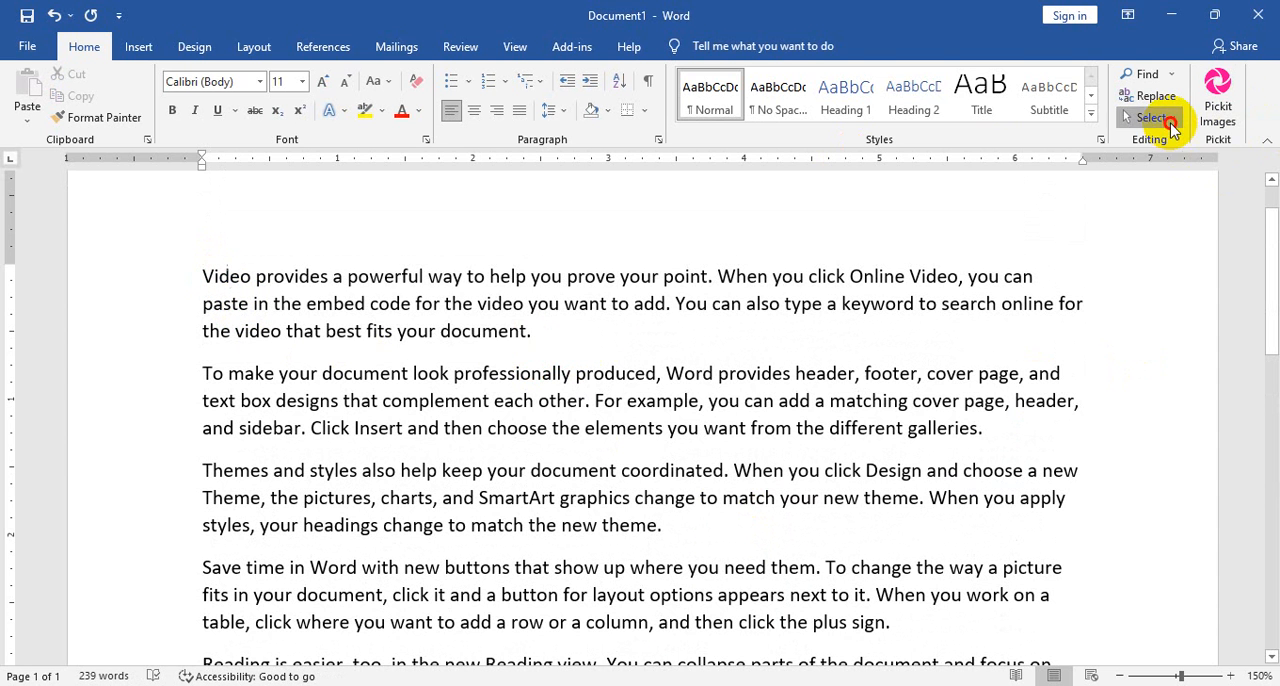
left_click(1062, 135)
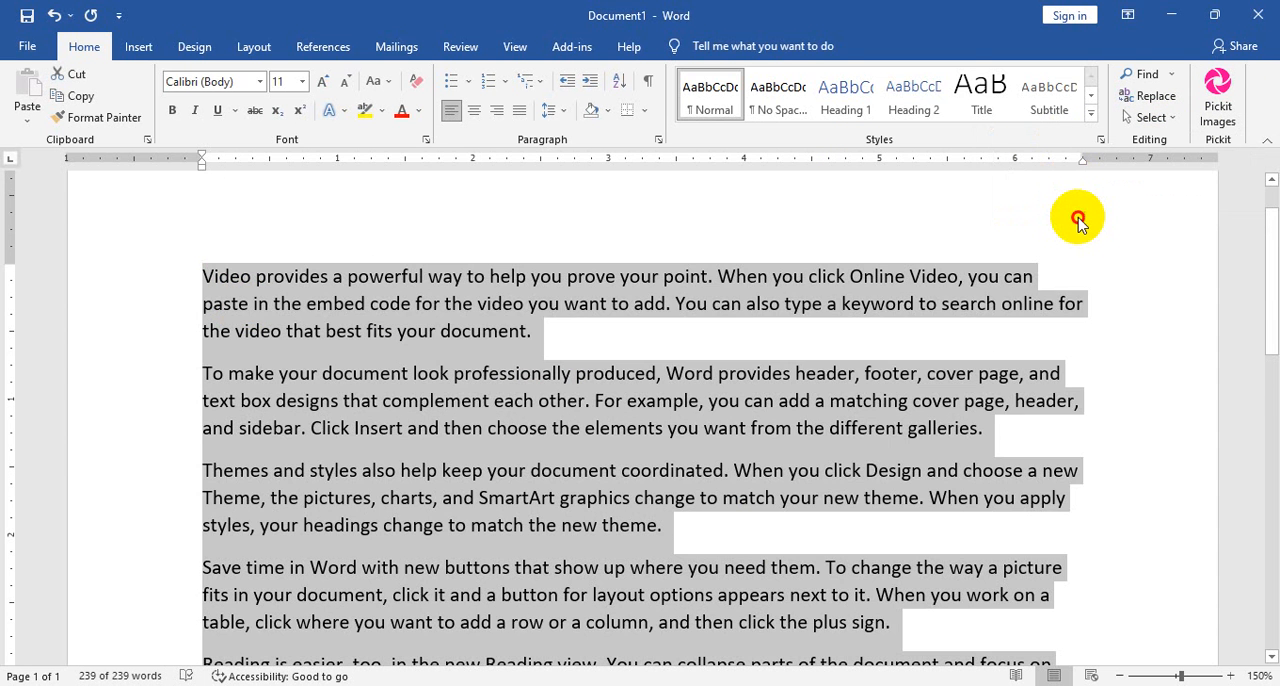
left_click(1077, 220)
key("ctrl+a")
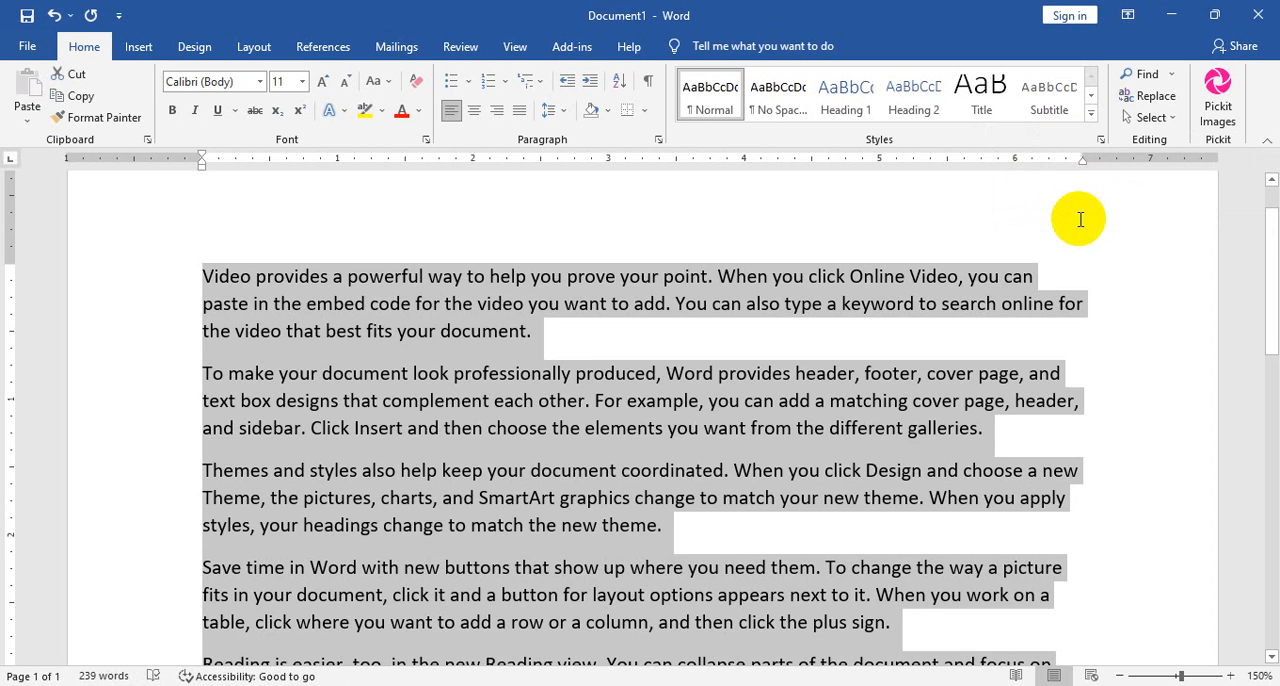
Add the text "ctrl + a" at the end of the first paragraph and make it bold.
left_click(565, 330)
type("ctrl +")
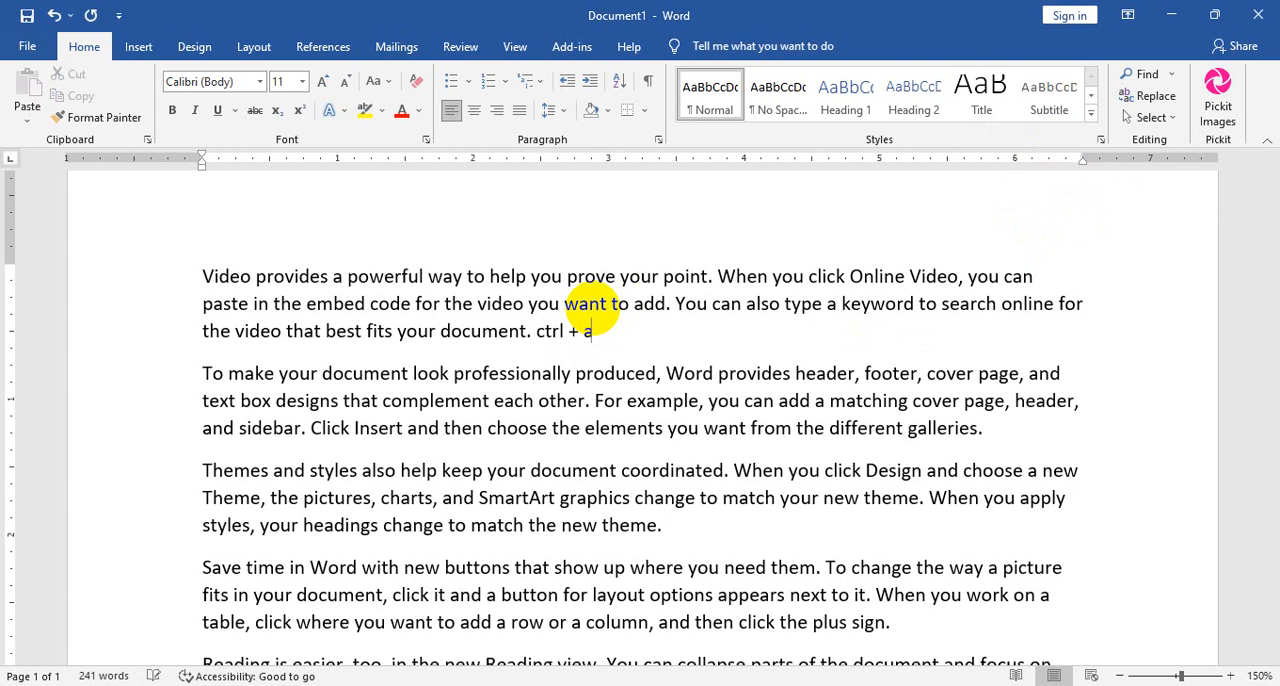
type(" a")
left_click_drag(593, 331, 534, 331)
key("ctrl+b")
left_click(604, 343)
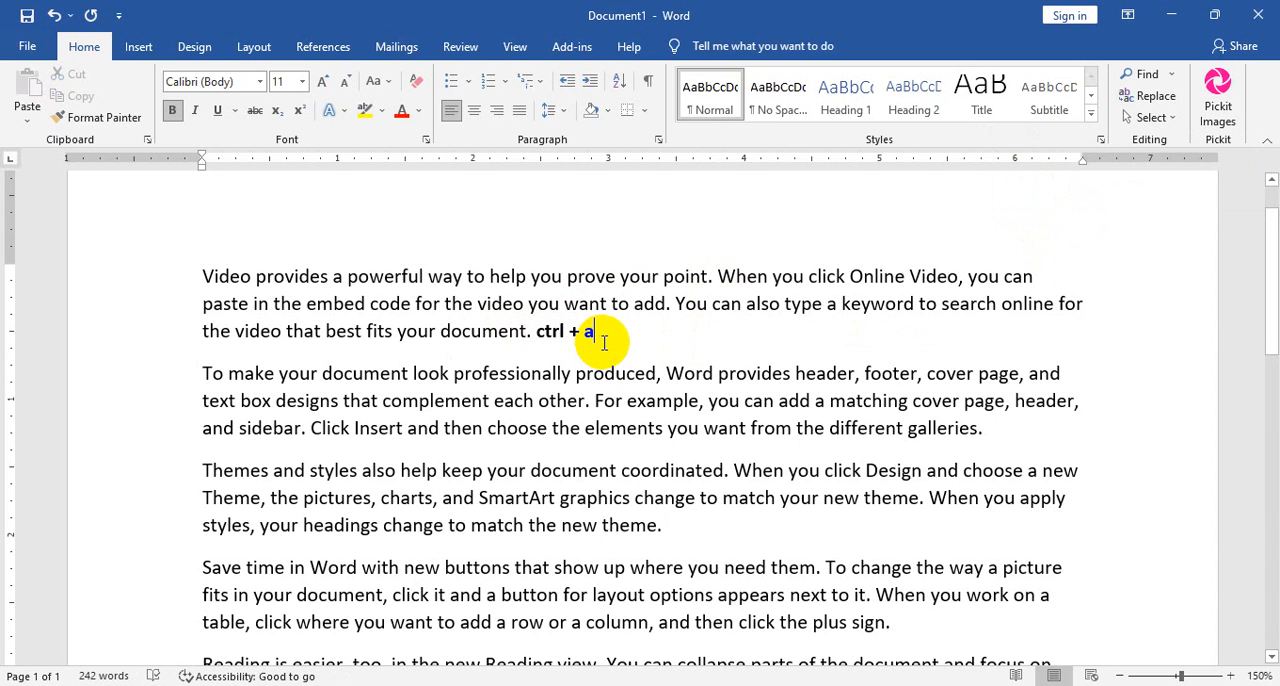
Select all the document text, then clear the selection and delete the bold "ctrl + a" note ending the first paragraph.
key("ctrl+a")
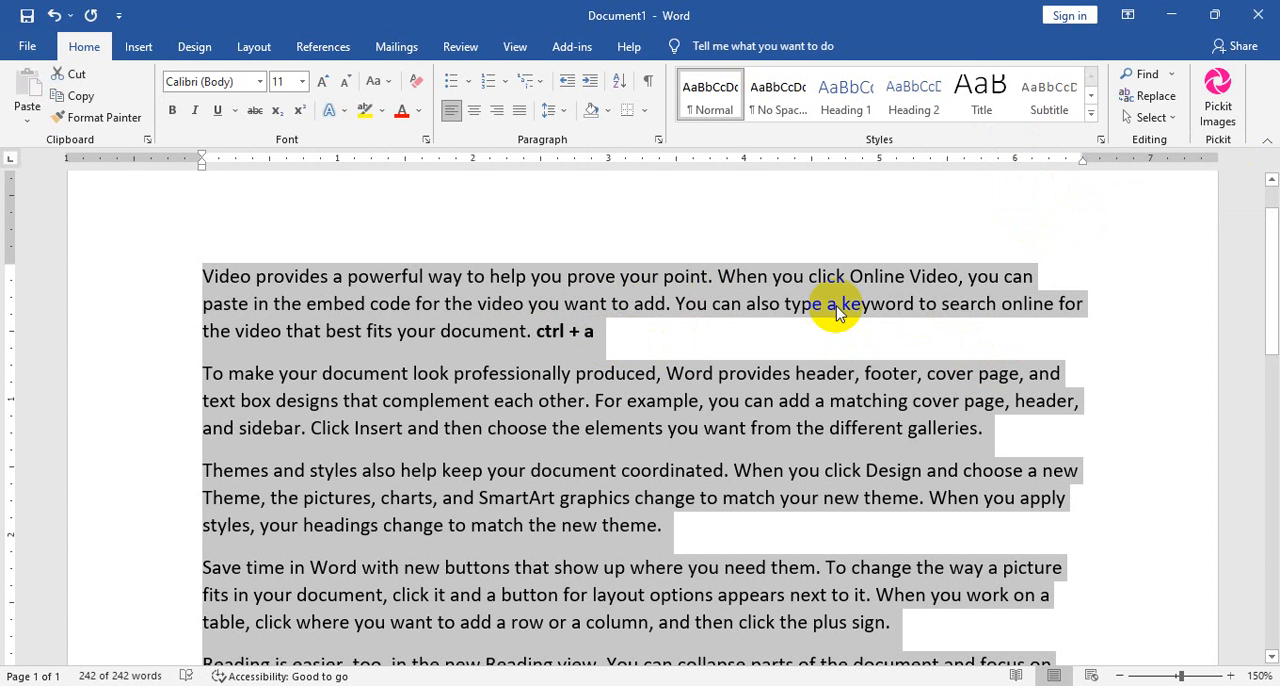
left_click(622, 331)
key("BackSpace")
key("BackSpace")
key("BackSpace")
key("BackSpace")
key("BackSpace")
key("BackSpace")
key("BackSpace")
key("BackSpace")
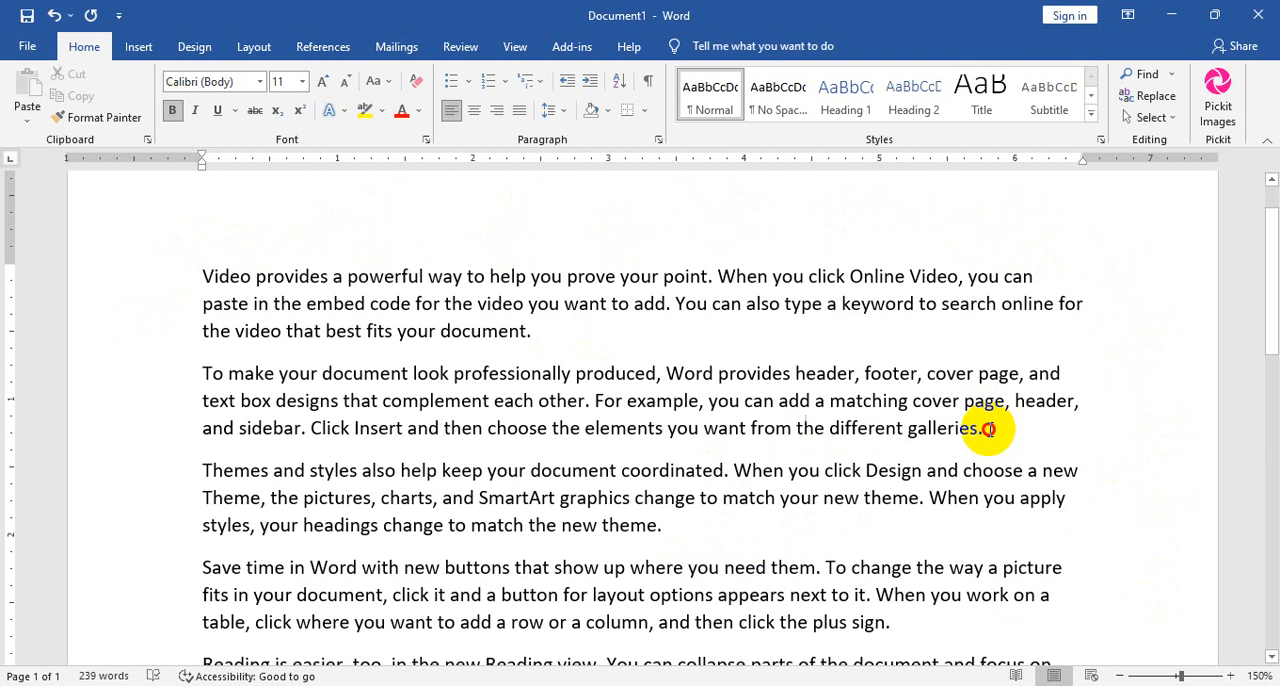
Select the words "want from the different galleries." in the second paragraph, then clear the selection by placing the cursor after the first paragraph.
left_click_drag(985, 428, 707, 432)
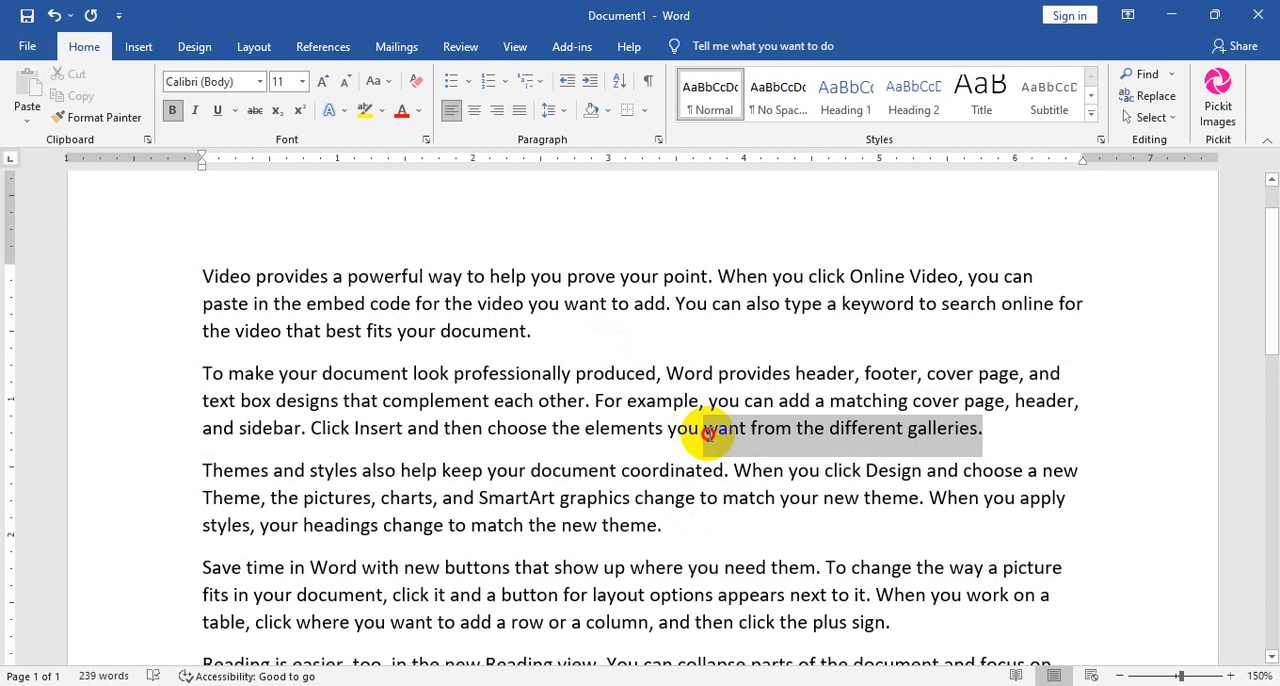
left_click_drag(707, 432, 708, 434)
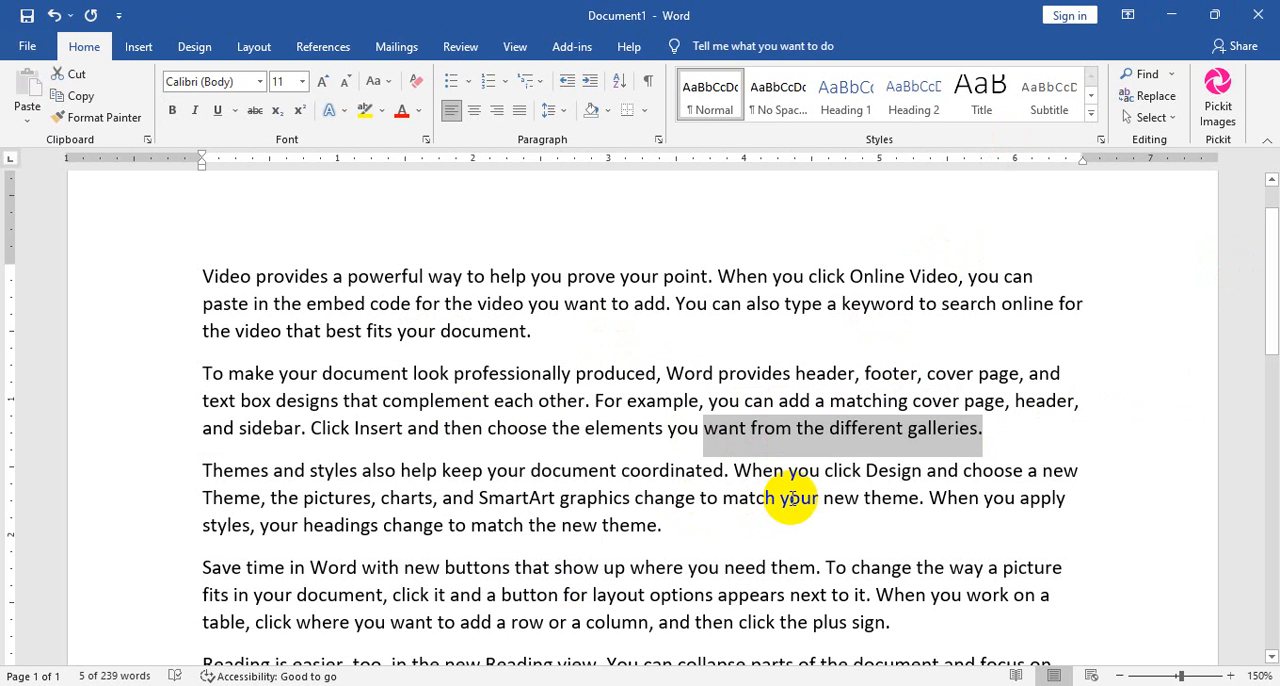
left_click(540, 331)
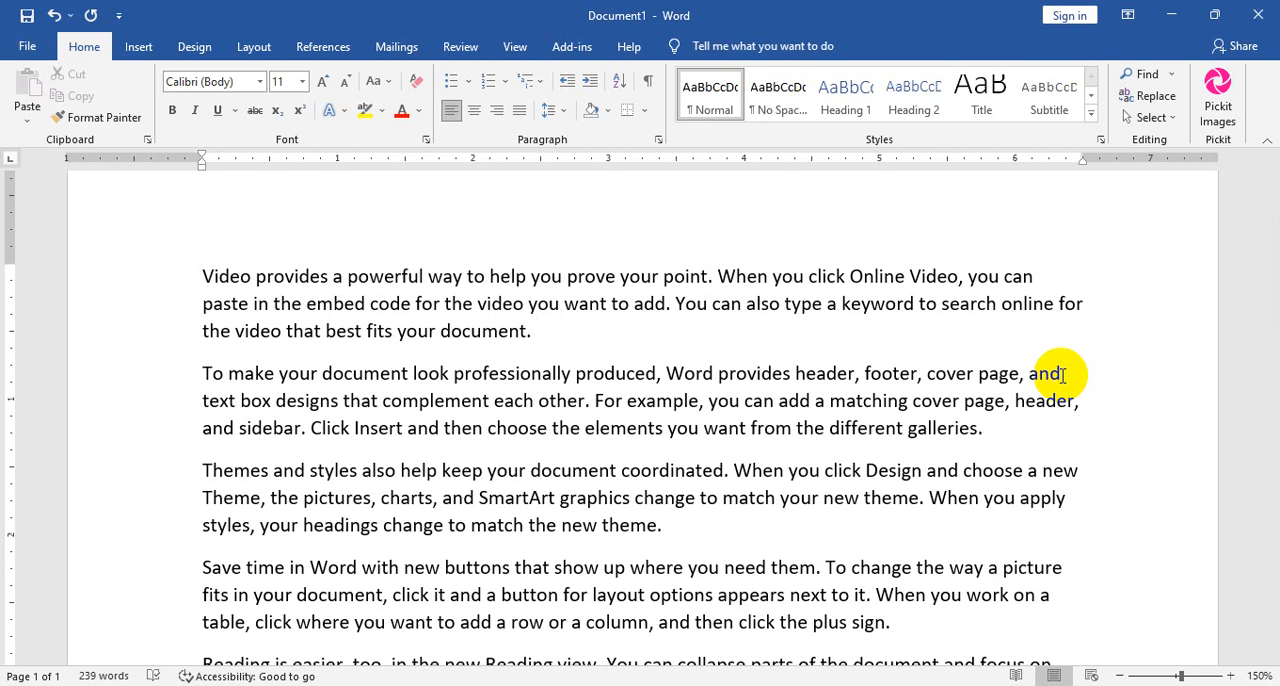
Open the Windows On-Screen Keyboard, demonstrate the Shift and up-arrow combination on it, and close it.
left_click(155, 685)
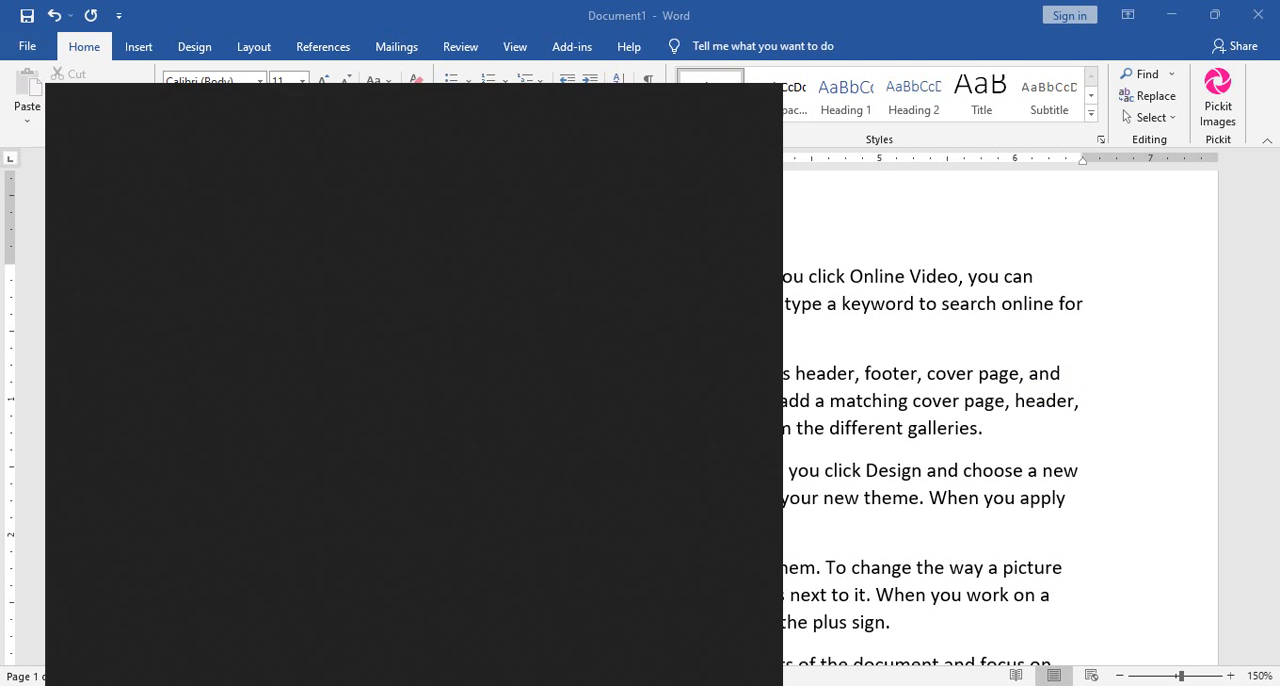
type("on")
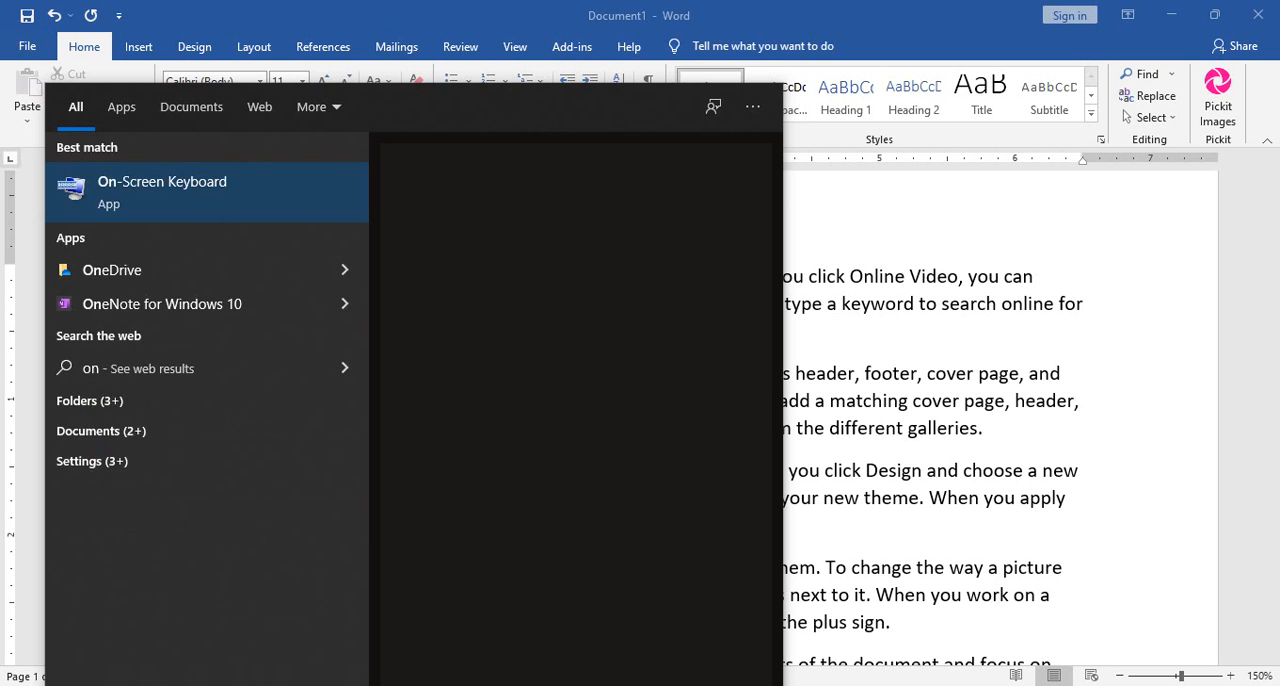
left_click(185, 188)
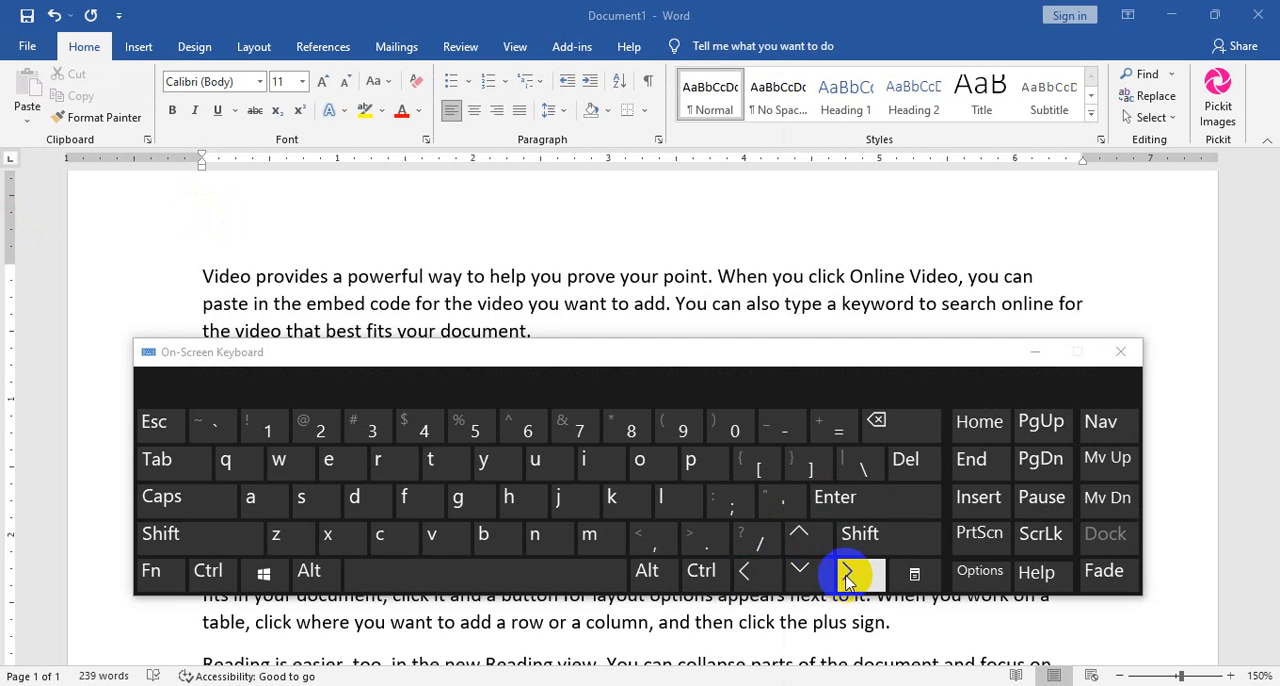
left_click(208, 538)
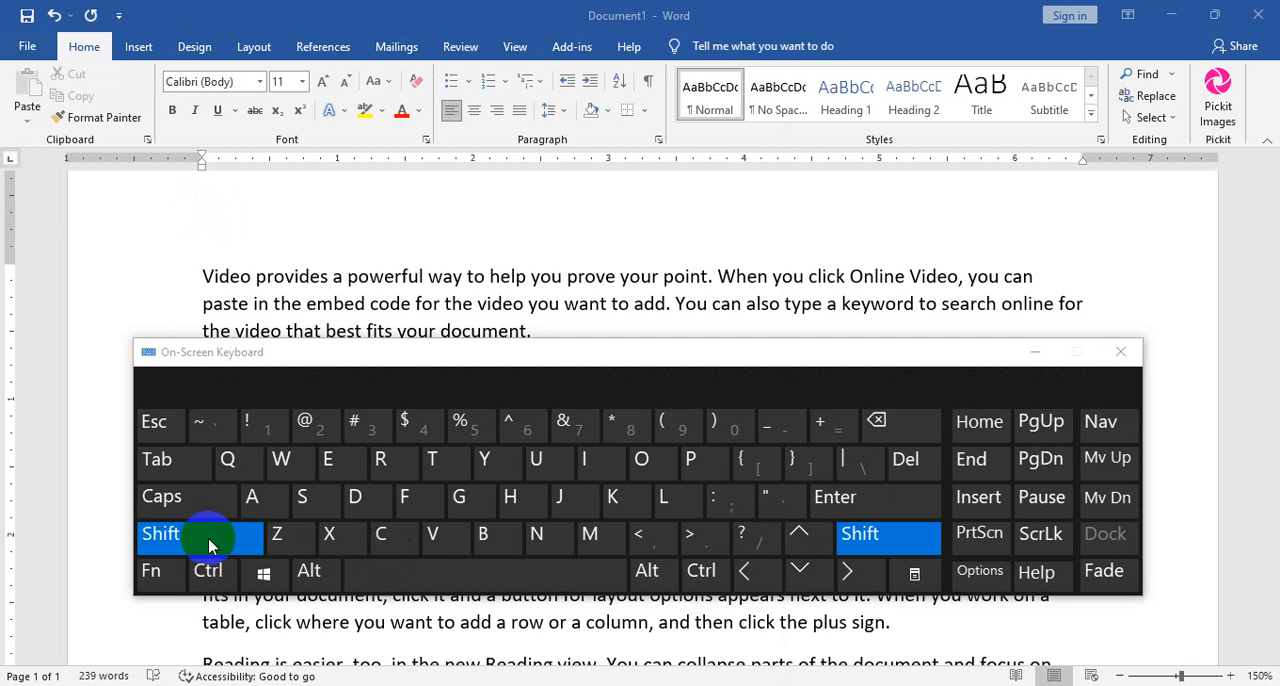
left_click(801, 538)
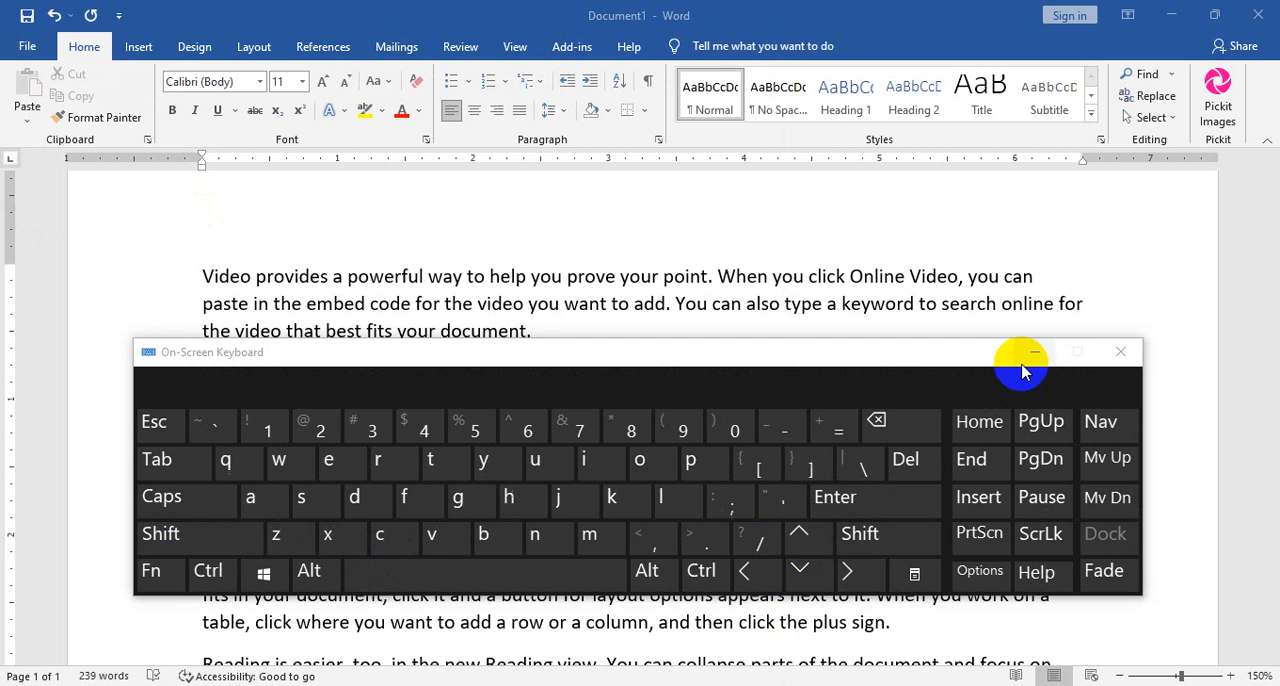
left_click(1120, 352)
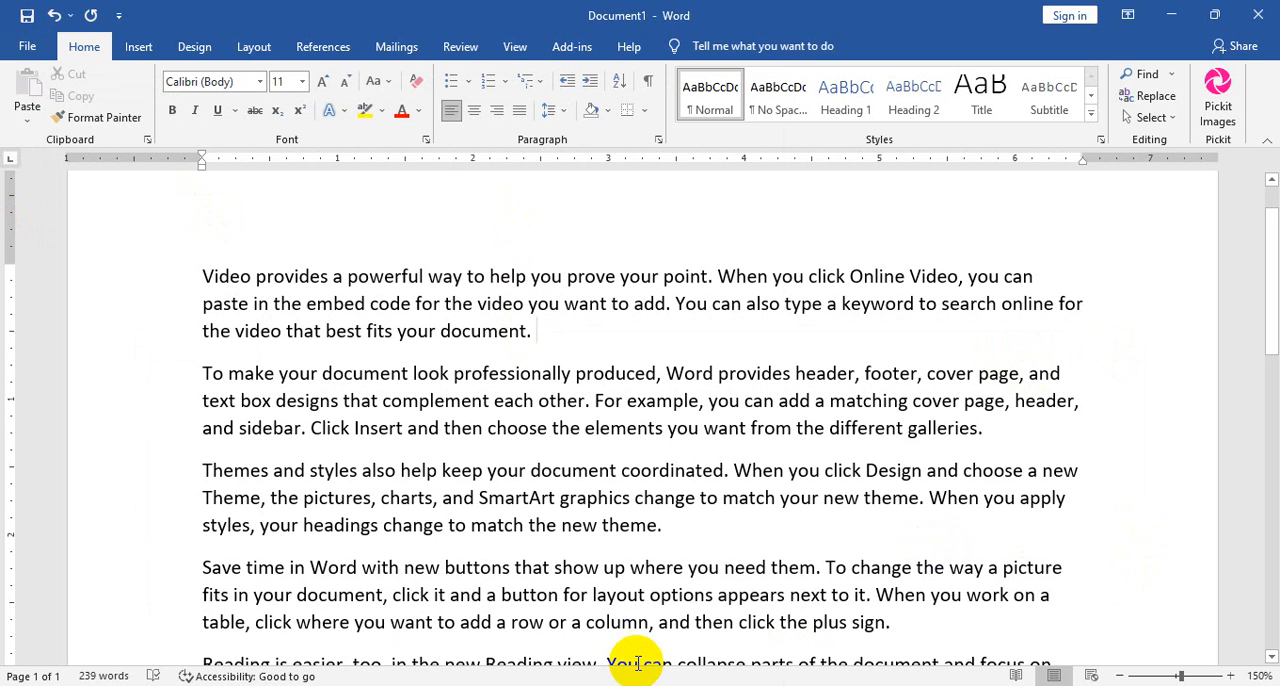
Extend the selection line by line upward from the end of the first paragraph to its beginning.
key("shift+Up")
key("shift+Up")
key("shift+Up")
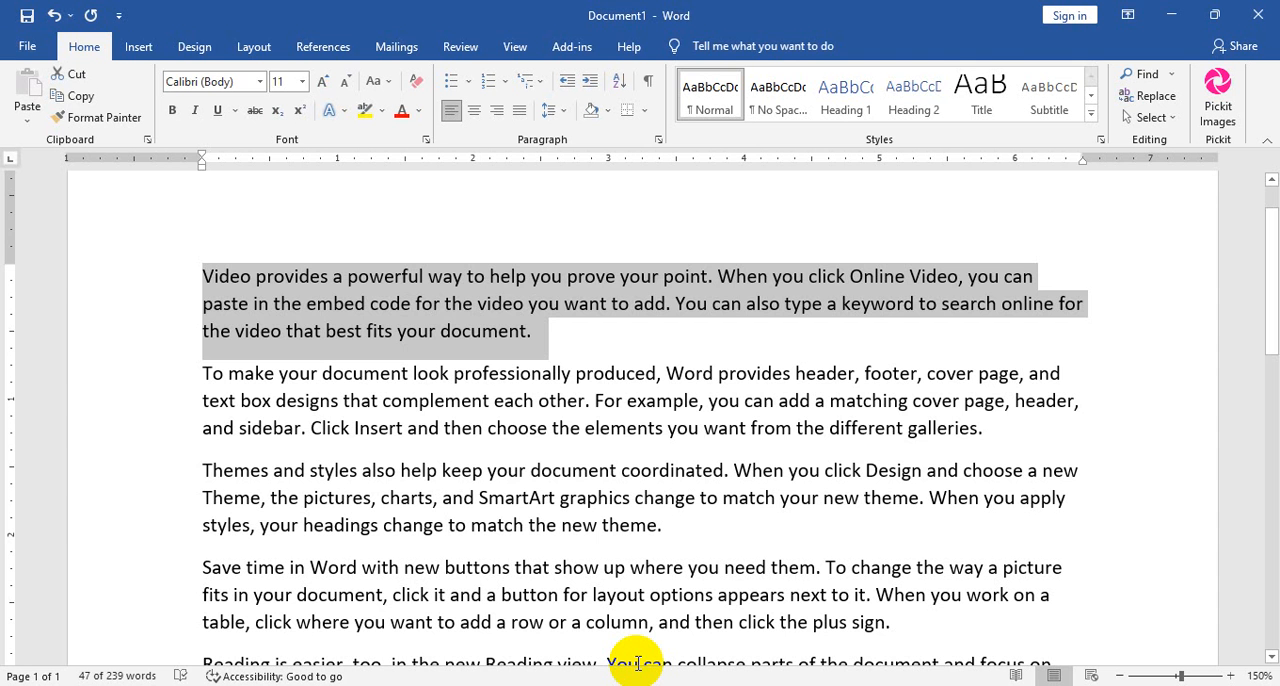
Extend the selection line by line down to the first line of the third paragraph, then shrink it back upward.
key("shift+Down")
key("shift+Down")
key("shift+Down")
key("shift+Down")
key("shift+Down")
key("shift+Down")
key("shift+Down")
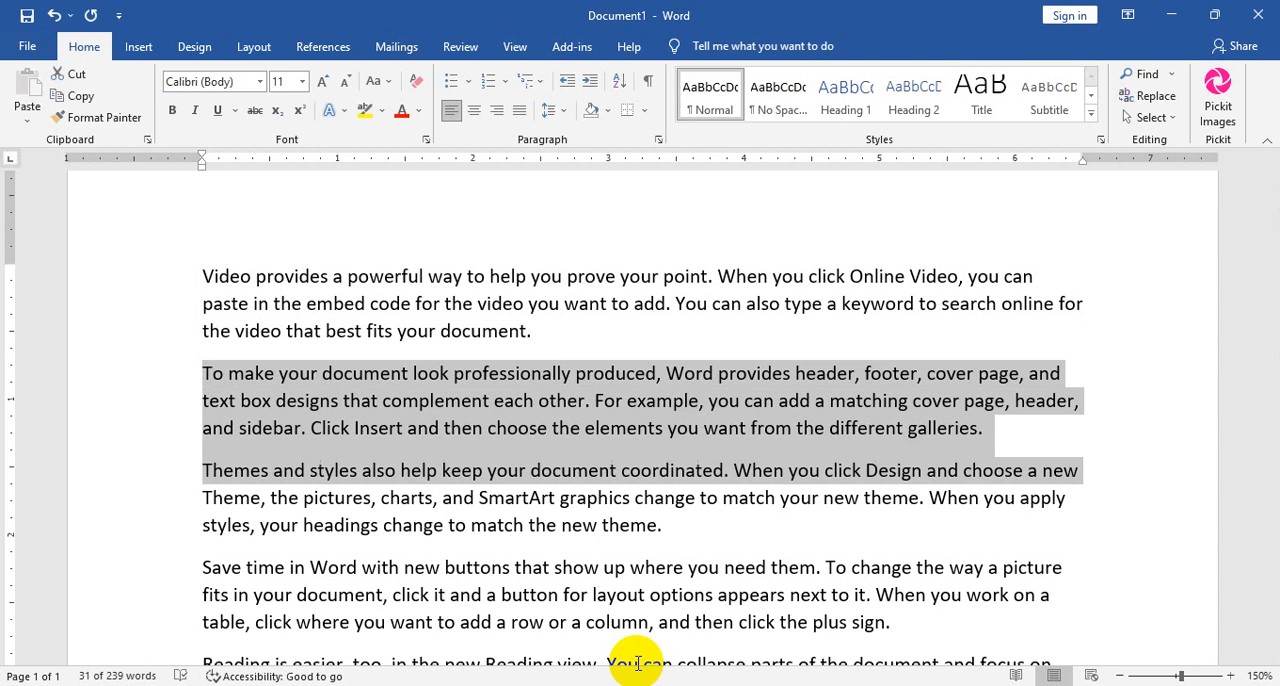
key("shift+Up")
key("shift+Up")
key("shift+Up")
key("shift+Up")
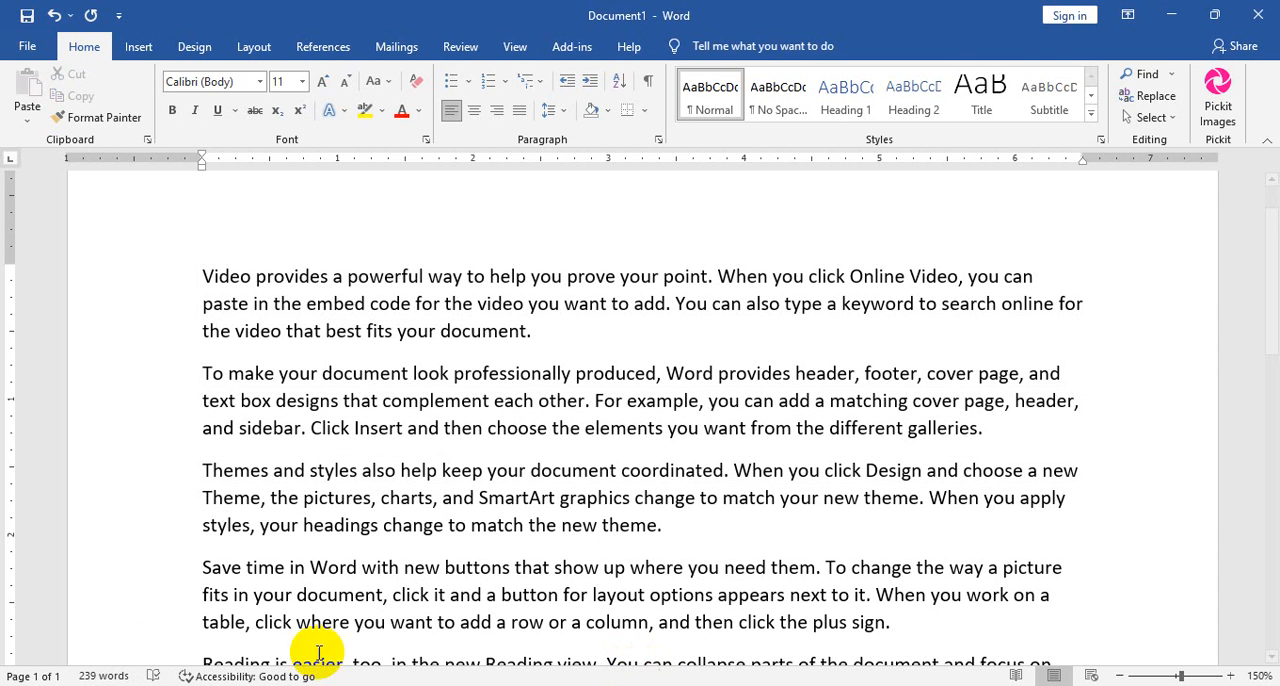
Select the last letters of the first paragraph, "ocument.", character by character backward from the paragraph's end.
left_click(592, 341)
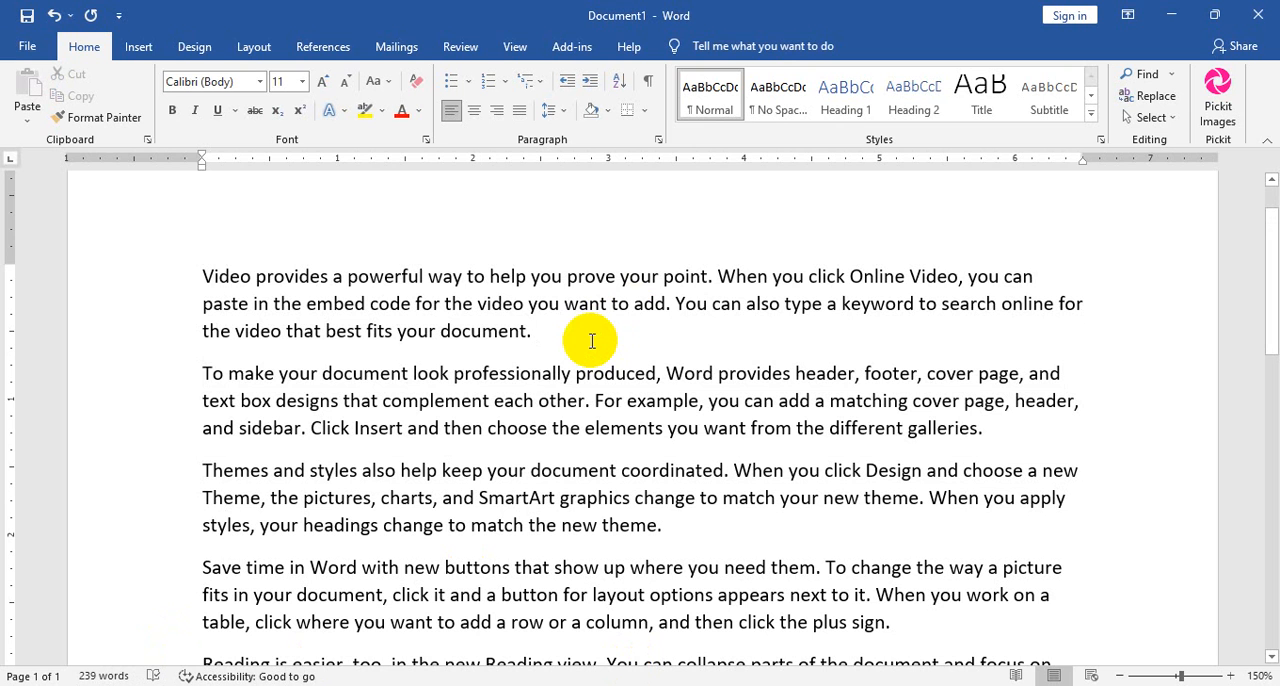
key("shift+Left")
key("shift+Left")
key("shift+Left")
key("shift+Left")
key("shift+Left")
key("shift+Left")
key("shift+Left")
key("shift+Left")
key("shift+Left")
key("shift+Left")
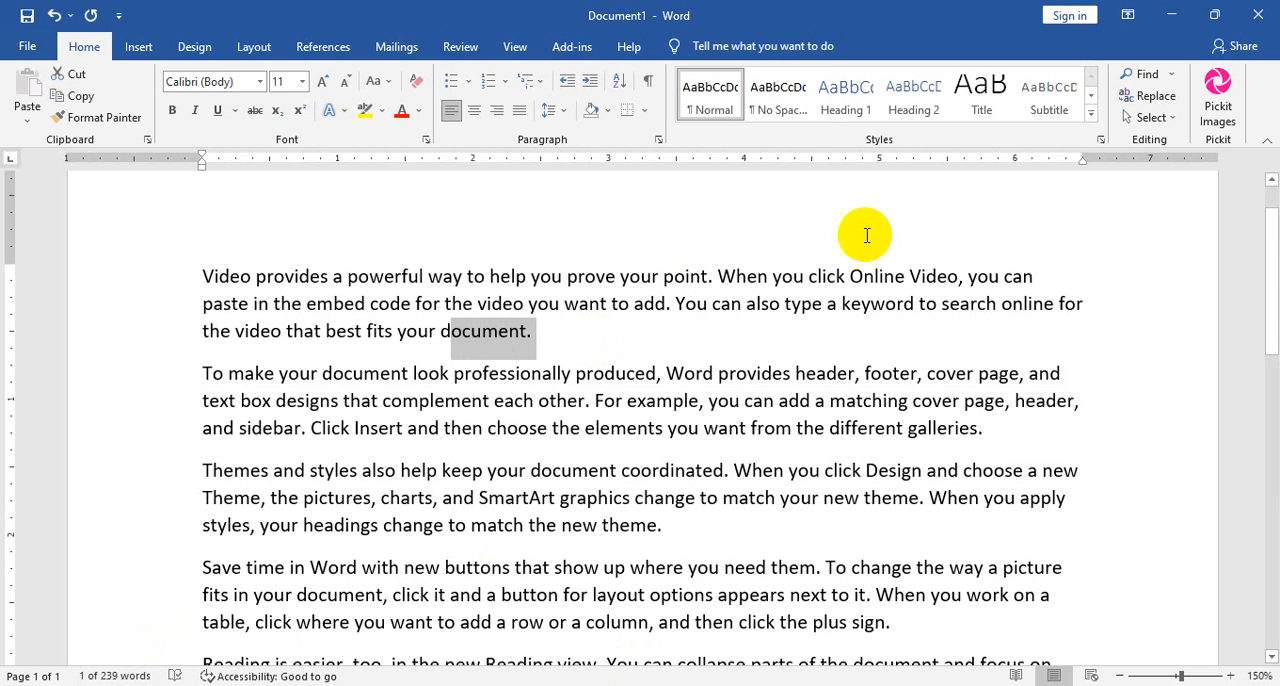
Select the whole first paragraph, beginning "Video provides a powerful way", and copy it.
left_click(529, 331)
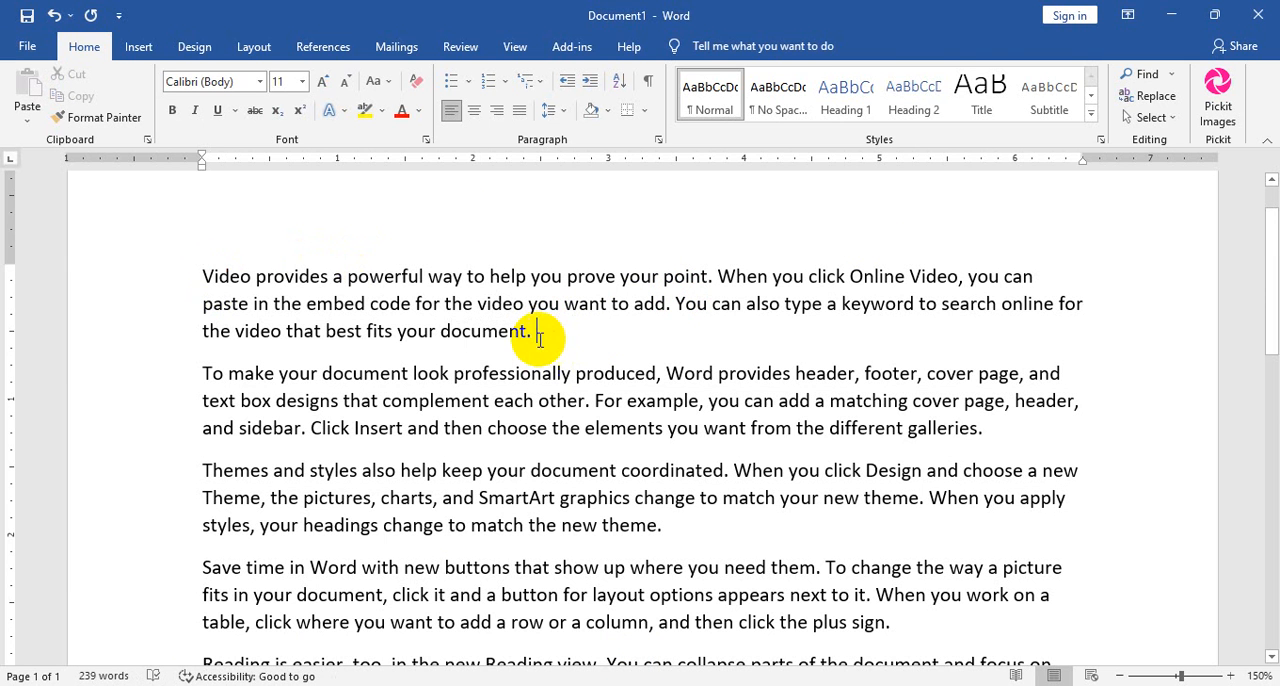
left_click_drag(543, 336, 210, 283)
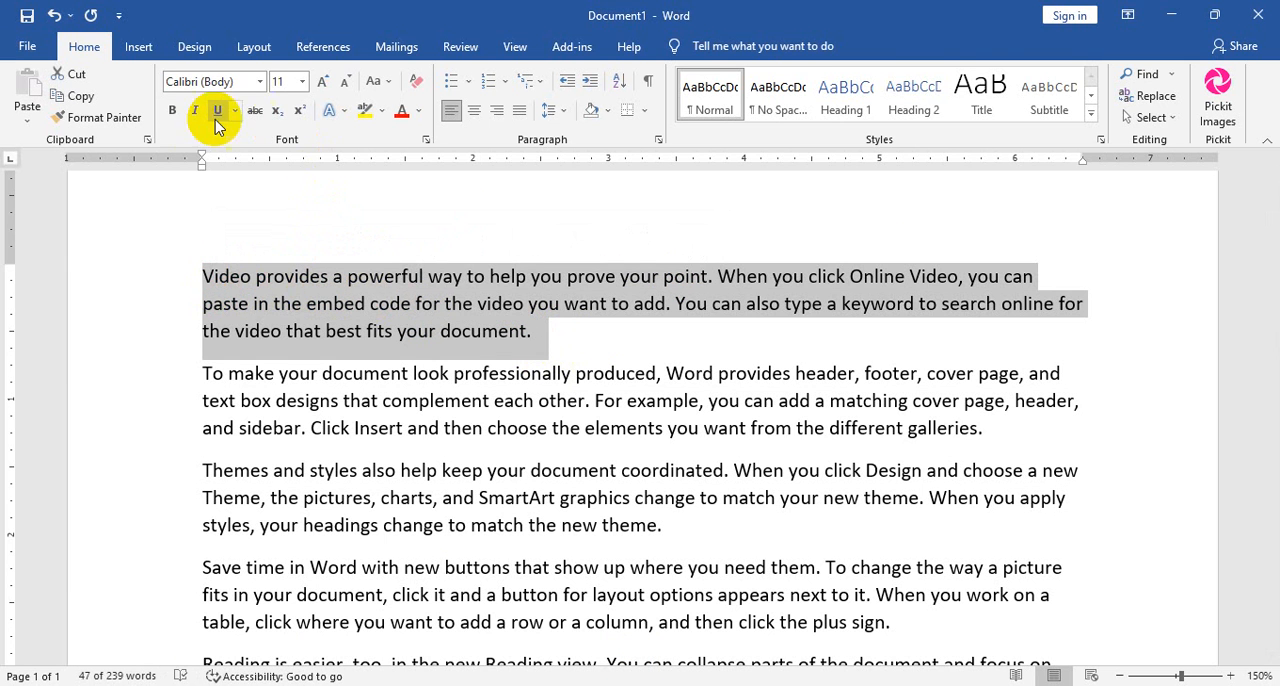
left_click(84, 97)
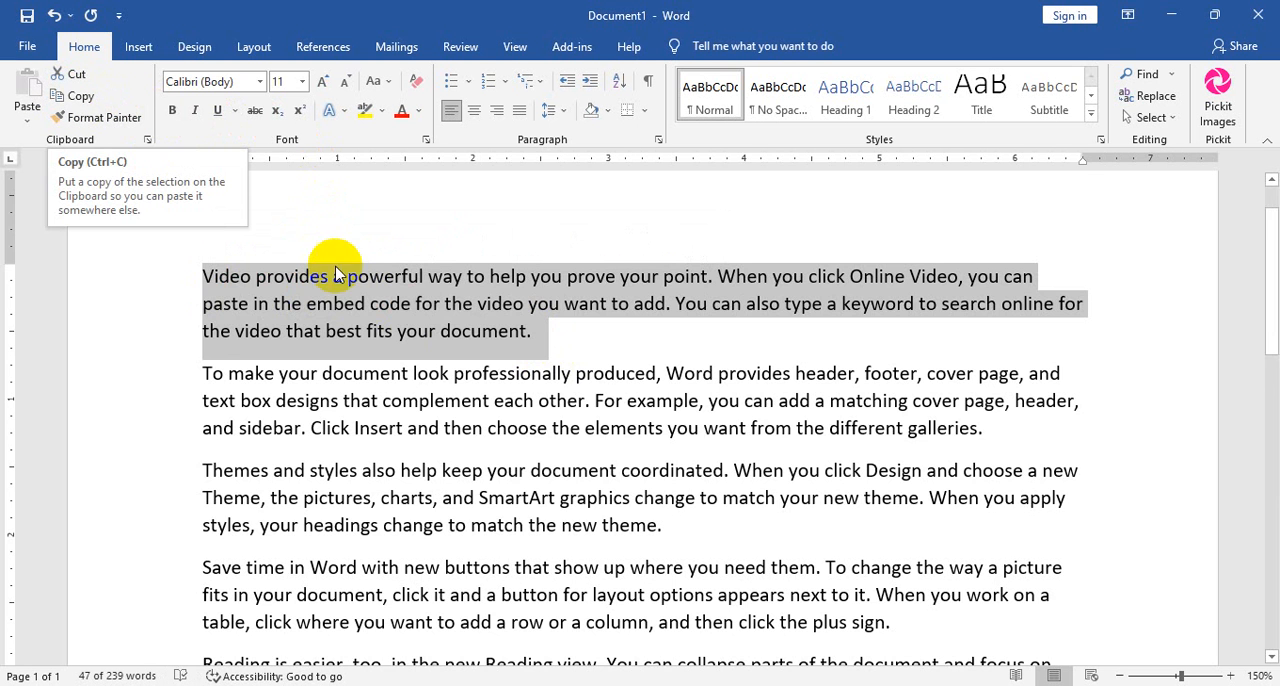
scroll(475, 370, "down", 3)
scroll(469, 350, "down", 3)
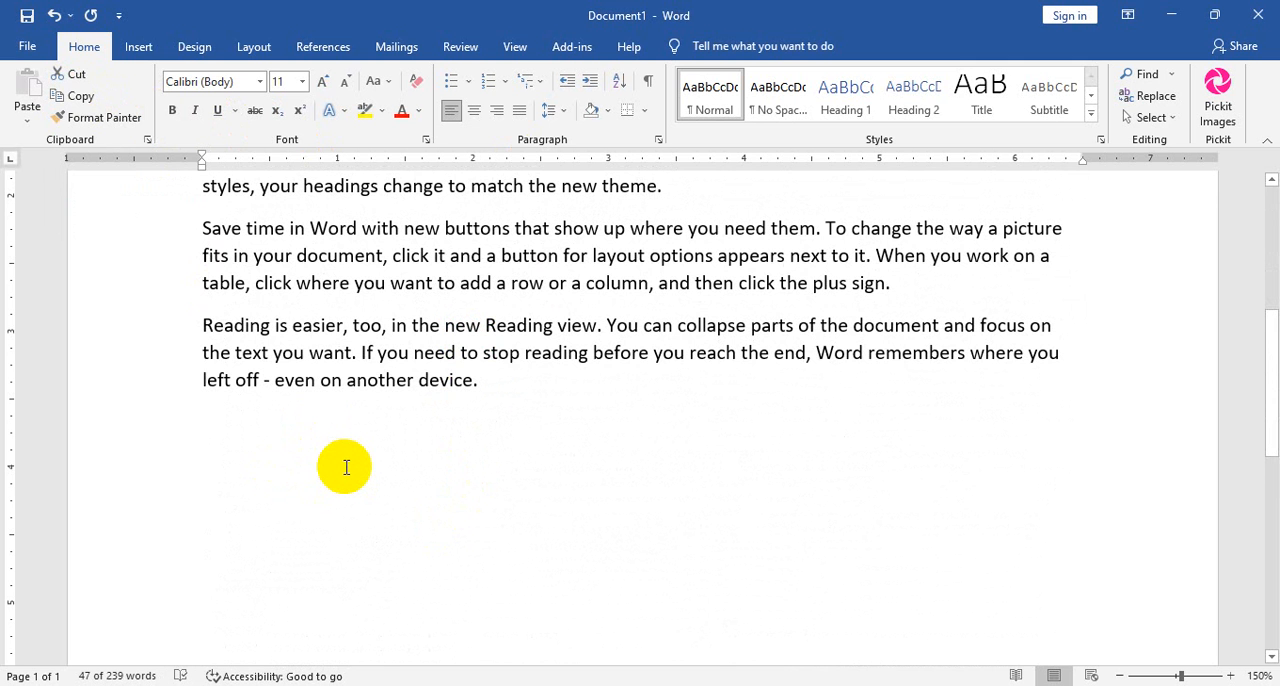
scroll(346, 463, "up", 7)
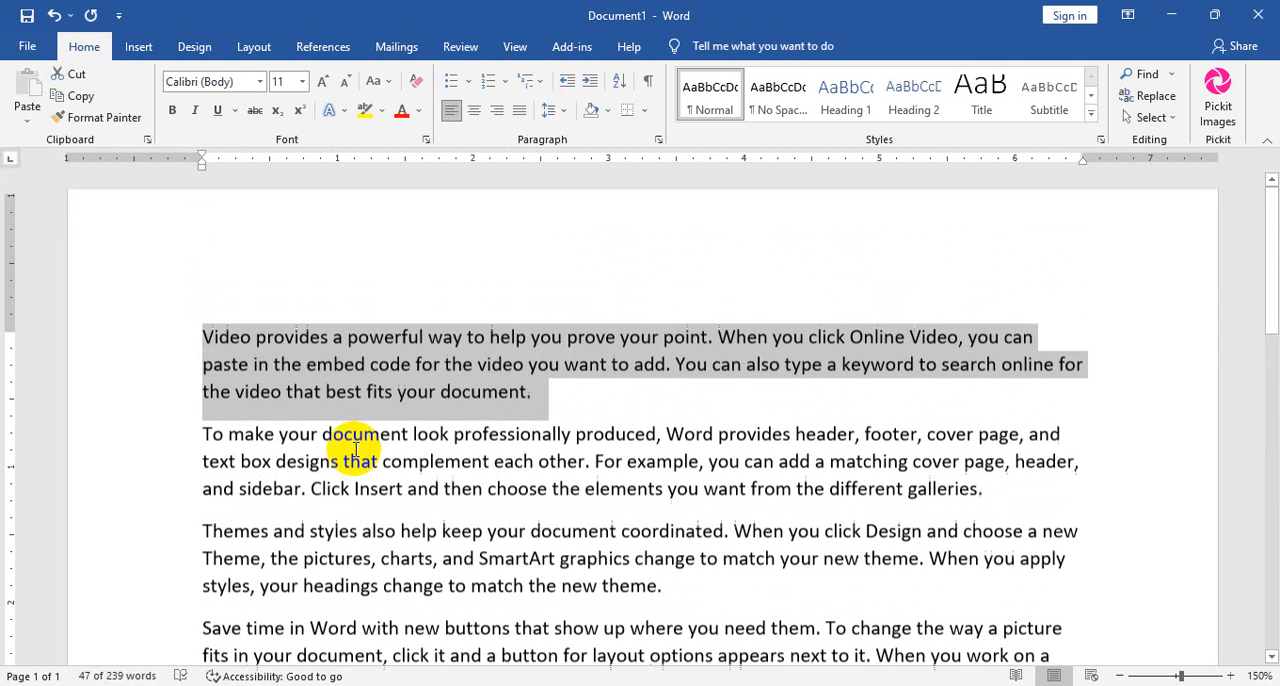
left_click(78, 96)
Paste the copied paragraph on the empty line below the last paragraph, which ends "even on another device.".
scroll(450, 262, "down", 3)
scroll(450, 262, "down", 6)
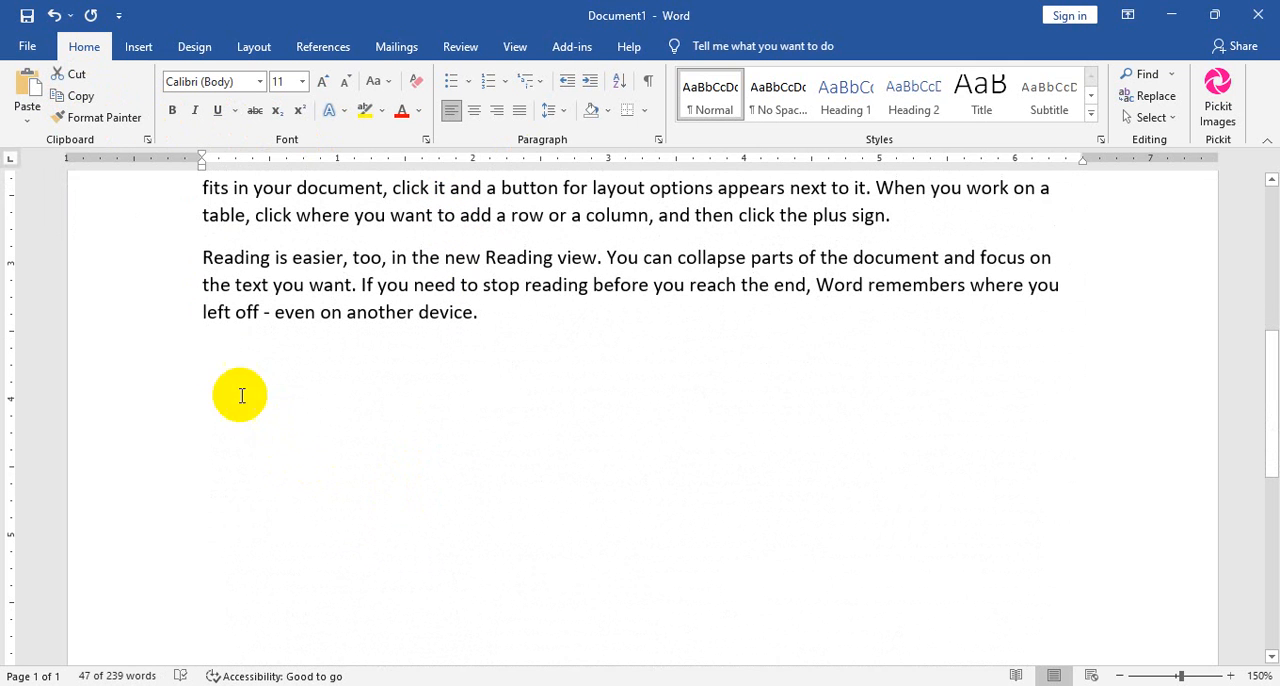
left_click(255, 405)
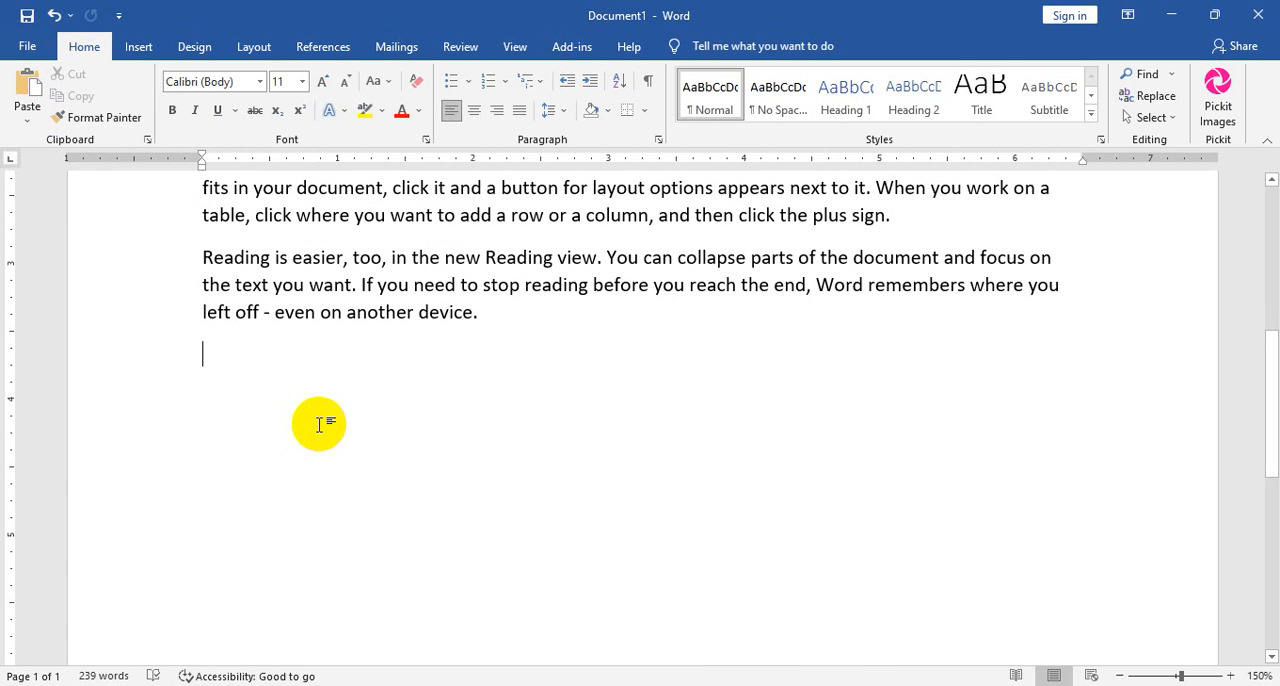
left_click(28, 86)
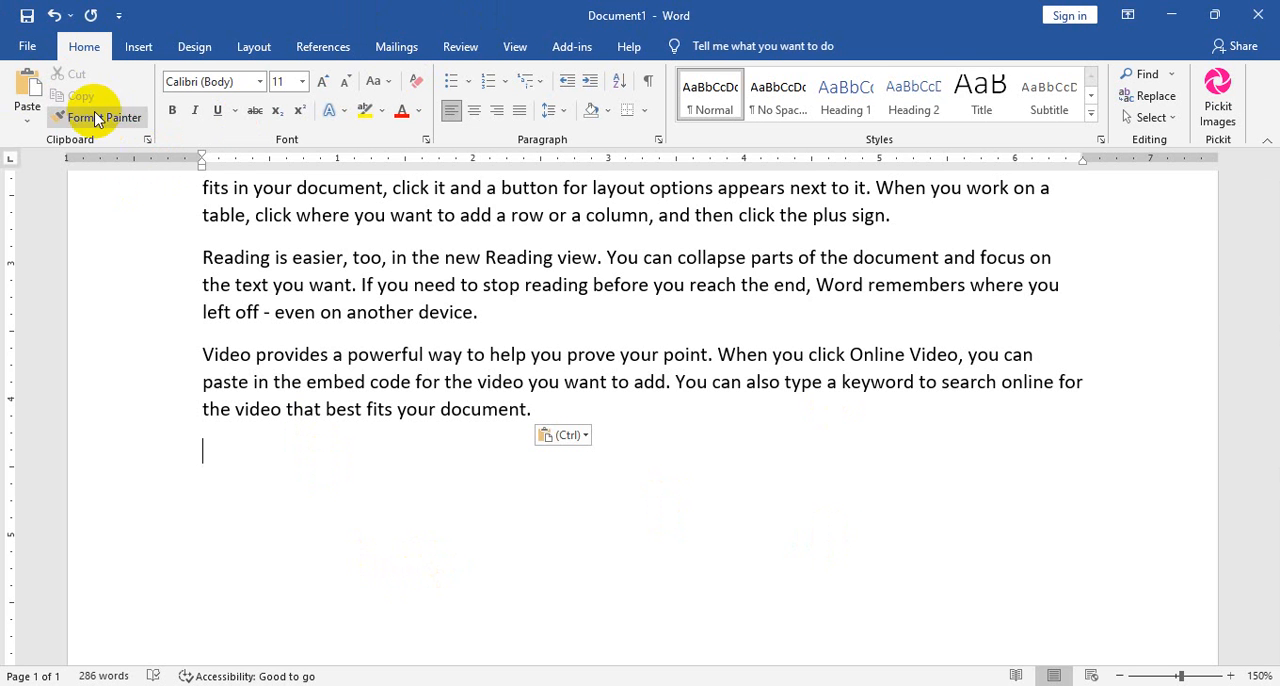
Paste several more copies of the "Video provides" paragraph at the end of the document.
left_click(30, 86)
left_click(30, 86)
left_click(30, 86)
left_click(30, 86)
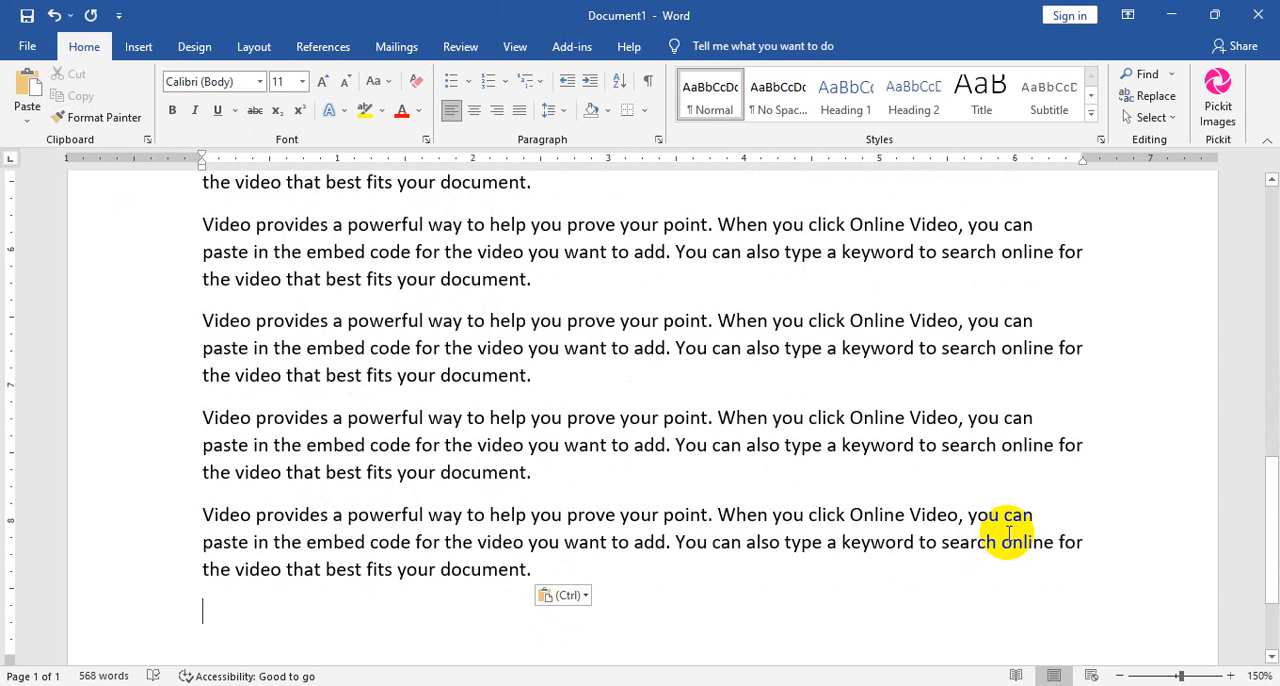
Delete the surplus pasted copies at the end of the document, keeping only the first pasted "Video provides" paragraph.
left_click_drag(577, 586, 206, 214)
key("Delete")
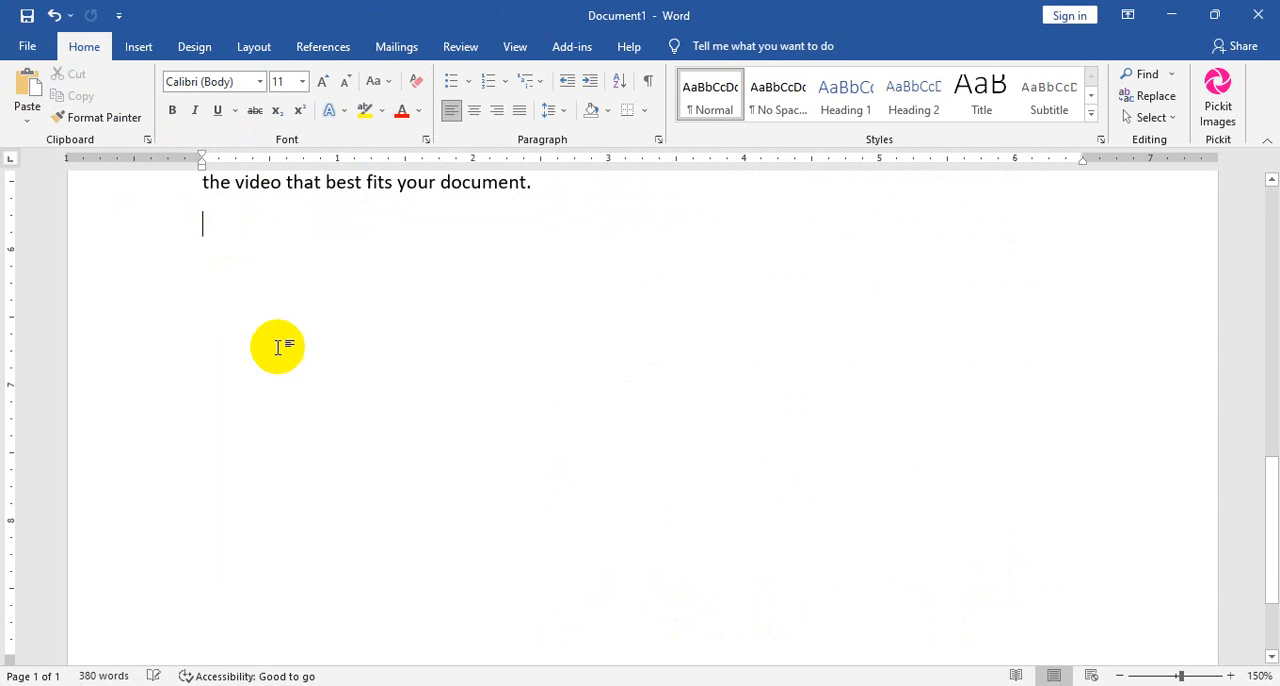
scroll(330, 370, "up", 2)
left_click_drag(551, 380, 206, 237)
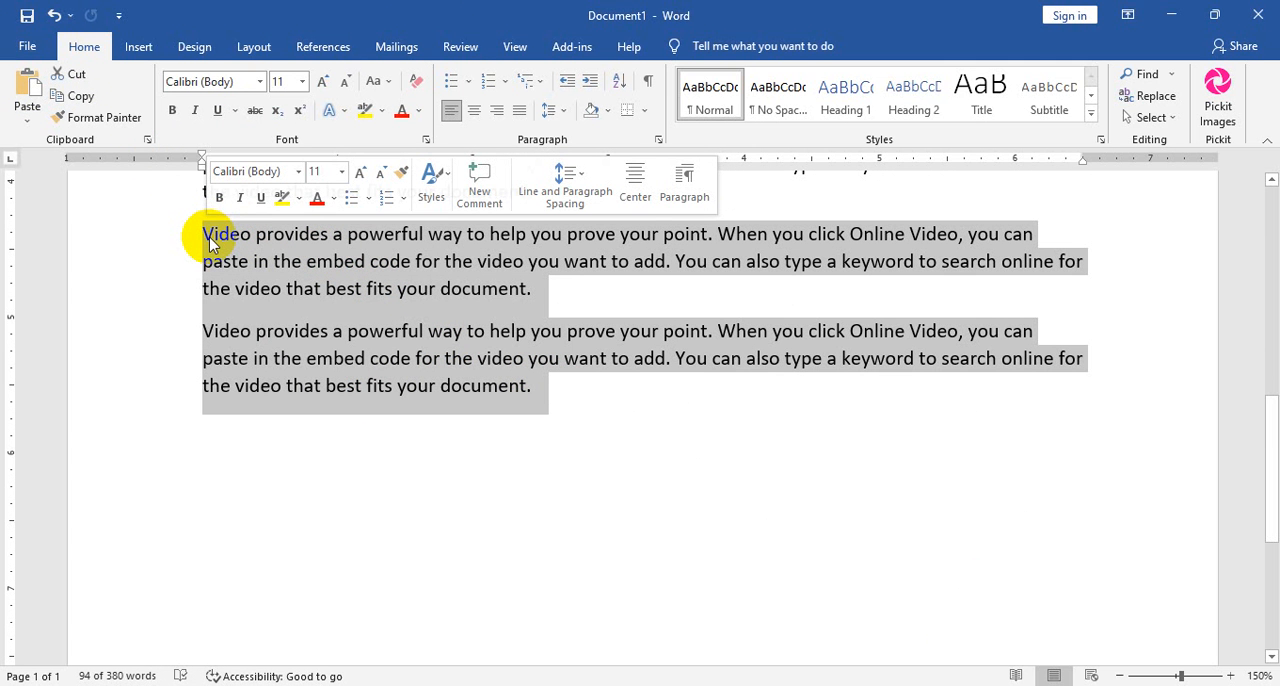
key("Delete")
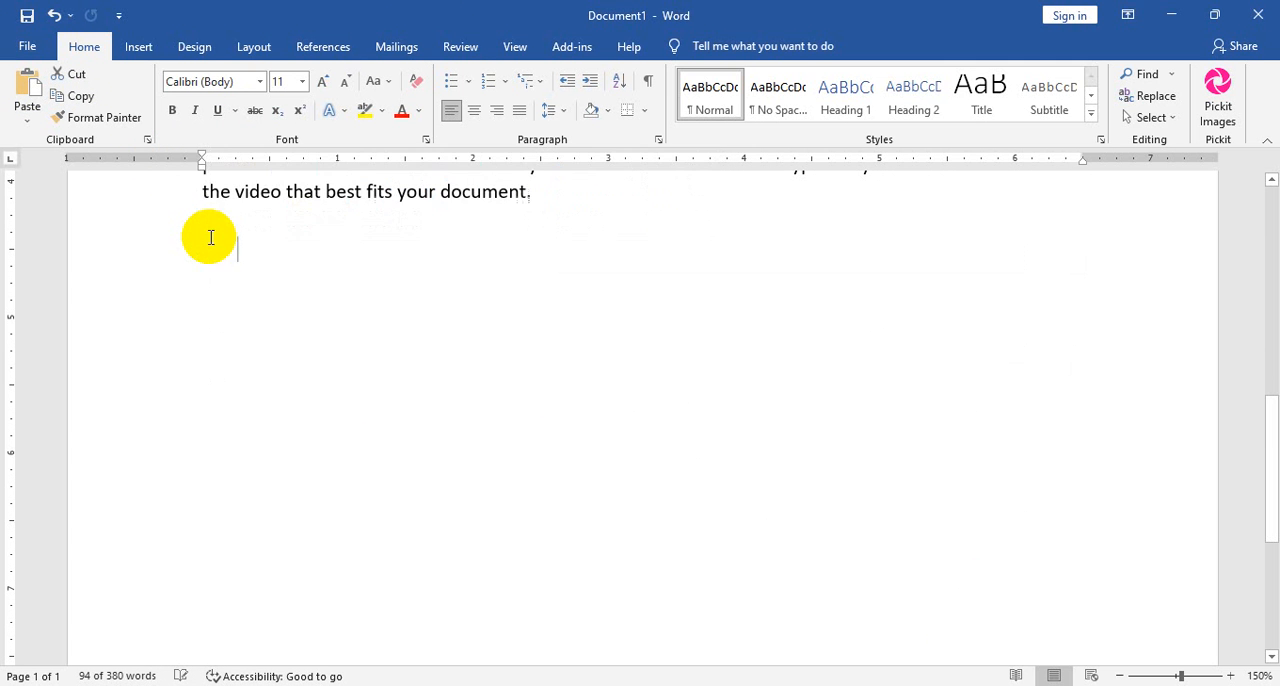
key("BackSpace")
key("Return")
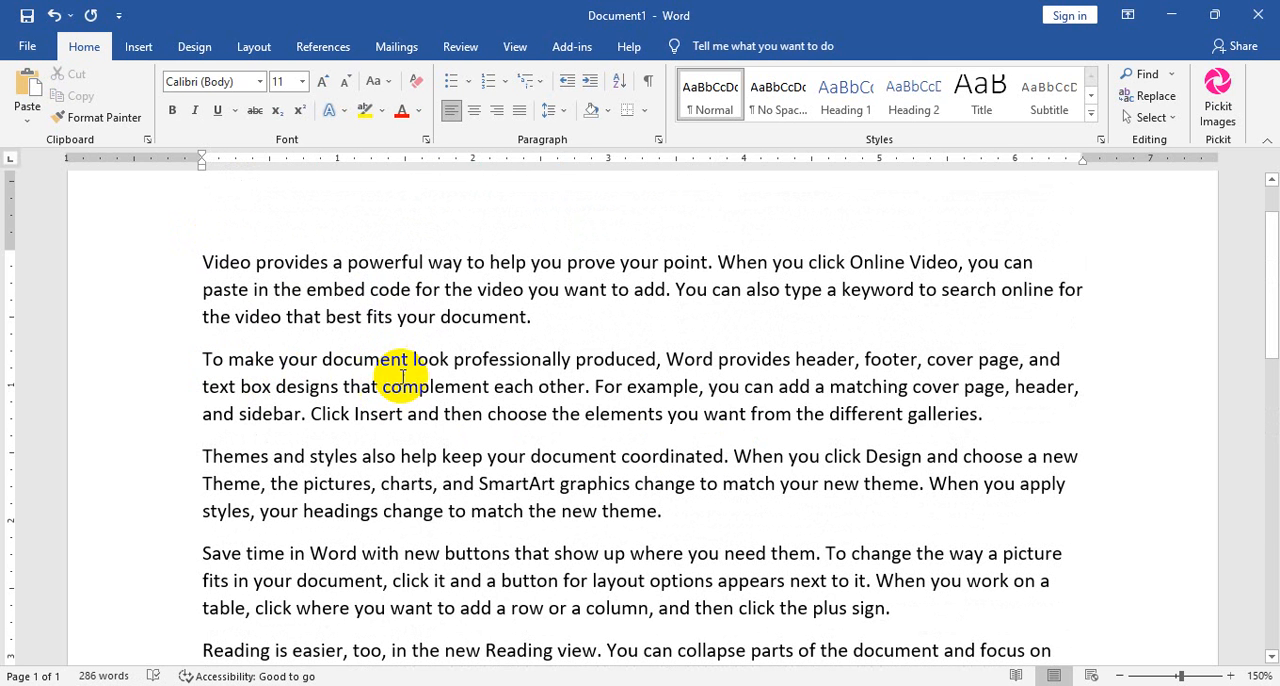
Select the second paragraph, beginning "To make your document look professionally produced", and cut it.
left_click(997, 421)
left_click_drag(997, 421, 173, 371)
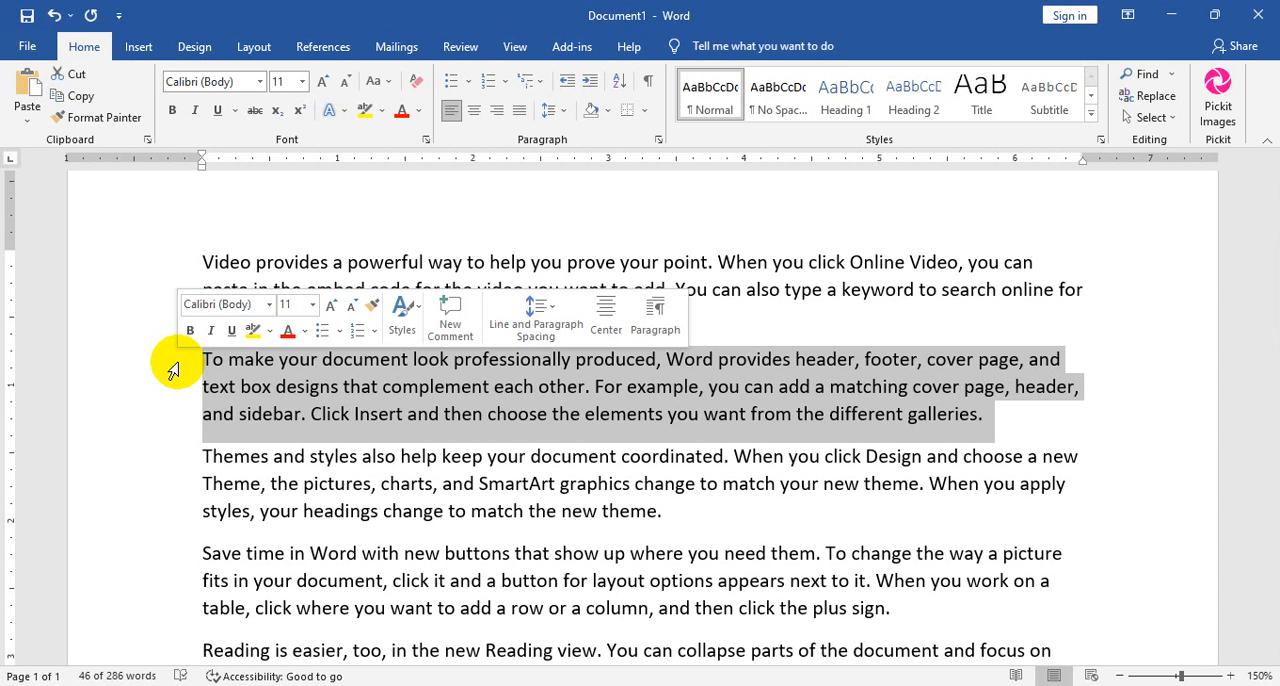
left_click(78, 76)
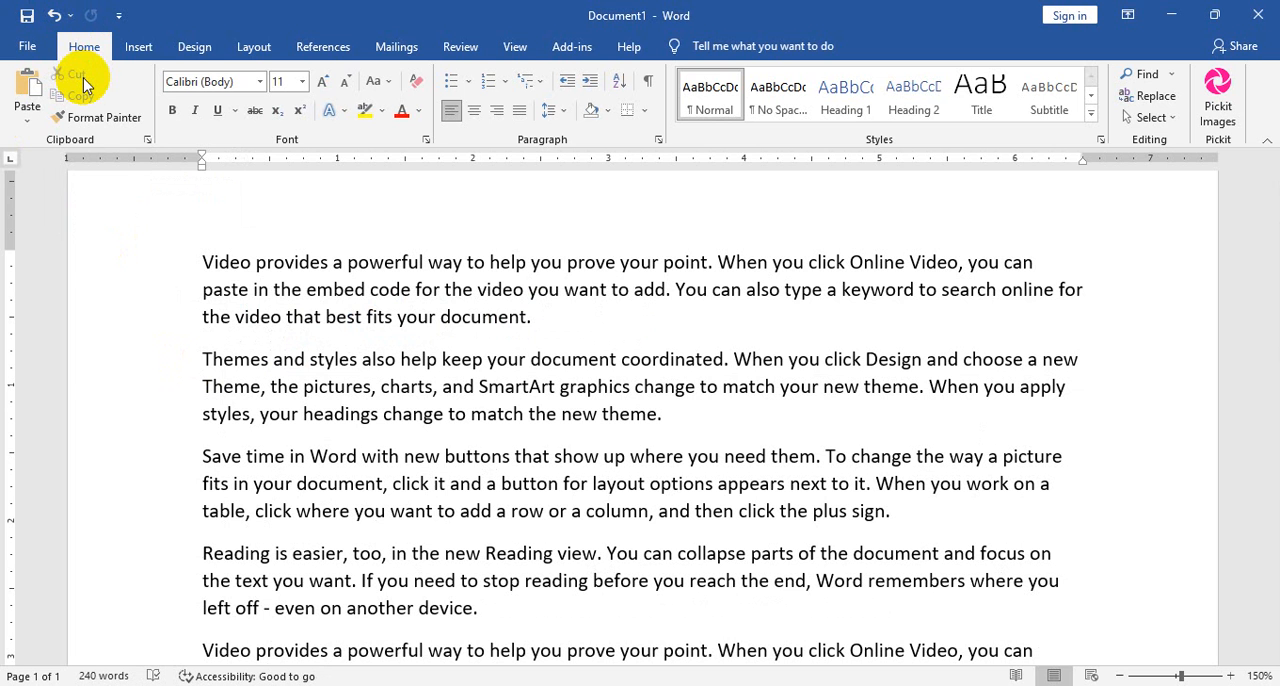
Add one empty line between the "Reading is easier" paragraph and the pasted "Video provides" paragraph below it.
scroll(84, 88, "down", 3)
scroll(680, 495, "down", 5)
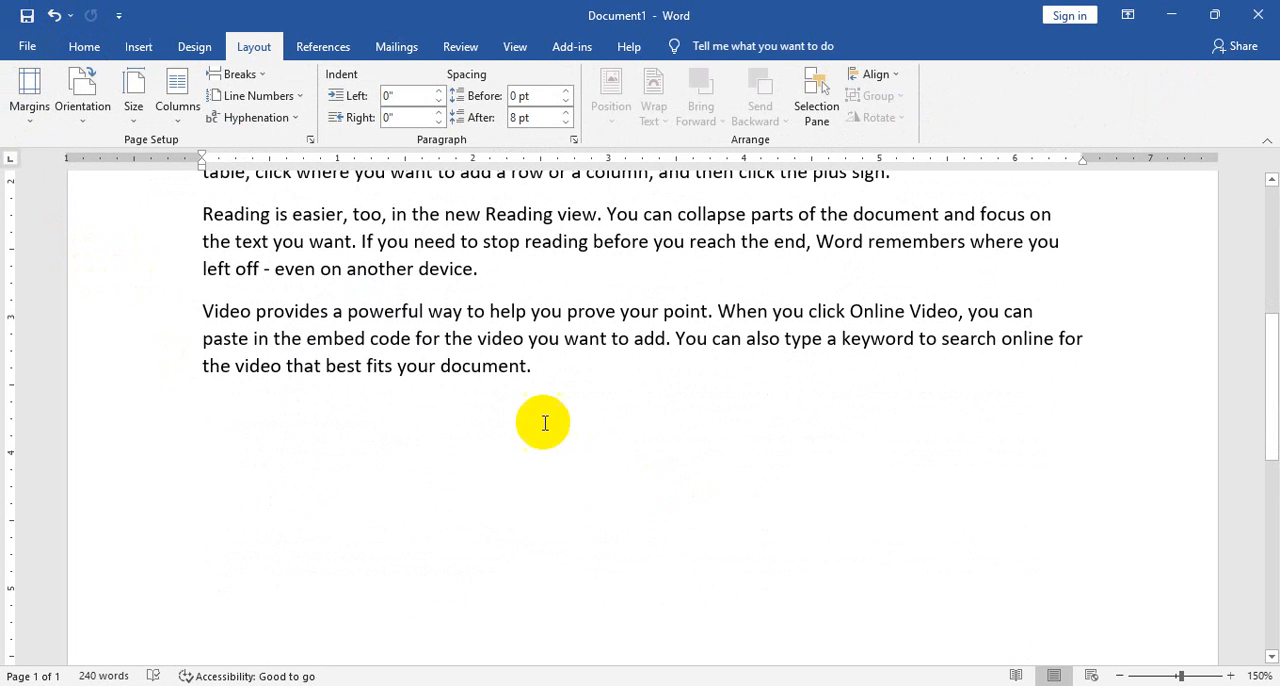
left_click(502, 272)
left_click(251, 424)
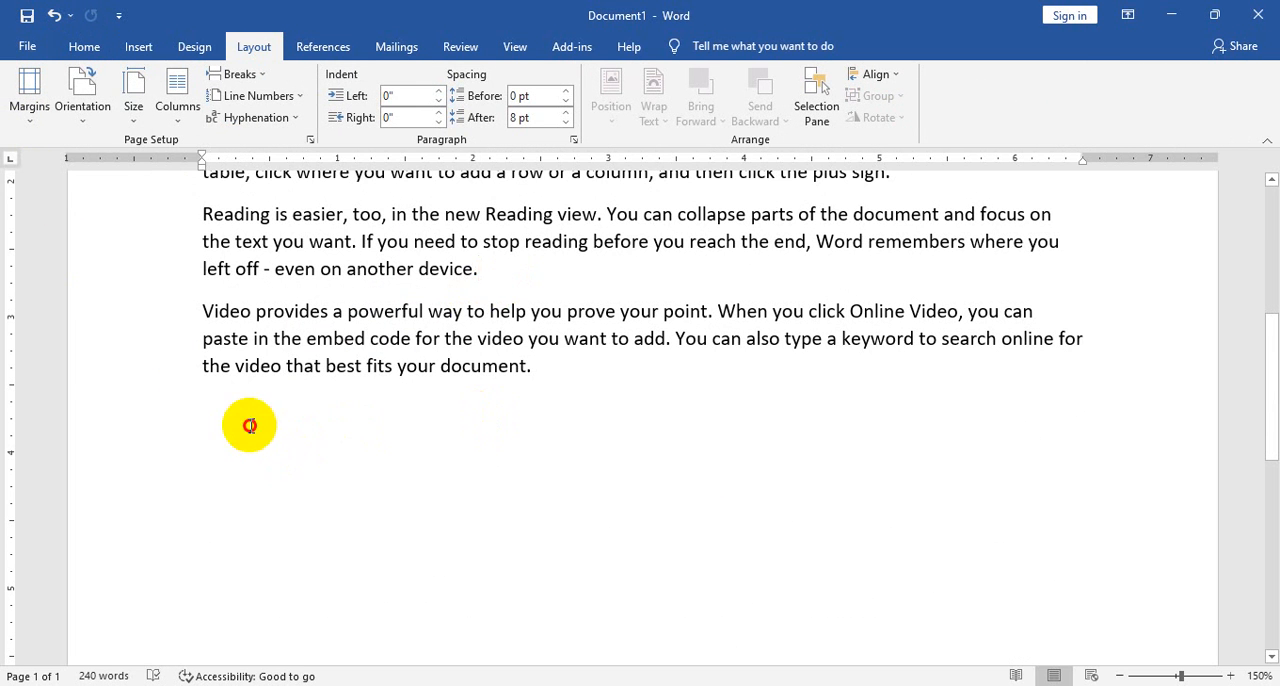
left_click(498, 273)
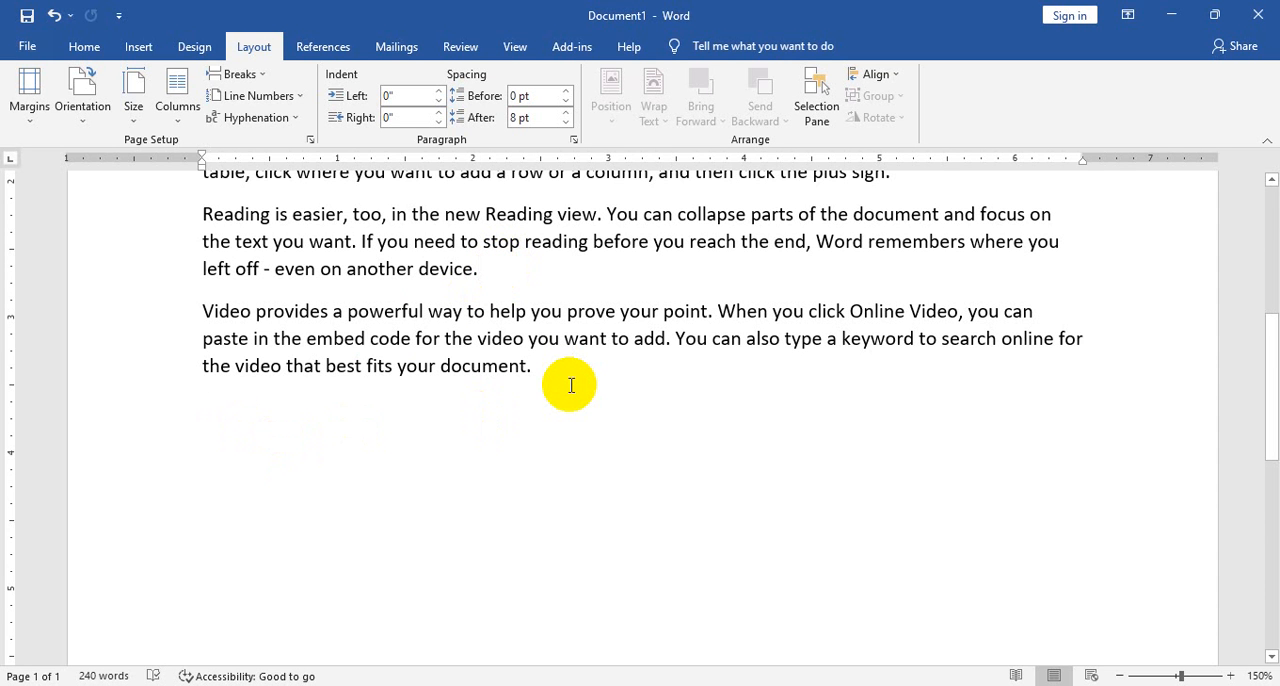
key("Return")
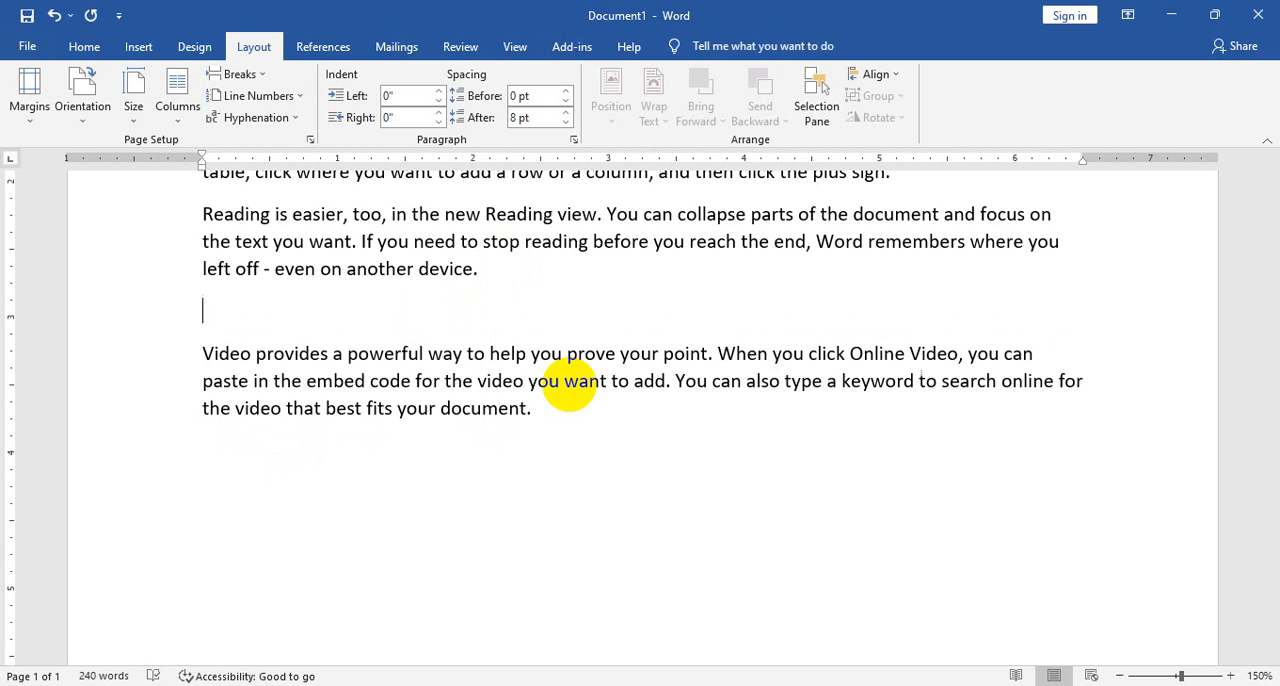
key("BackSpace")
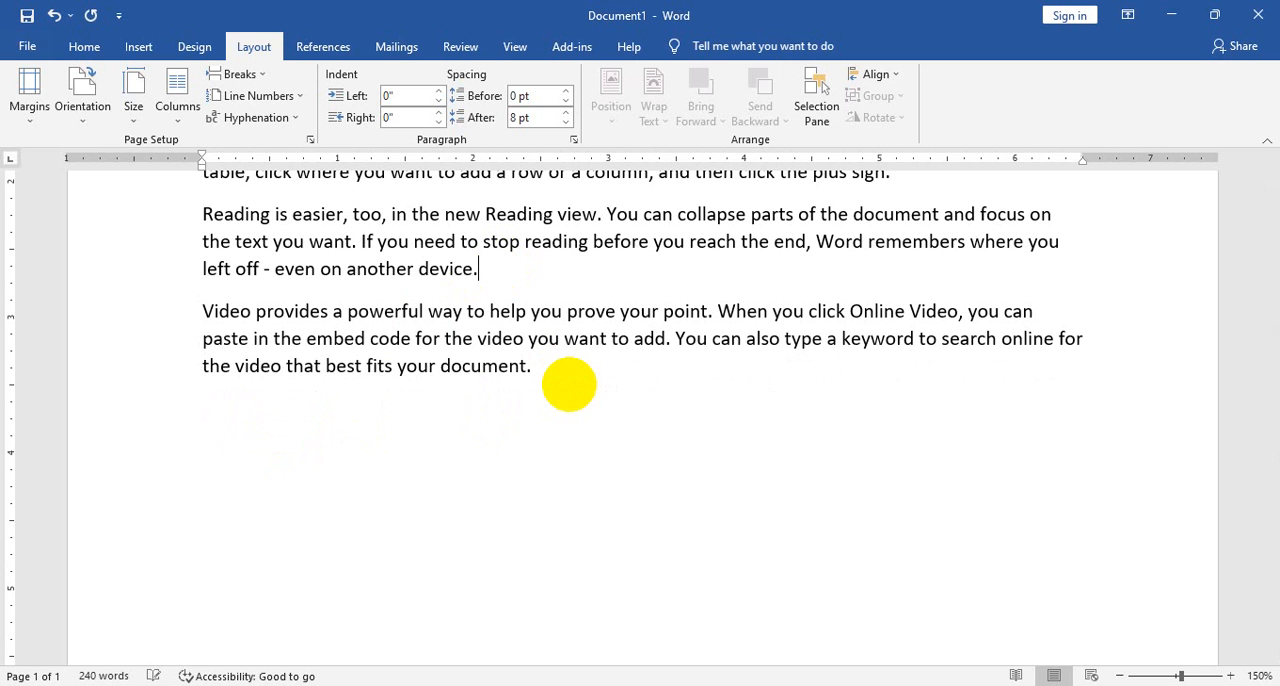
key("Return")
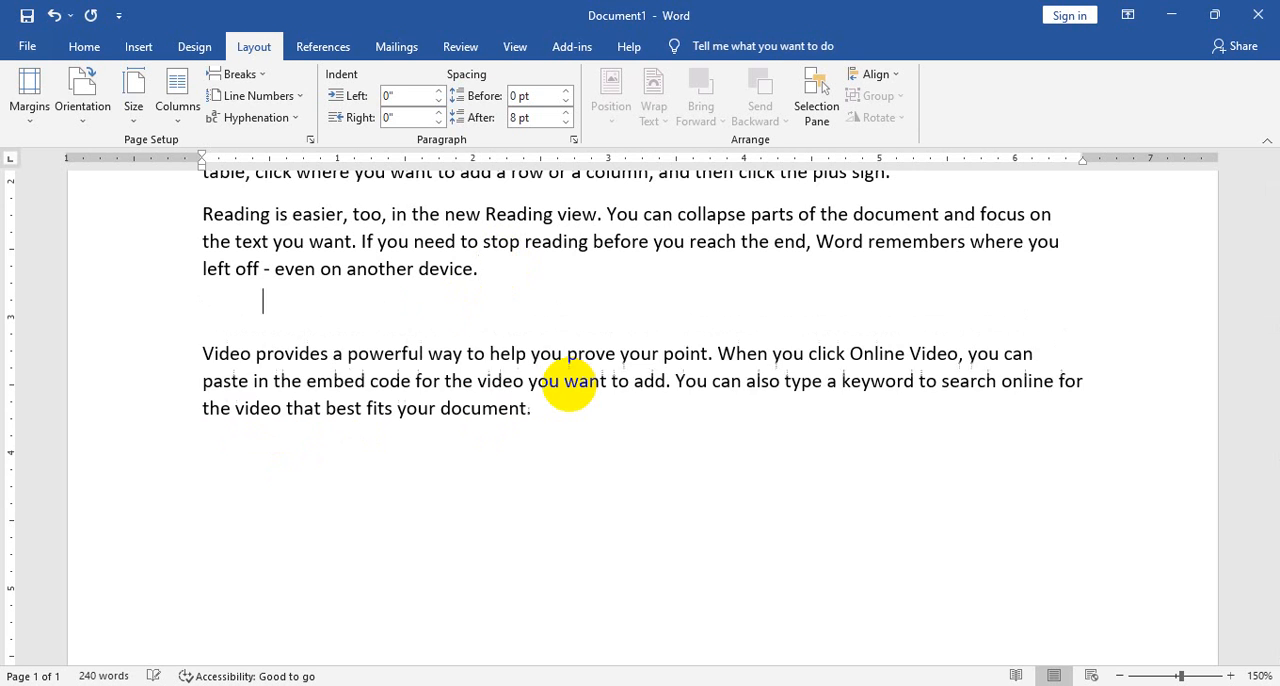
key("Return")
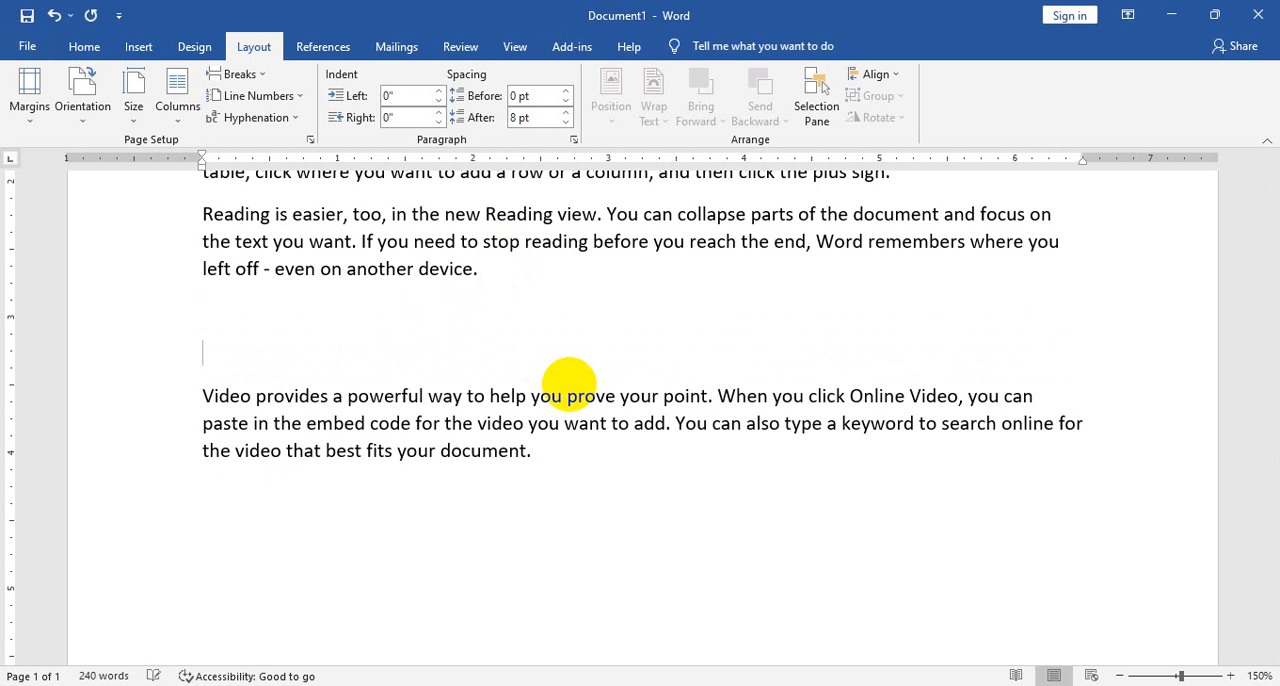
key("Return")
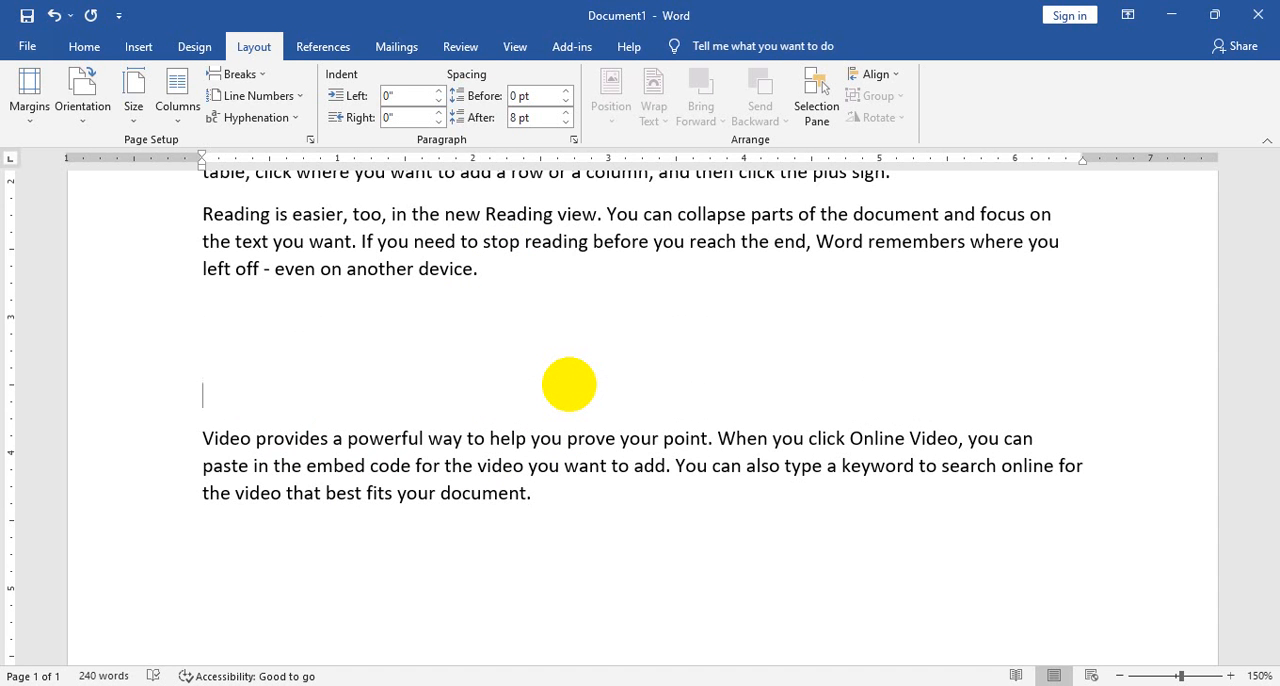
key("BackSpace")
key("BackSpace")
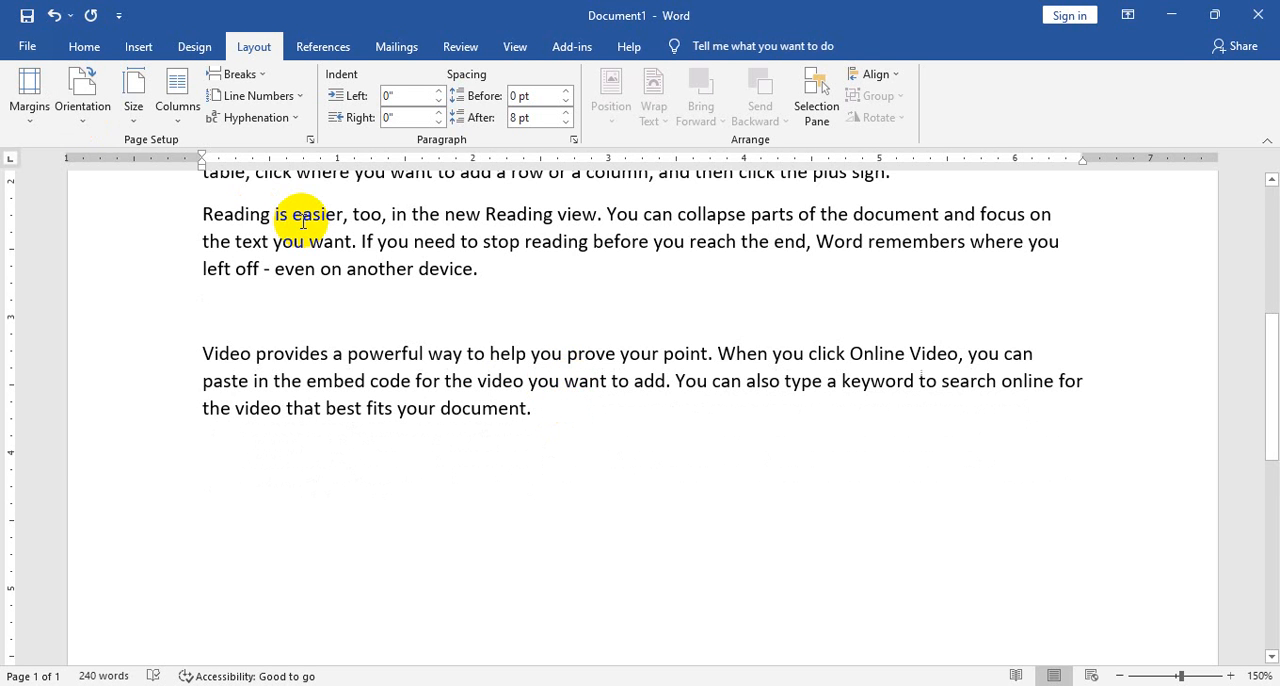
Paste the cut paragraph on the empty line after the "Reading is easier" paragraph and remove the leftover blank line below it.
left_click(84, 46)
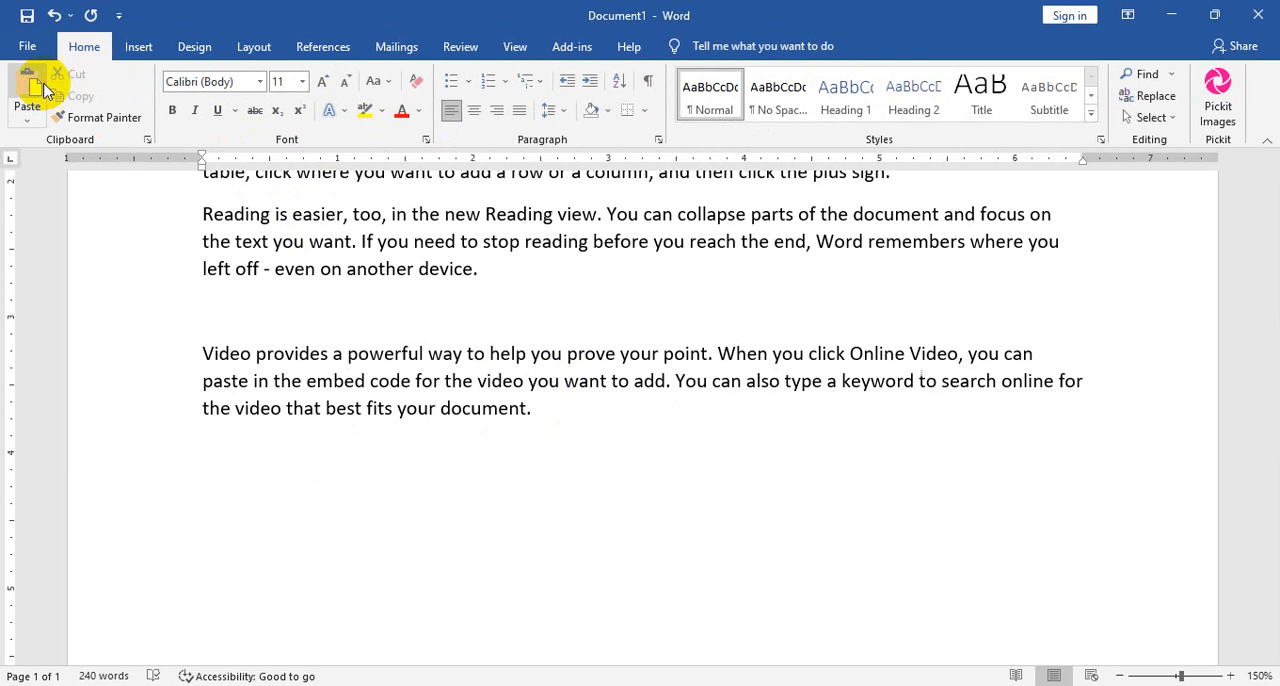
left_click(36, 88)
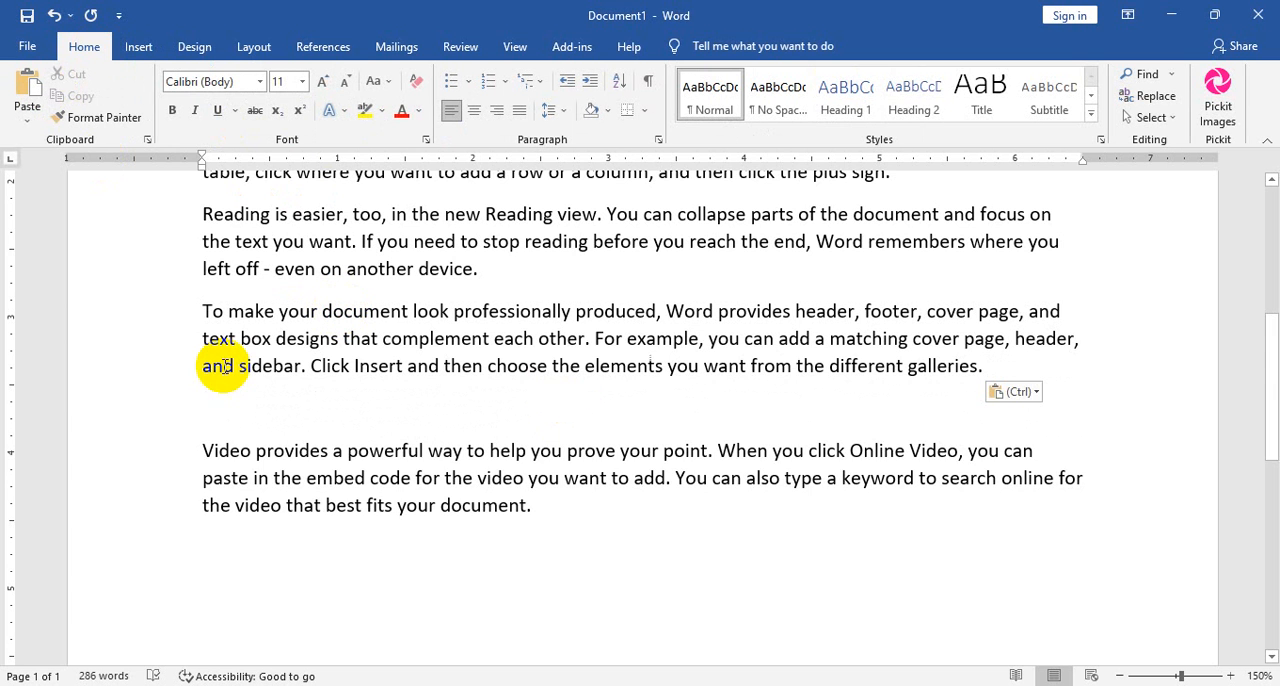
key("BackSpace")
Format the first paragraph, beginning "Video provides a powerful way", as bold, italic and red.
scroll(226, 365, "up", 3)
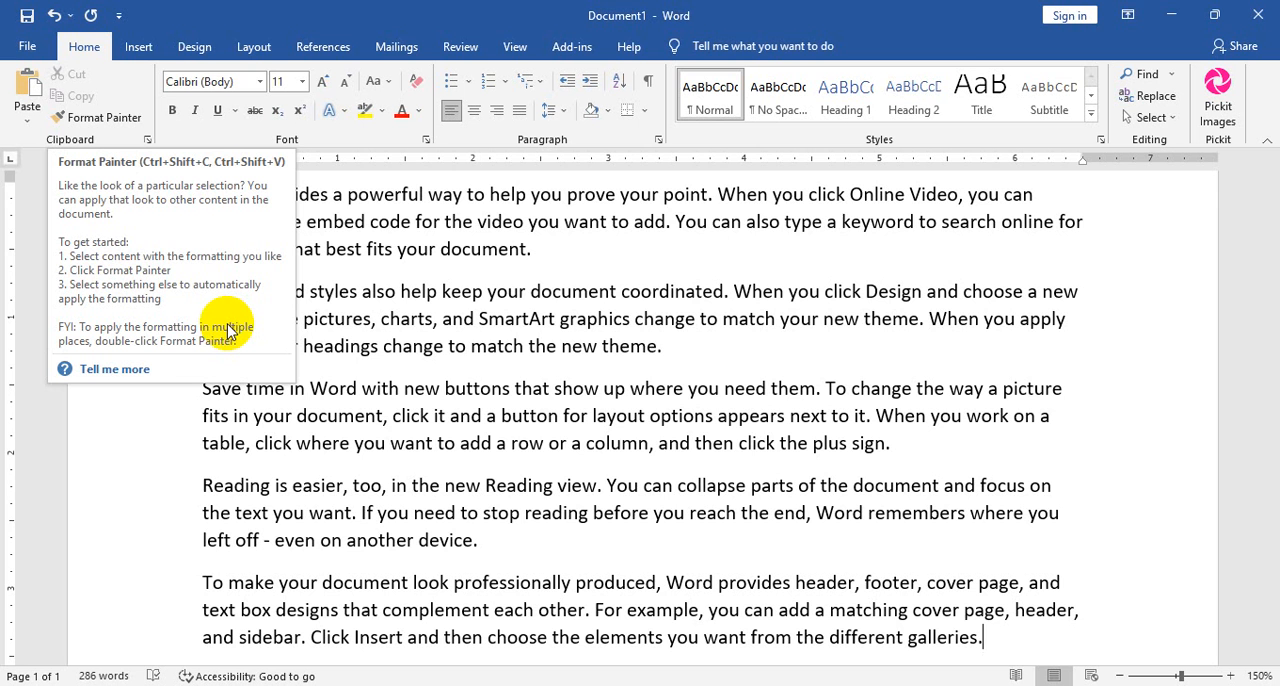
scroll(420, 220, "up", 2)
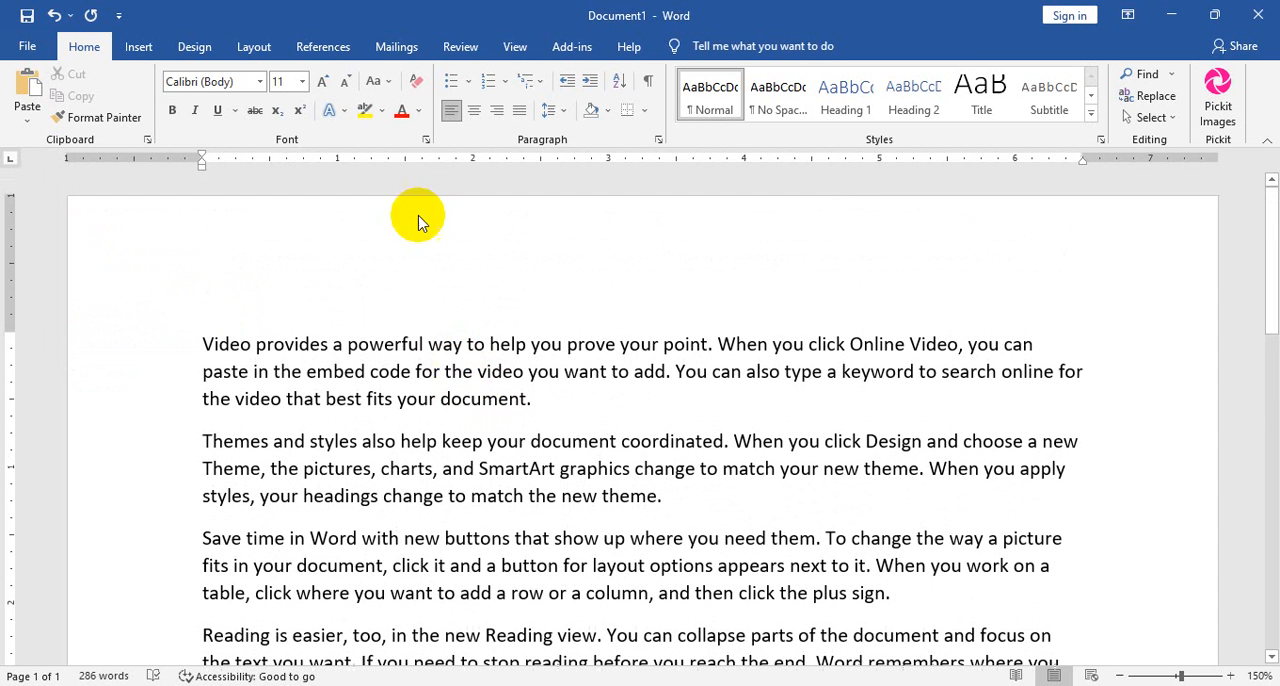
left_click_drag(540, 399, 208, 350)
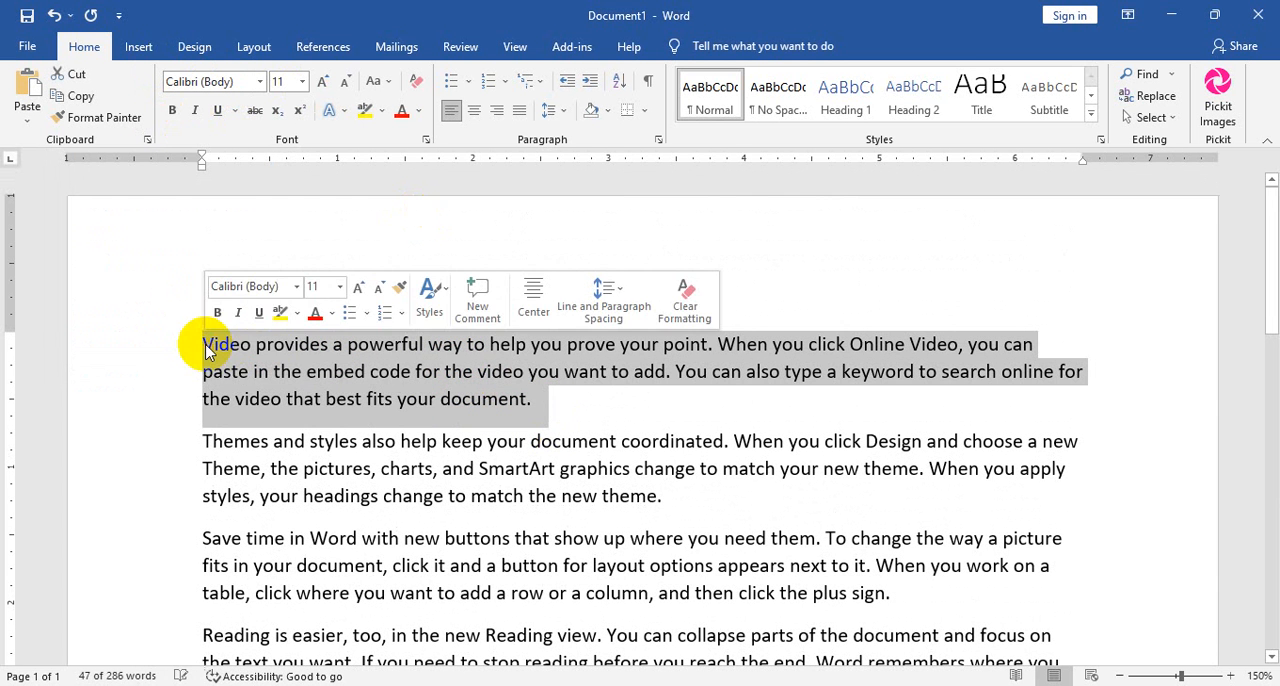
left_click(172, 112)
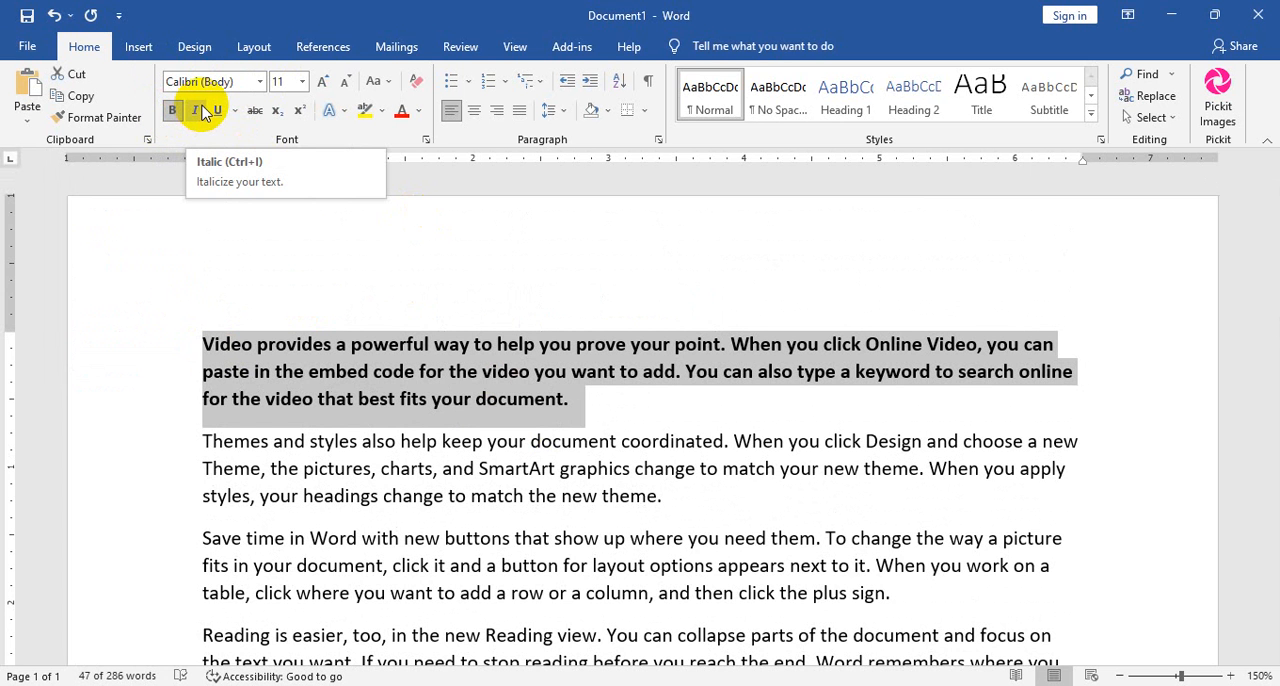
left_click(200, 111)
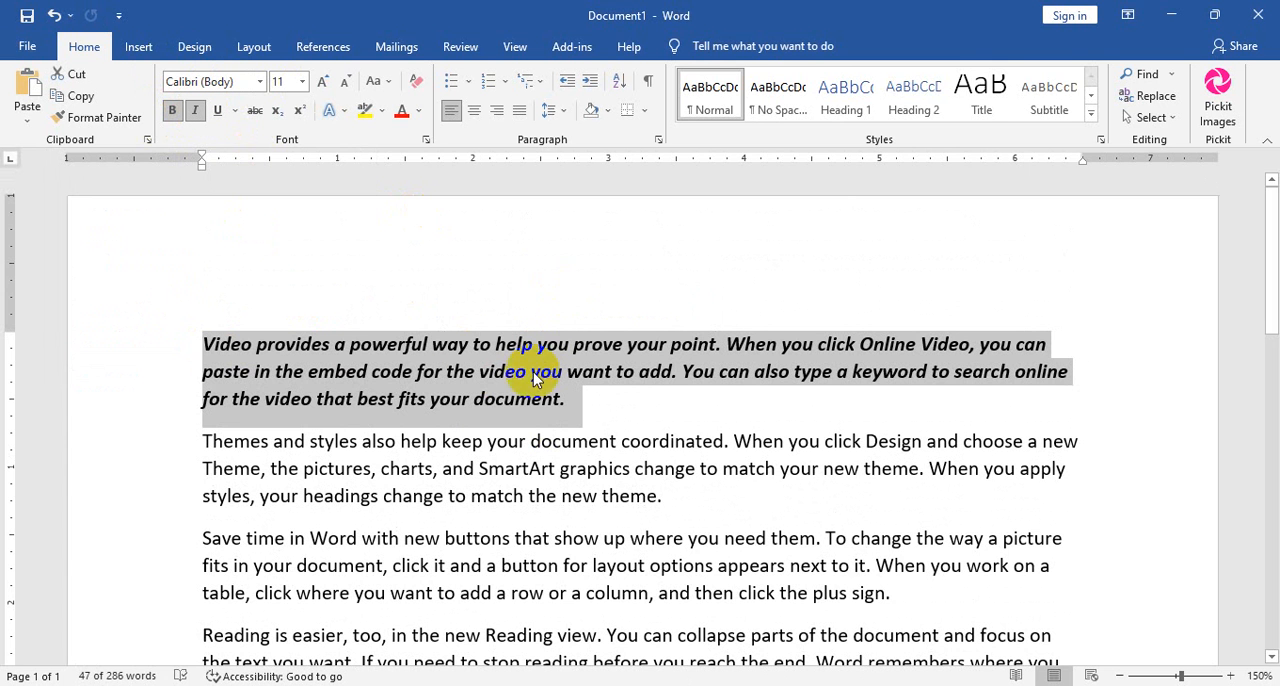
left_click(404, 113)
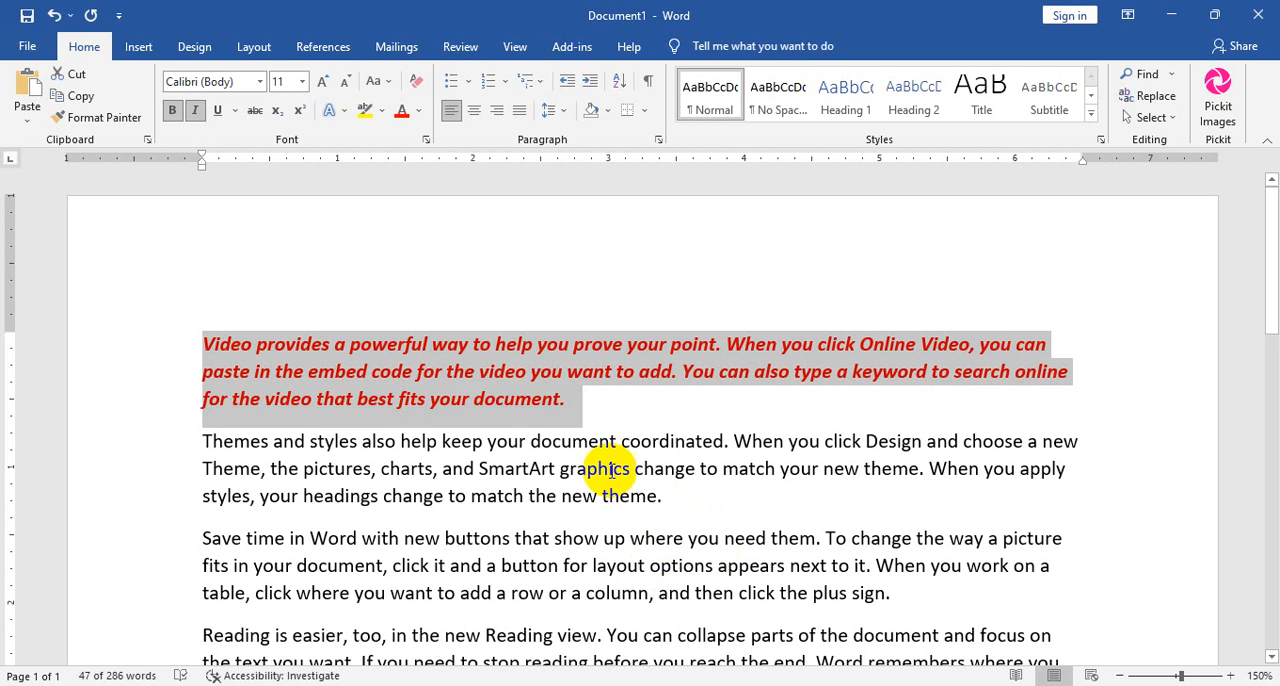
Format the second paragraph, beginning "Themes and styles", as bold, italic, underlined and red.
left_click_drag(669, 502, 194, 440)
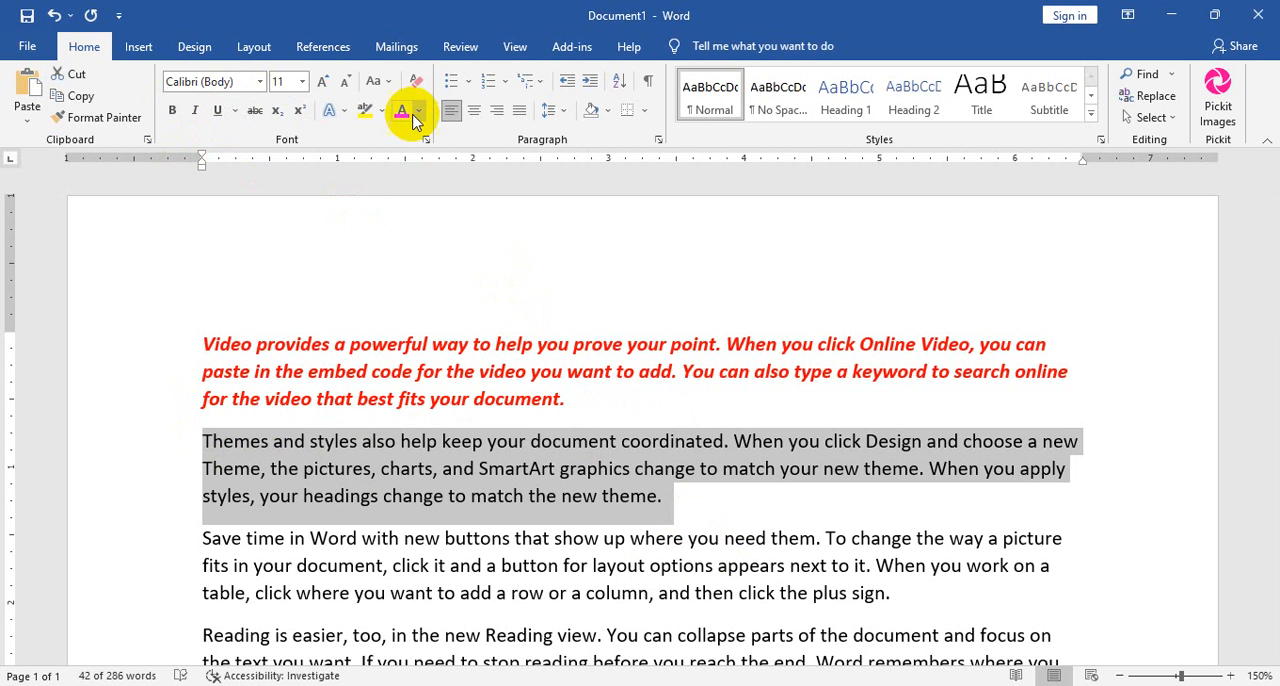
left_click(172, 110)
left_click(194, 110)
left_click(217, 110)
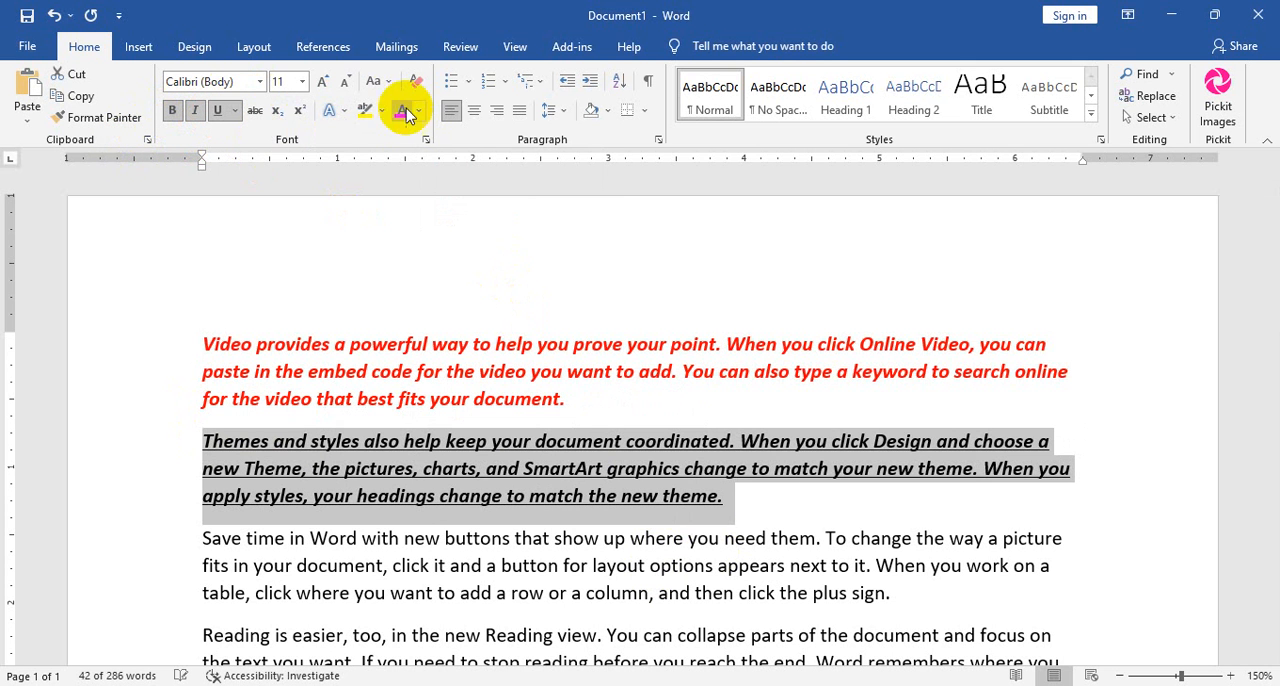
left_click(403, 111)
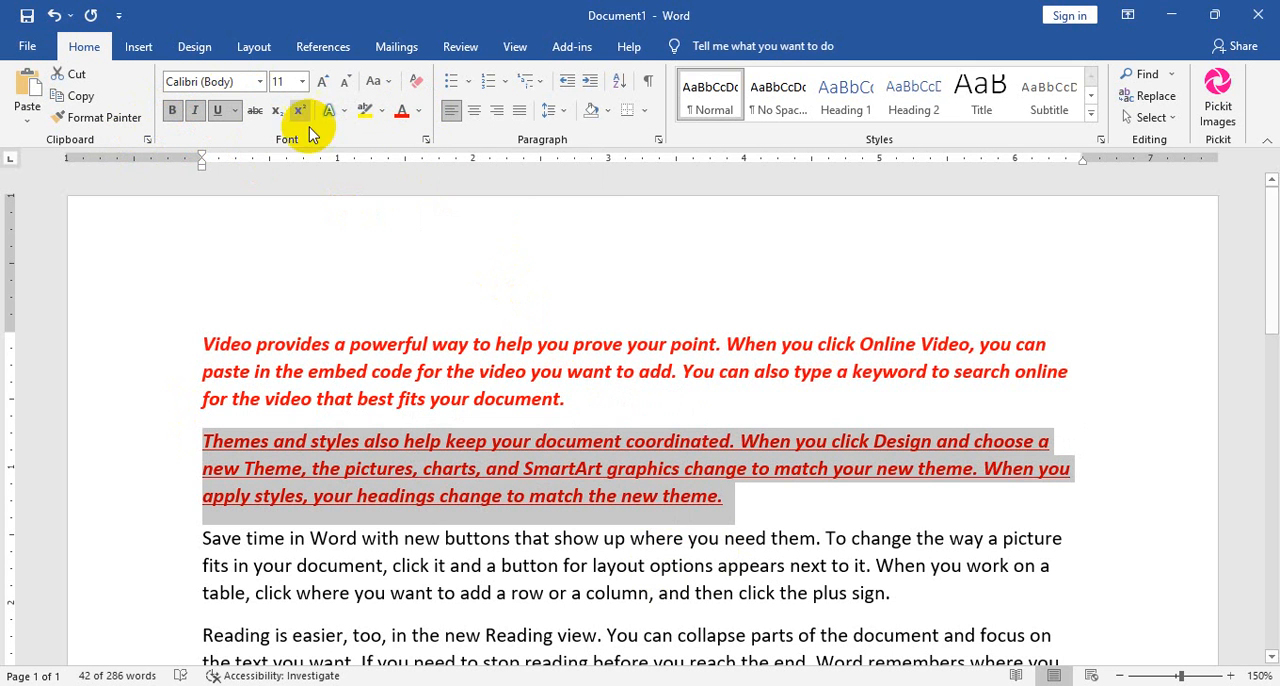
Remove the underline from the "Themes and styles" paragraph and copy its formatting onto the "Save time" and "Reading is easier" paragraphs.
left_click(217, 110)
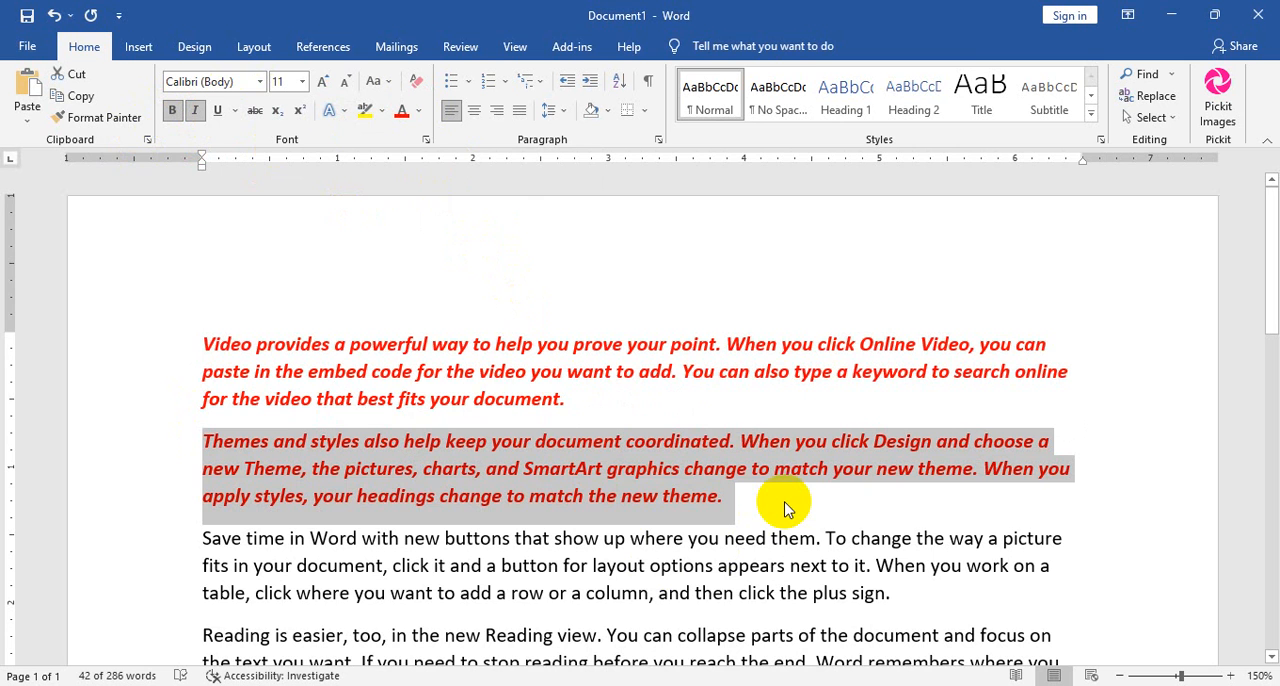
scroll(788, 495, "down", 5)
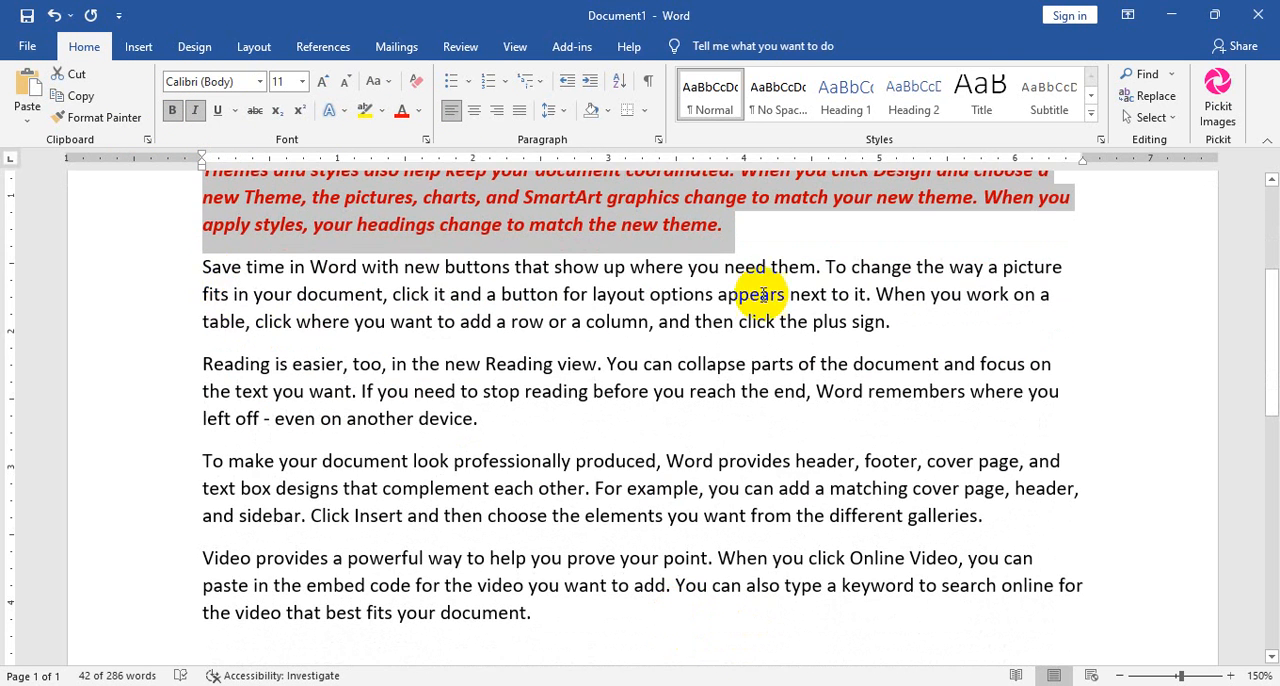
scroll(540, 240, "up", 1)
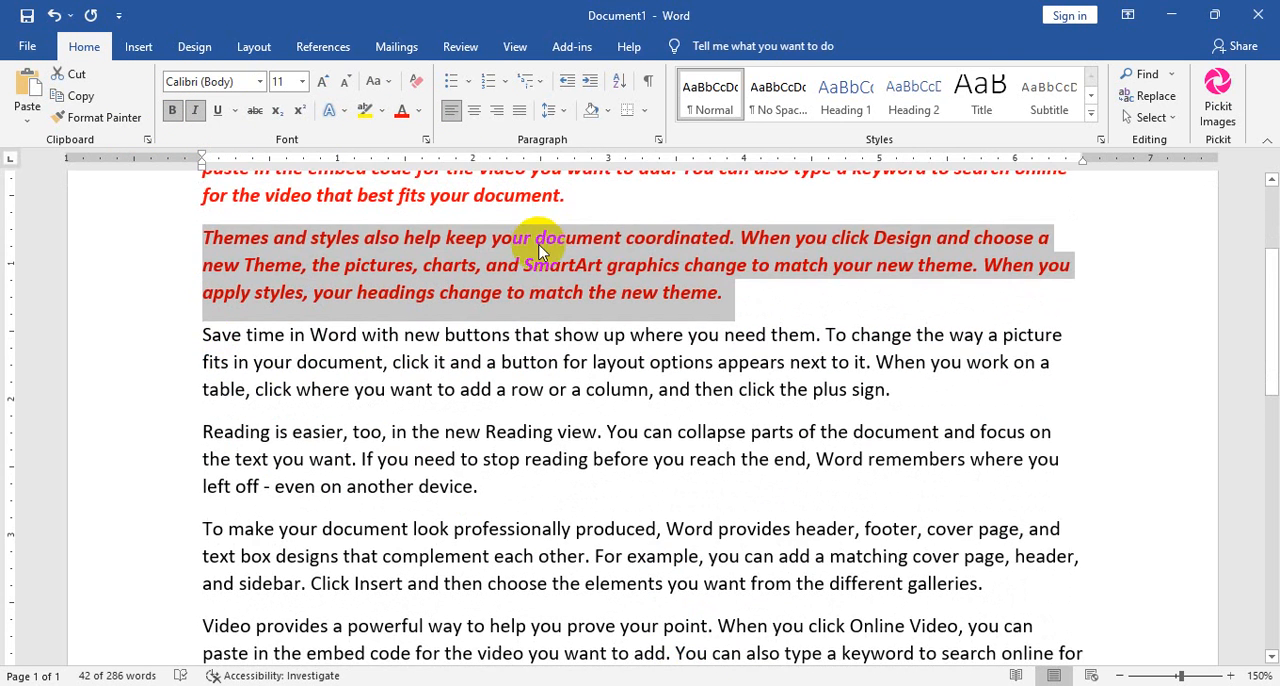
left_click(104, 117)
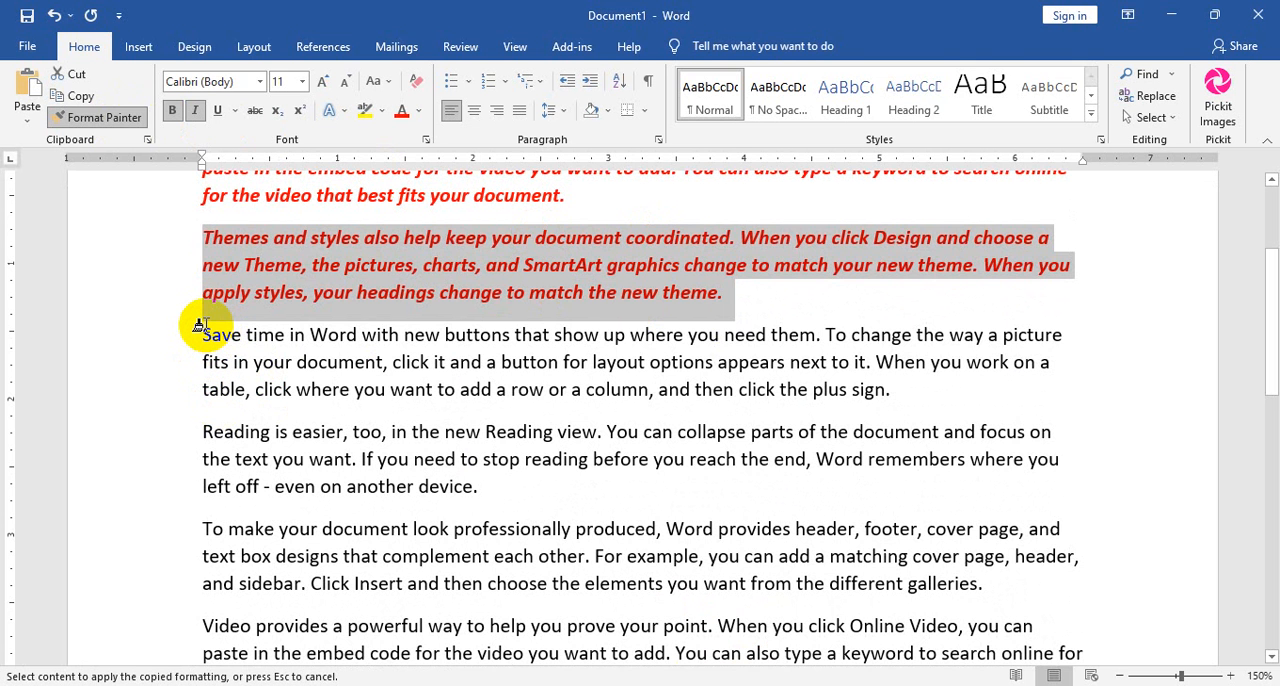
mouse_move(201, 330)
left_mouse_down()
mouse_move(449, 430)
mouse_move(560, 600)
mouse_move(548, 459)
mouse_move(495, 488)
left_mouse_up()
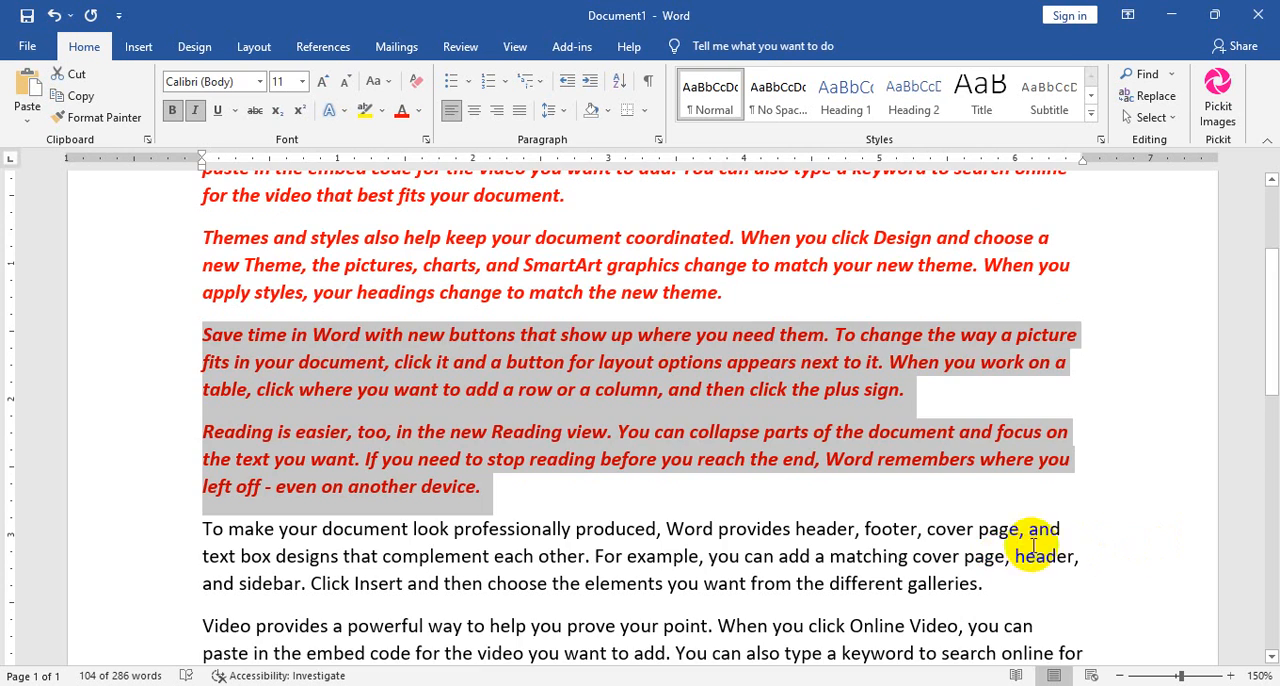
Copy the formatting of the "Reading is easier" paragraph onto the word "Video" at the start of the last paragraph.
scroll(1018, 529, "up", 2)
scroll(380, 466, "down", 2)
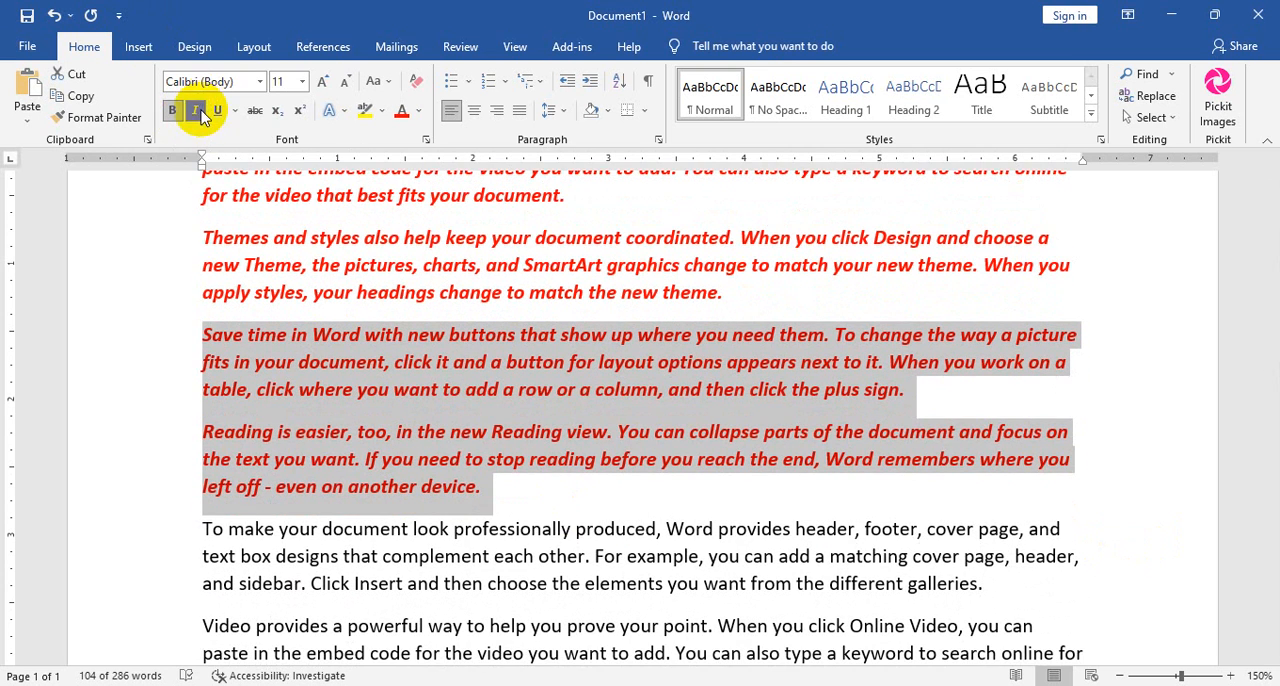
scroll(510, 545, "down", 2)
scroll(510, 545, "down", 3)
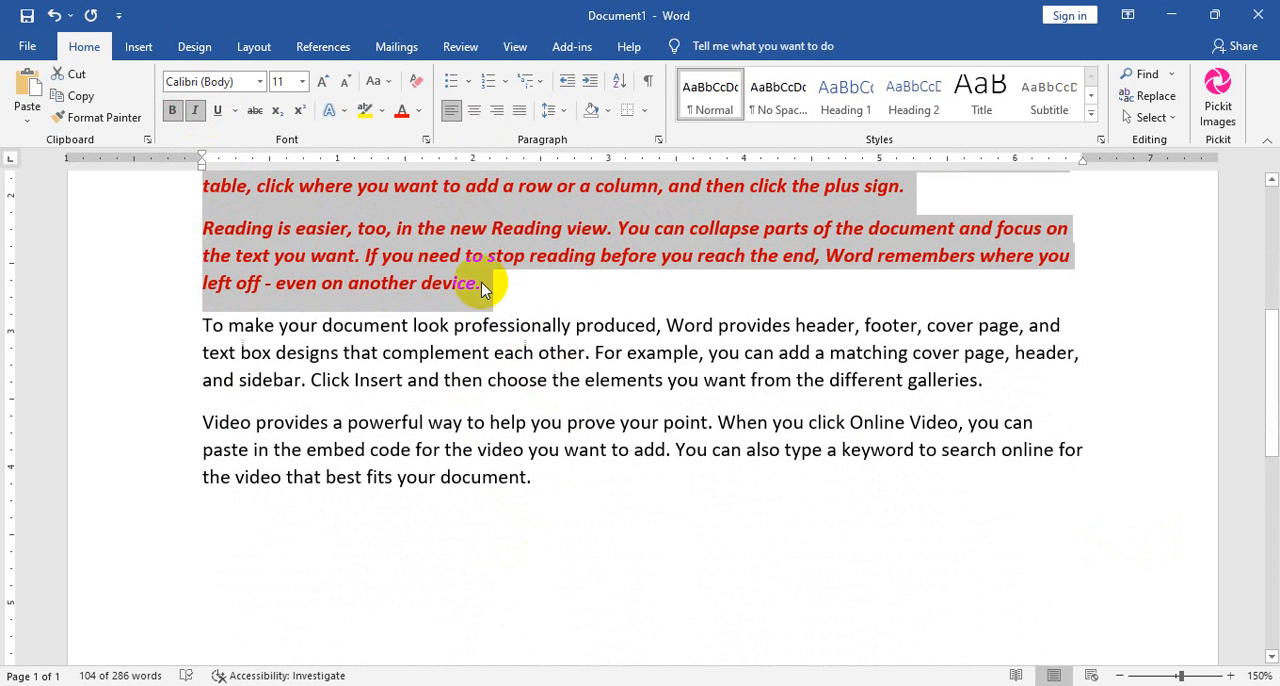
scroll(503, 283, "up", 3)
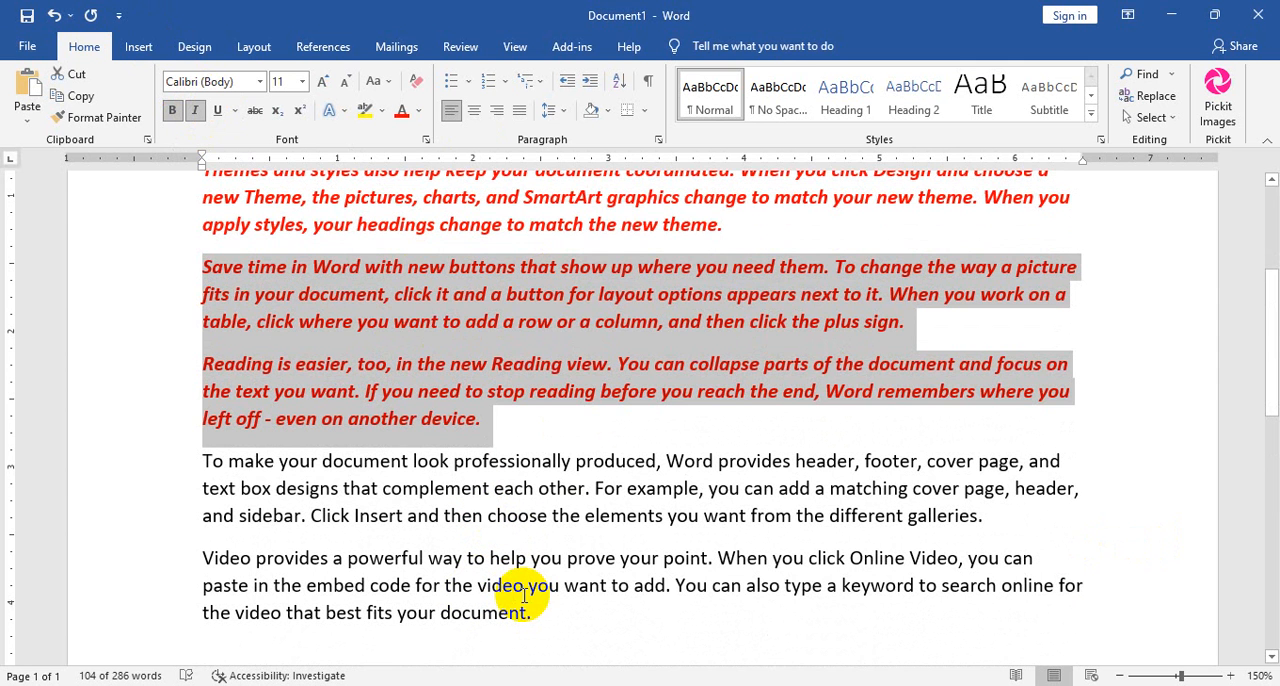
left_click(555, 374)
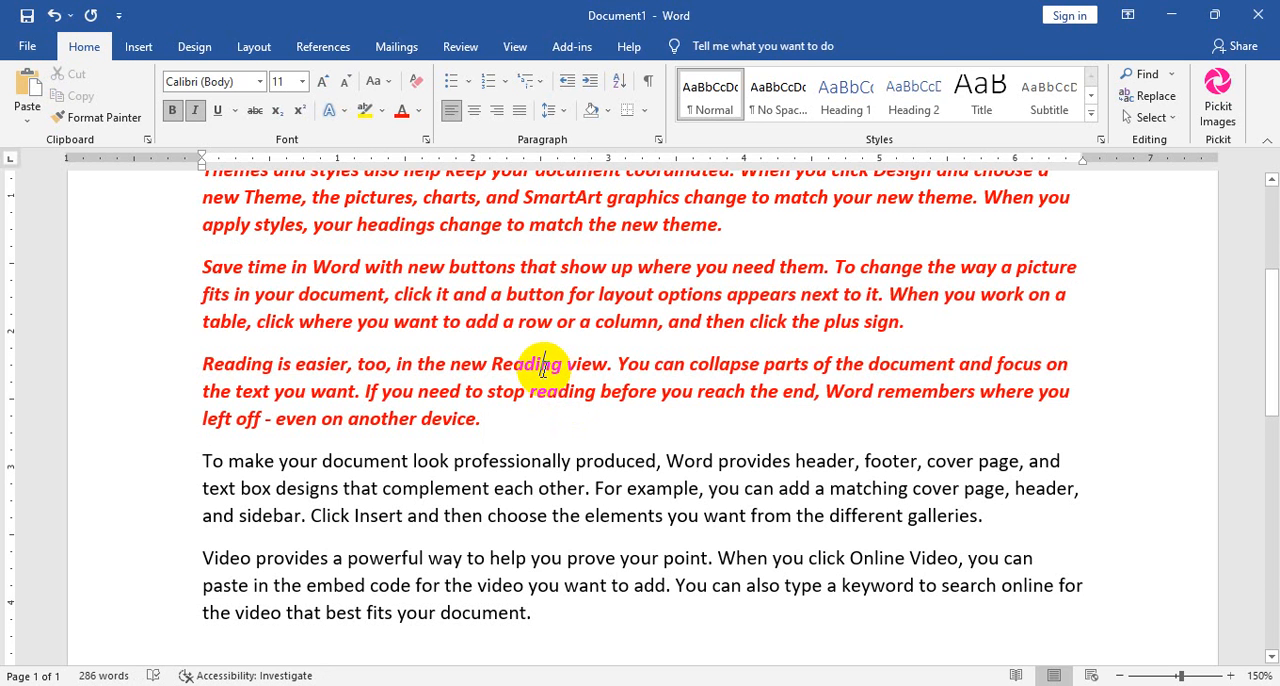
left_click_drag(482, 418, 191, 371)
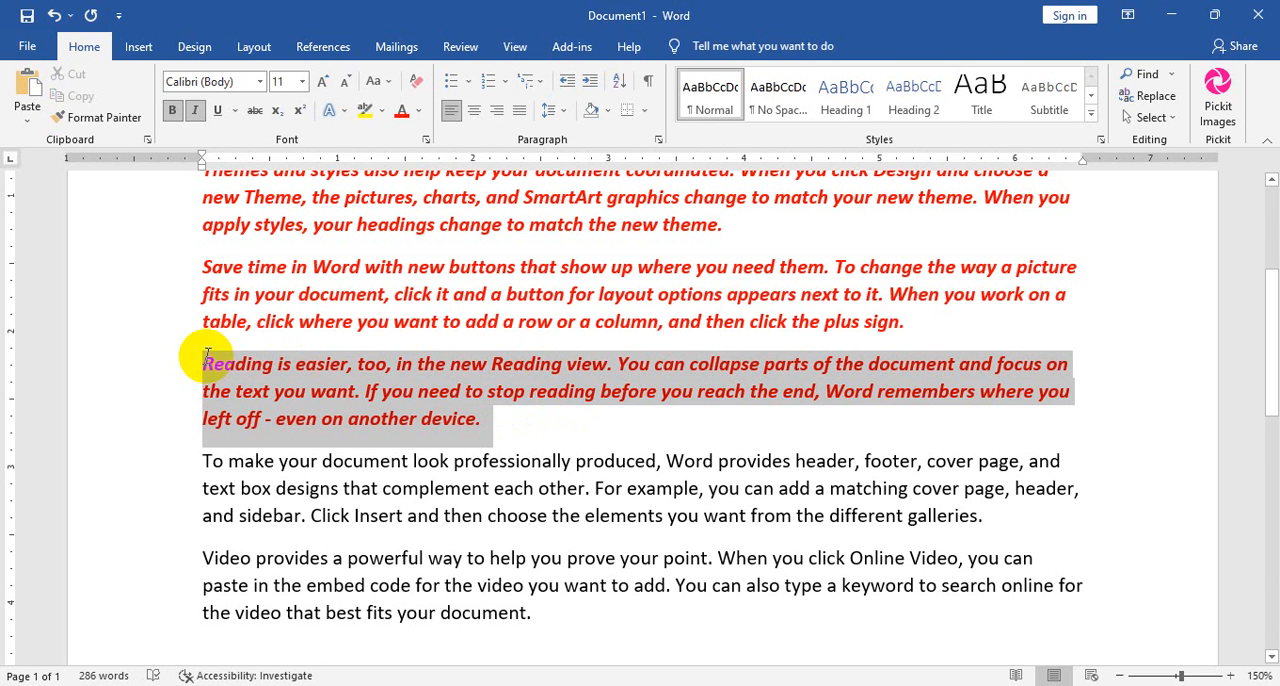
left_click(100, 117)
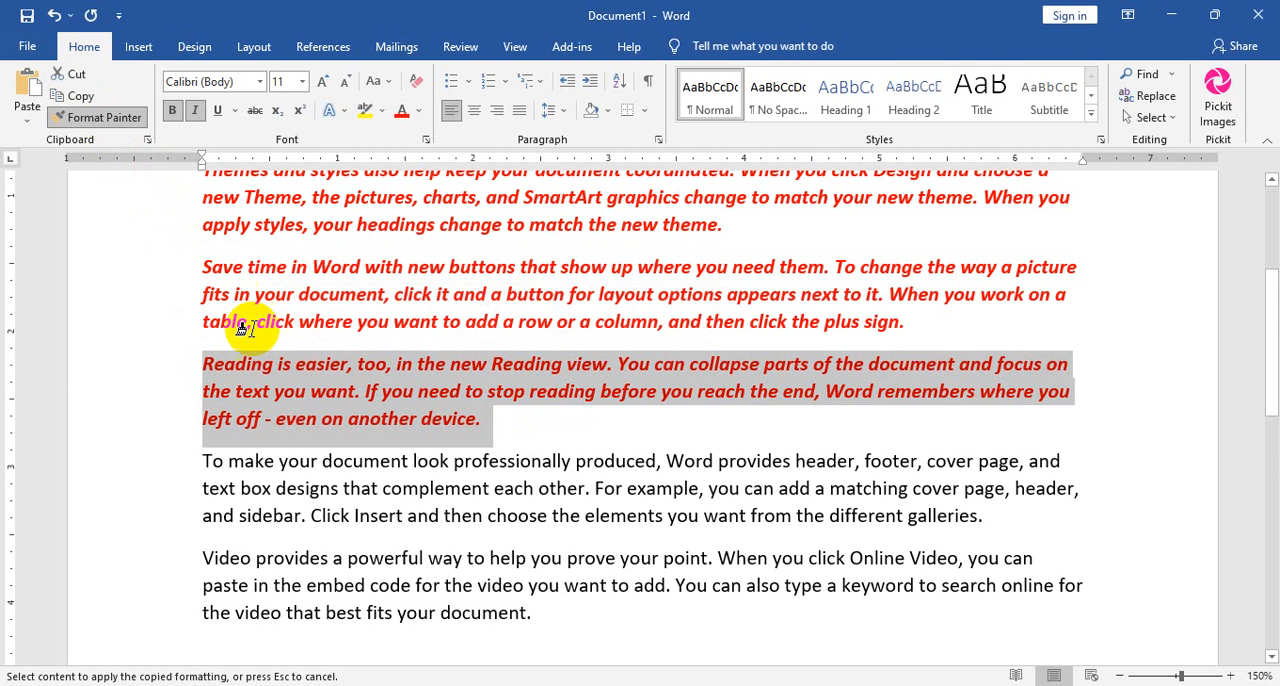
scroll(300, 509, "down", 1)
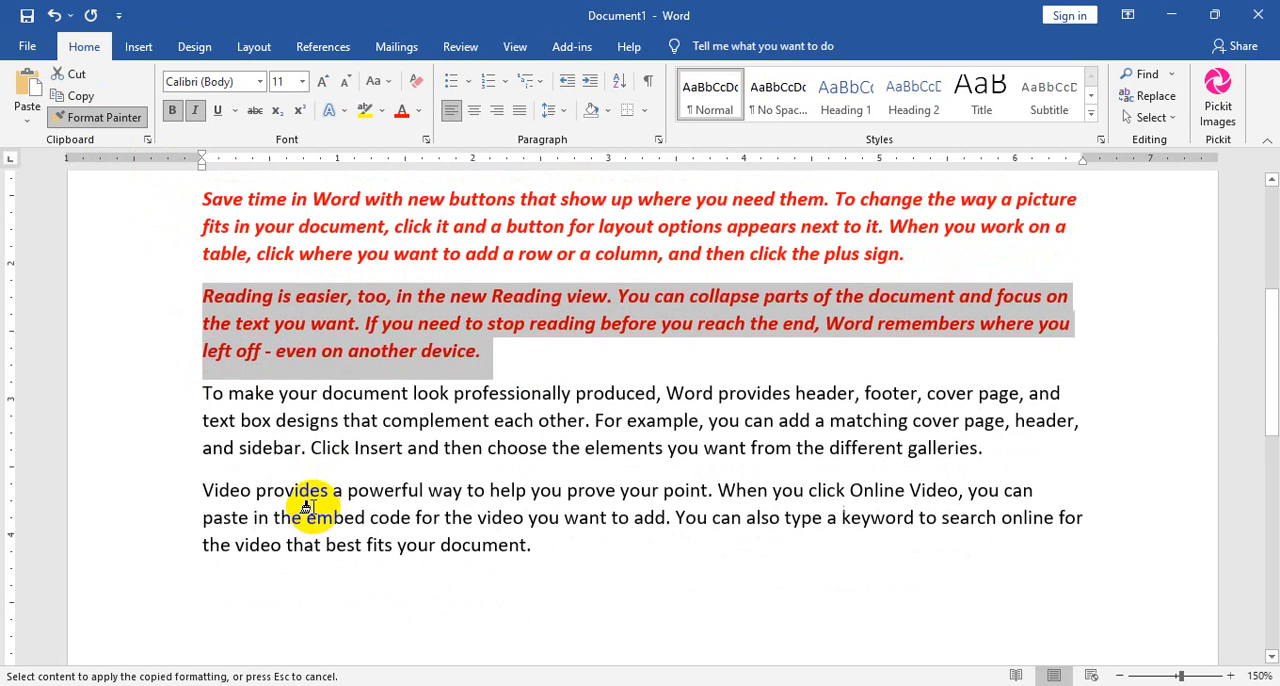
scroll(306, 507, "down", 1)
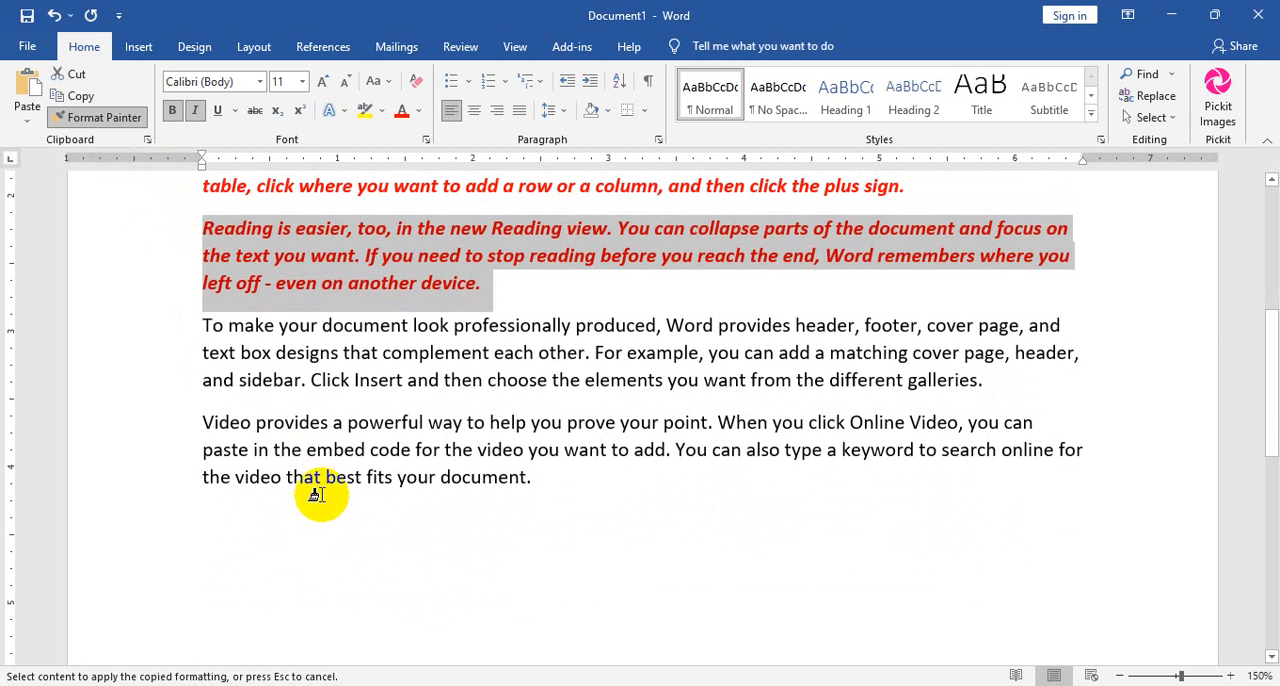
left_click(228, 420)
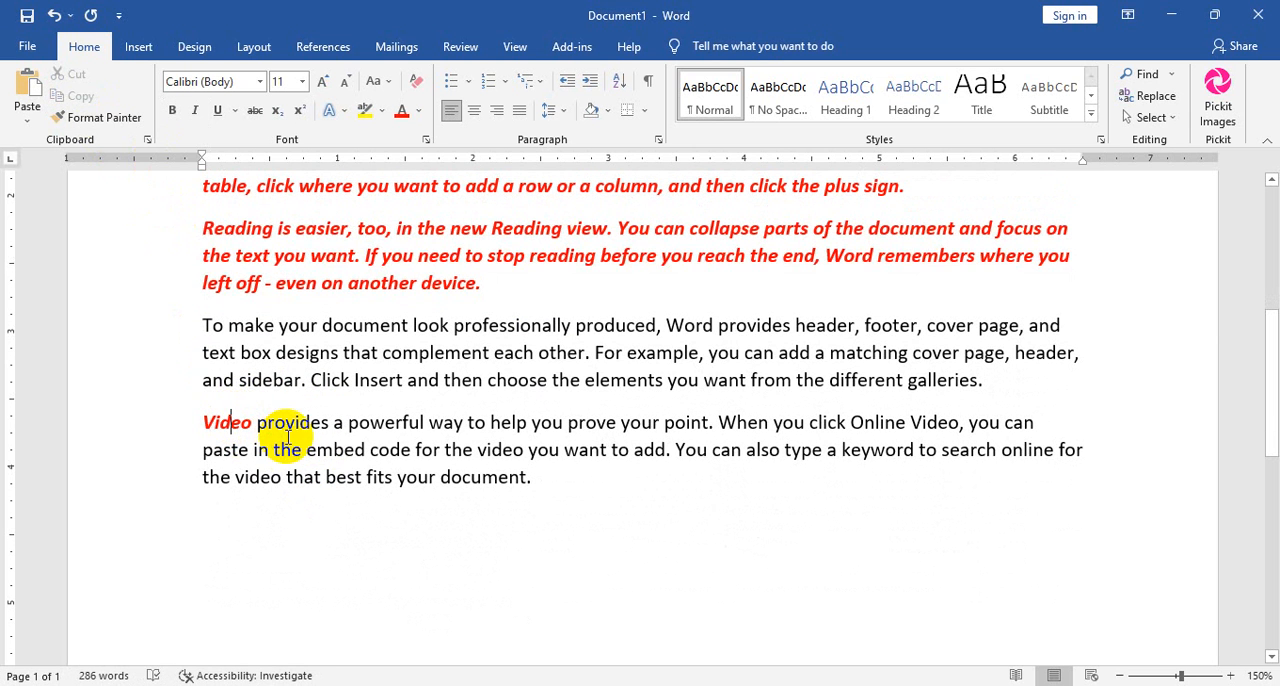
Copy the formatting of the word "Video" onto the rest of the last paragraph.
left_click(112, 119)
left_click_drag(258, 420, 536, 486)
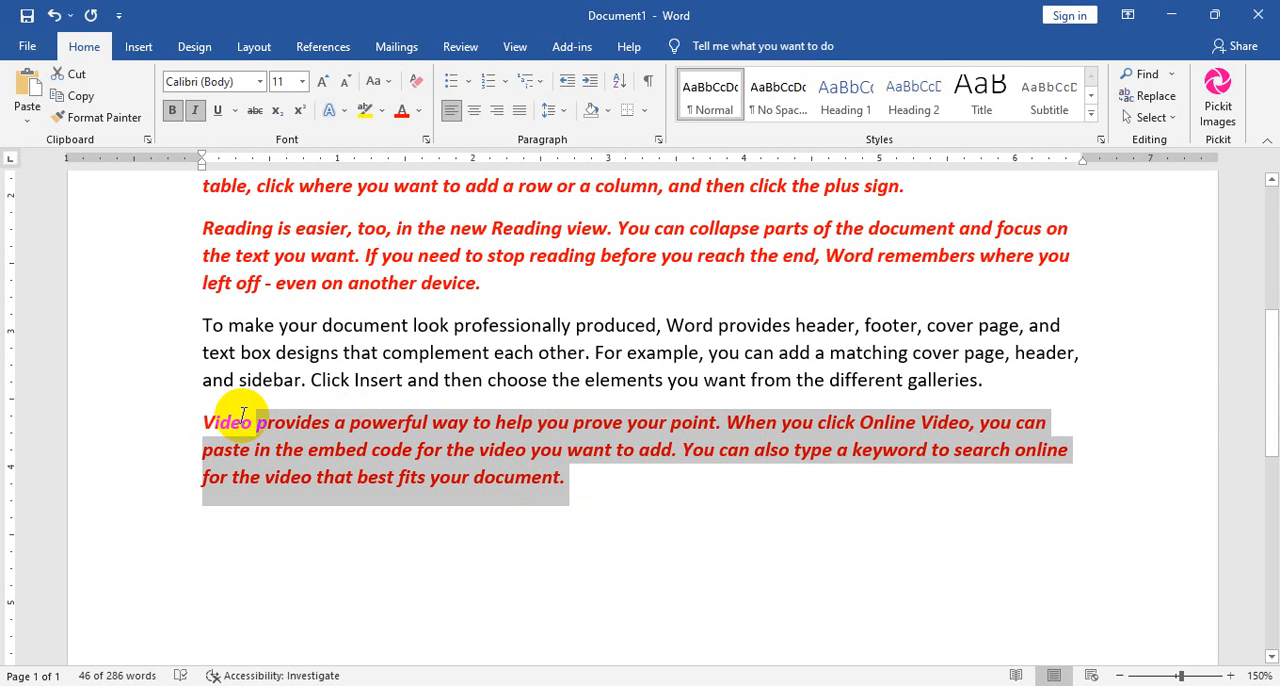
left_click(222, 422)
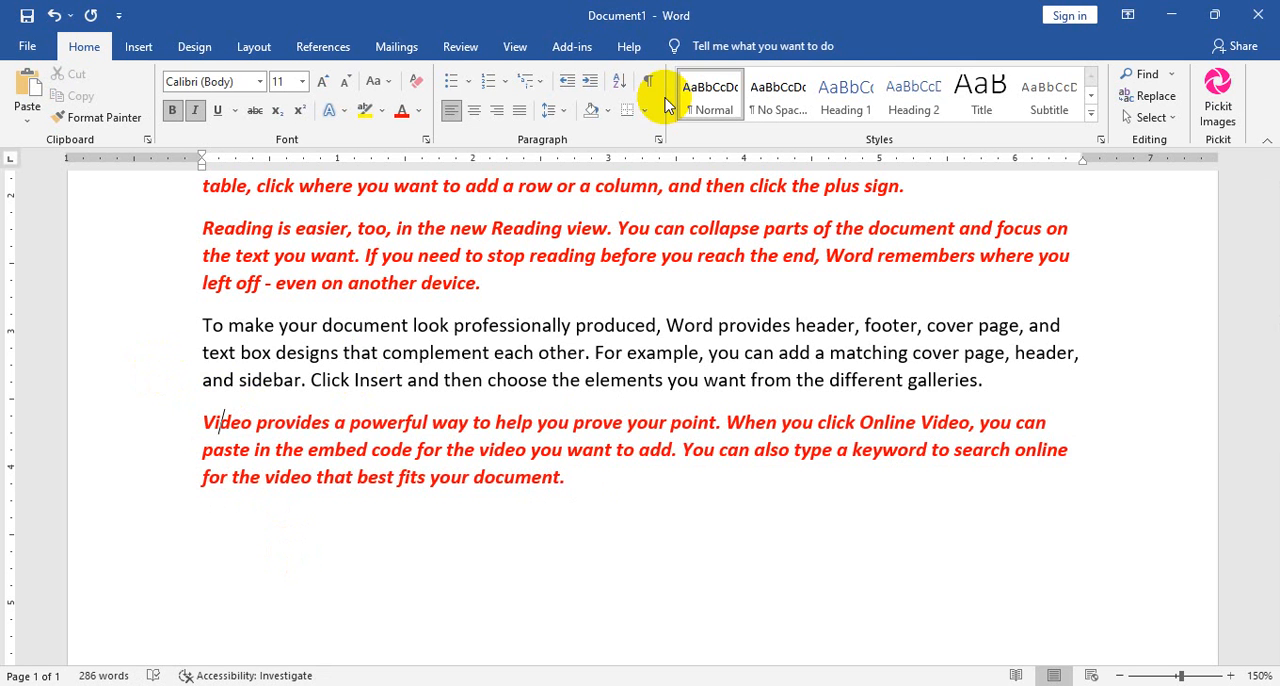
Clear all formatting from the entire document's text.
scroll(743, 94, "down", 2)
scroll(340, 230, "up", 3)
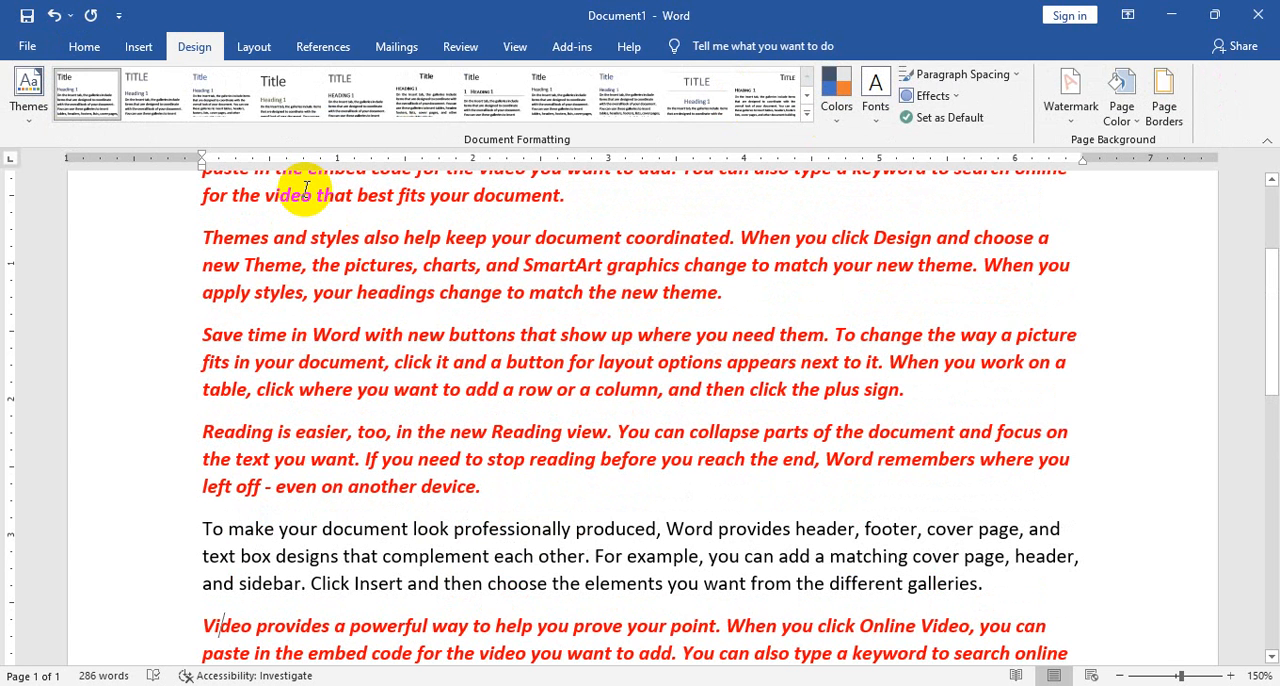
left_click(100, 40)
scroll(497, 354, "down", 5)
key("ctrl+a")
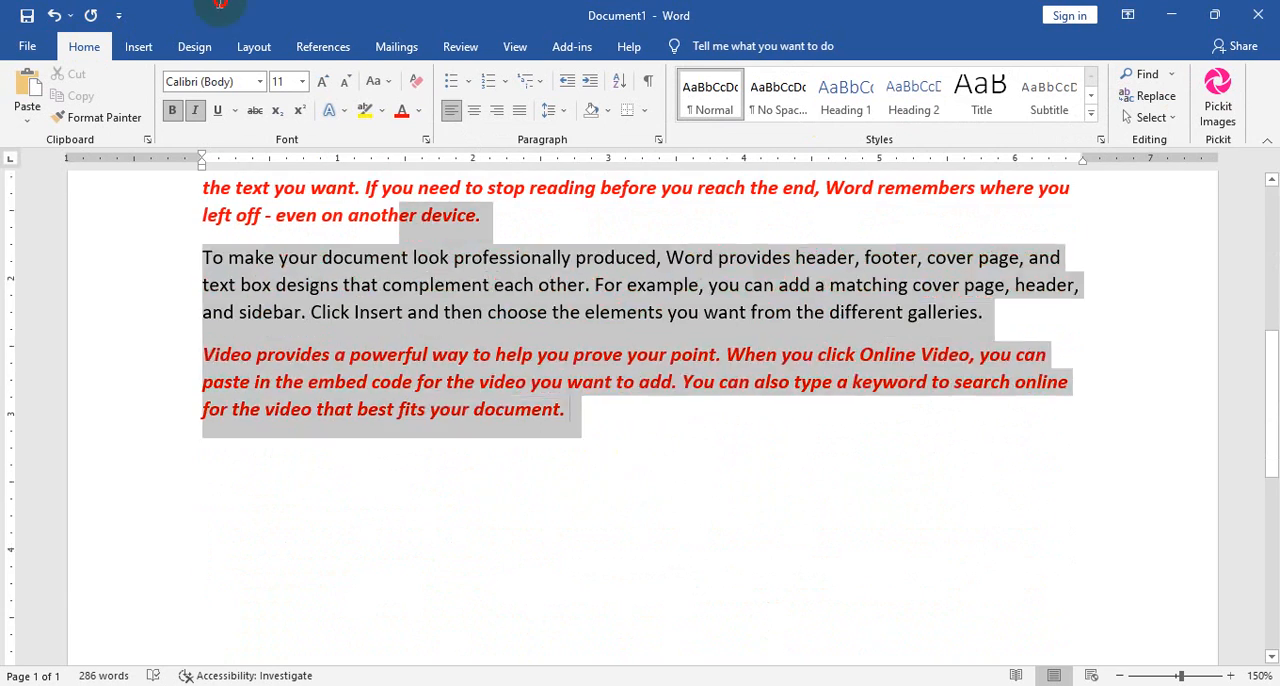
scroll(631, 449, "up", 10)
left_click(418, 81)
scroll(500, 300, "down", 3)
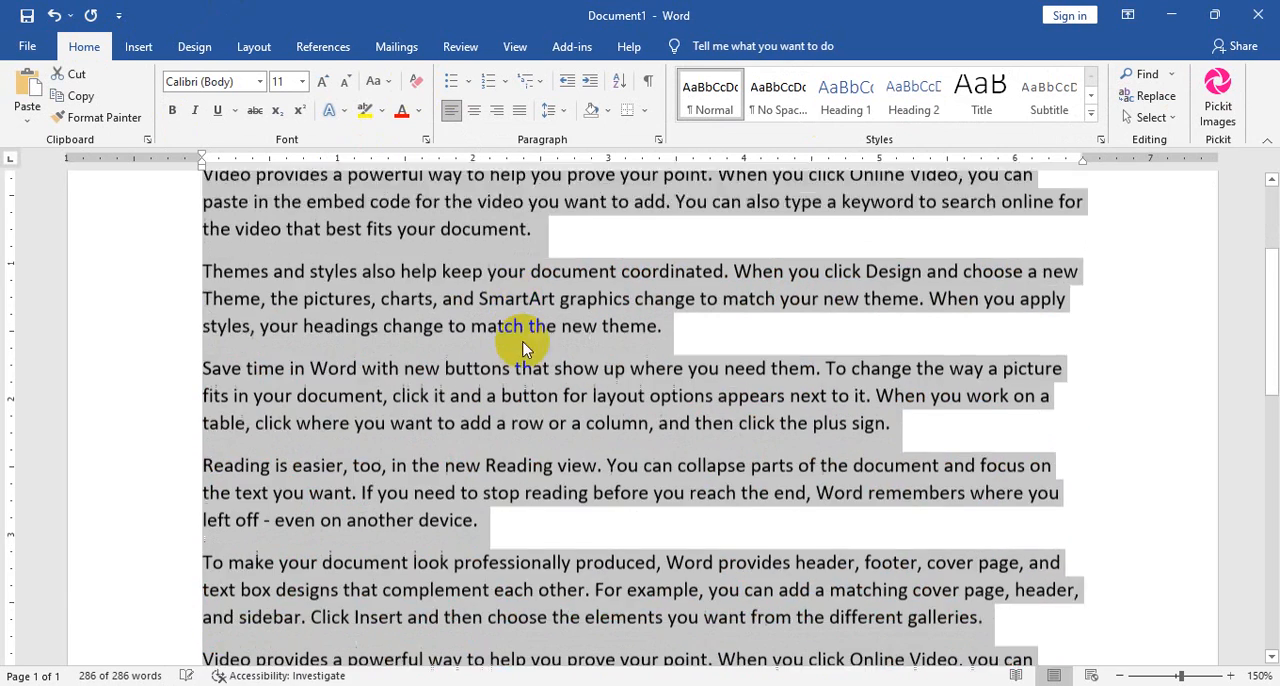
left_click(526, 343)
scroll(561, 263, "up", 3)
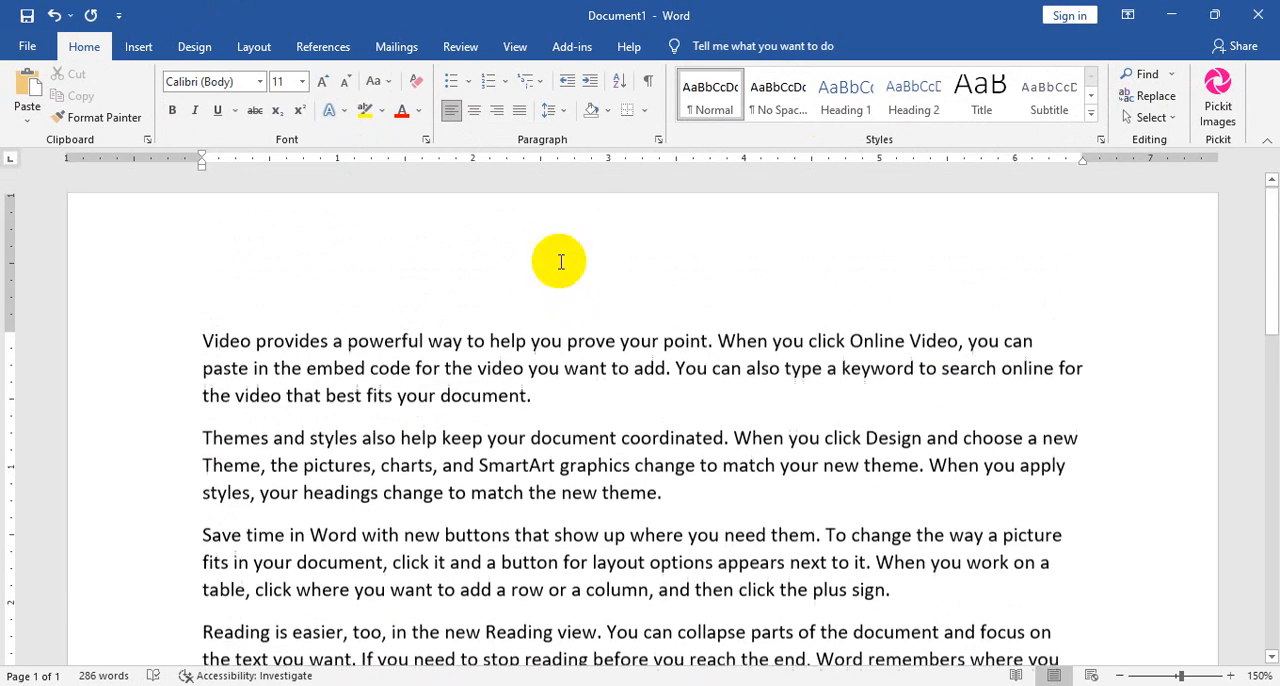
Format the first paragraph, beginning "Video provides a powerful way", as bold, italic and underlined.
triple_click(522, 367)
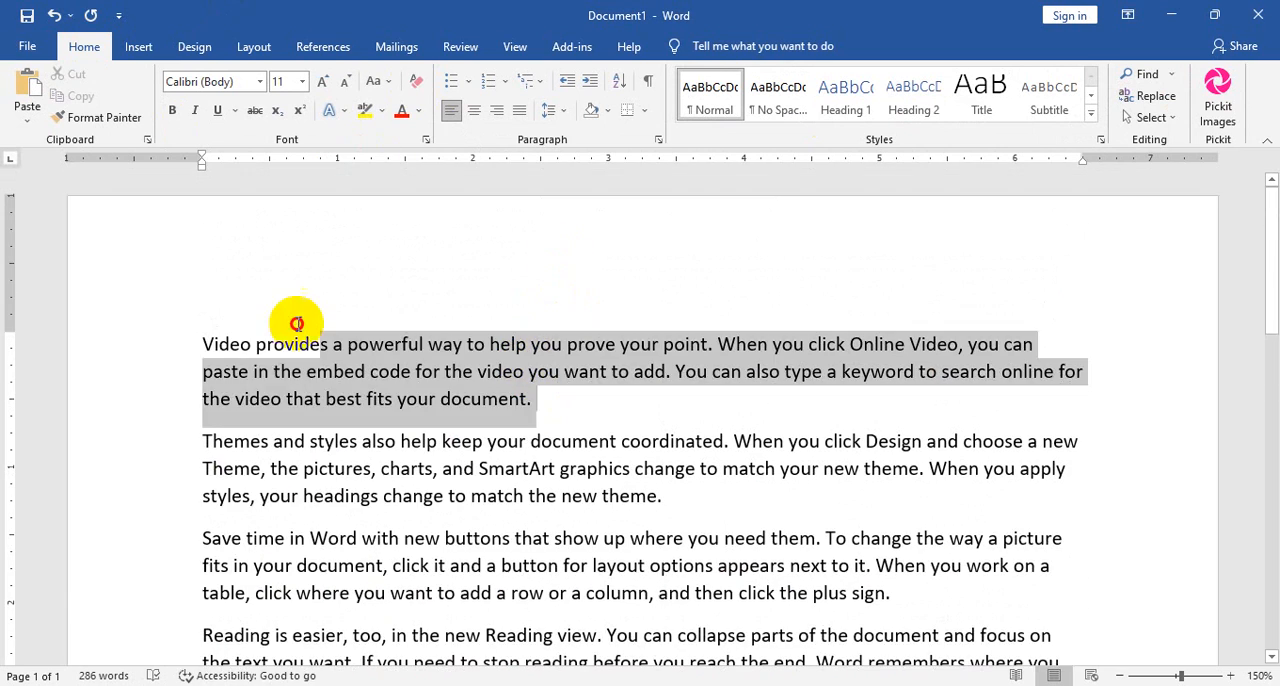
left_click(172, 110)
left_click(195, 110)
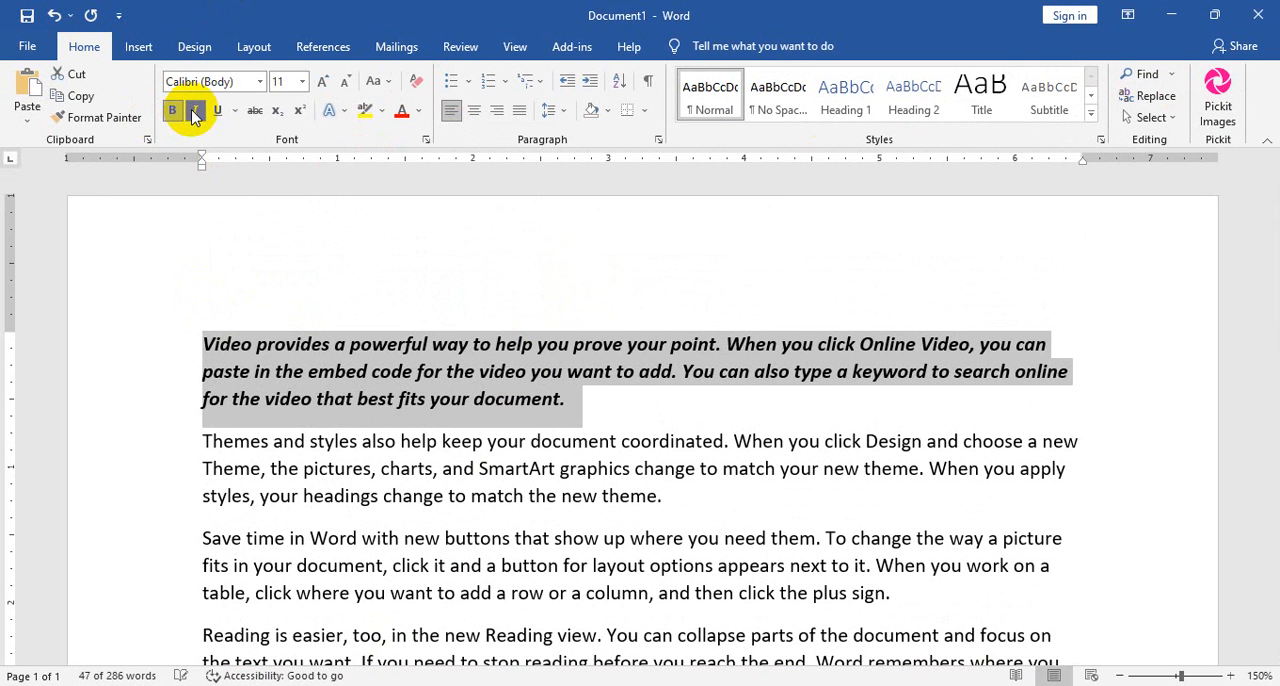
left_click(218, 110)
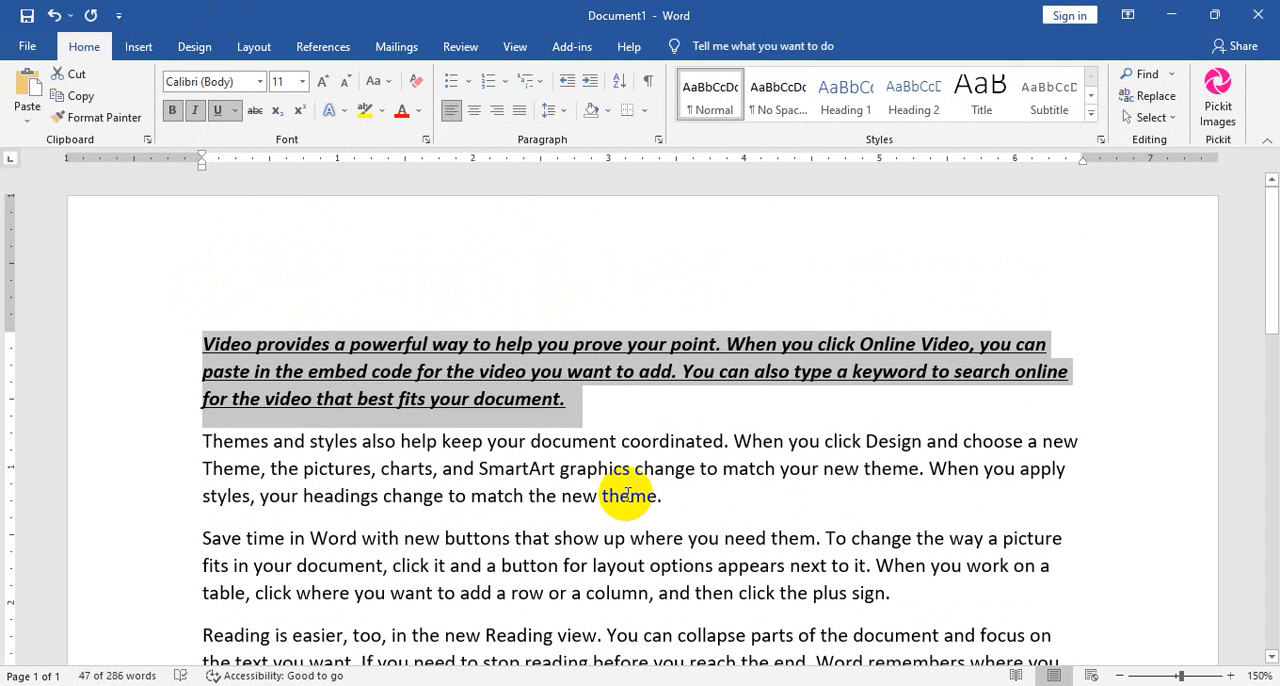
Change the first paragraph's underline to a wavy line coloured red.
left_click(235, 110)
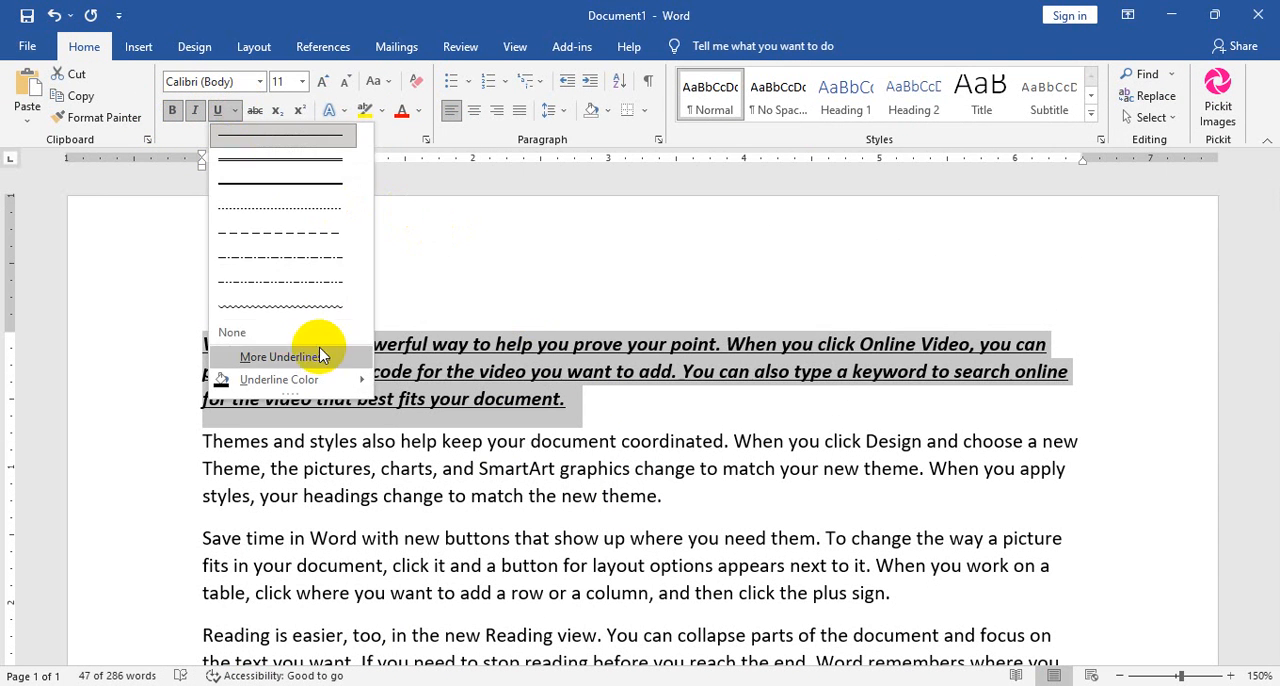
left_click(271, 312)
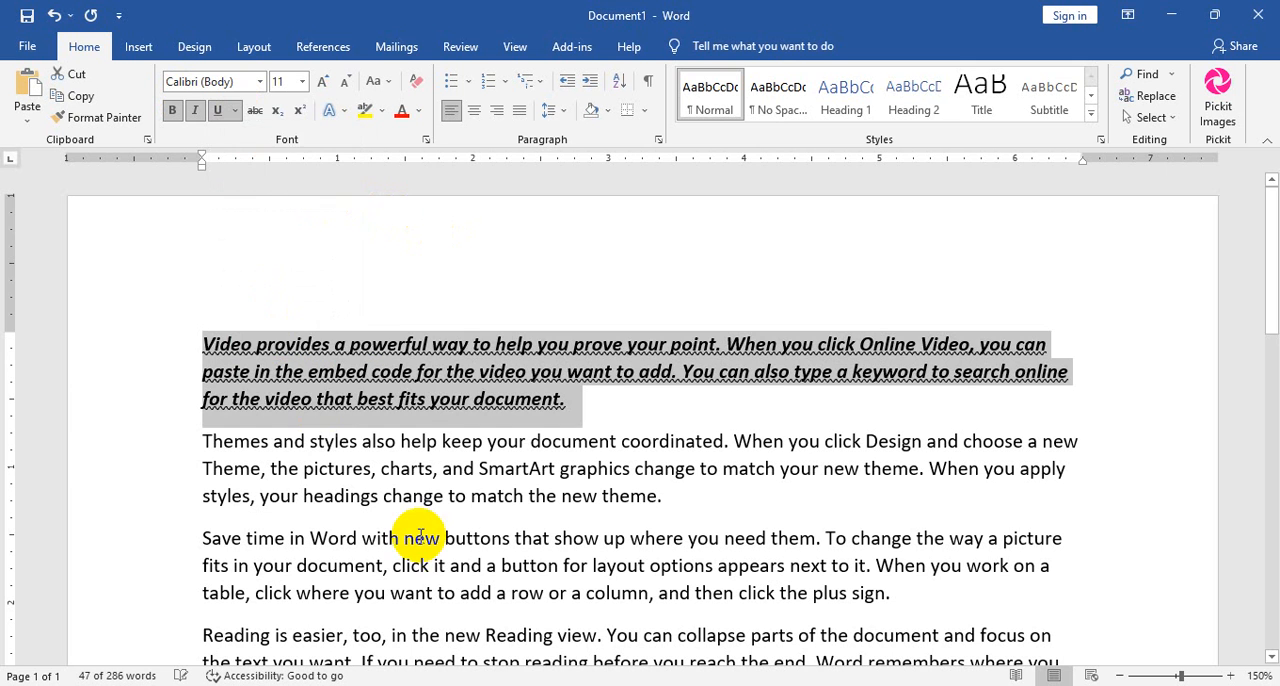
left_click(235, 110)
mouse_move(285, 389)
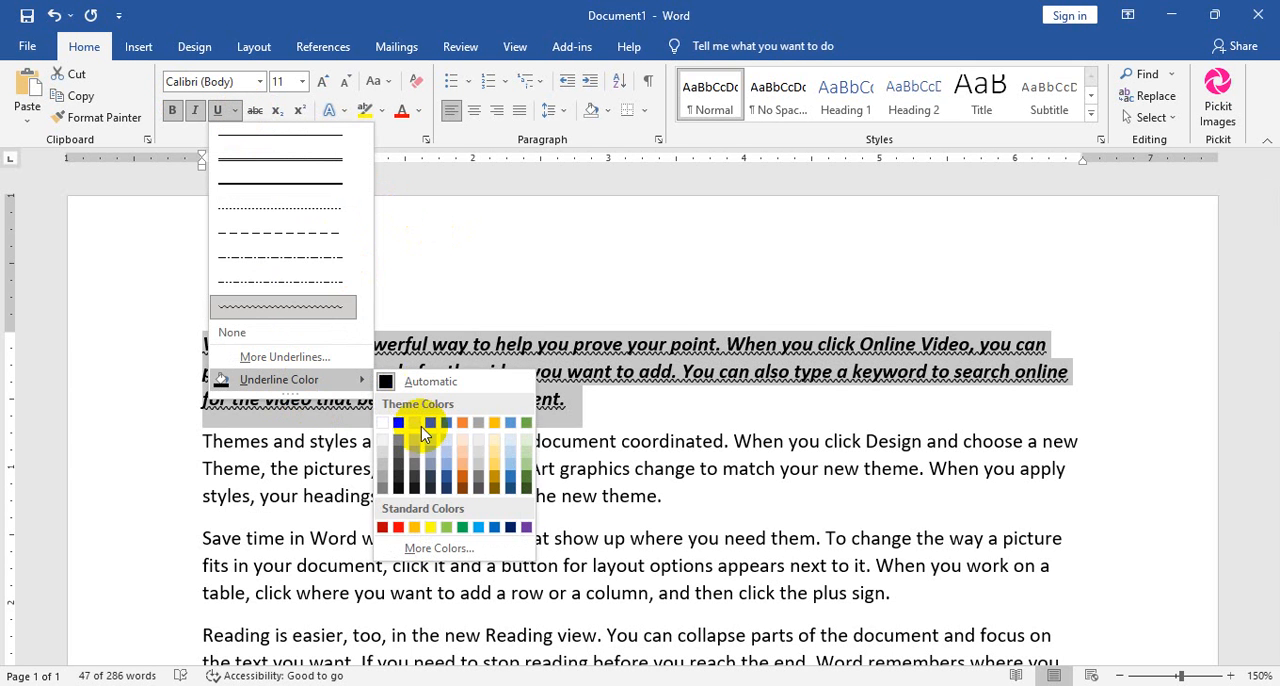
left_click(426, 523)
Remove the underline, bold and italic formatting from the first paragraph.
left_click(218, 110)
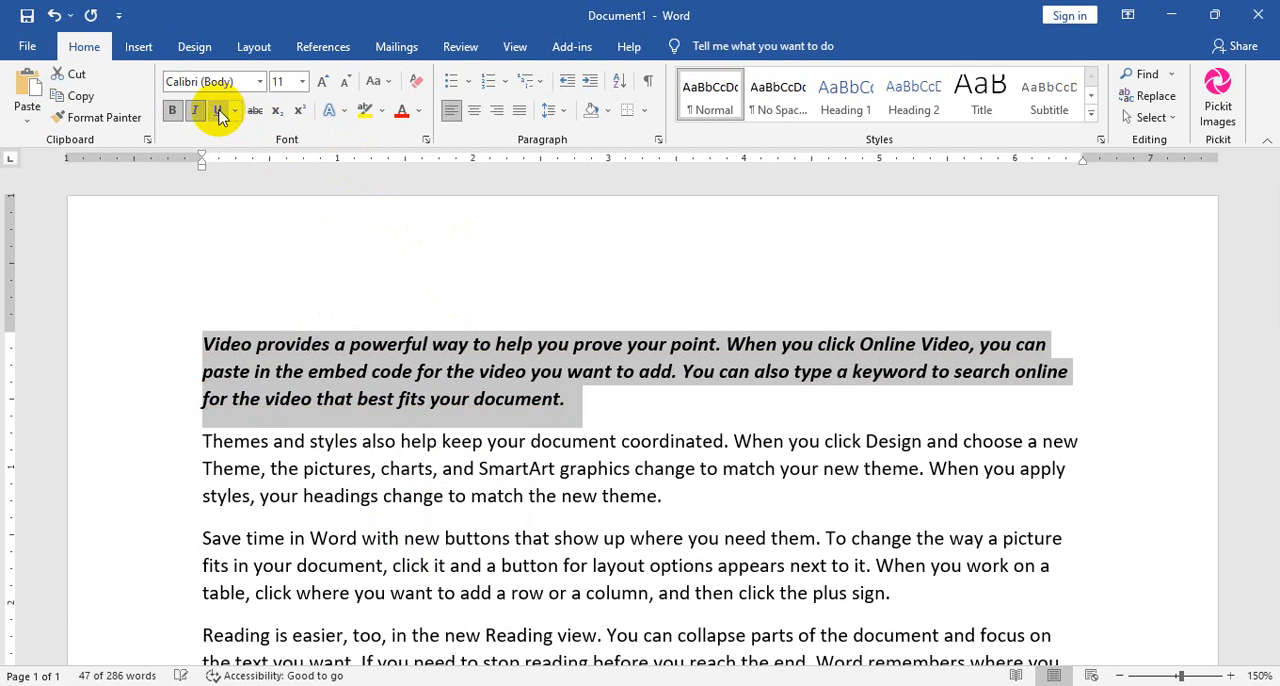
left_click(172, 110)
left_click(194, 110)
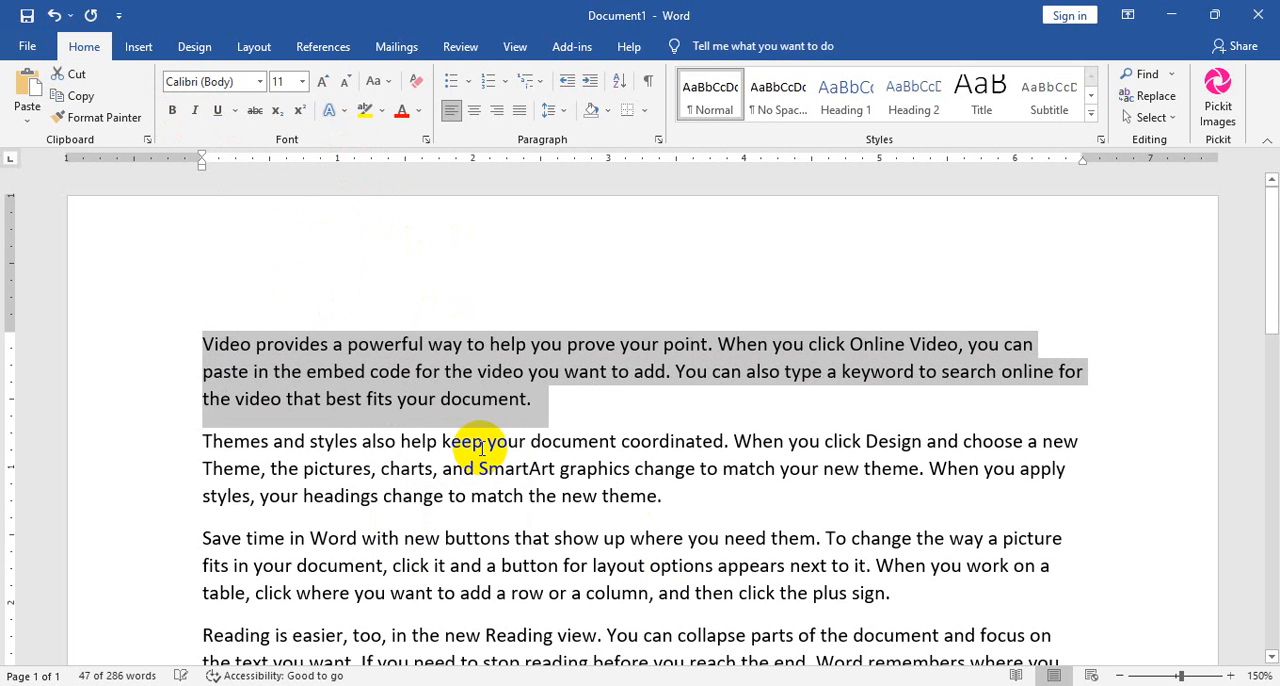
Underline the word "powerful" and strike through the word "provides" in the first paragraph.
left_click(543, 416)
double_click(388, 344)
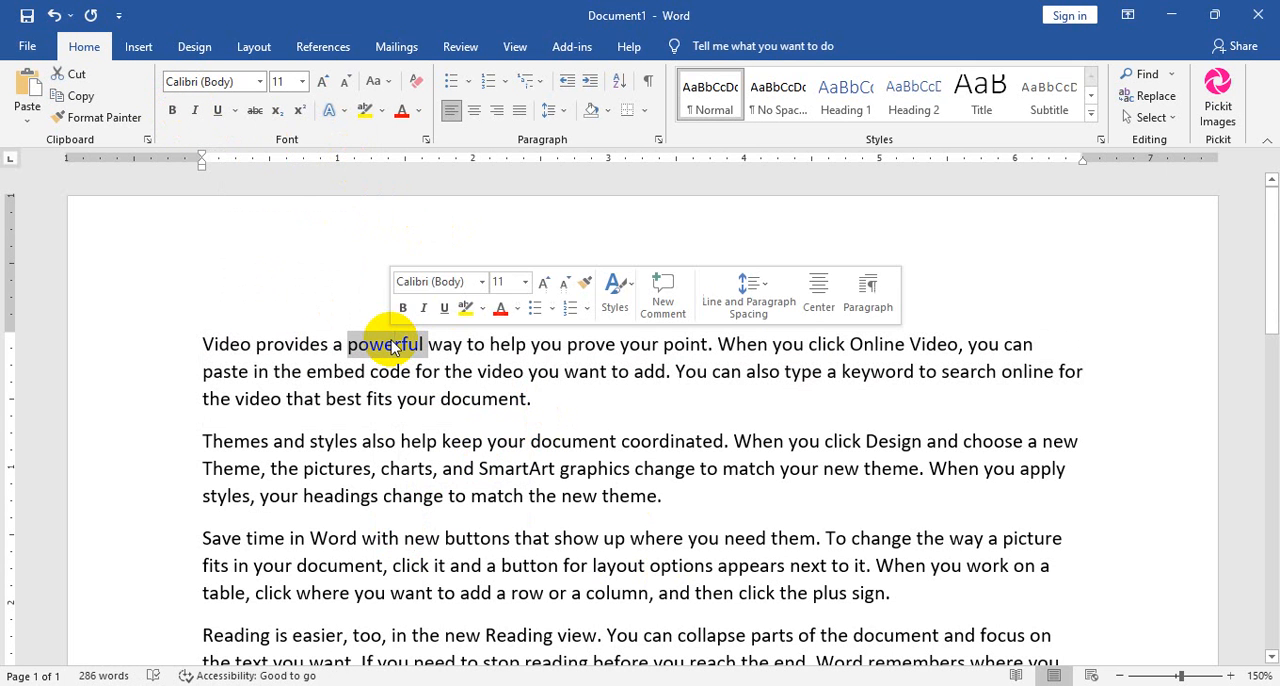
left_click(217, 110)
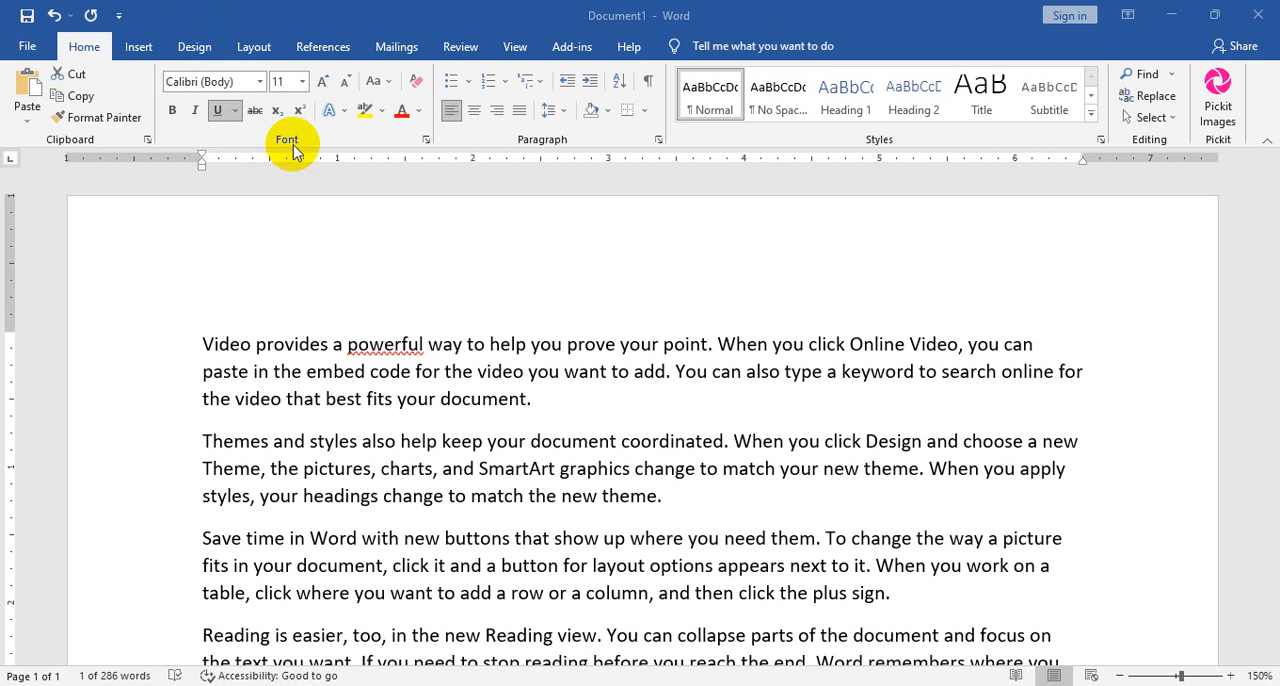
double_click(290, 345)
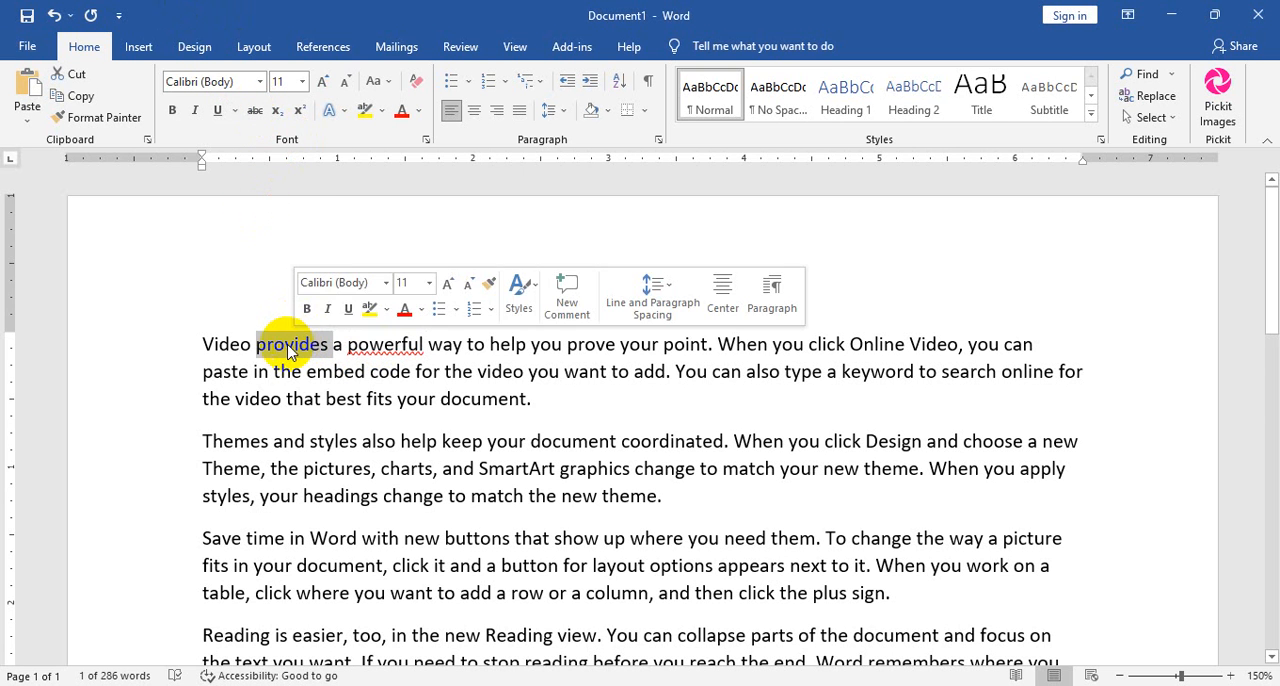
left_click(255, 110)
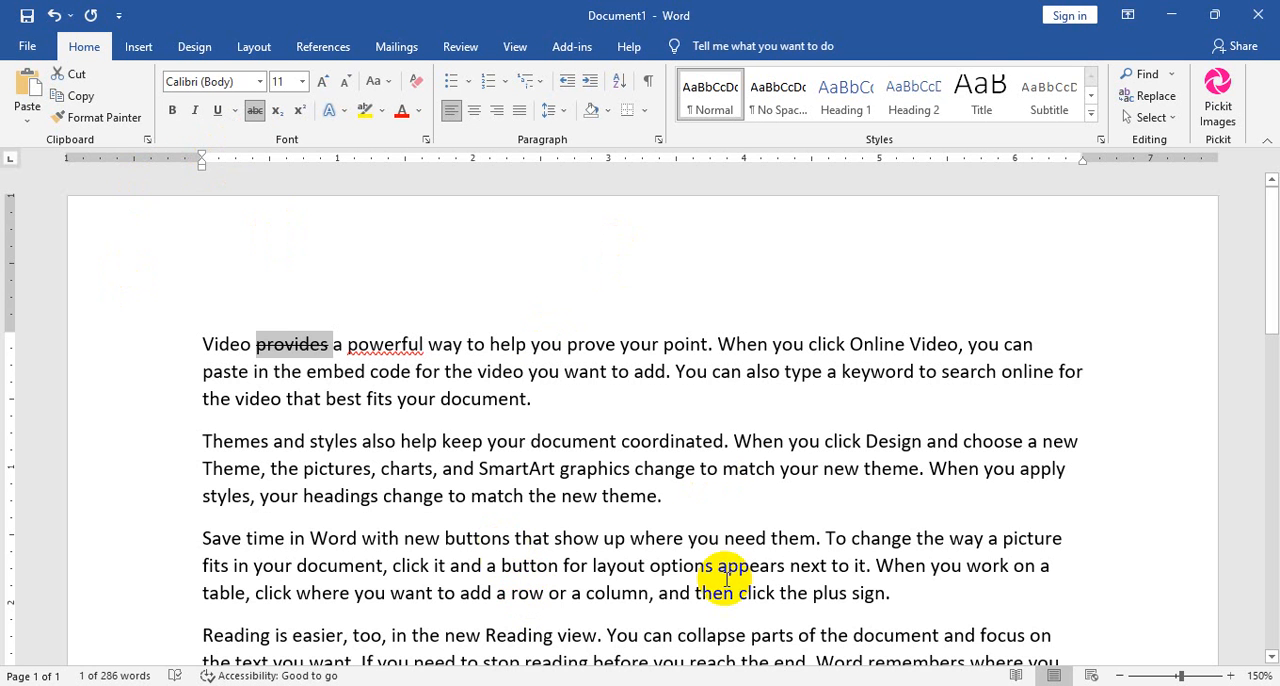
Add a new line reading "a2 + b2" after the last paragraph.
scroll(637, 466, "down", 10)
left_click(553, 277)
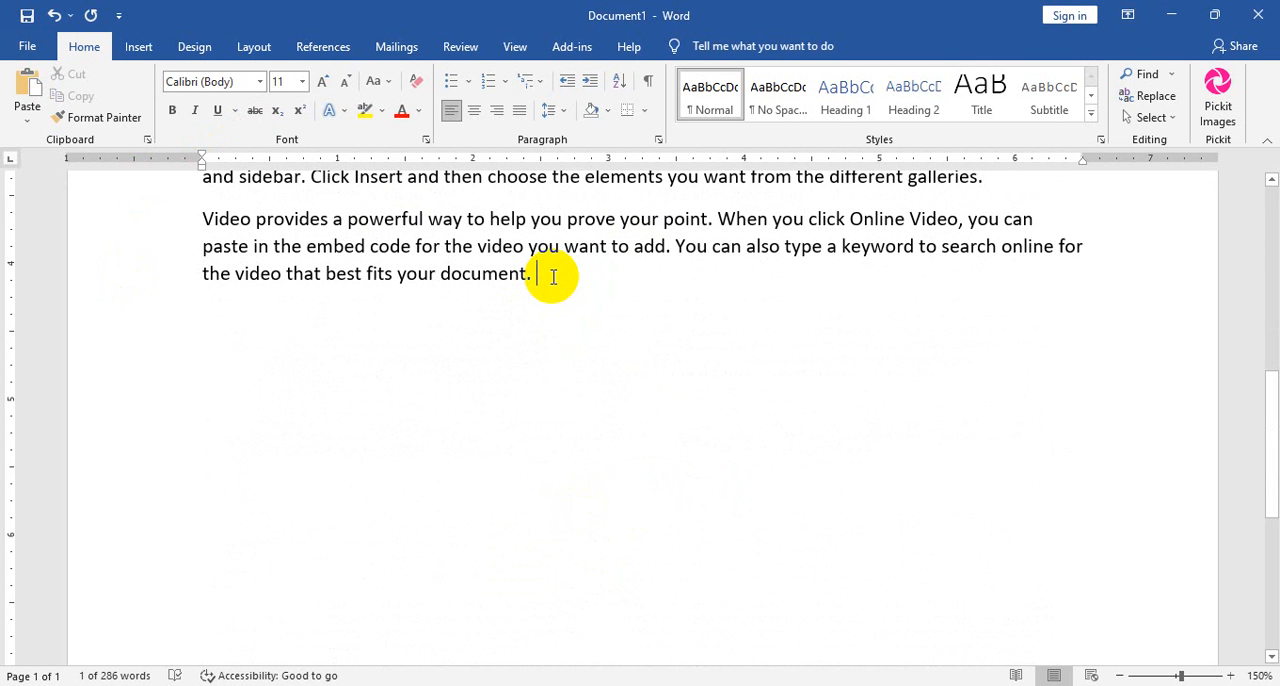
key("Return")
type("a2 + b2")
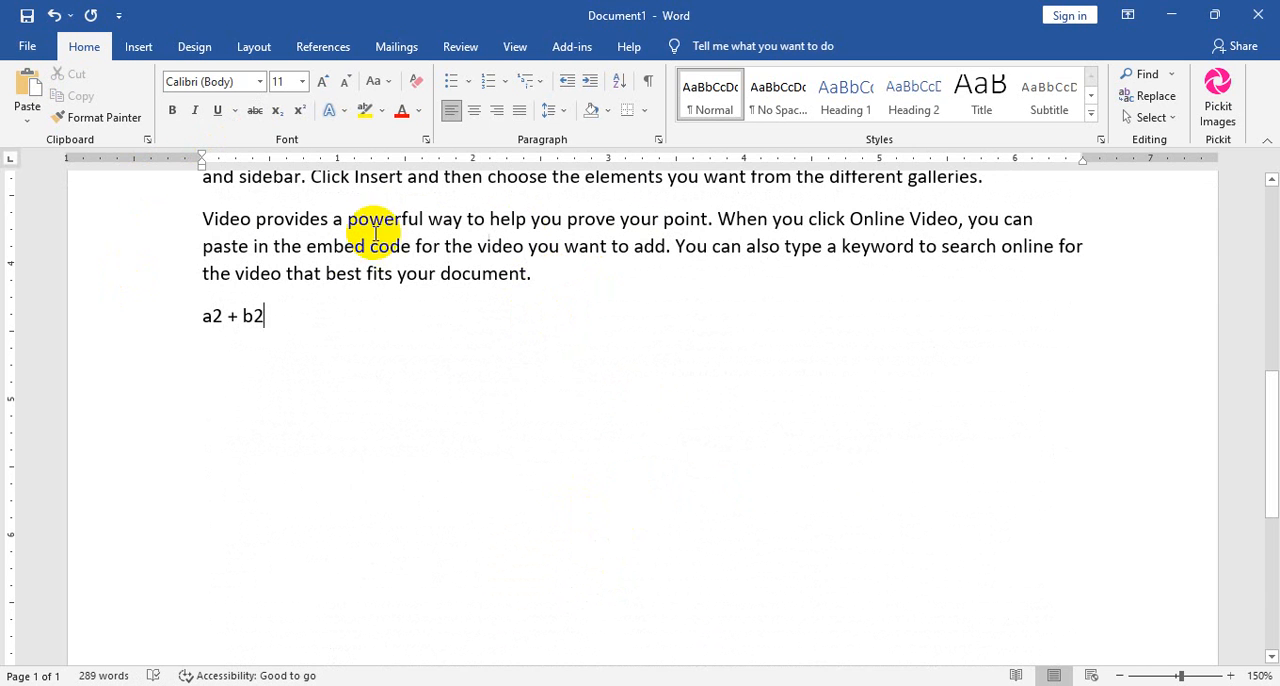
Make both 2s in the "a2 + b2" line superscript.
double_click(263, 316)
left_click_drag(266, 316, 256, 316)
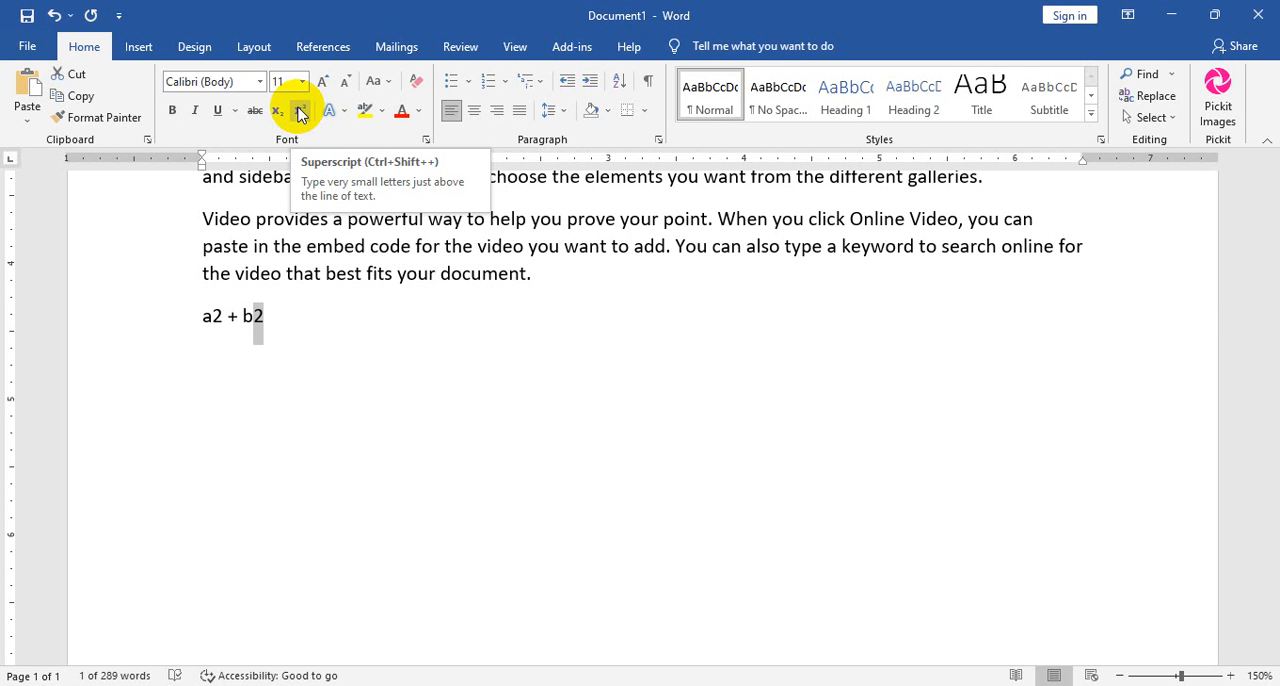
left_click(300, 113)
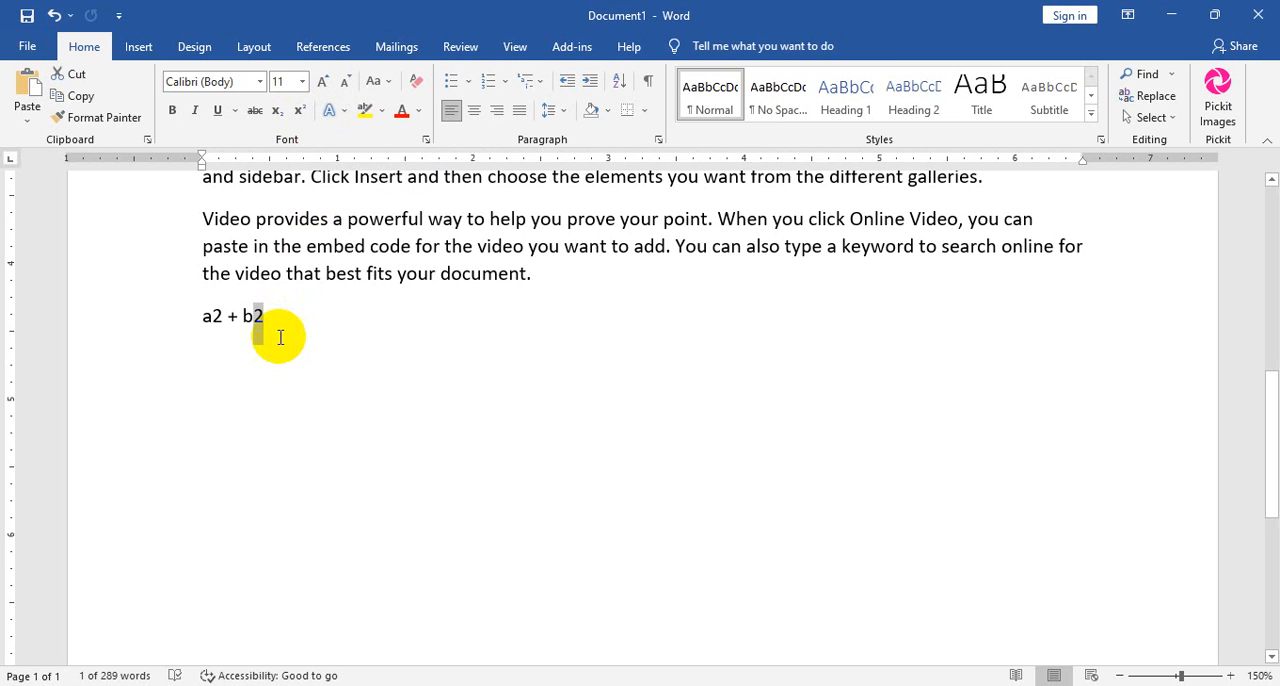
left_click(305, 316)
left_click_drag(253, 316, 264, 316)
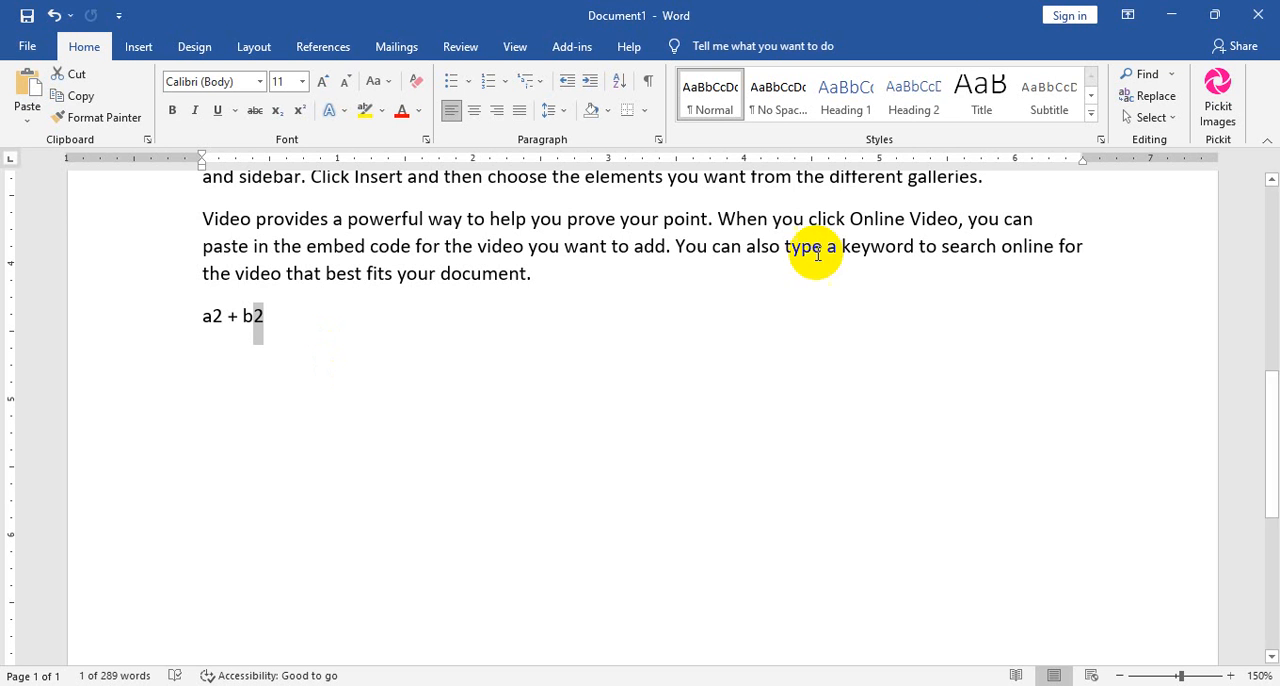
left_click(300, 112)
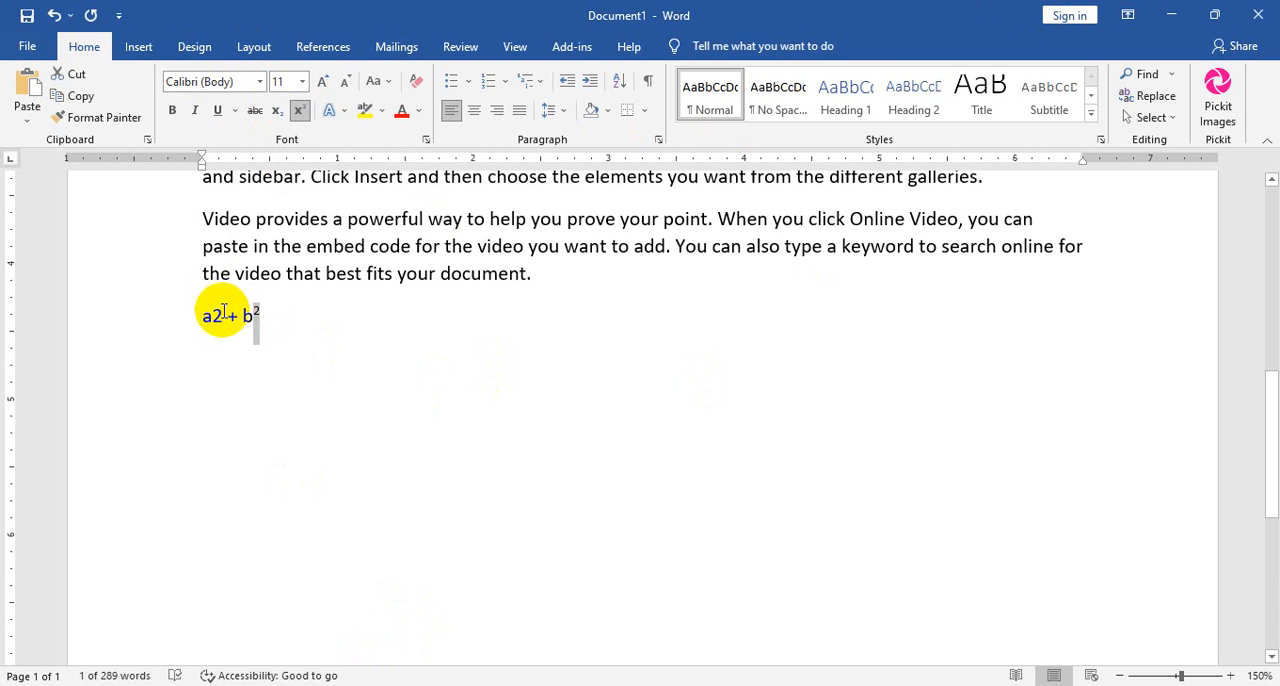
left_click_drag(222, 312, 212, 312)
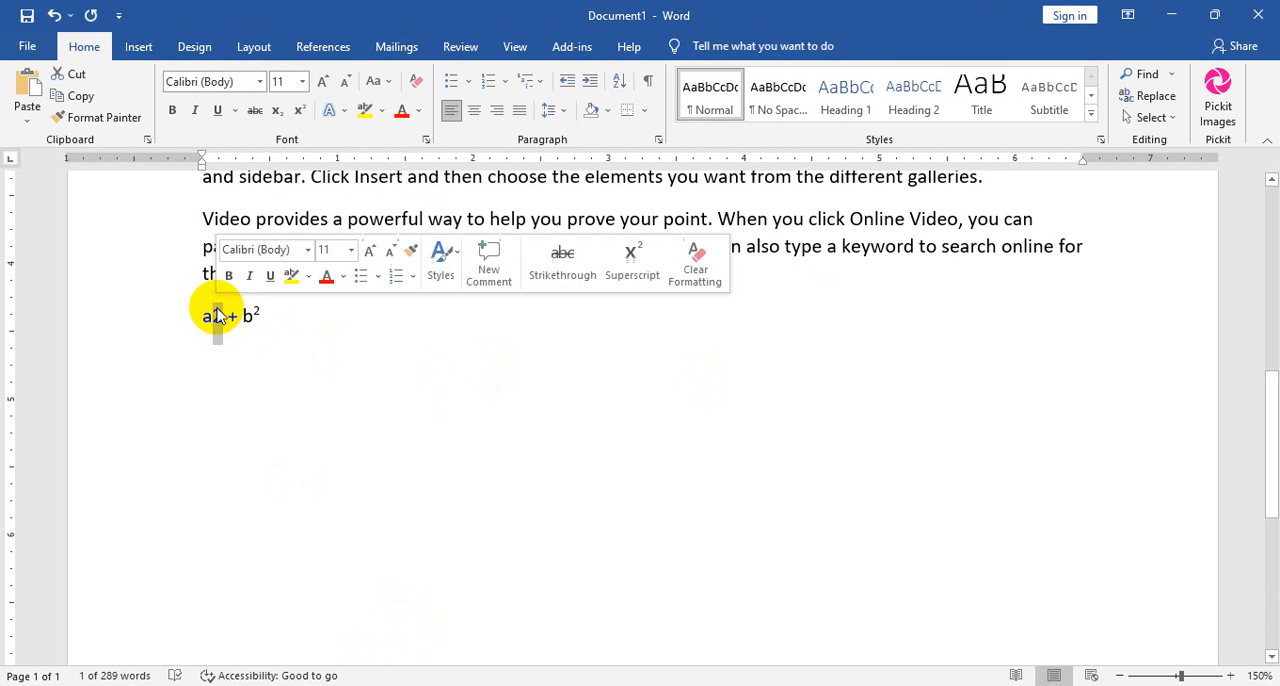
left_click(298, 112)
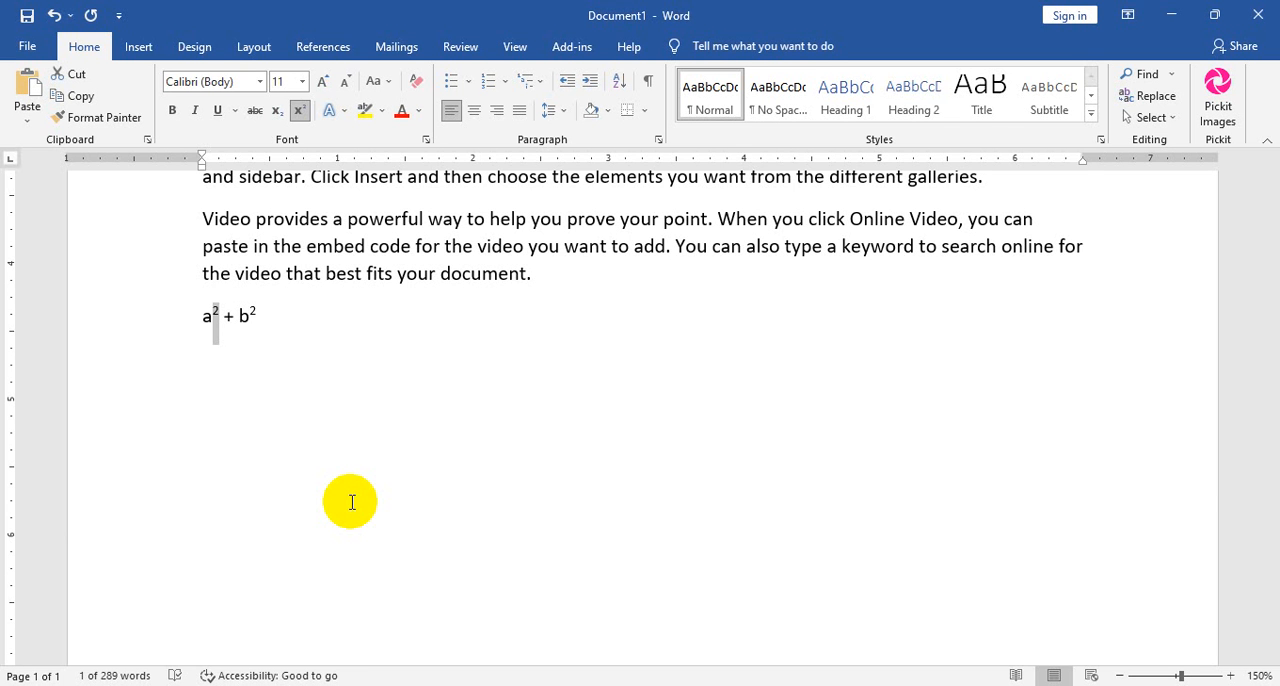
left_click(349, 339)
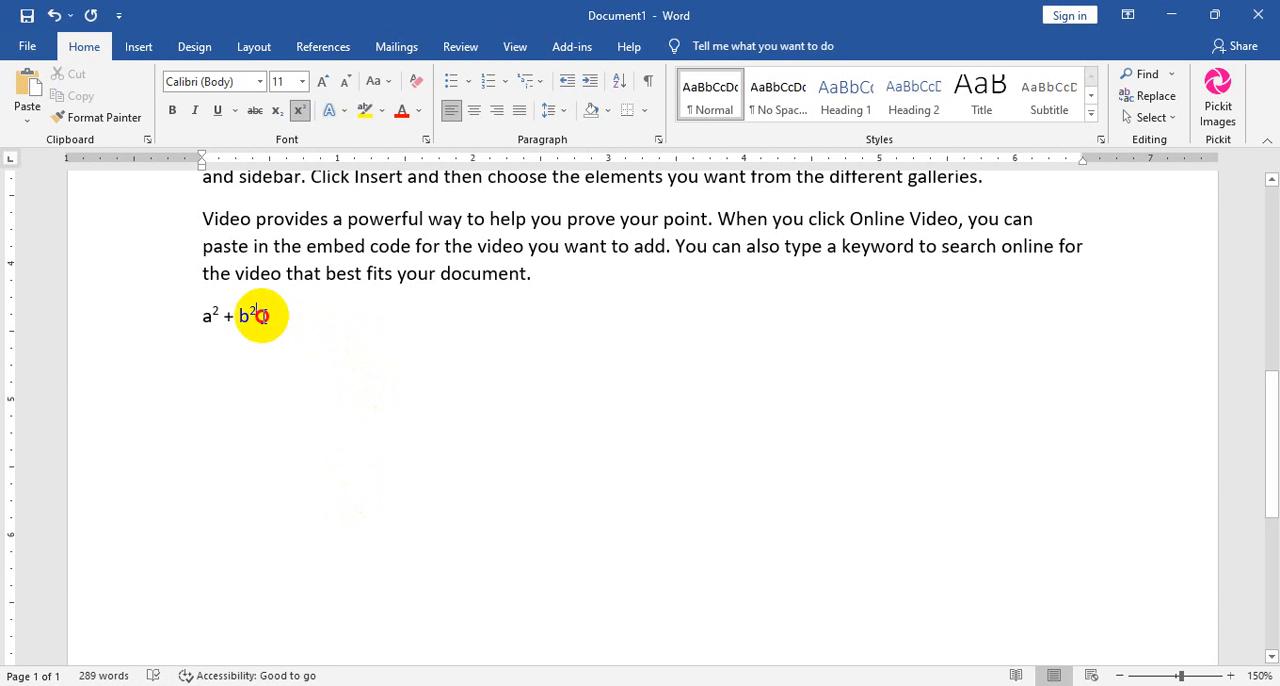
Remove the superscript from both 2s in the "a2 + b2" line.
left_click_drag(257, 315, 210, 316)
left_click(299, 110)
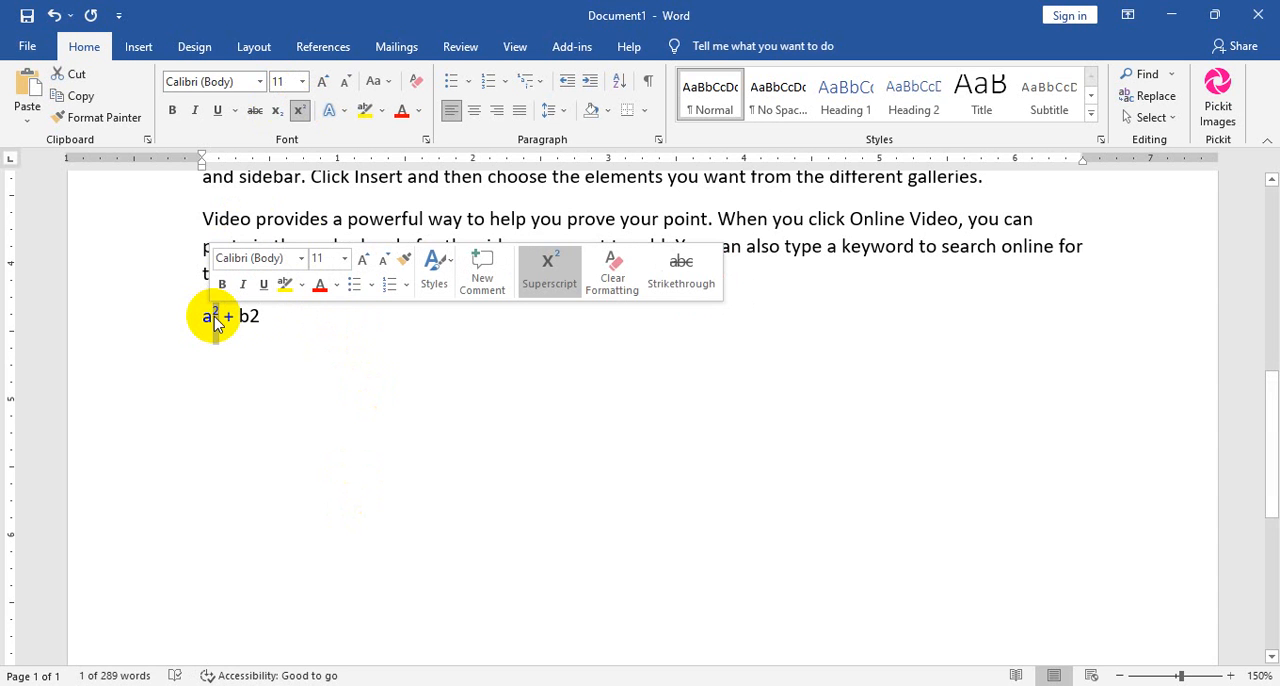
left_click(299, 110)
left_click(314, 331)
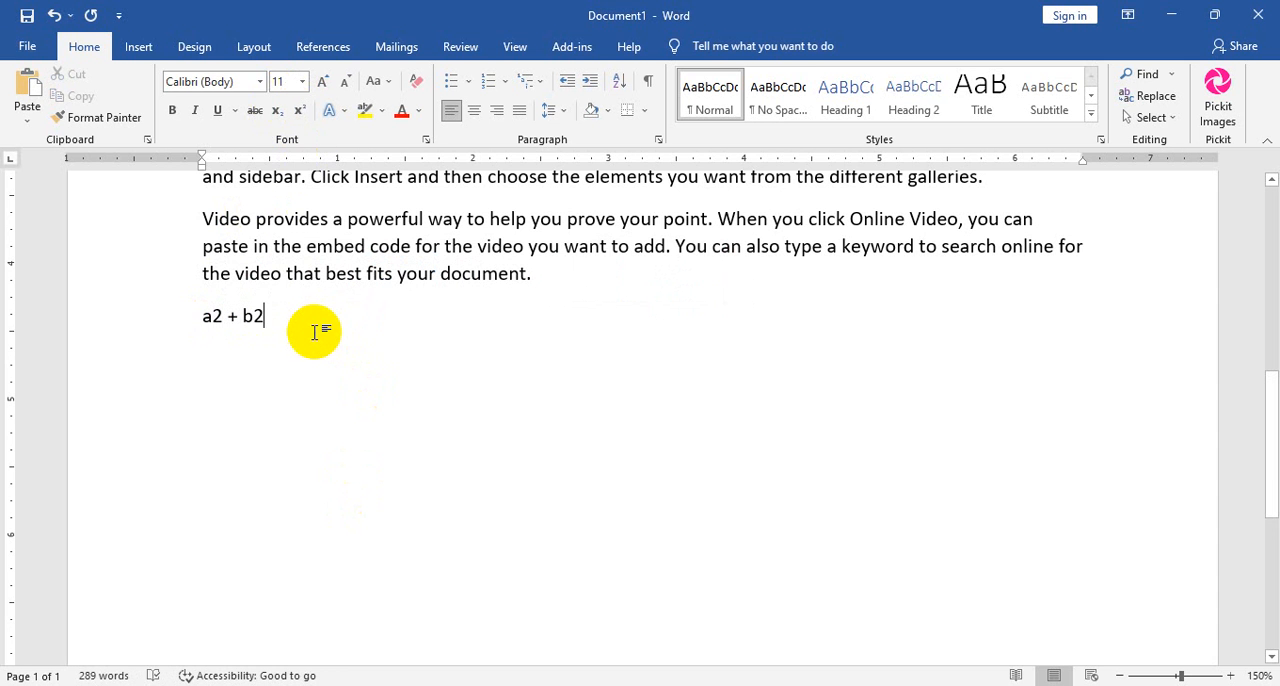
Add a new line reading "cl2" below "a2 + b2" and make its 2 subscript.
key("Return")
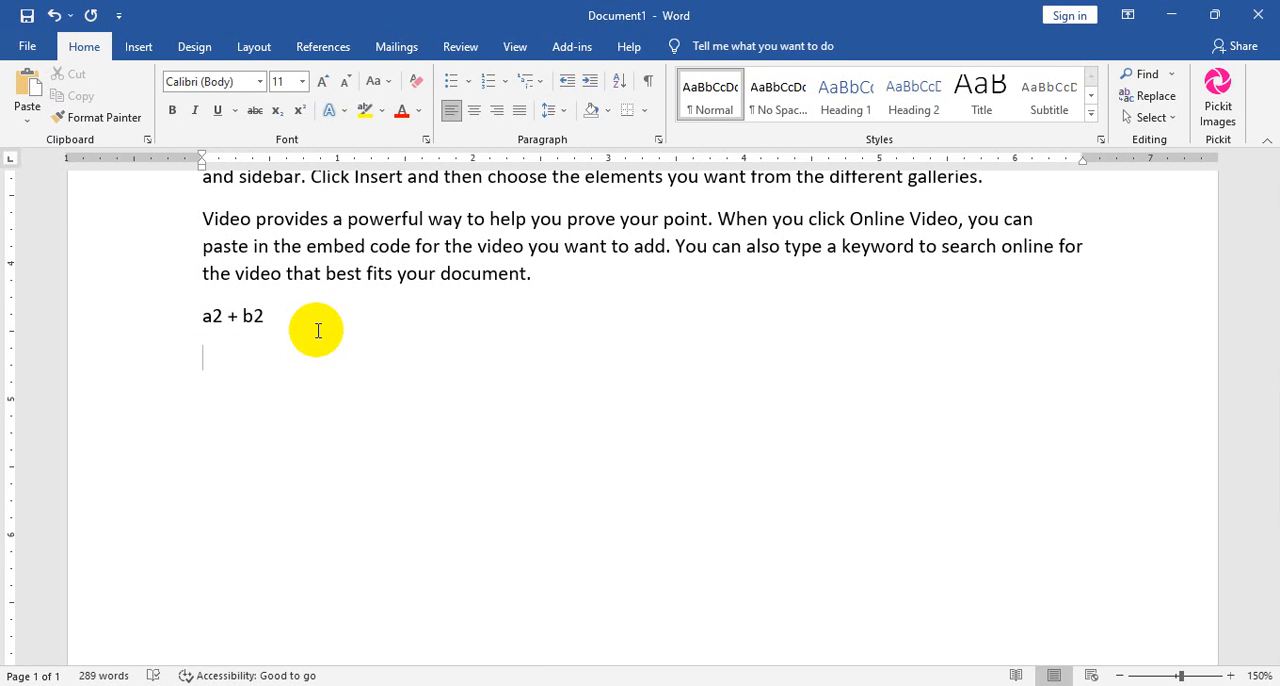
type("s")
key("BackSpace")
type("cl2")
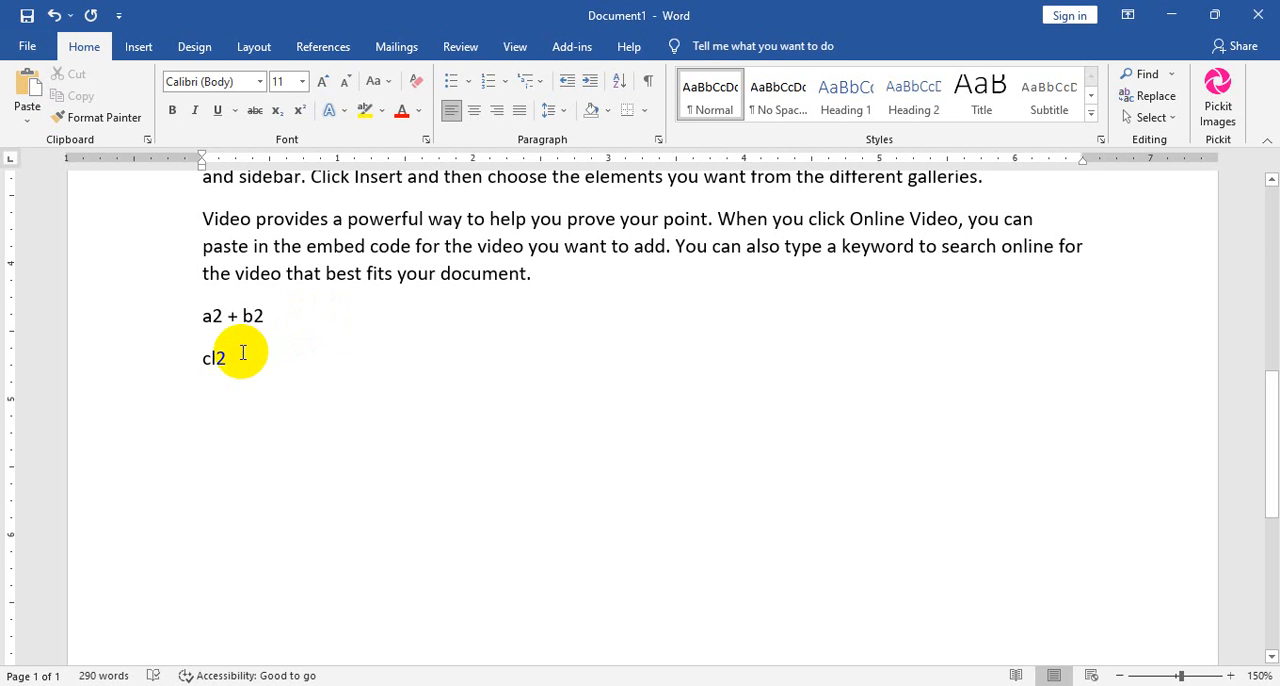
left_click_drag(240, 355, 214, 357)
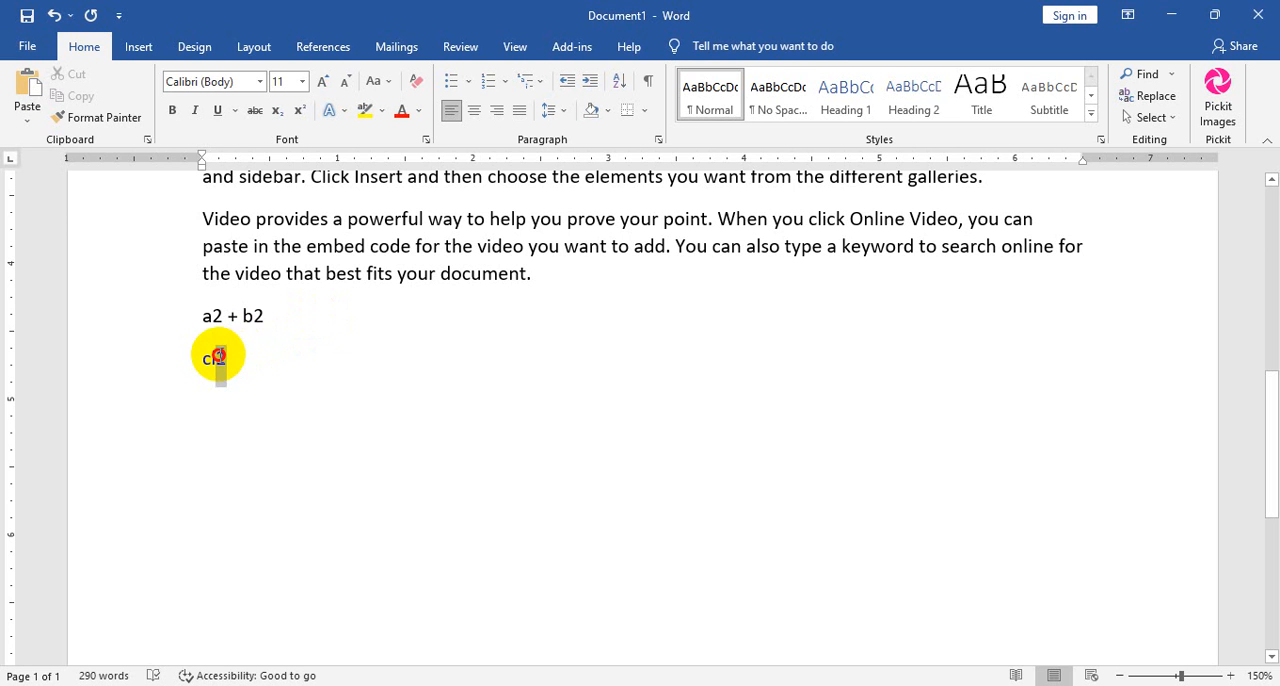
left_click(276, 112)
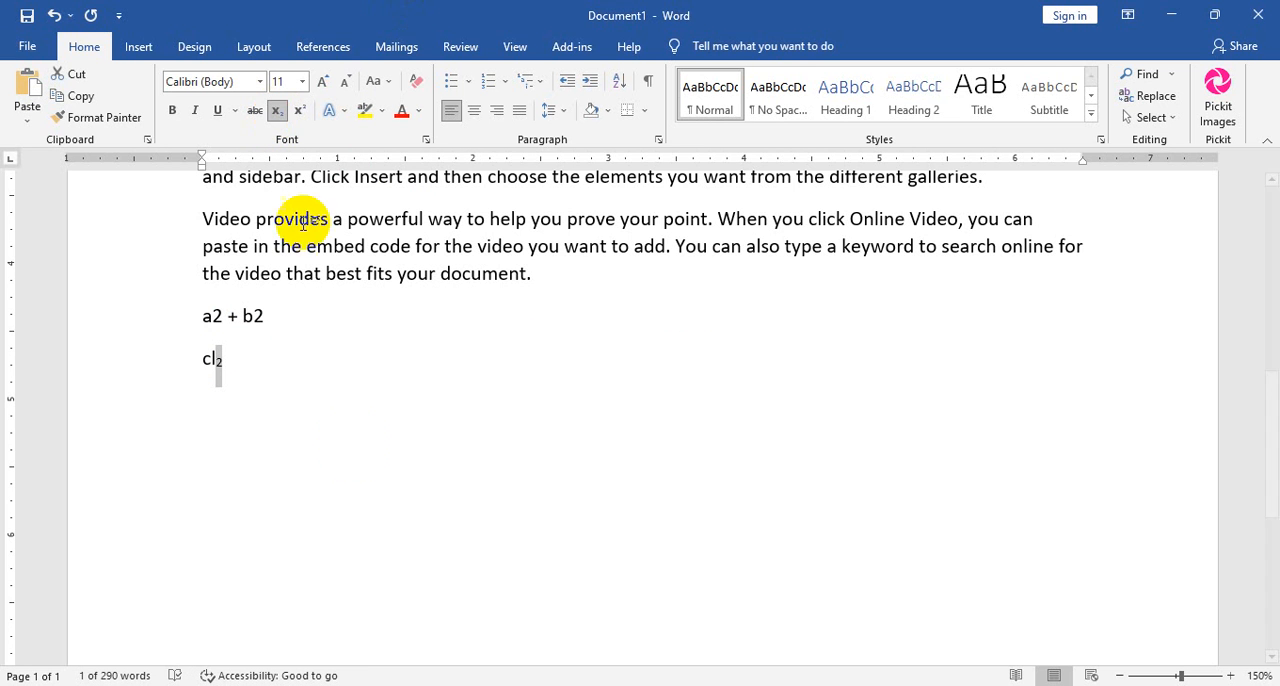
Add a line reading "H2O" below "cl2" in regular text, with only its 2 as subscript.
left_click(326, 384)
key("Return")
type("h")
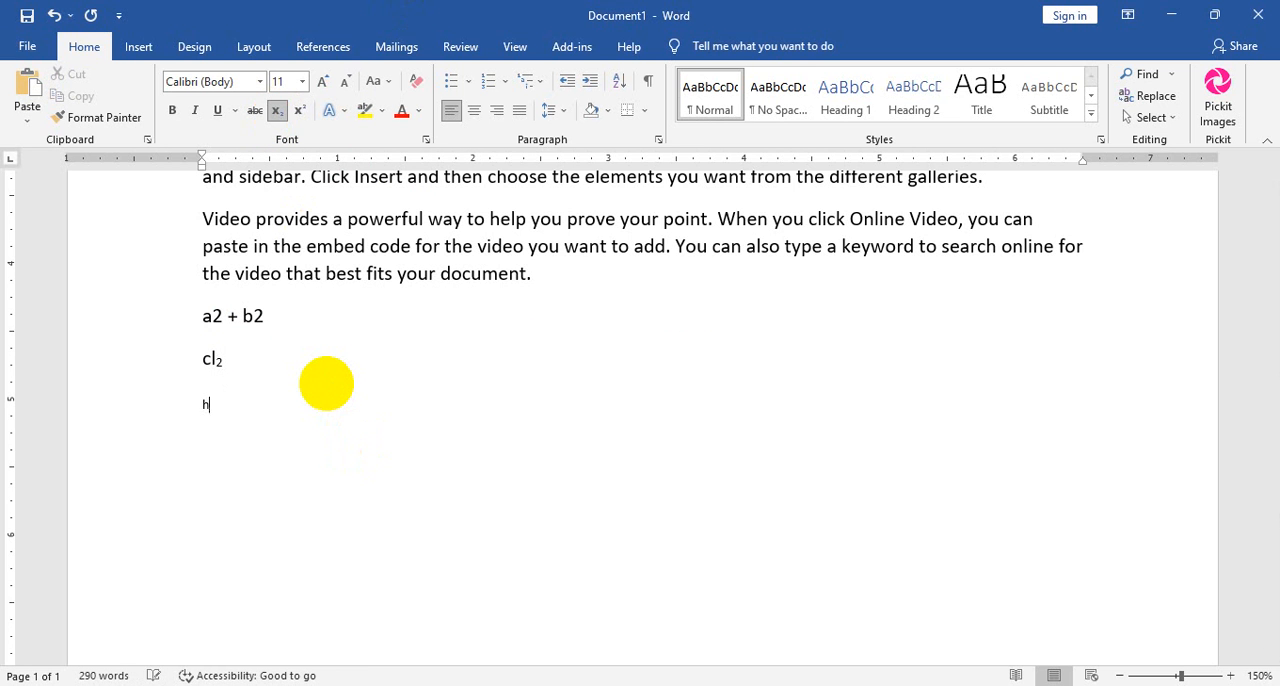
key("BackSpace")
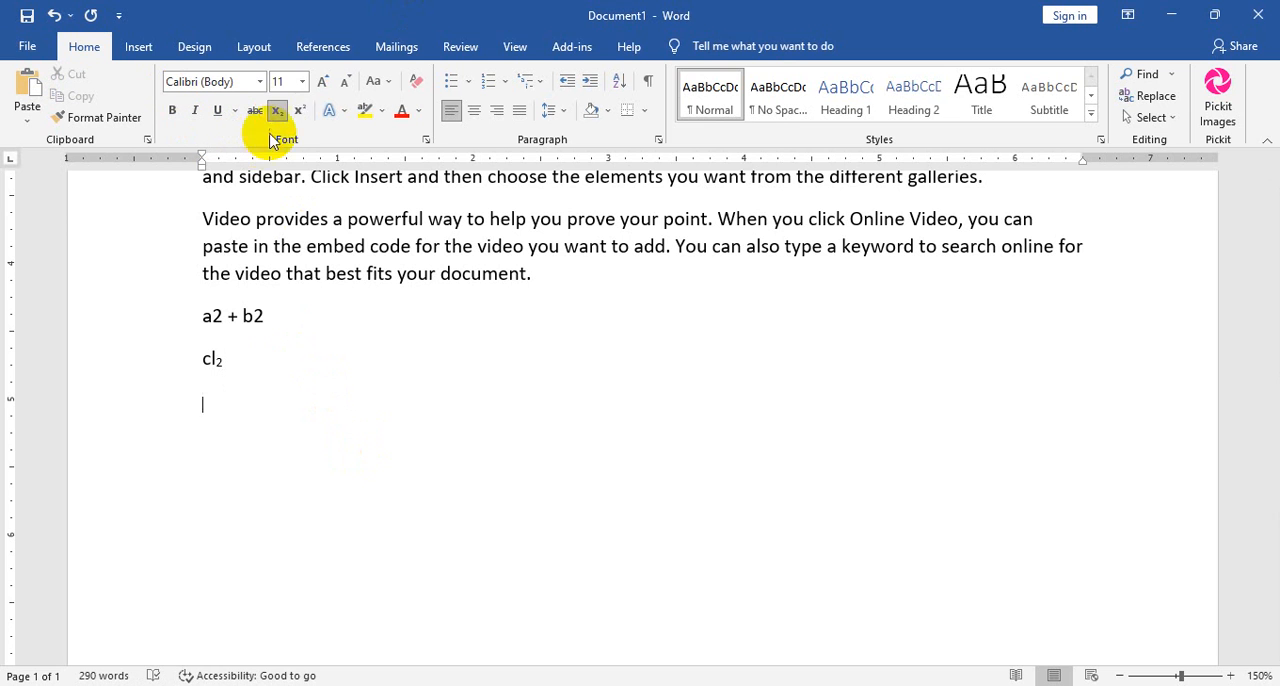
left_click(283, 113)
type("h")
key("BackSpace")
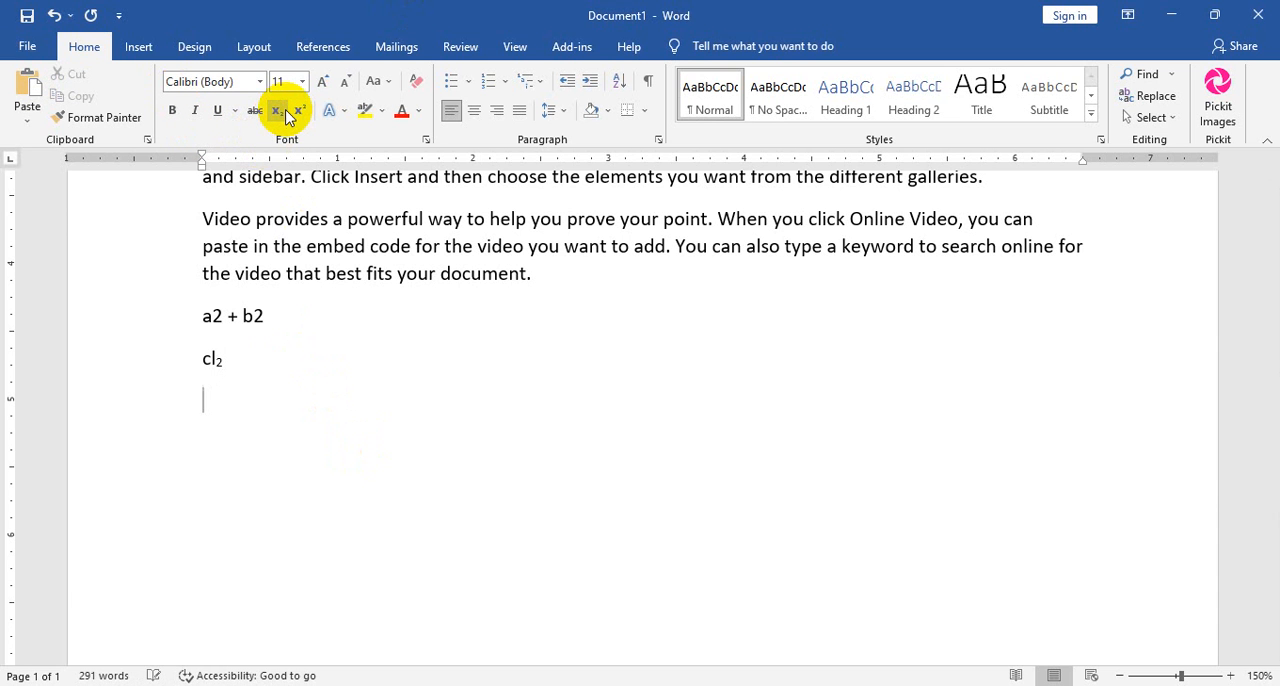
type("H")
key("Return")
type("0")
key("BackSpace")
type("2O")
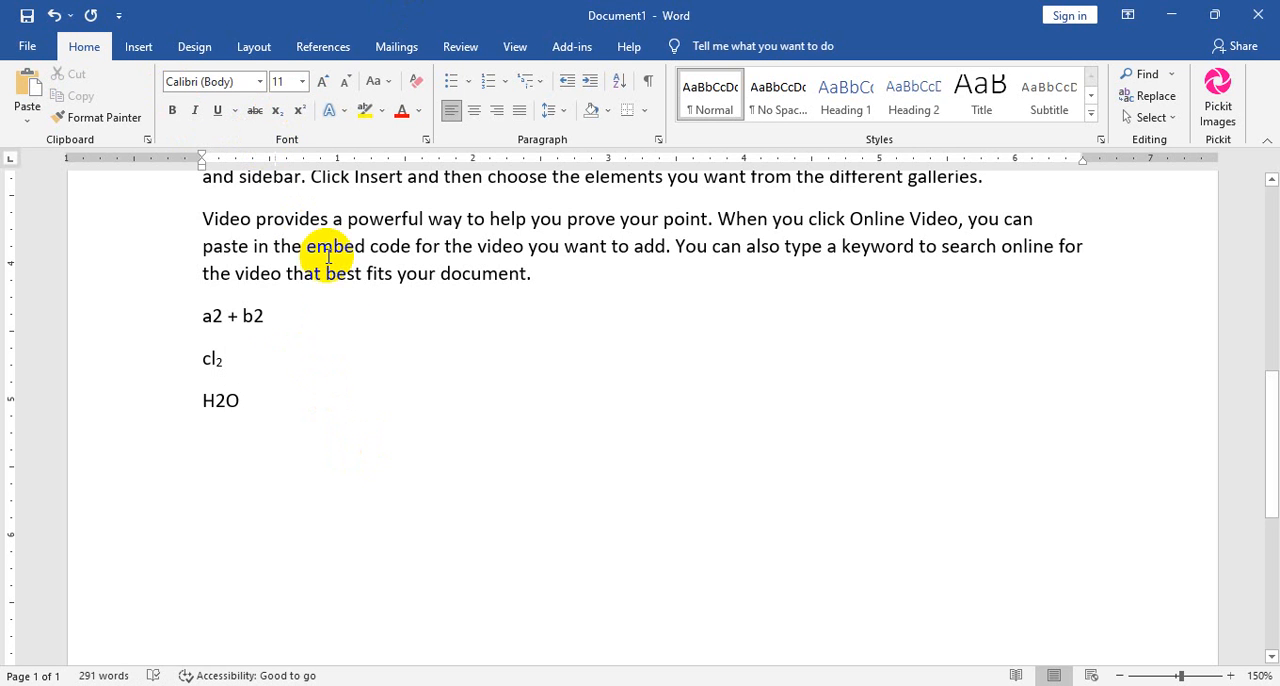
left_click_drag(226, 398, 215, 400)
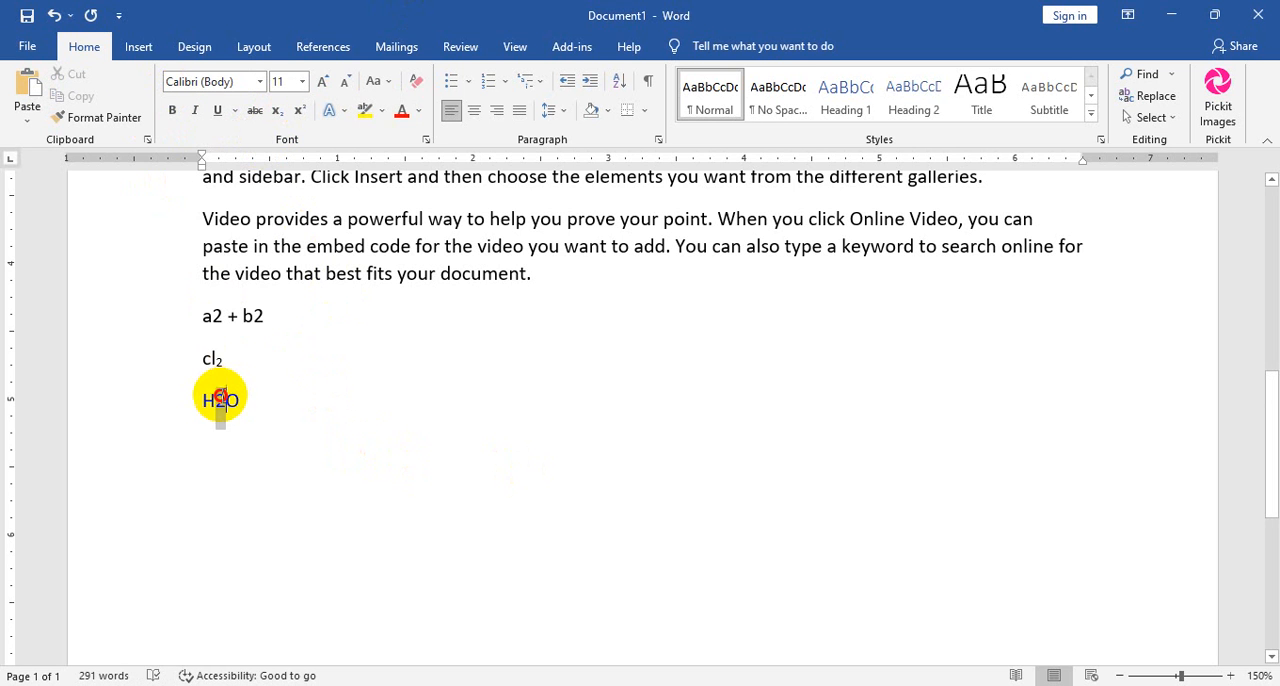
left_click(282, 108)
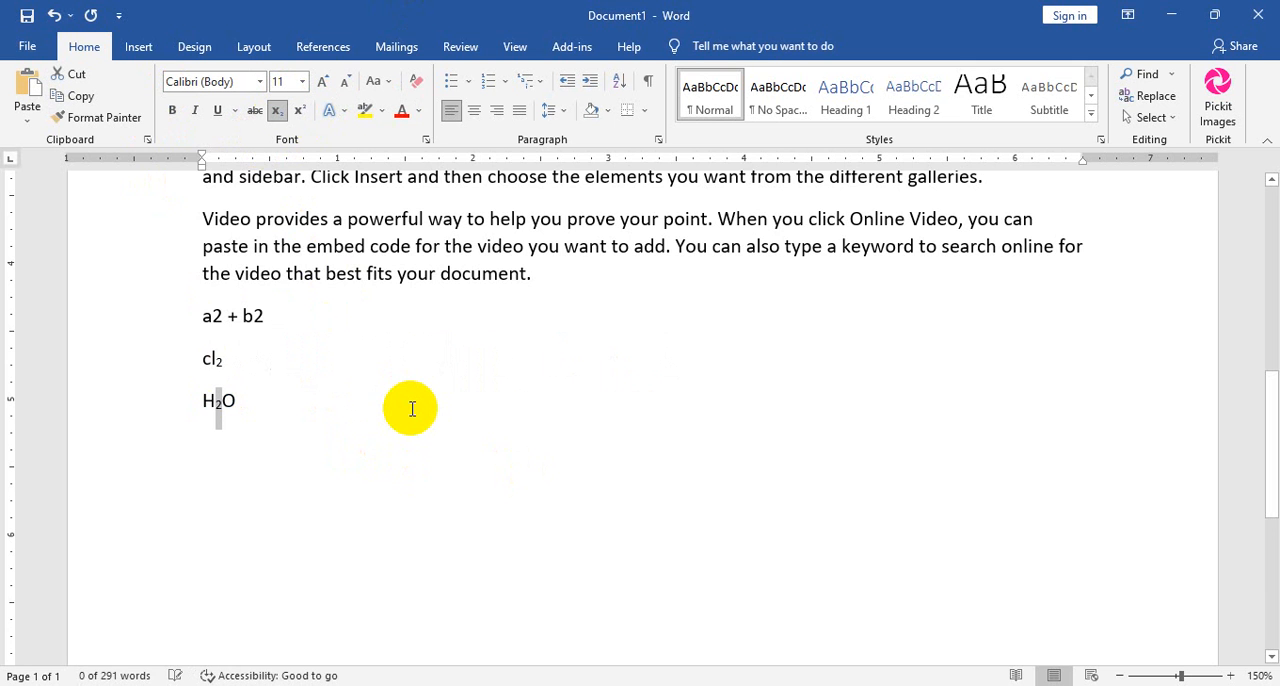
Bold the last line of the first paragraph together with the whole second paragraph.
scroll(400, 430, "up", 4)
scroll(284, 608, "down", 2)
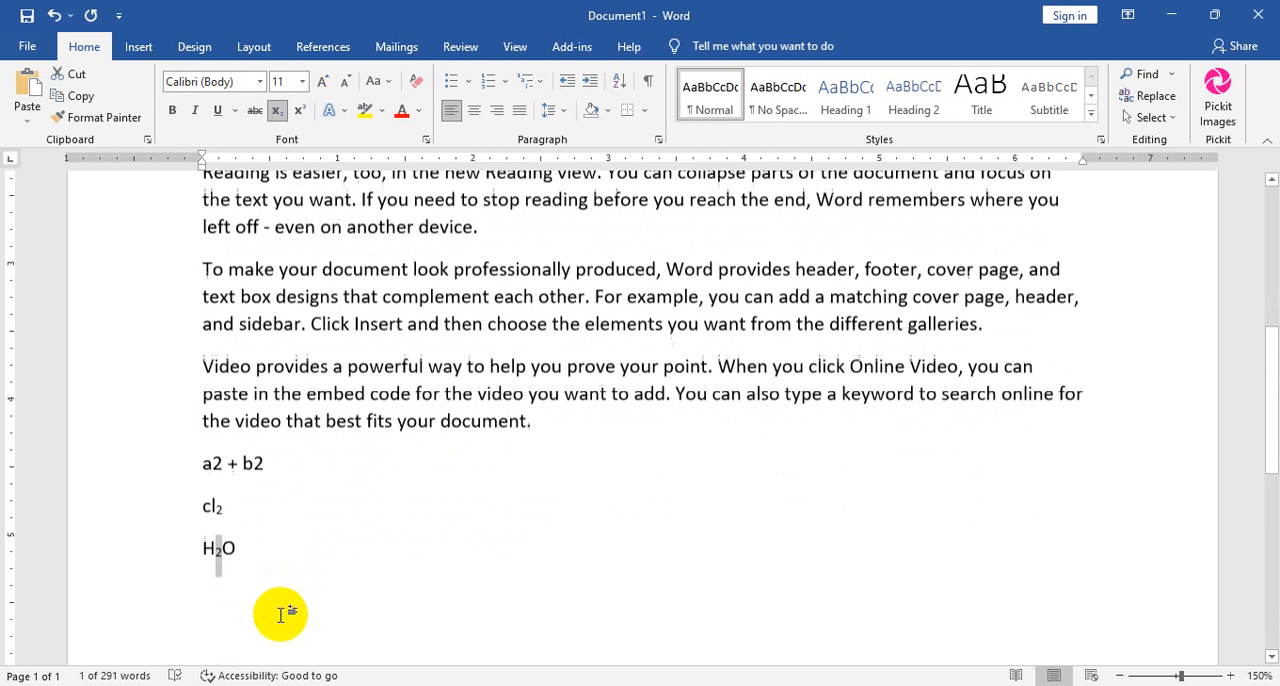
left_click_drag(290, 484, 143, 63)
left_click(520, 475)
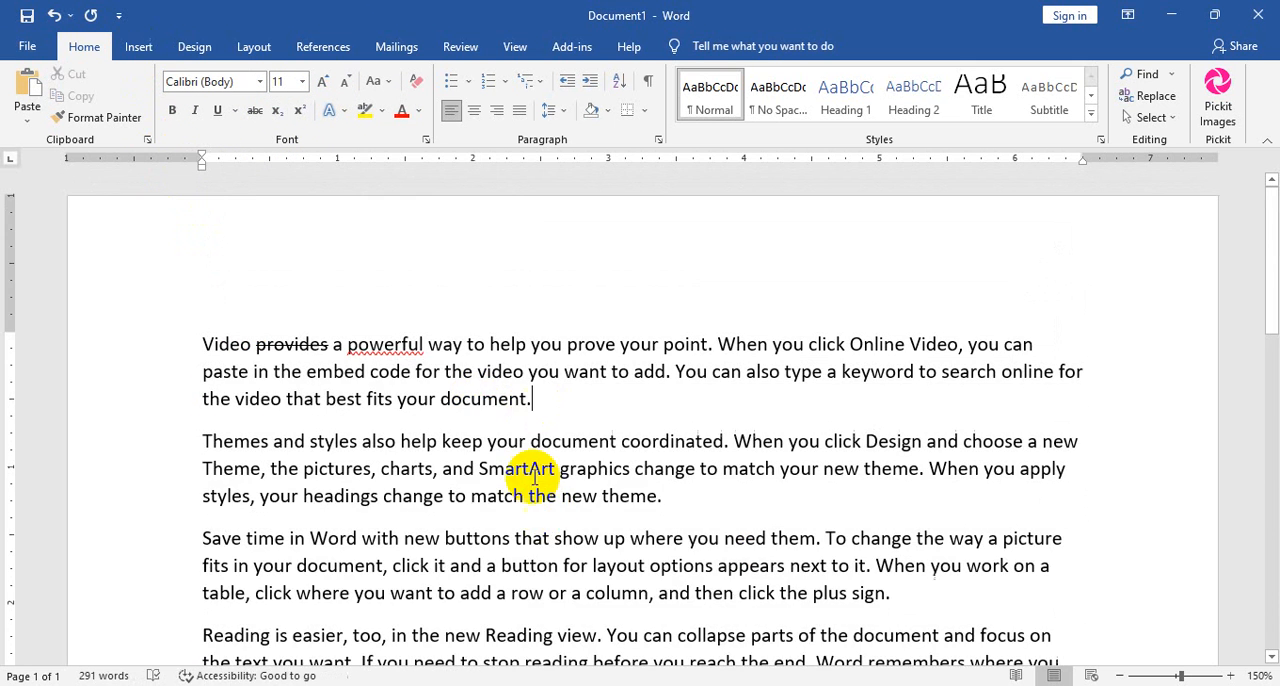
left_click_drag(662, 496, 214, 400)
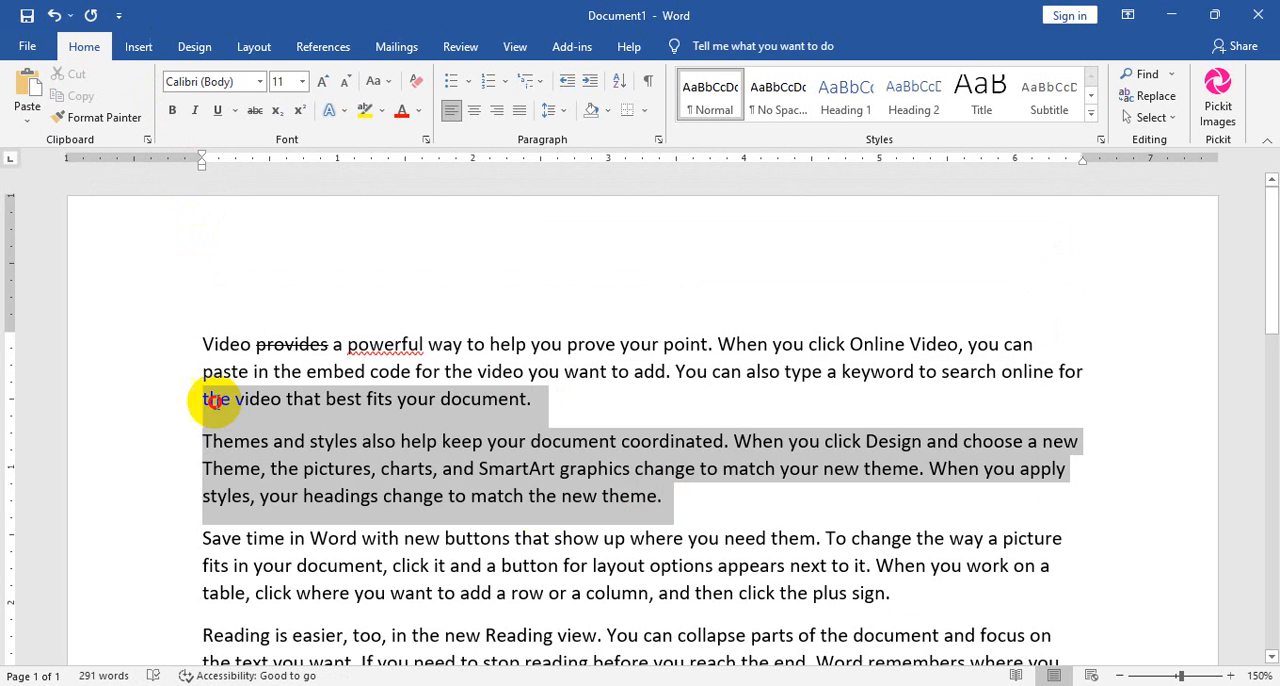
left_click(172, 110)
left_click(196, 110)
left_click(196, 110)
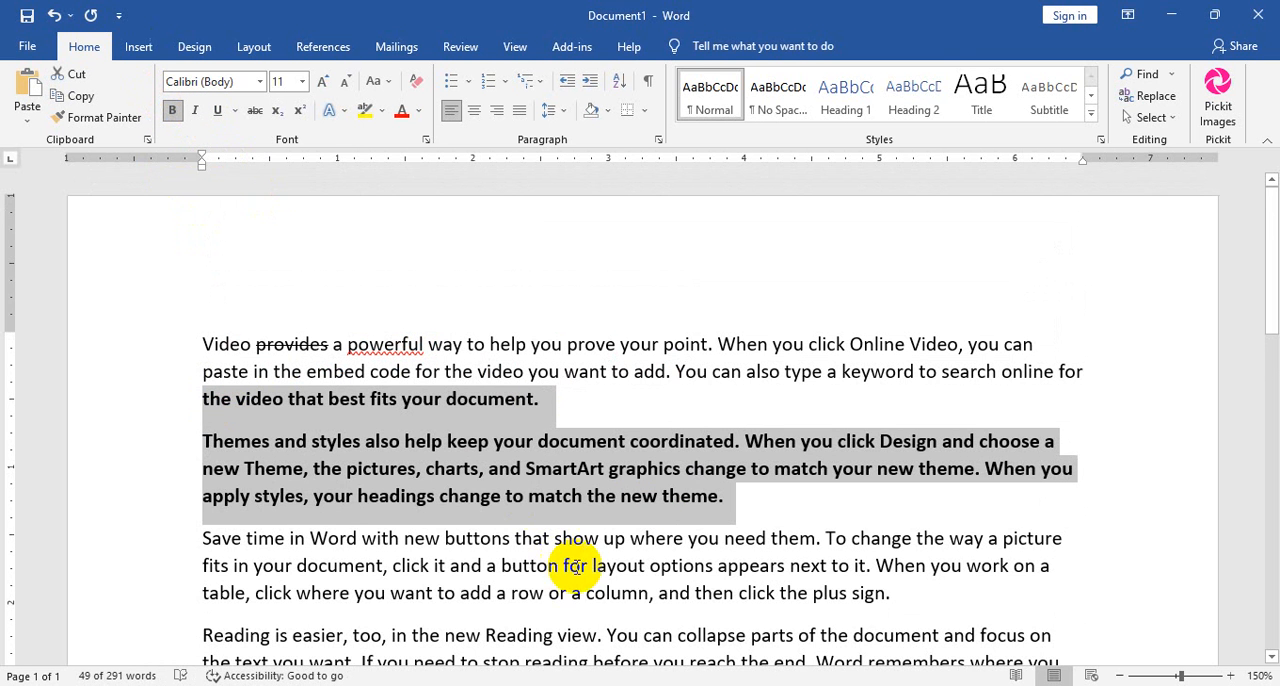
Clear all formatting from the bold passage and from the entire document.
scroll(530, 480, "down", 3)
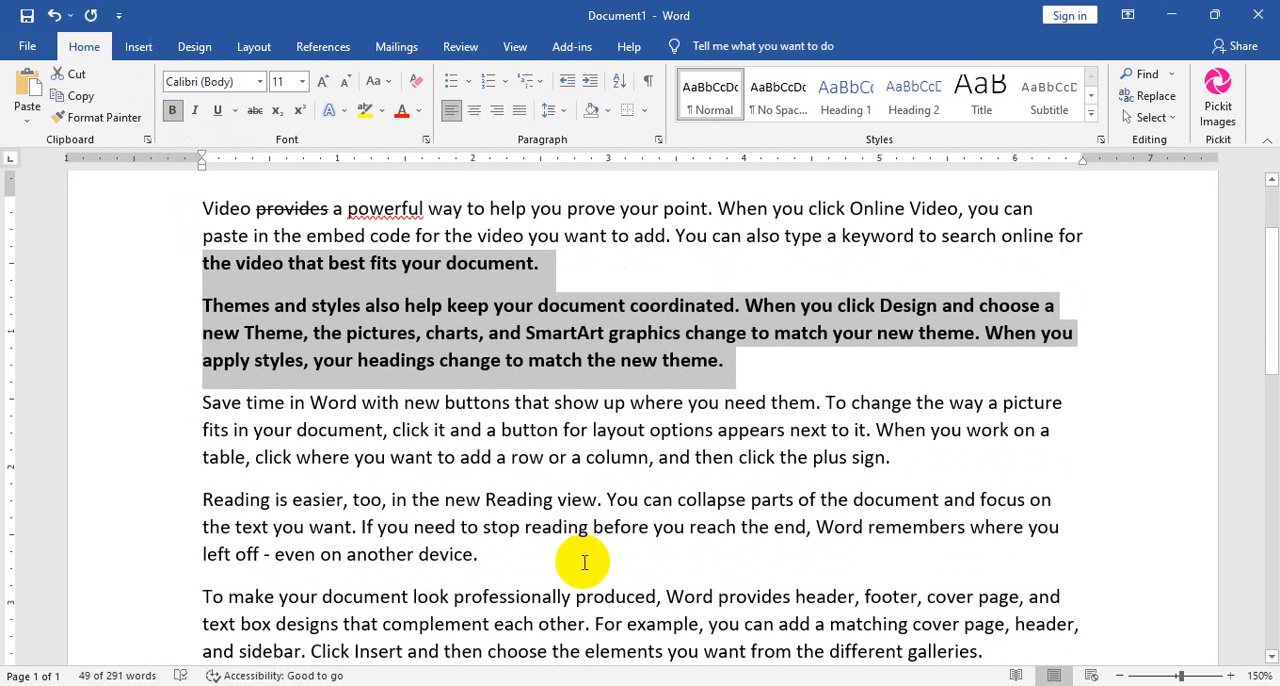
left_click(416, 83)
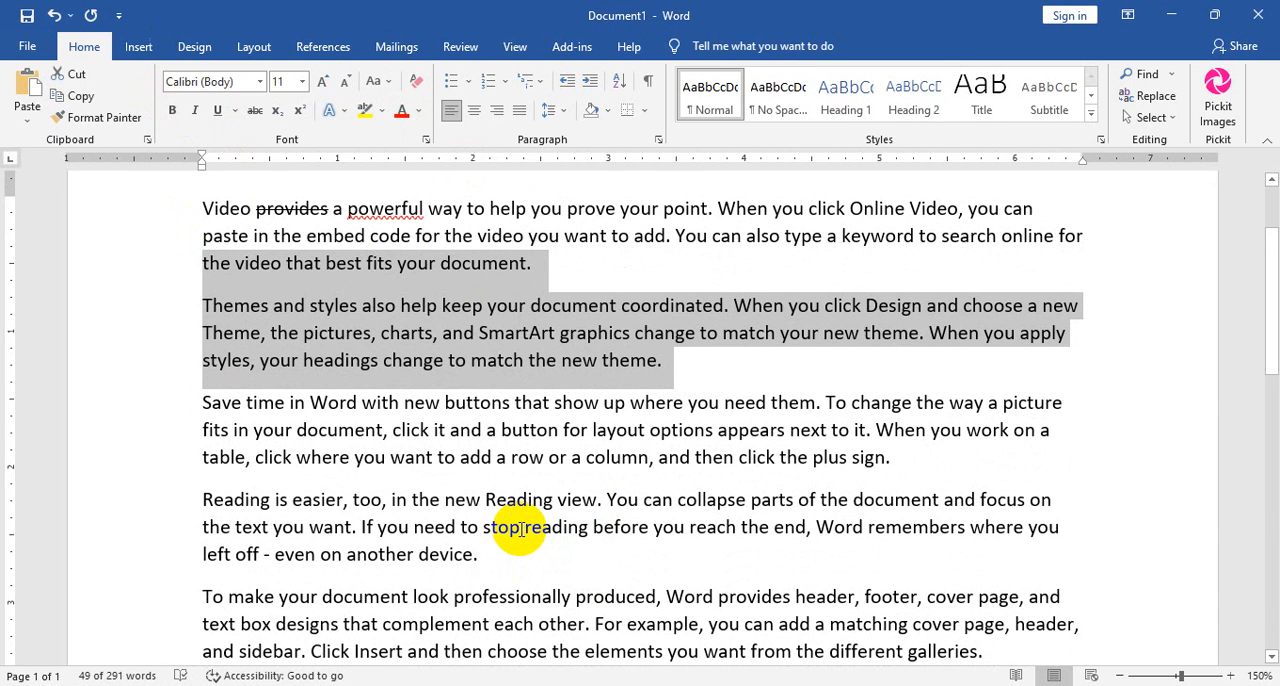
key("ctrl+a")
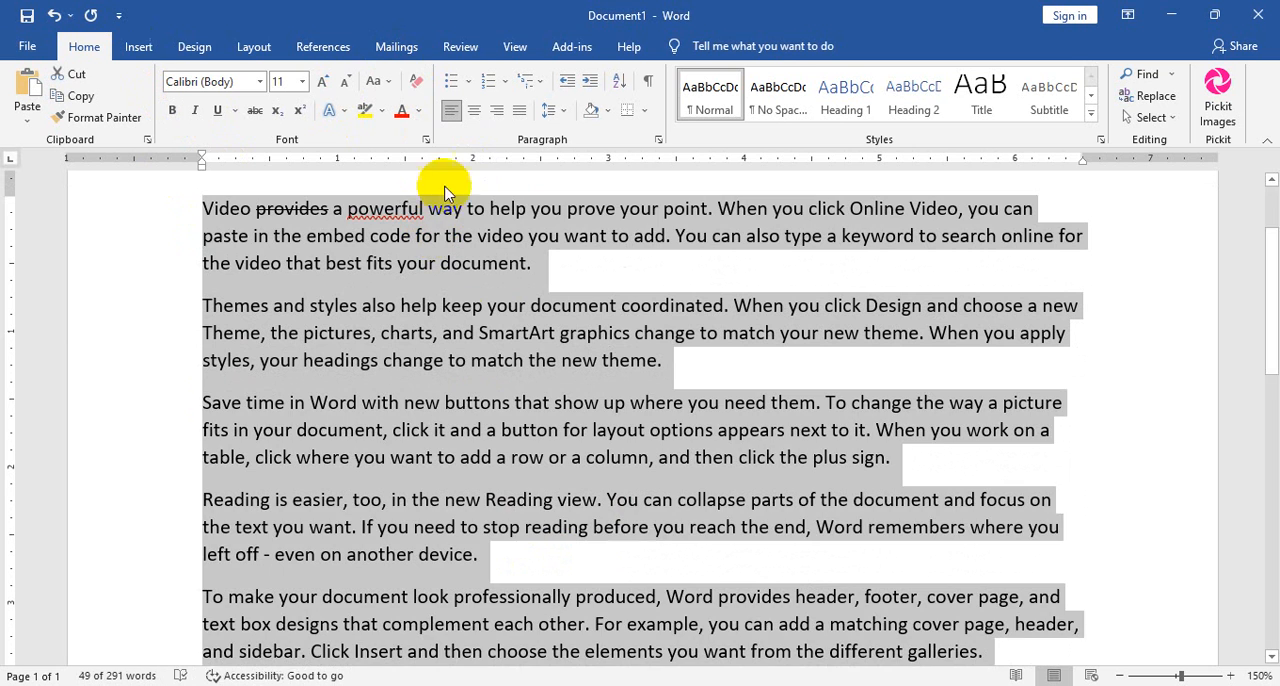
left_click(418, 79)
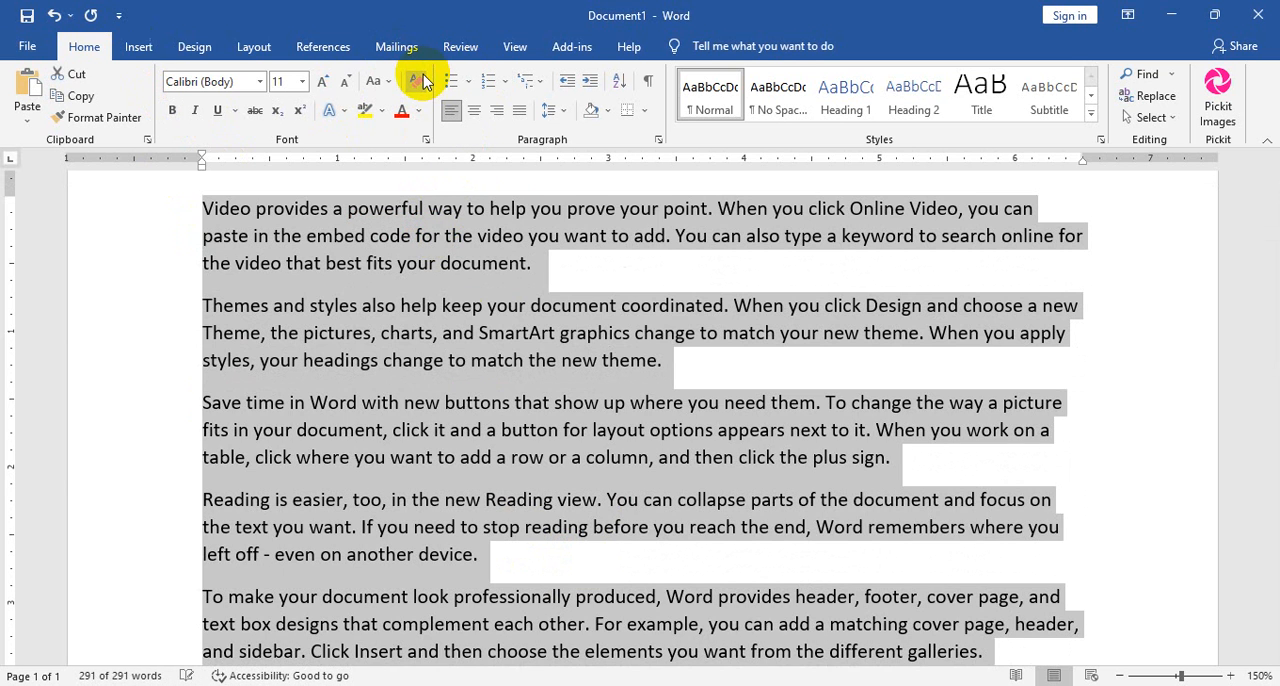
left_click(757, 441)
scroll(560, 440, "down", 3)
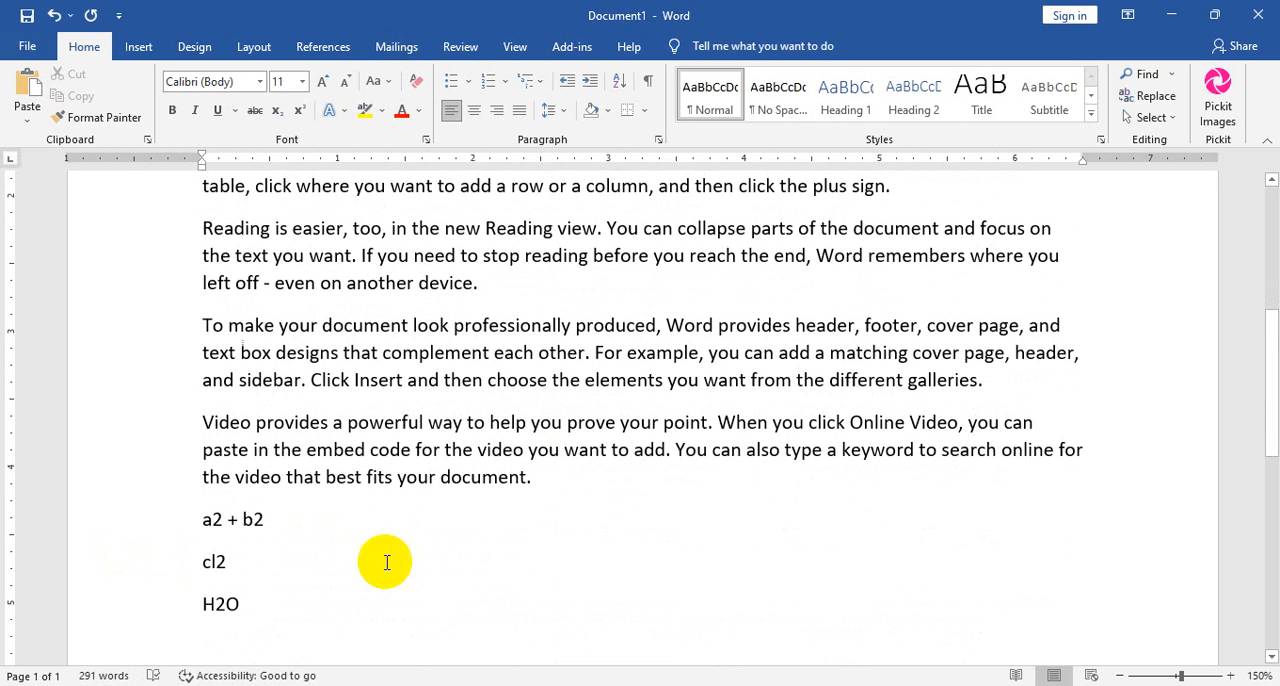
Apply the blue gradient text effect with reflection to the whole first paragraph.
scroll(571, 586, "up", 3)
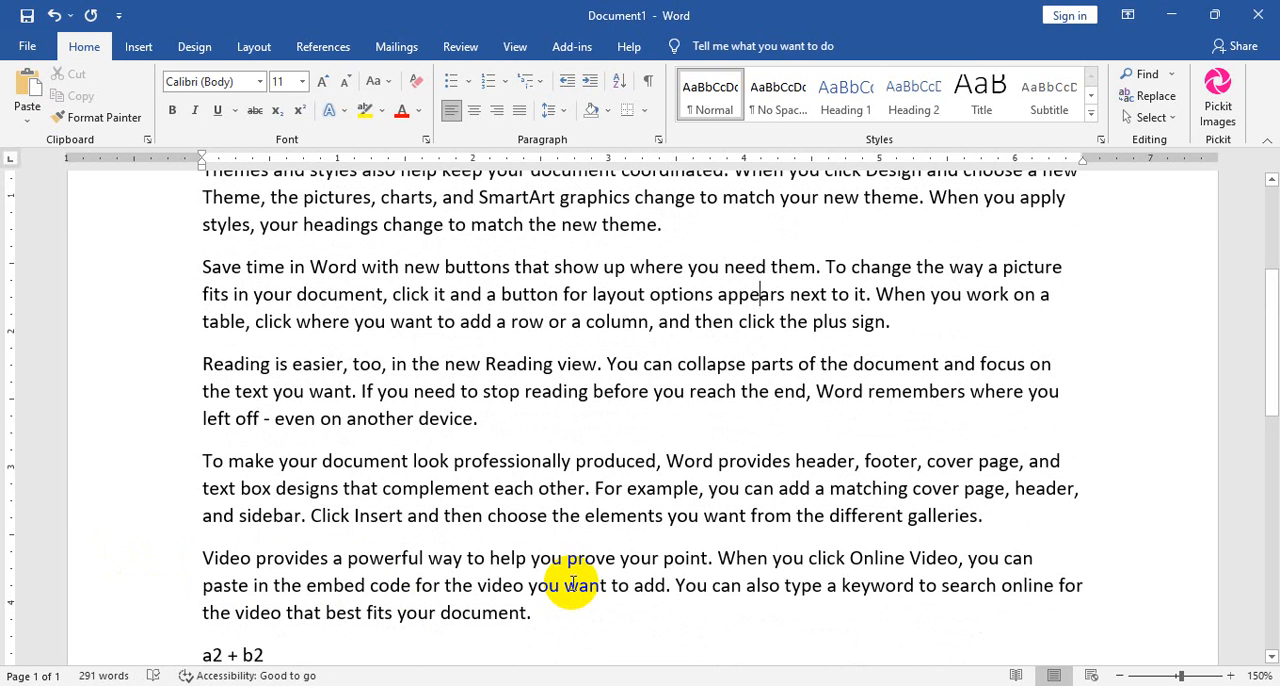
scroll(440, 515, "up", 8)
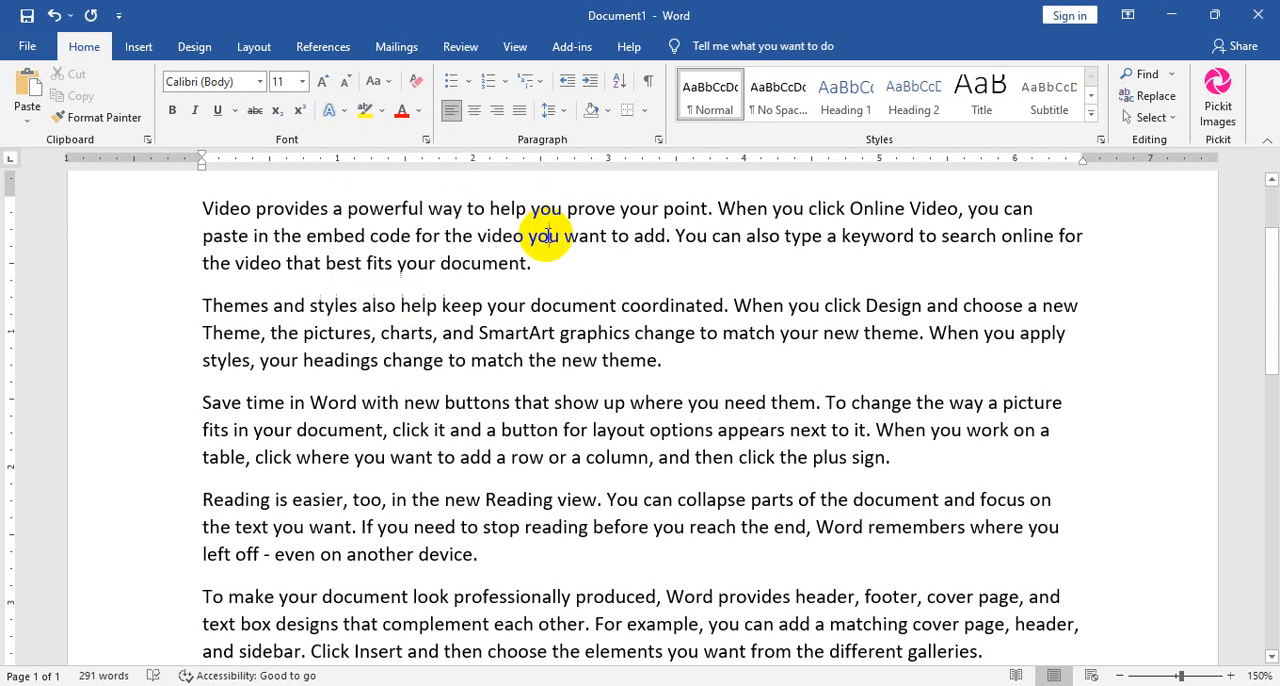
left_click_drag(535, 264, 203, 210)
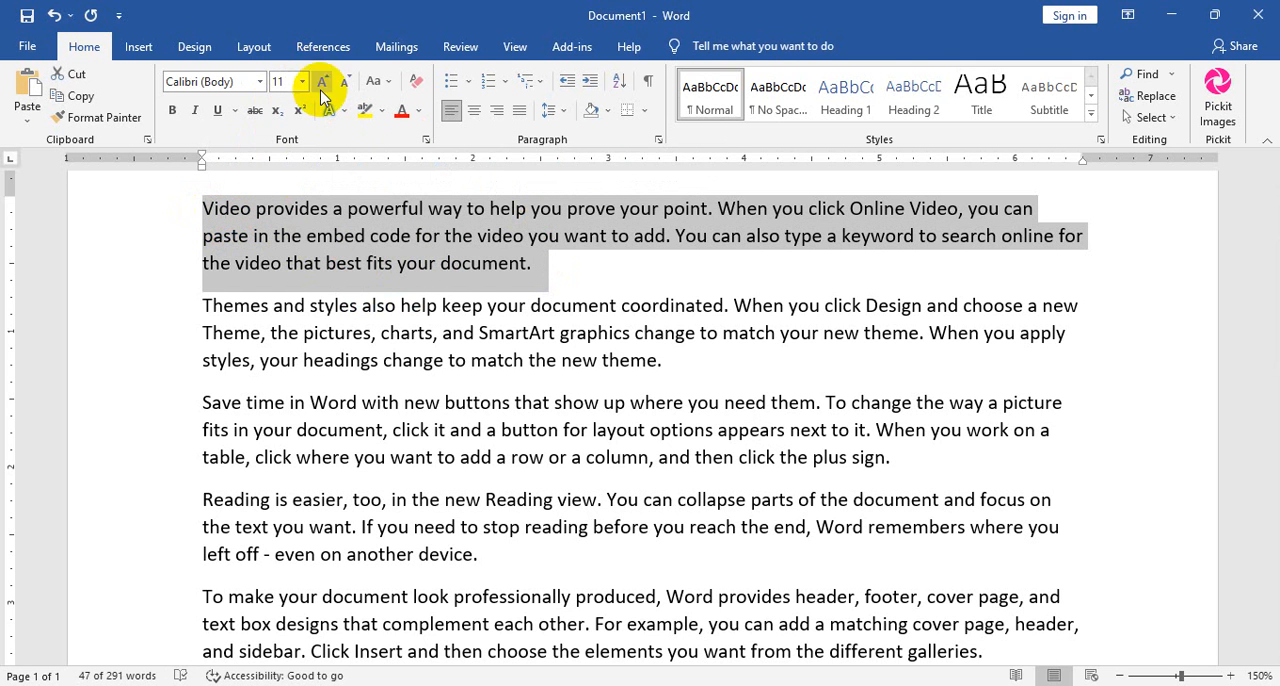
left_click(347, 118)
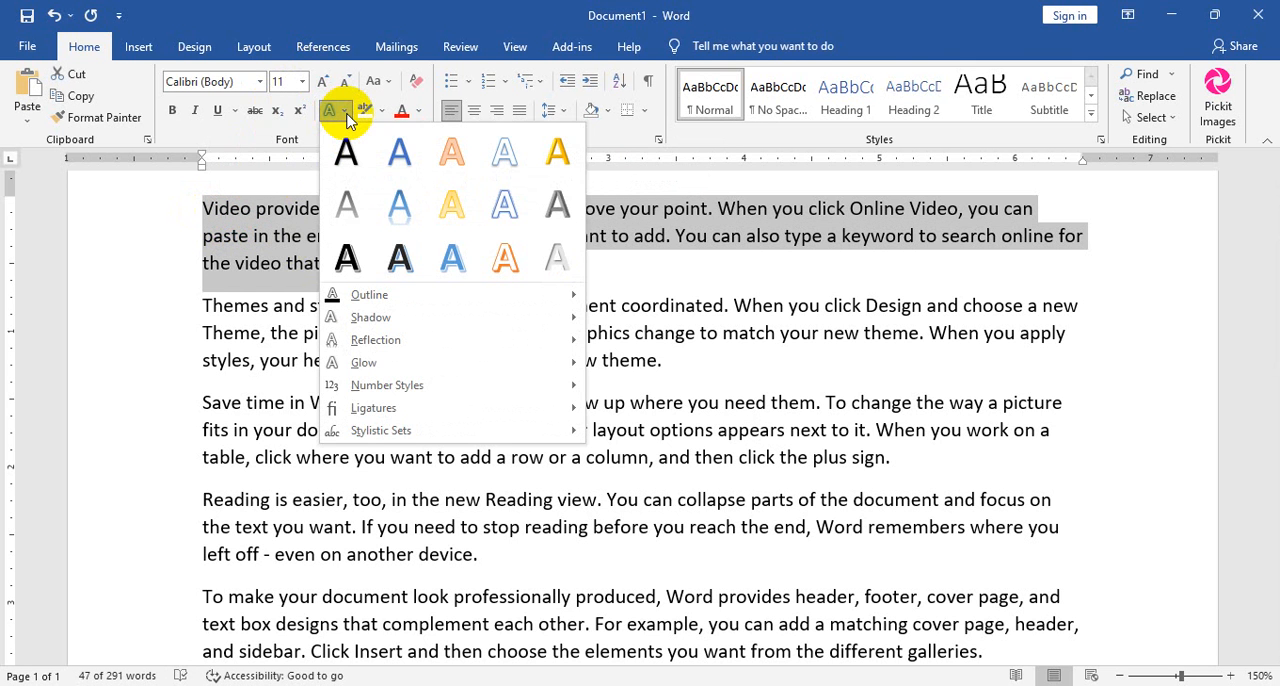
left_click(401, 202)
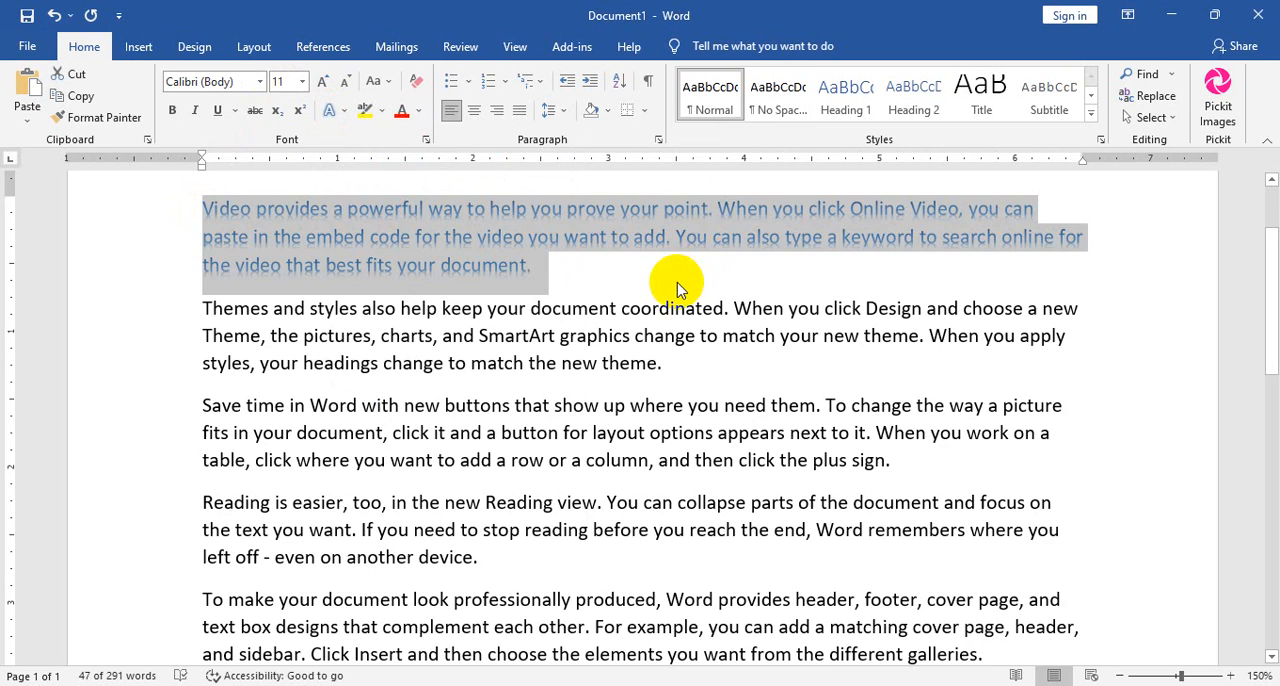
scroll(679, 284, "up", 20)
scroll(679, 284, "up", 1)
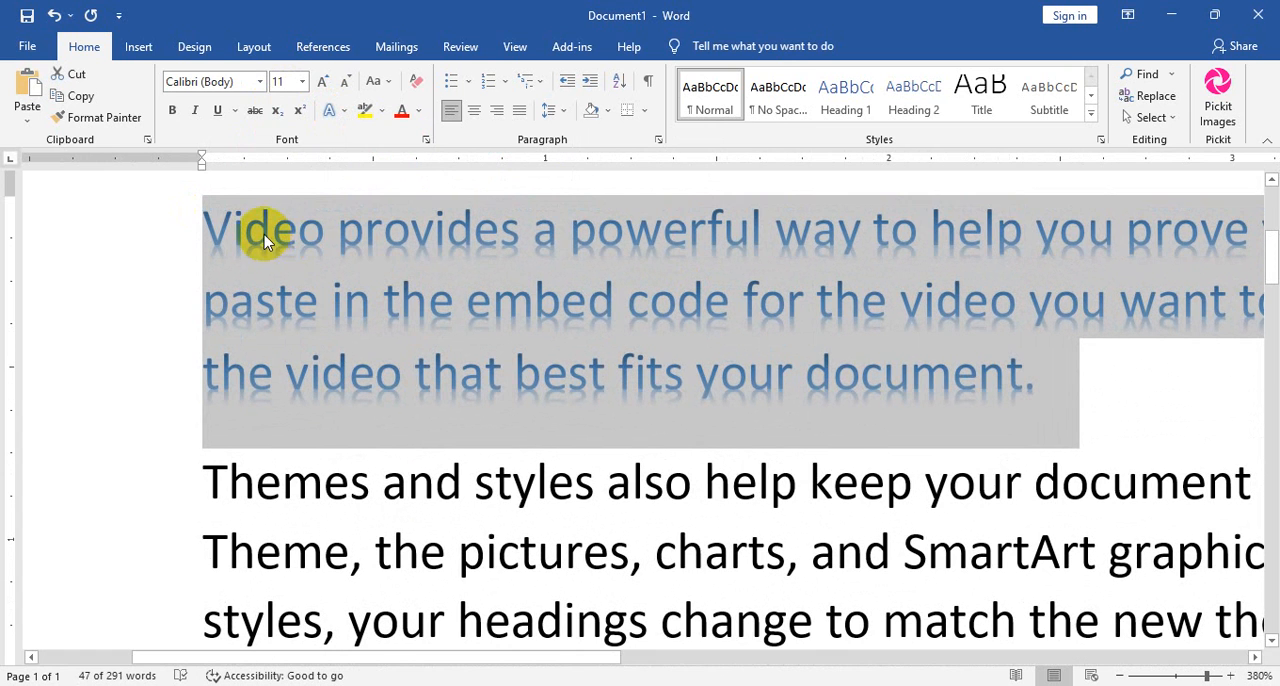
left_click(1066, 372)
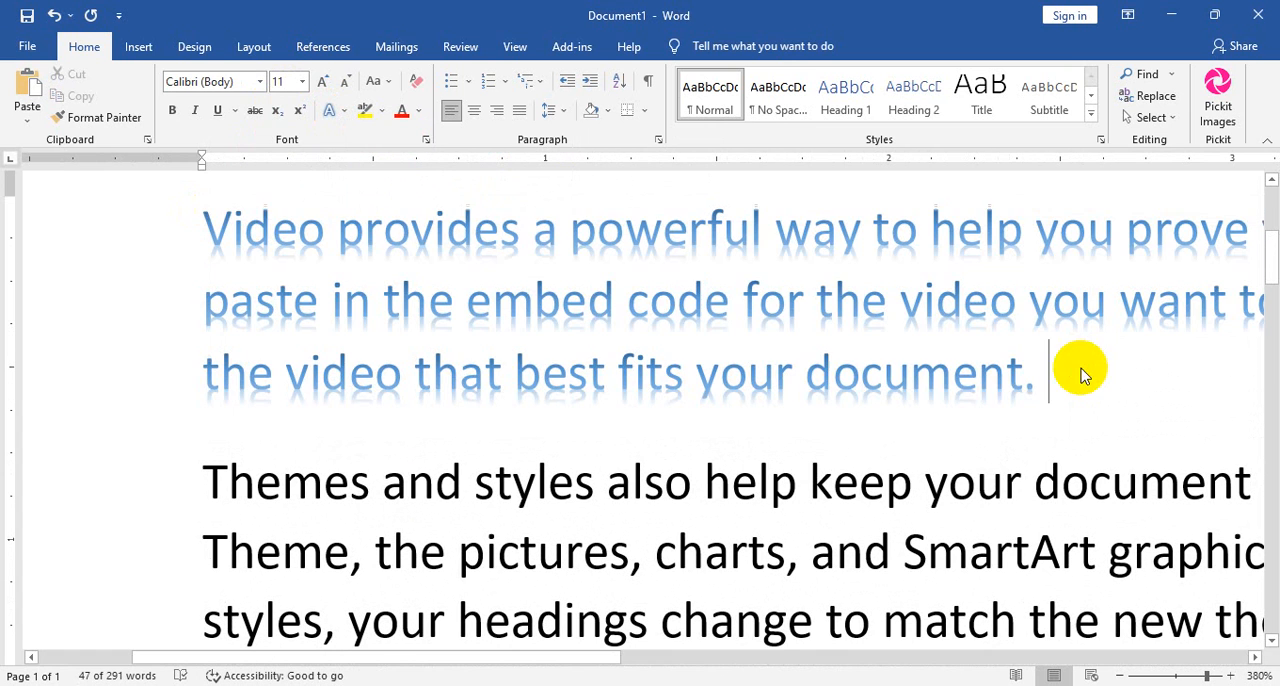
Apply a bold blue outlined text effect with shadow to the first paragraph, and clear all formatting from it.
left_click_drag(1057, 380, 205, 228)
left_click(341, 110)
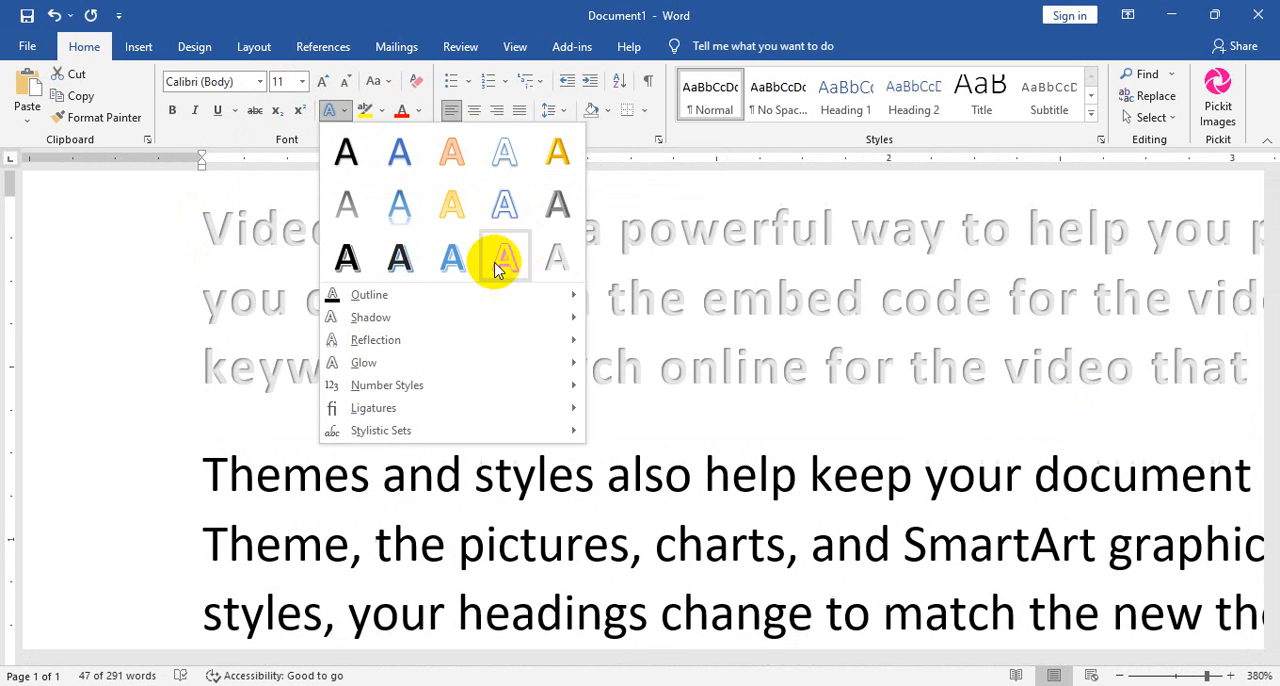
left_click(491, 263)
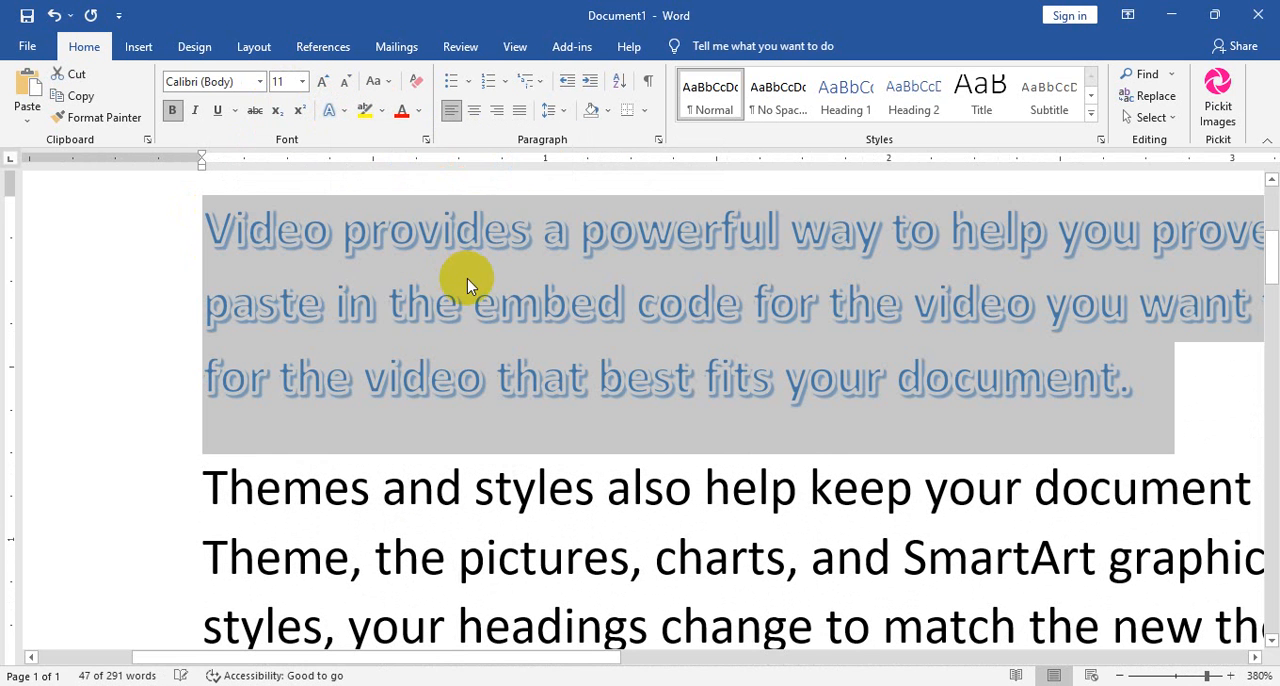
left_click(337, 112)
left_click(417, 81)
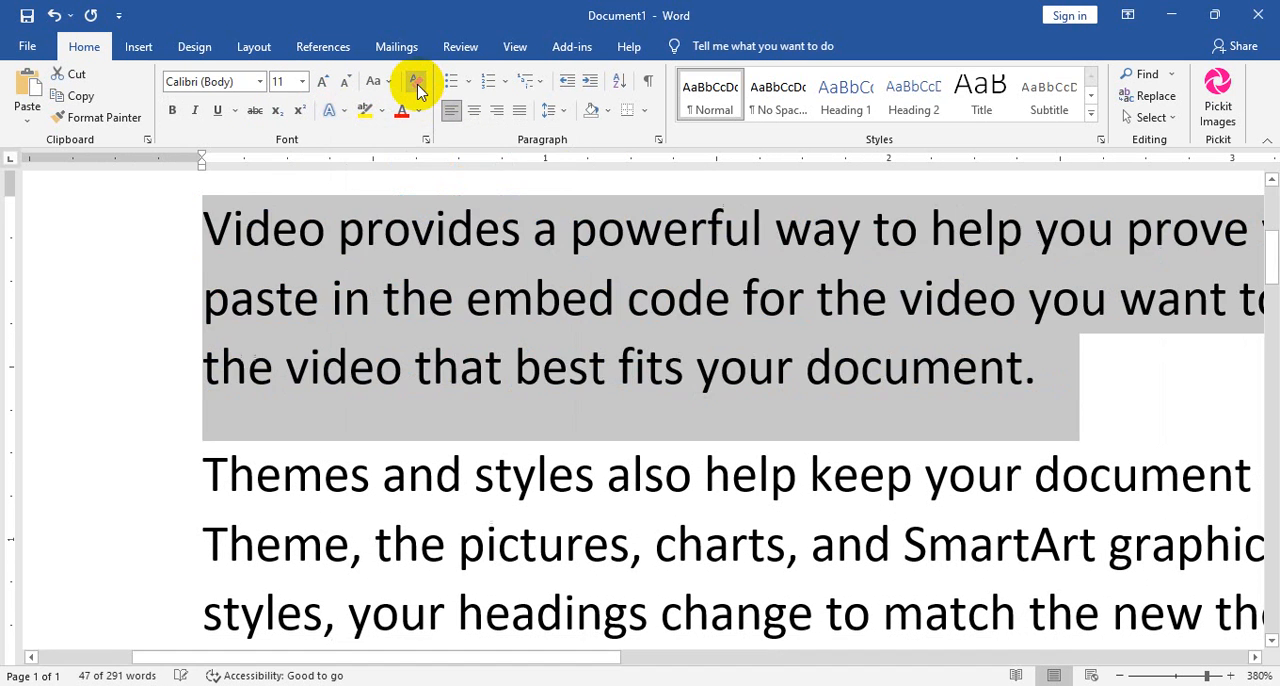
Give the first paragraph's text a red outline.
left_click(340, 108)
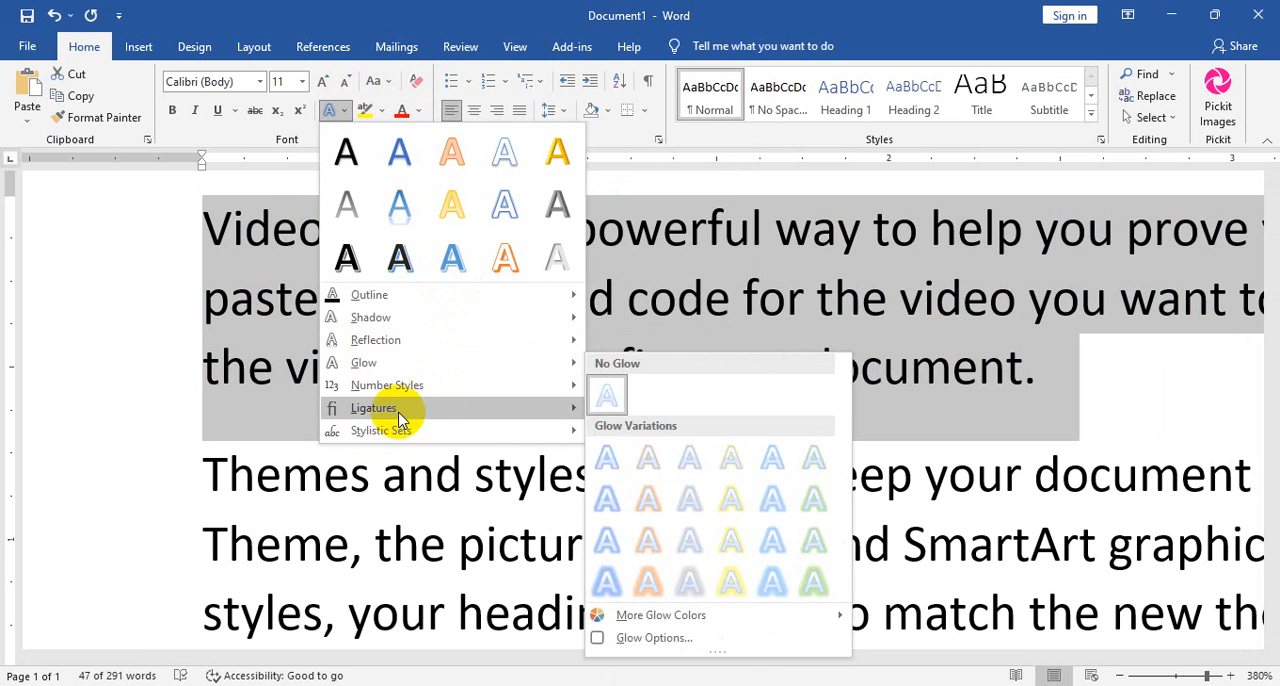
mouse_move(430, 417)
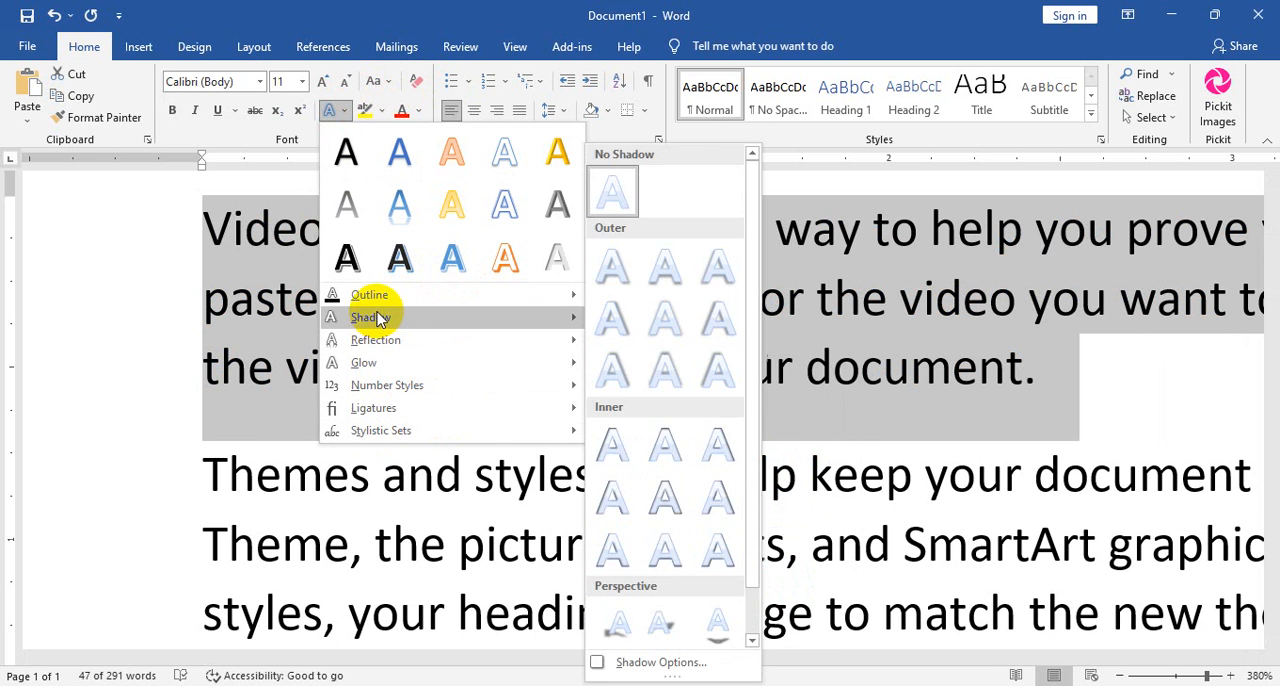
mouse_move(380, 295)
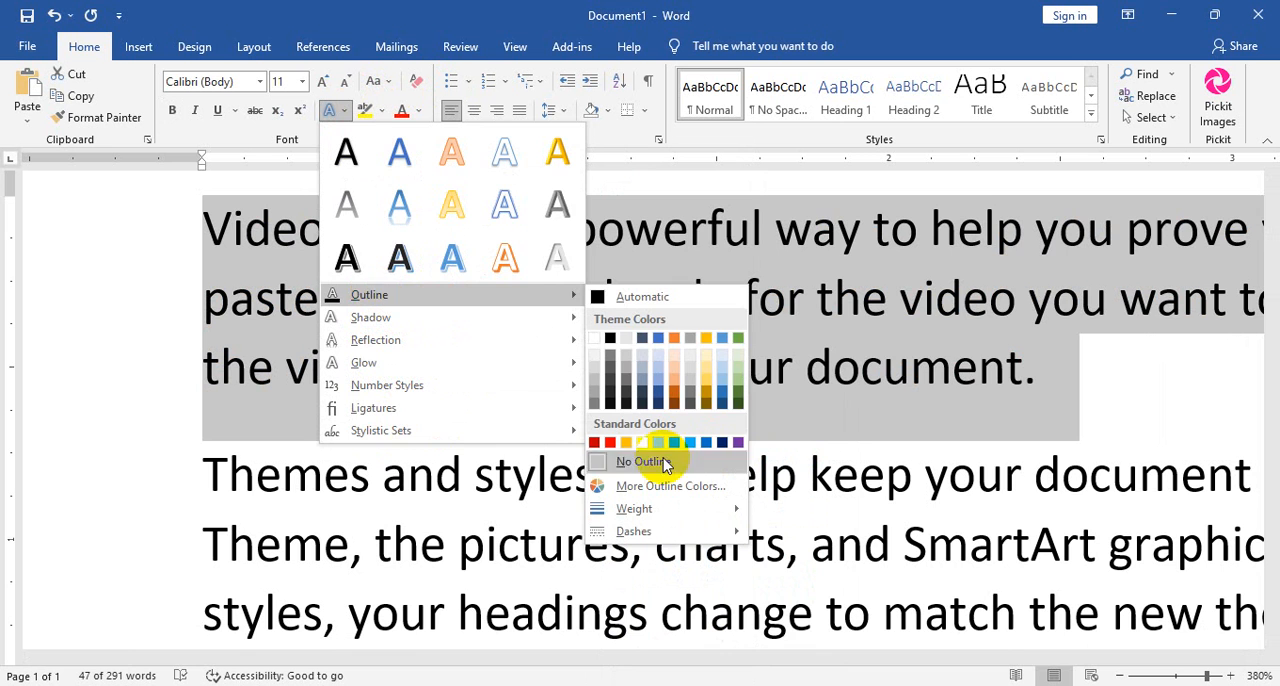
left_click(606, 442)
scroll(614, 444, "up", 12)
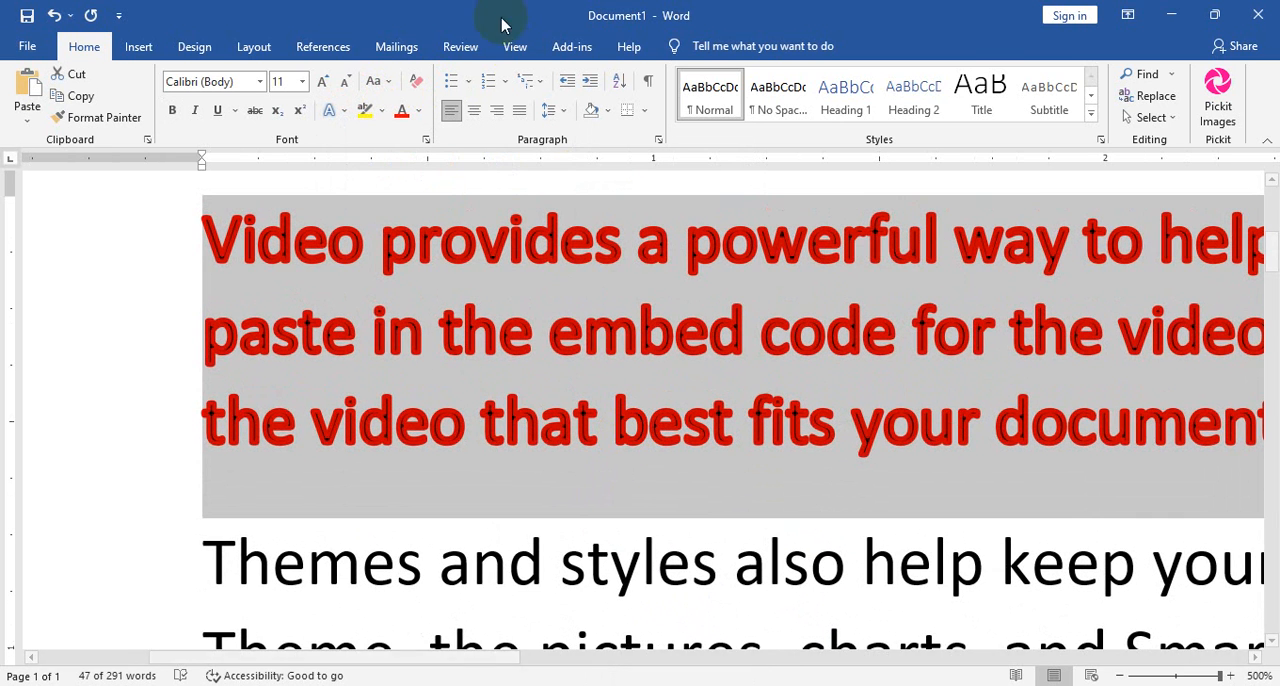
Enlarge the red-outlined paragraph's font to 72 pt, and clear all its formatting.
left_click(316, 83)
left_click(316, 83)
left_click(316, 83)
left_click(316, 83)
left_click(316, 83)
left_click(316, 83)
left_click(316, 83)
left_click(316, 83)
left_click(316, 83)
left_click(316, 83)
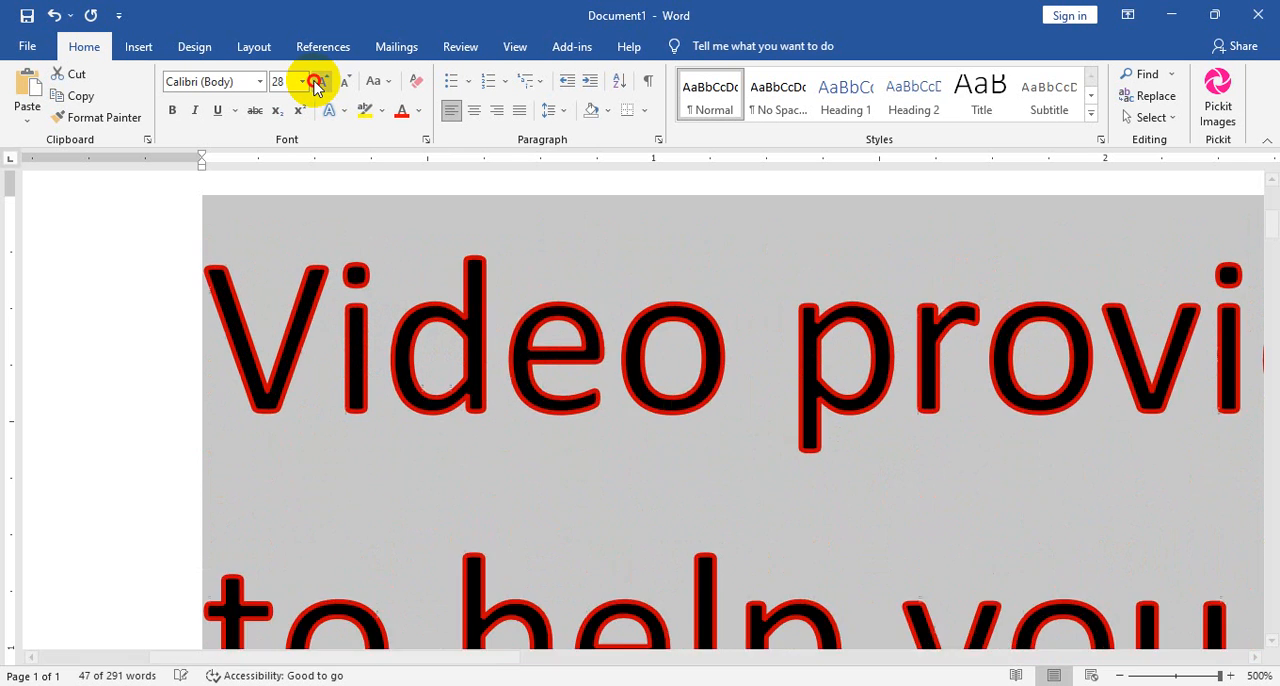
left_click(316, 83)
left_click(316, 83)
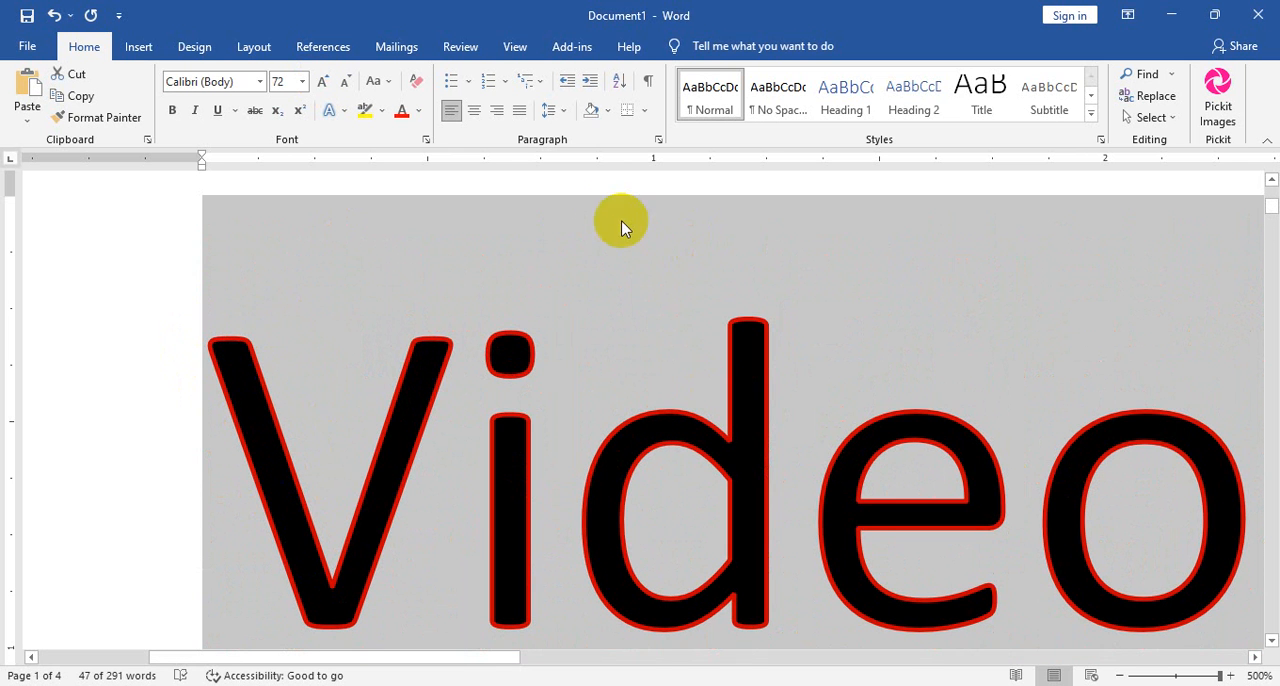
left_click(416, 80)
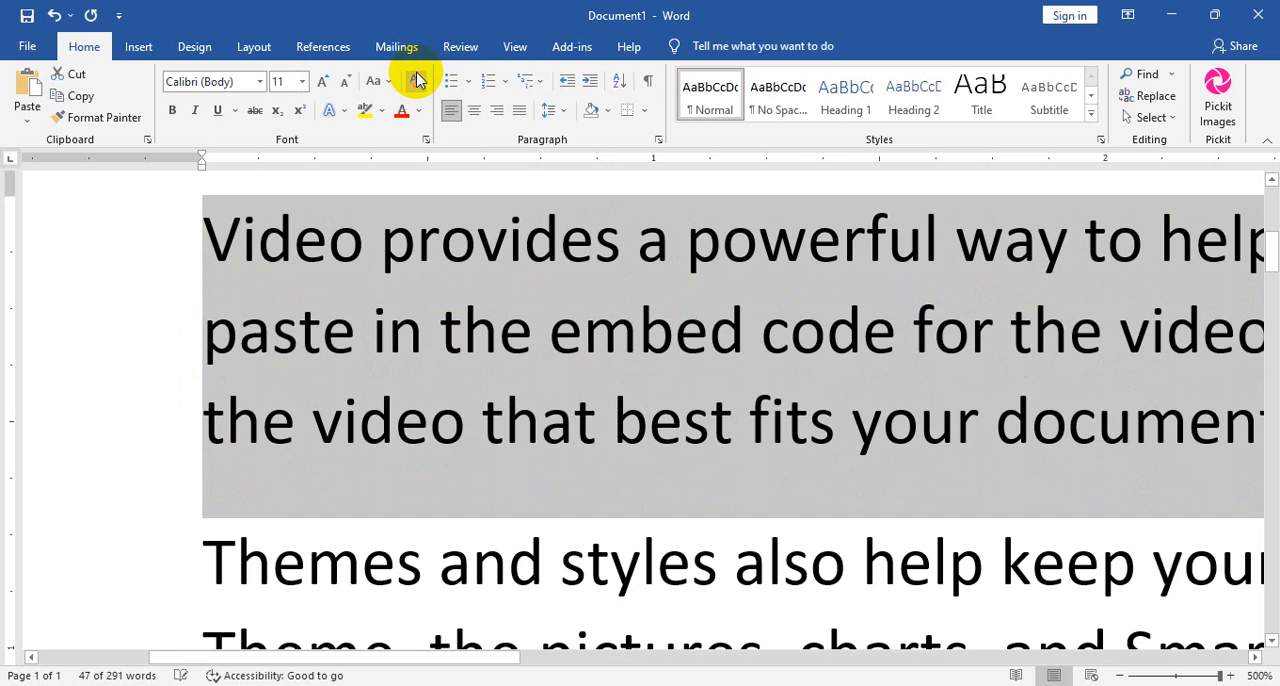
Apply the second reflection variation to the first paragraph, and clear that formatting.
scroll(677, 400, "down", 10, "ctrl")
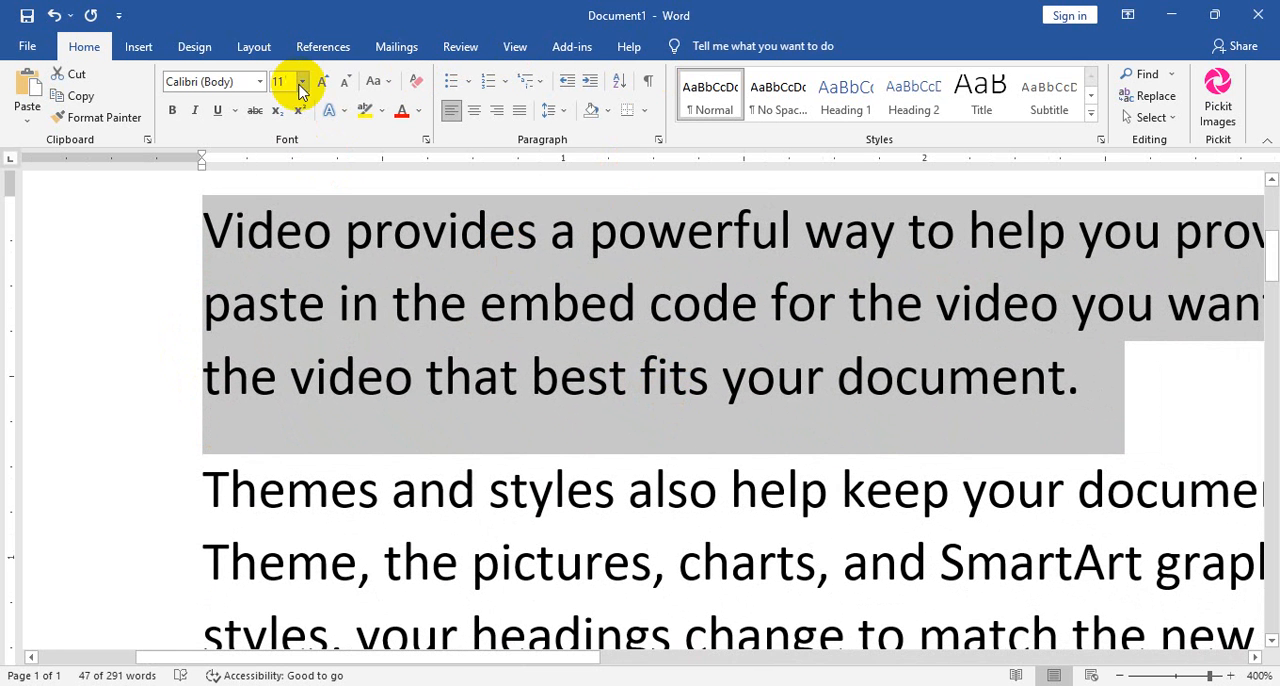
left_click(340, 110)
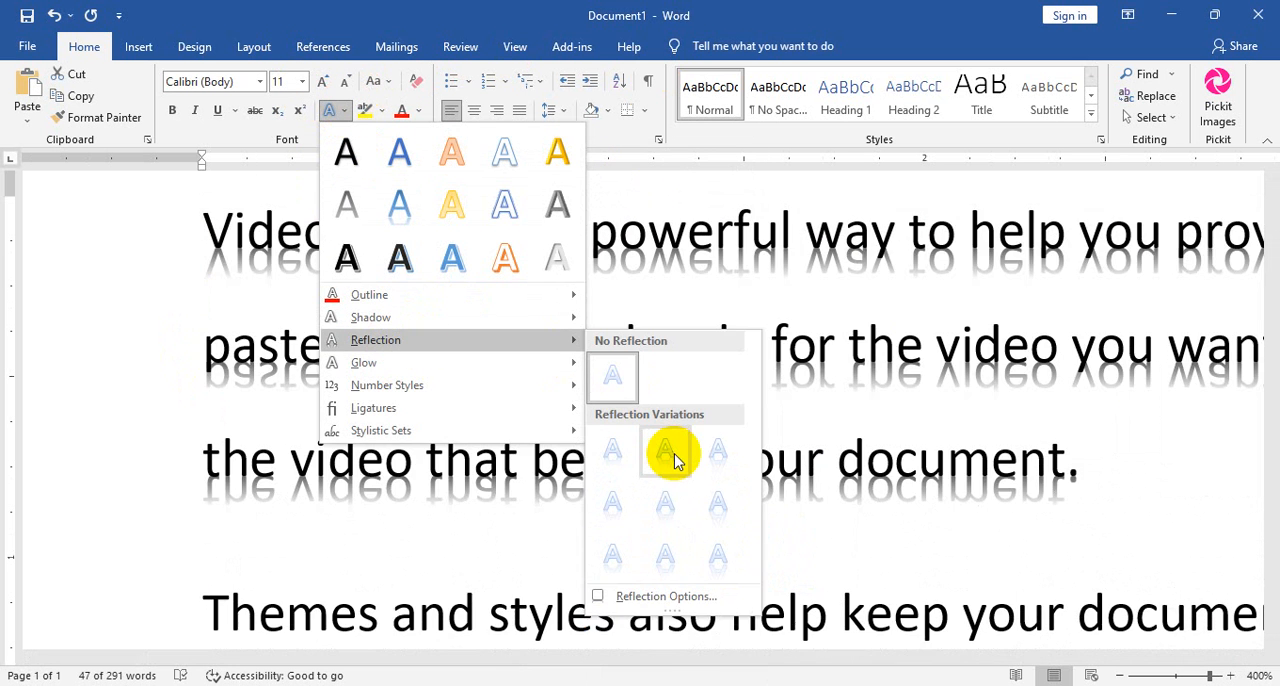
left_click(665, 450)
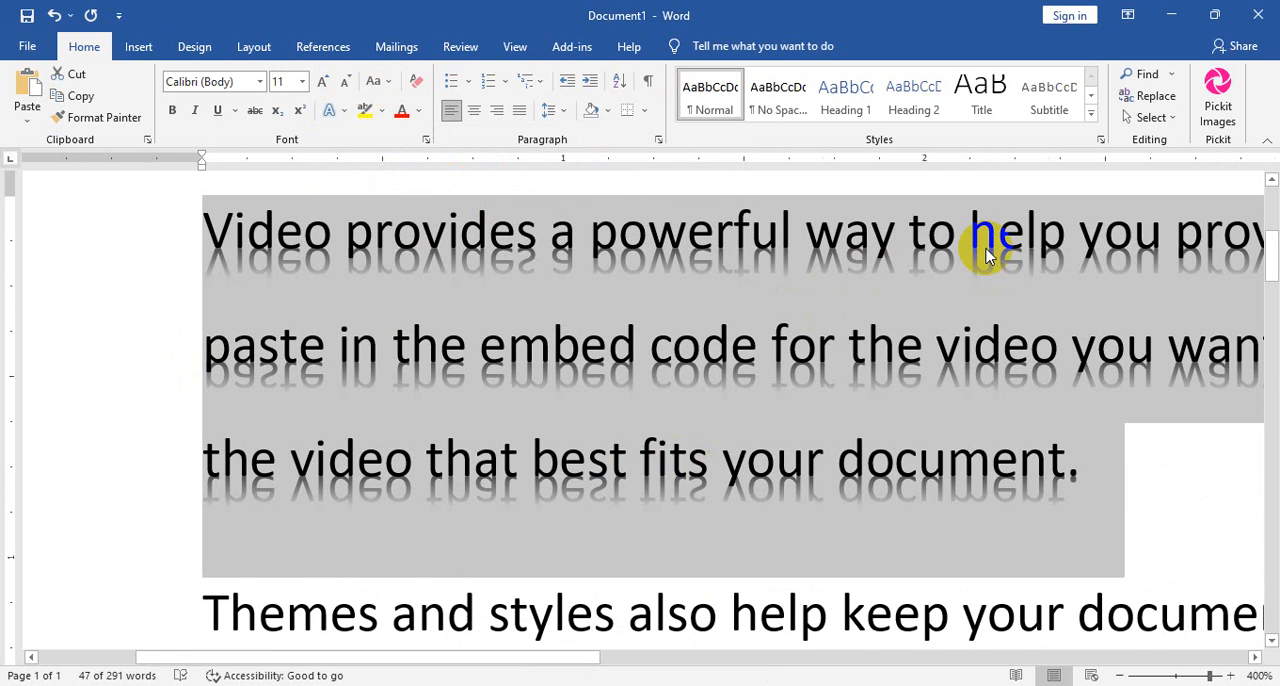
left_click(414, 83)
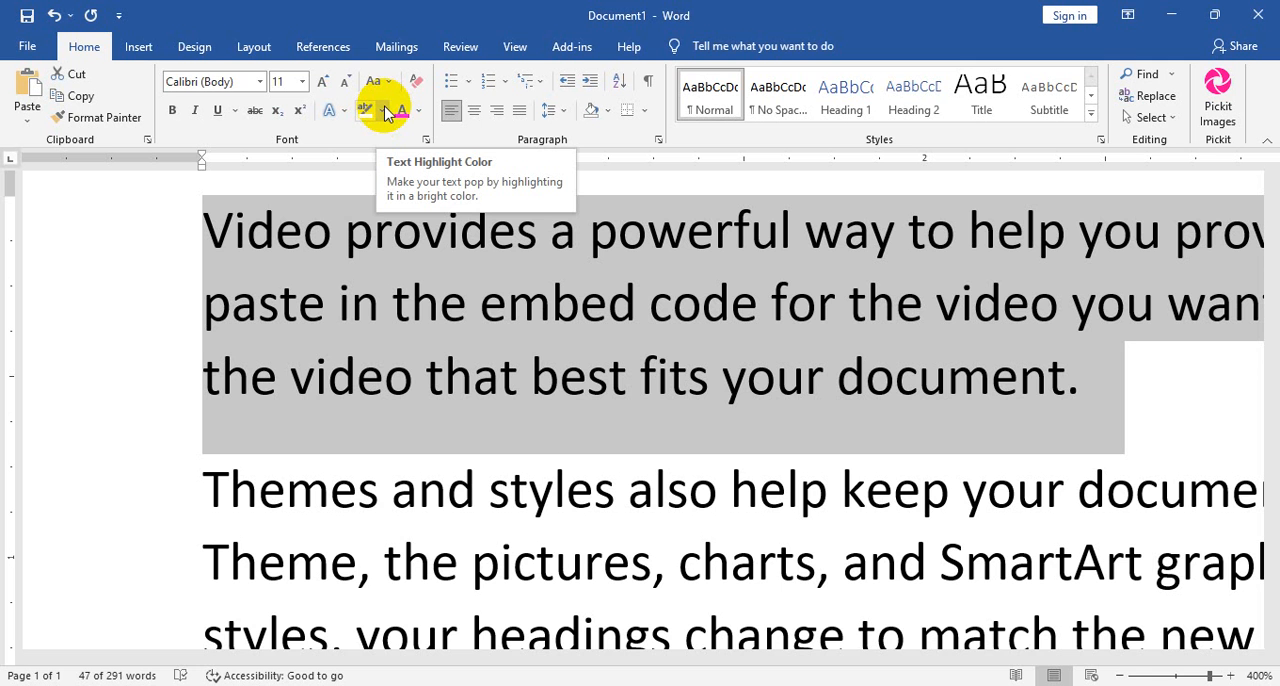
Highlight the whole first paragraph in yellow.
scroll(914, 429, "down", 12)
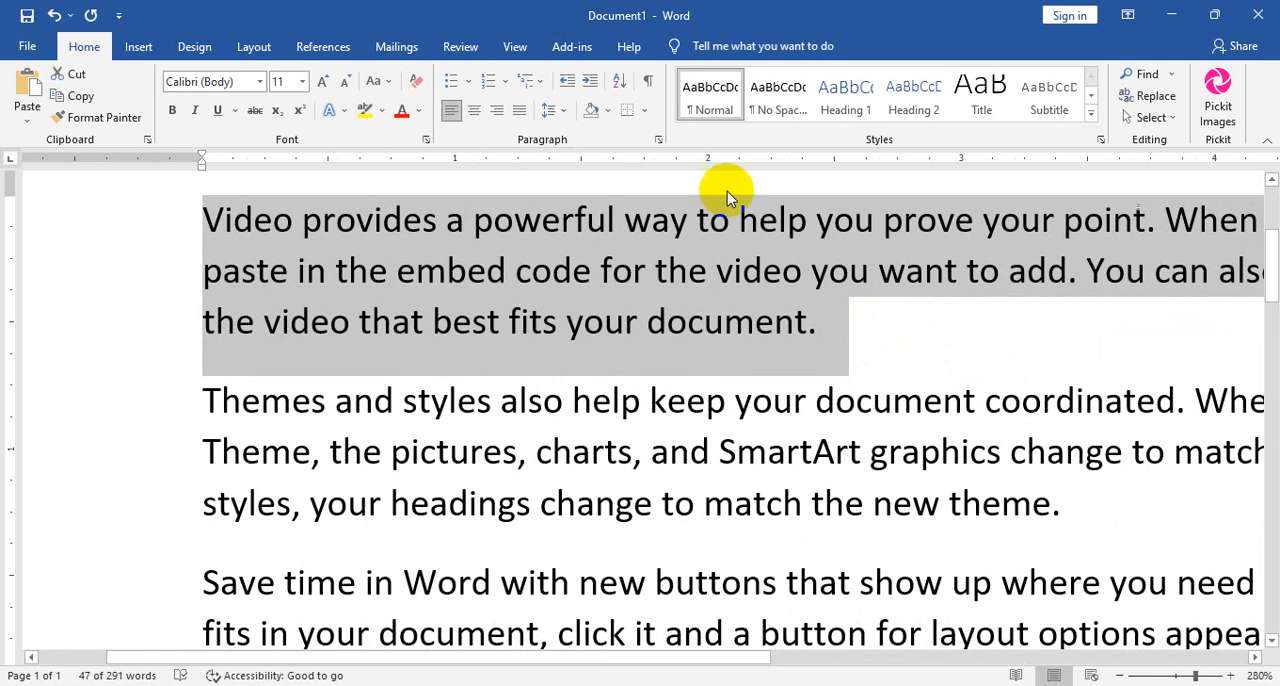
left_click_drag(825, 334, 217, 220)
left_click(364, 112)
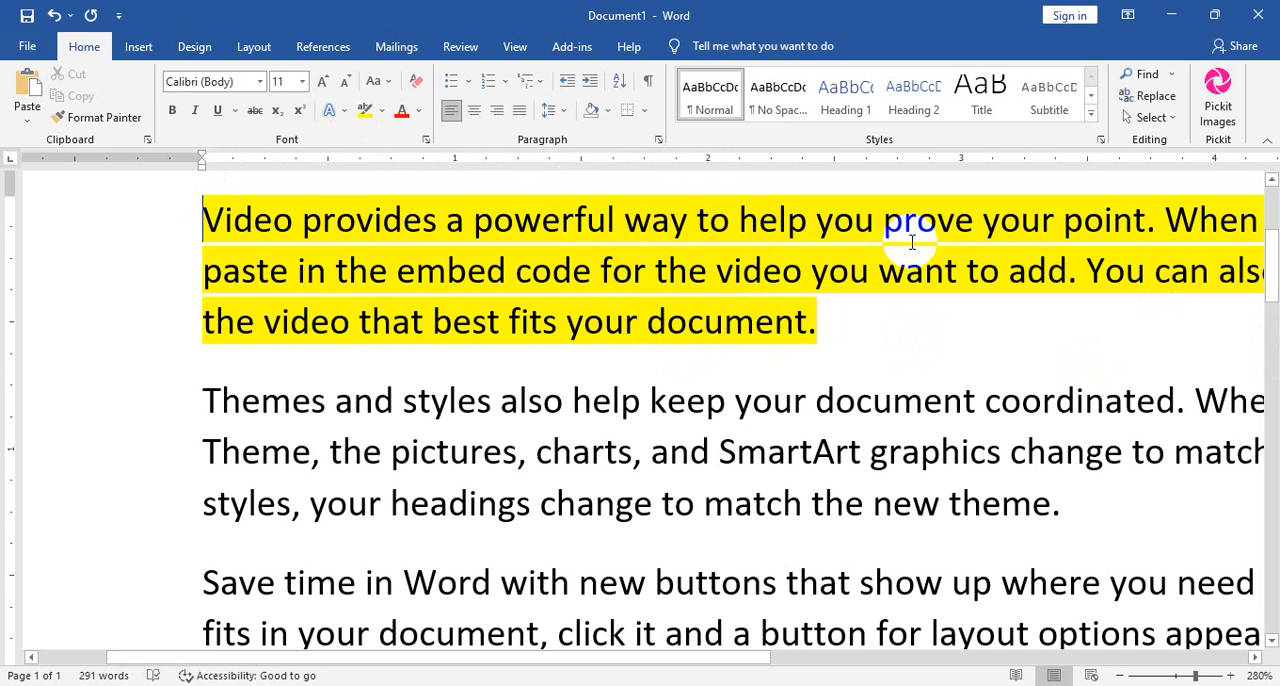
Shade the second paragraph dark blue, and undo the shading.
left_click_drag(1060, 503, 160, 410)
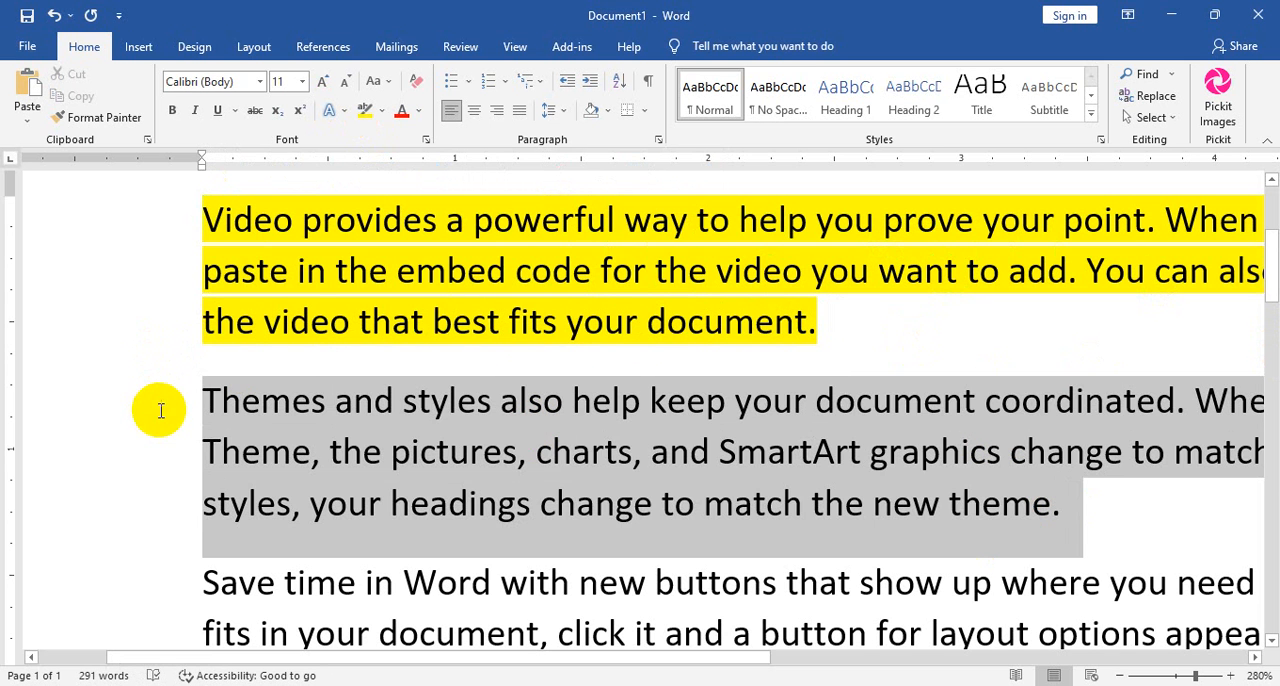
left_click(611, 110)
left_click(655, 207)
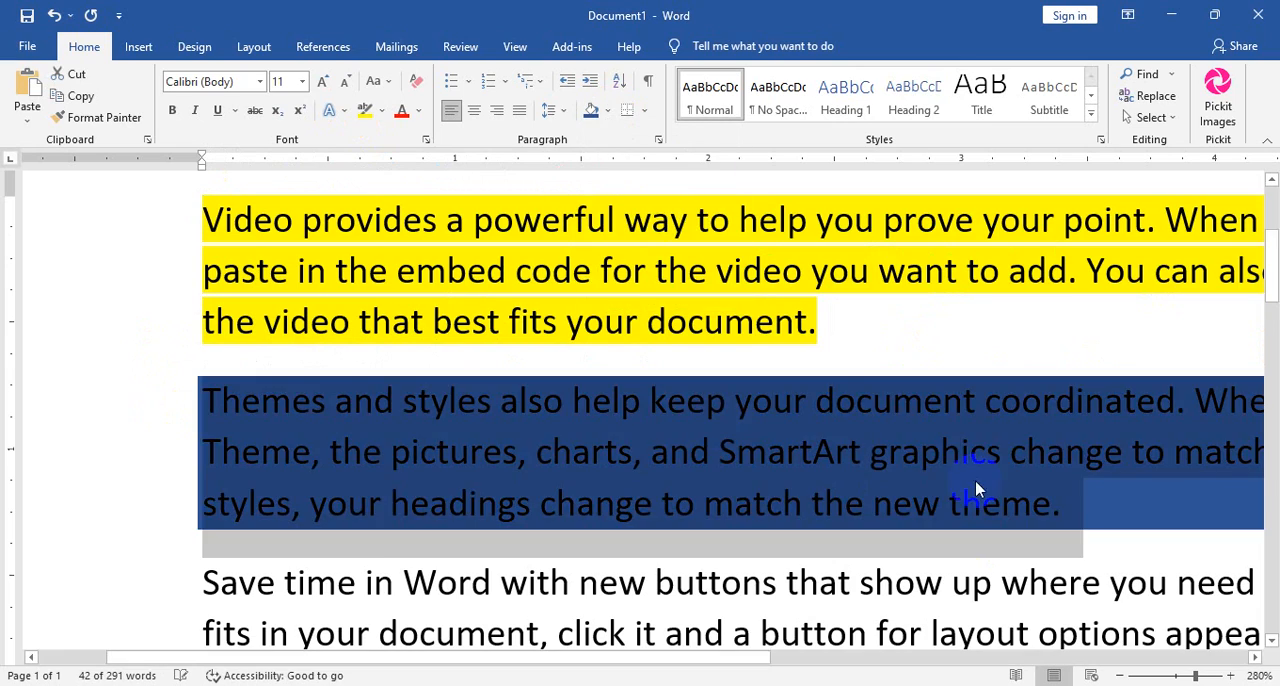
left_click(1137, 534)
scroll(1139, 530, "down", 7)
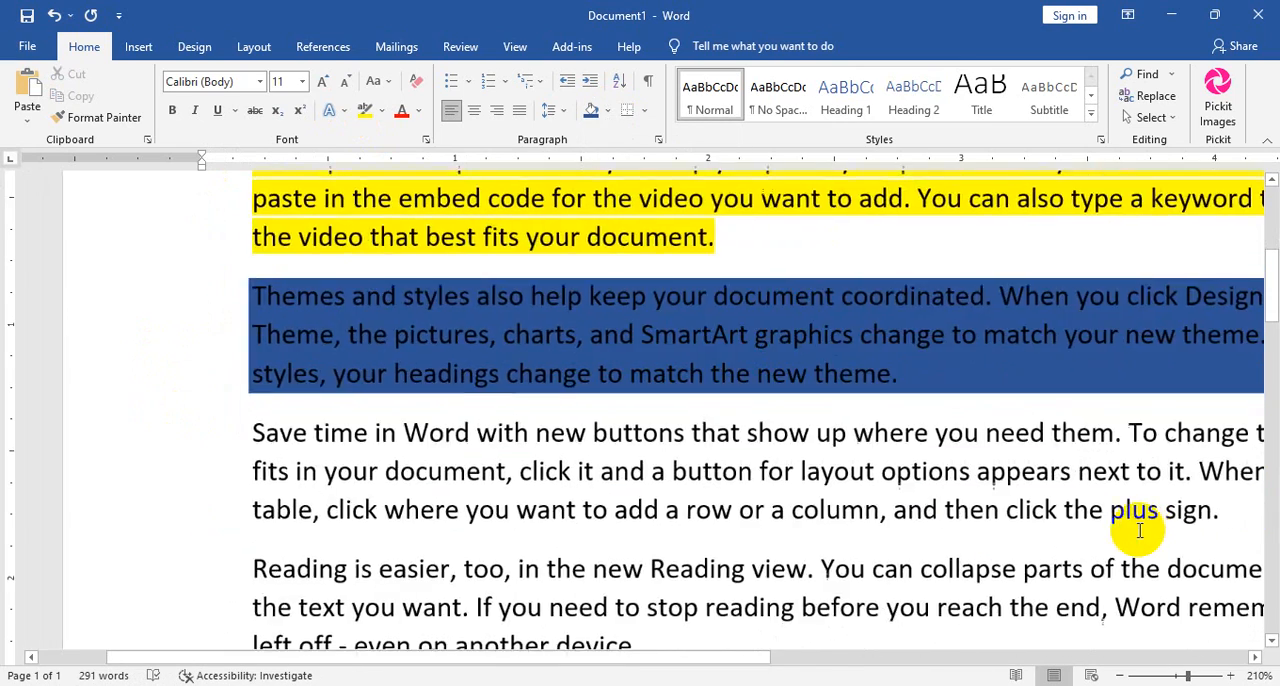
scroll(1160, 531, "down", 4)
scroll(1166, 531, "up", 8)
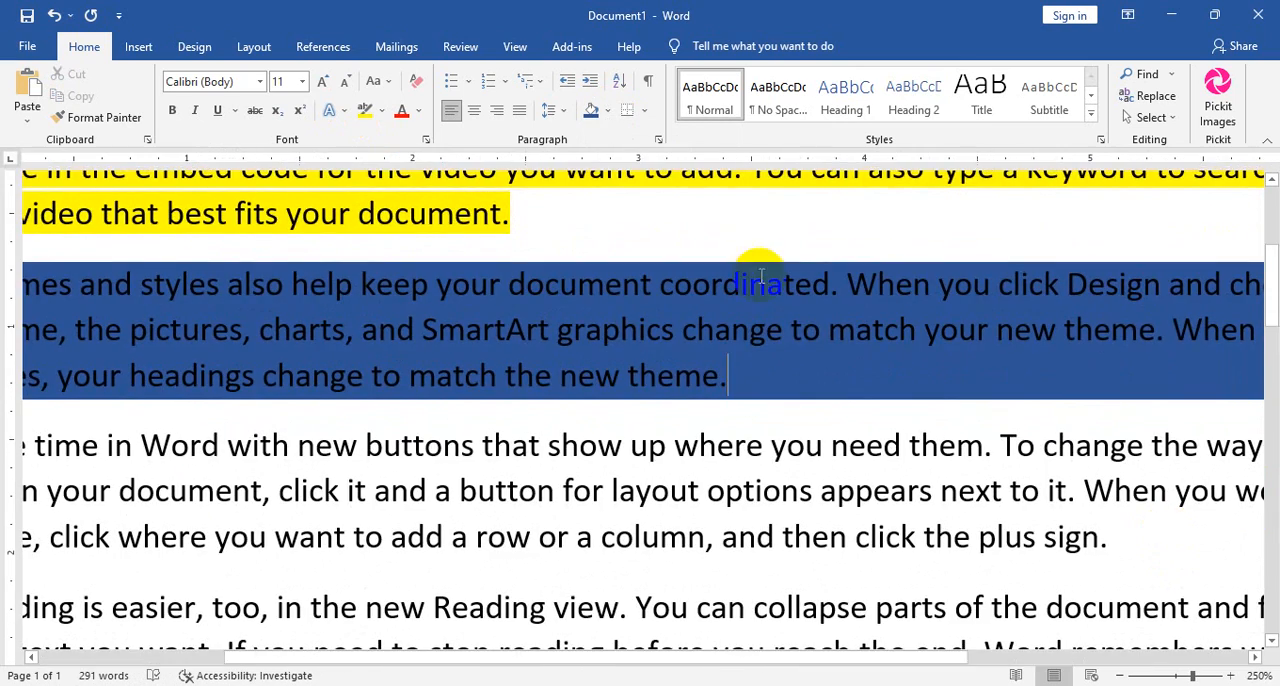
left_click(54, 15)
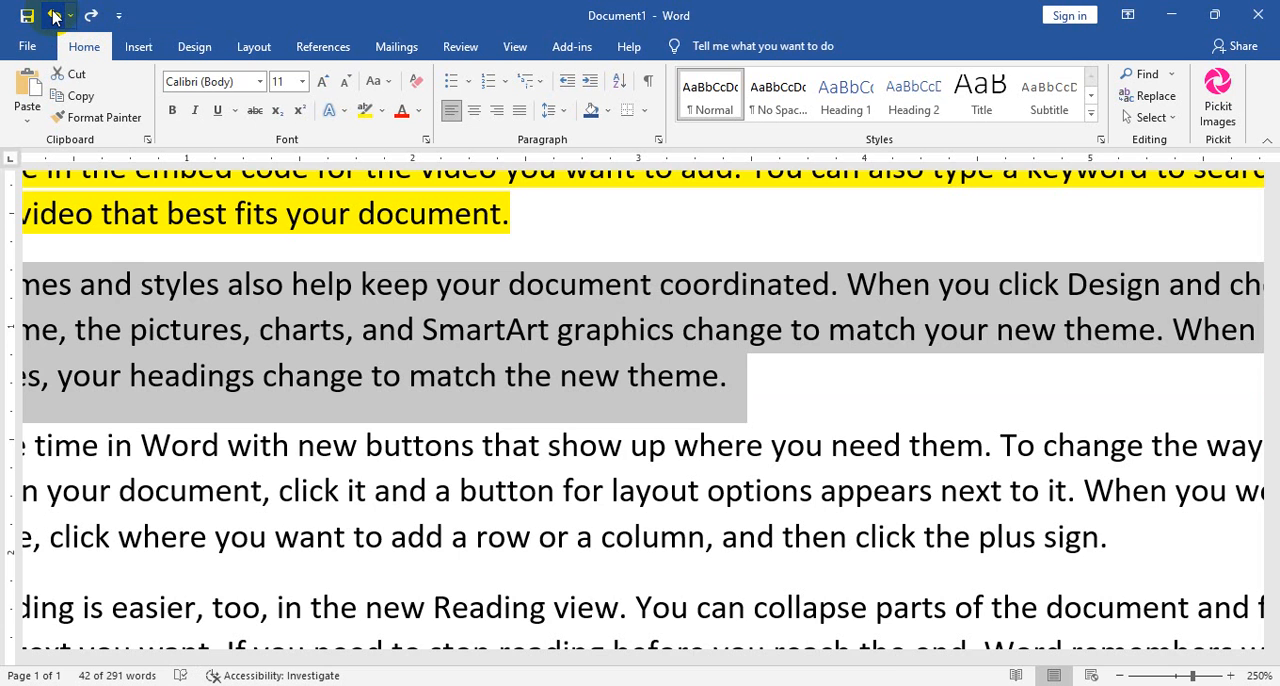
scroll(337, 323, "up", 3)
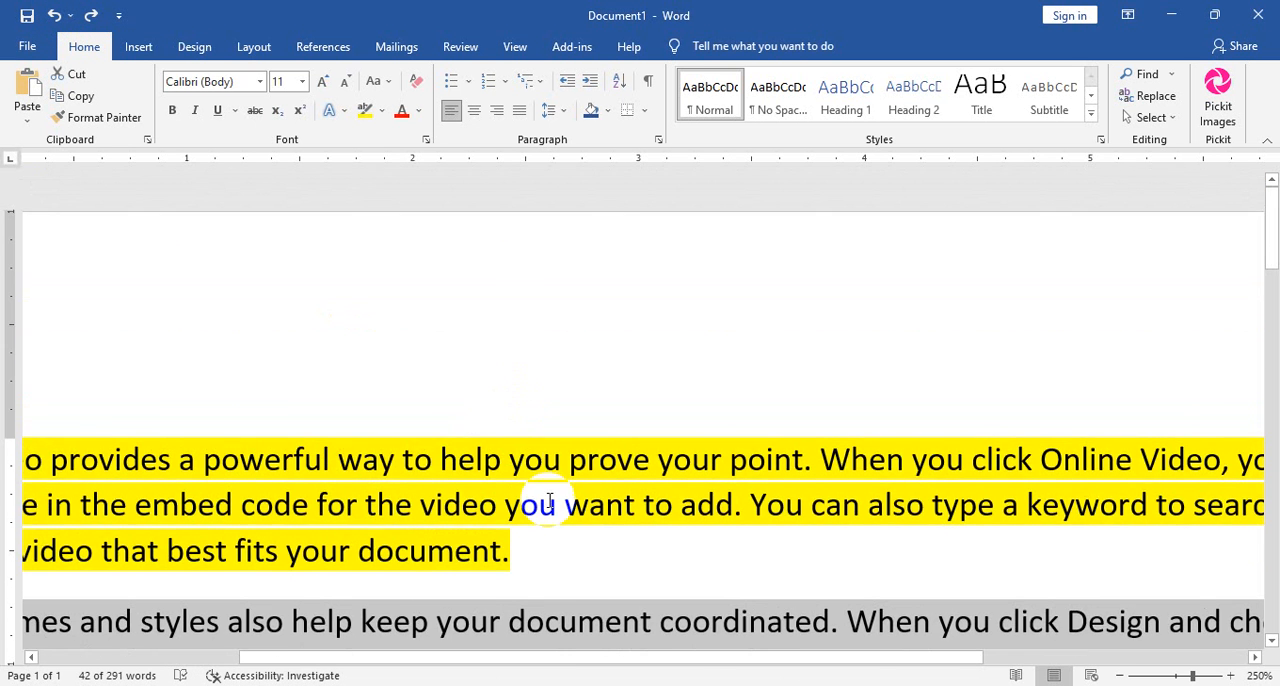
scroll(553, 498, "down", 3)
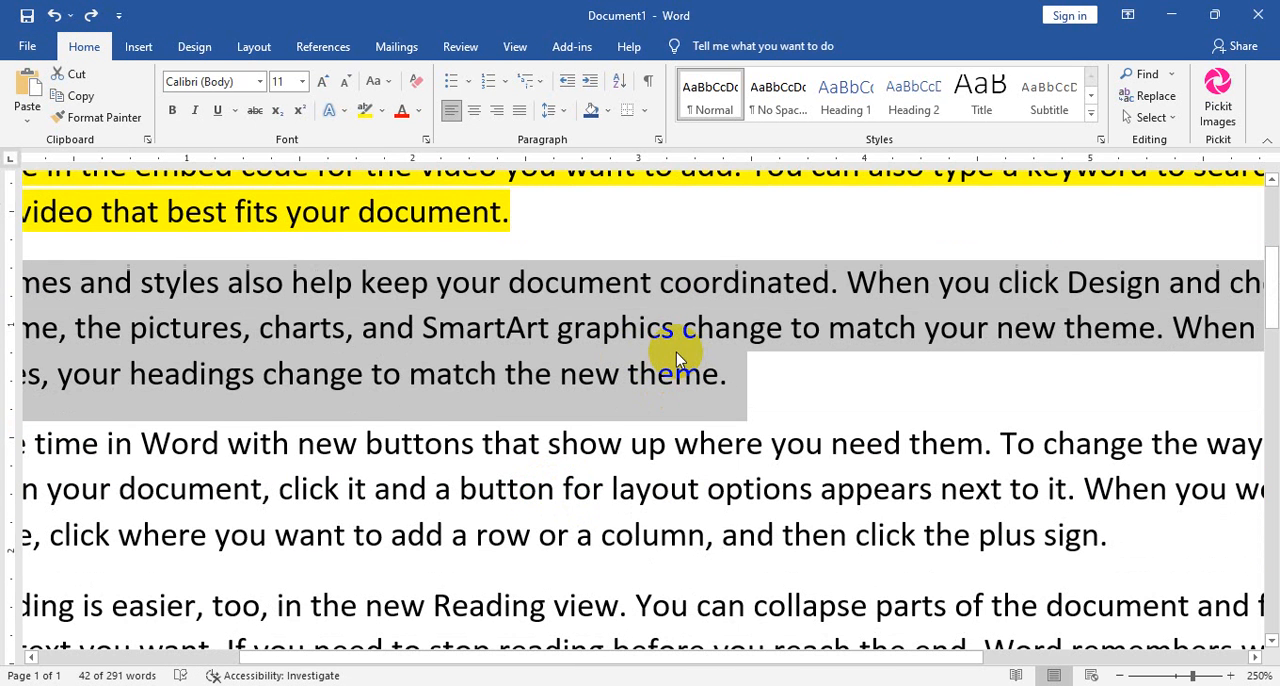
Format the second paragraph as bold italic with dark blue shading.
left_click(172, 110)
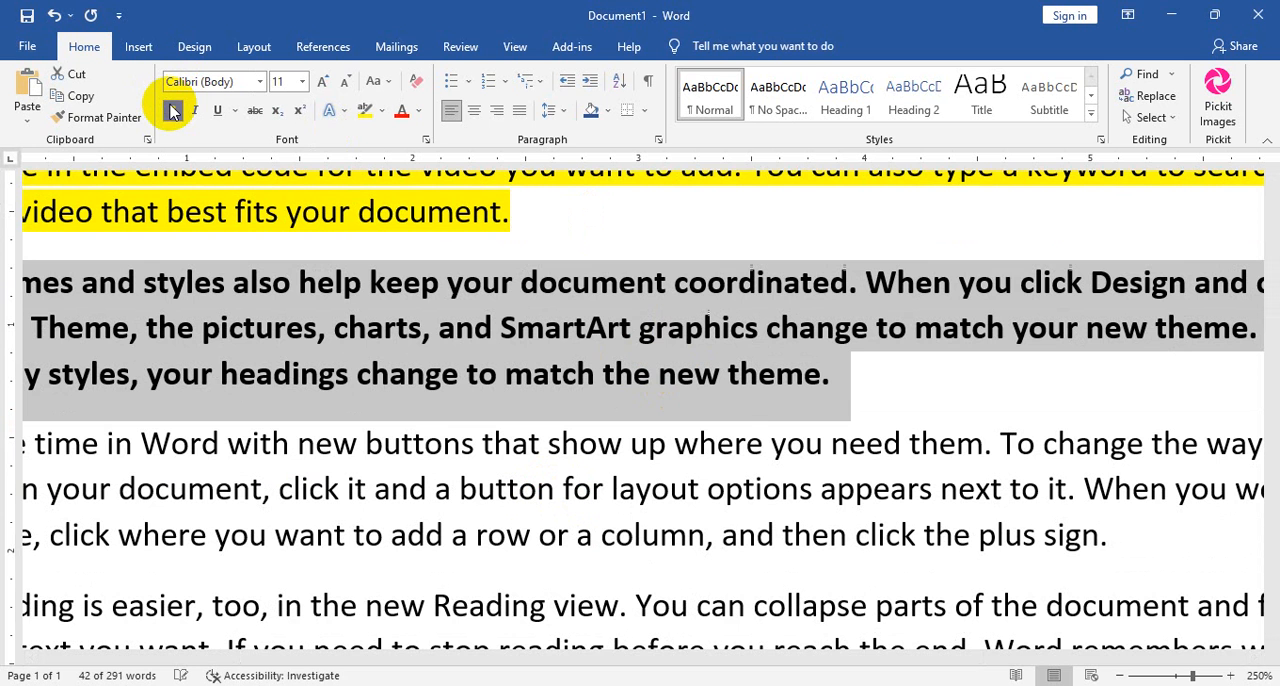
left_click(590, 112)
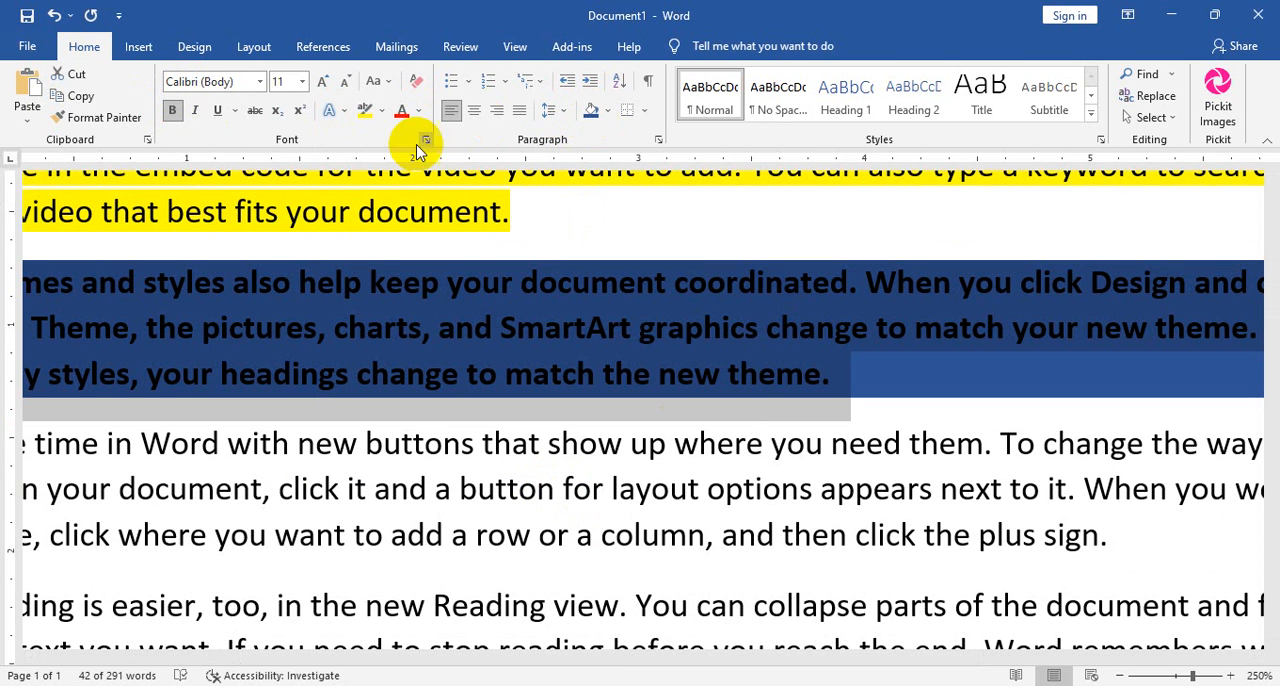
left_click(196, 112)
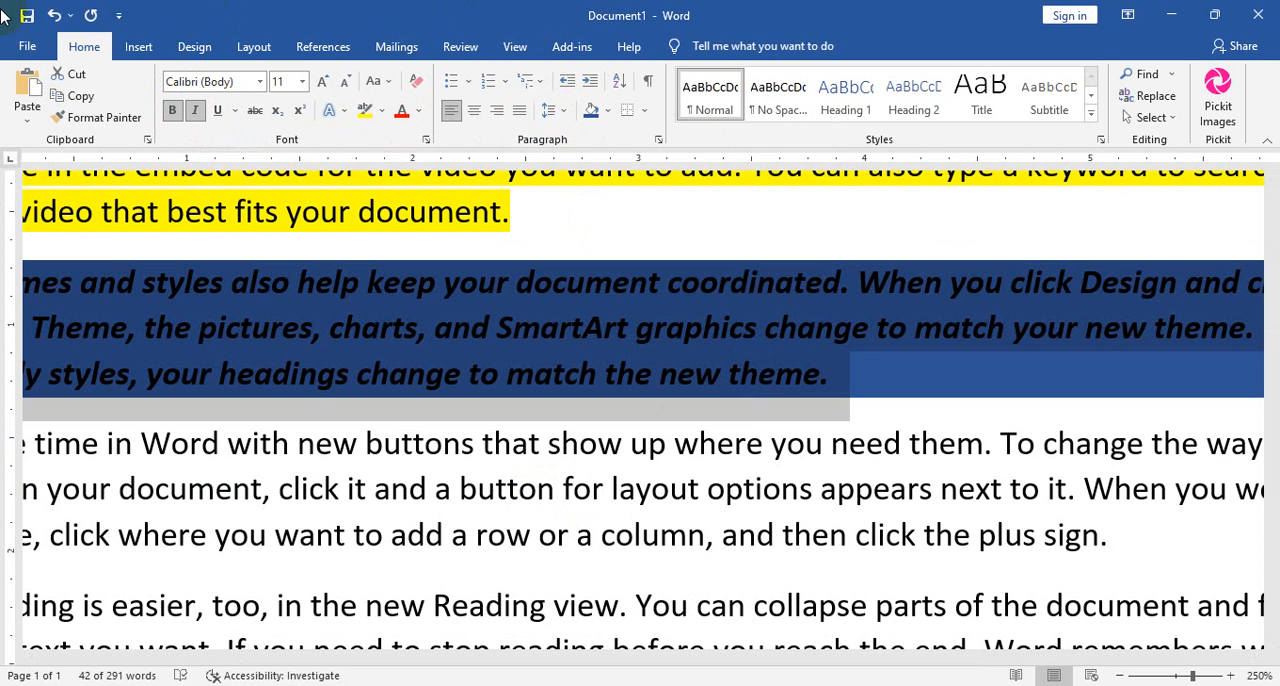
Undo the italic, the shading and the bold on the second paragraph.
left_click(54, 14)
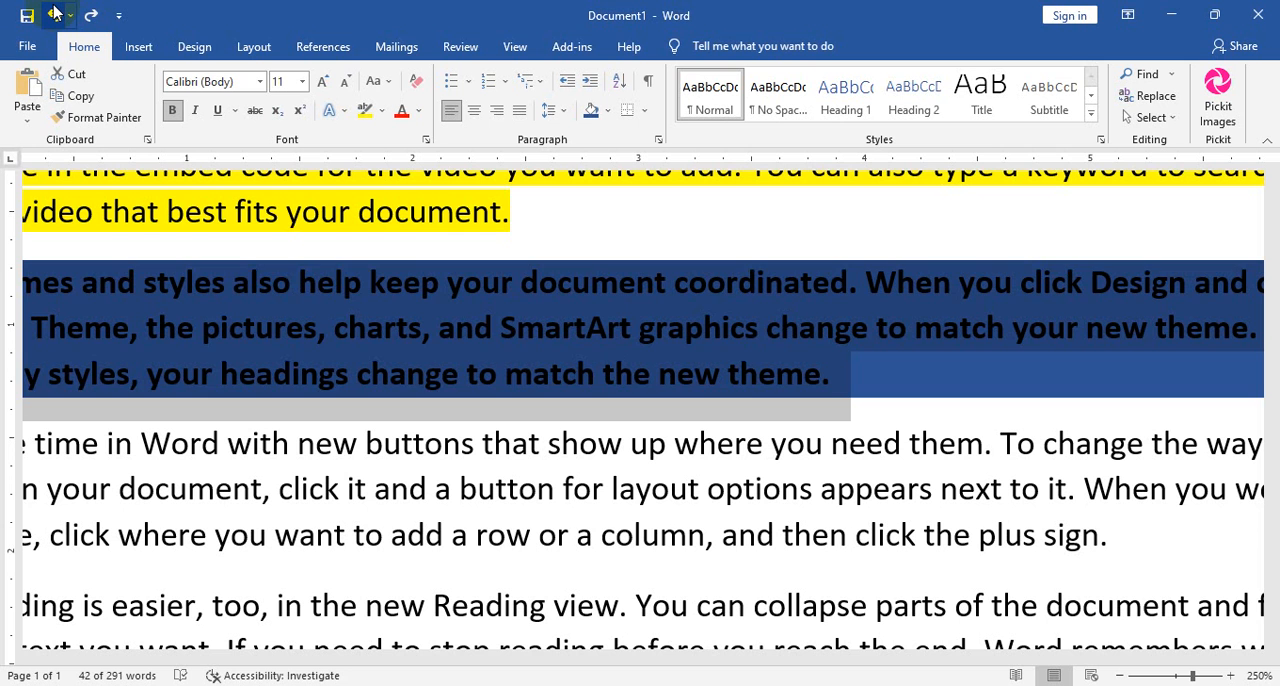
left_click(54, 14)
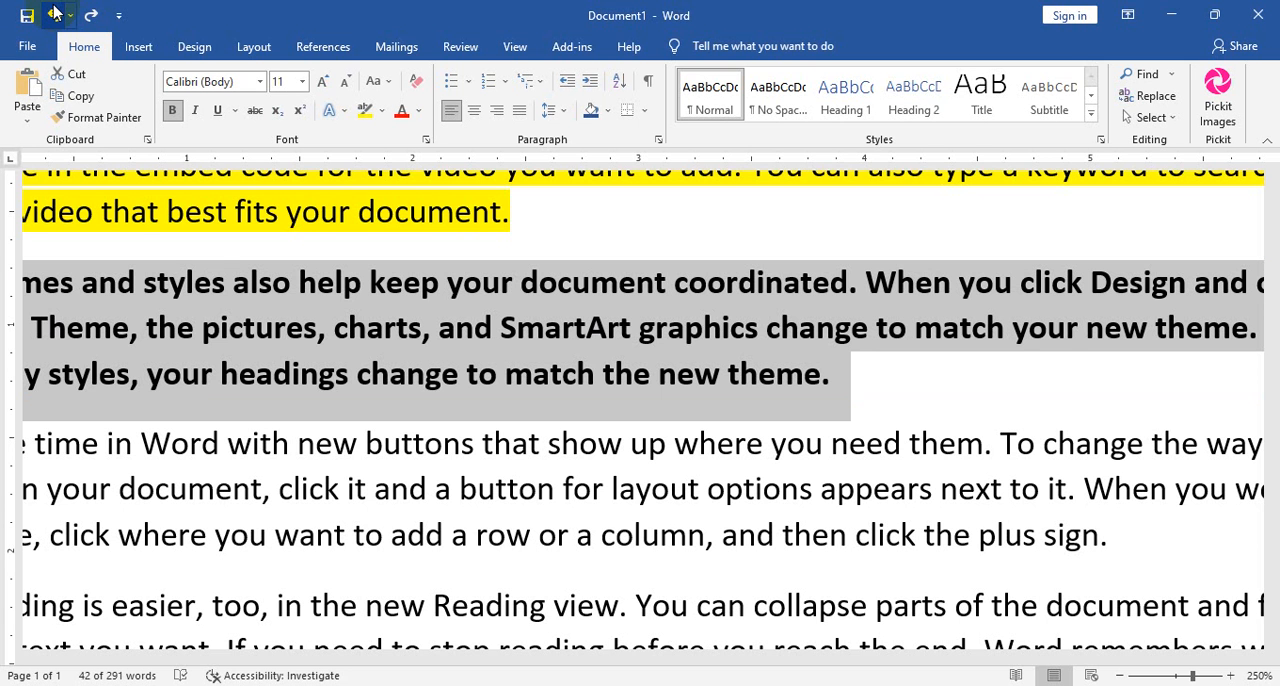
left_click(54, 14)
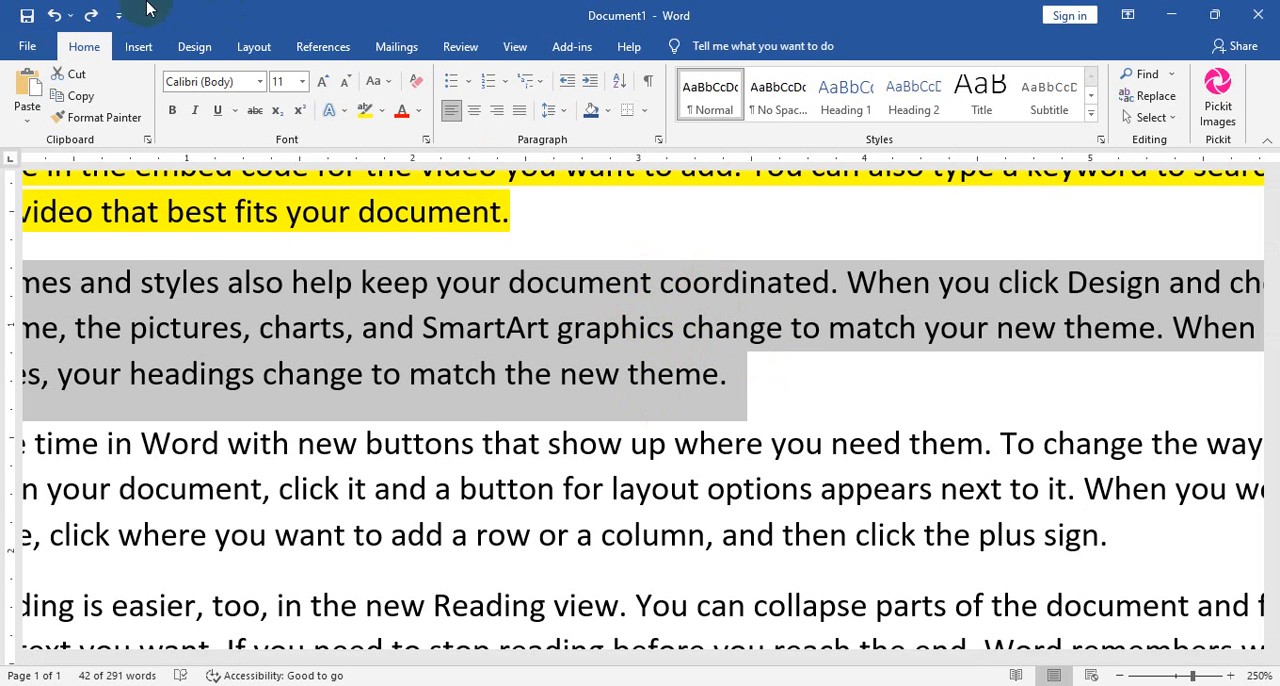
Redo the bold, shading and italic on the second paragraph, and clear all its formatting.
left_click(91, 17)
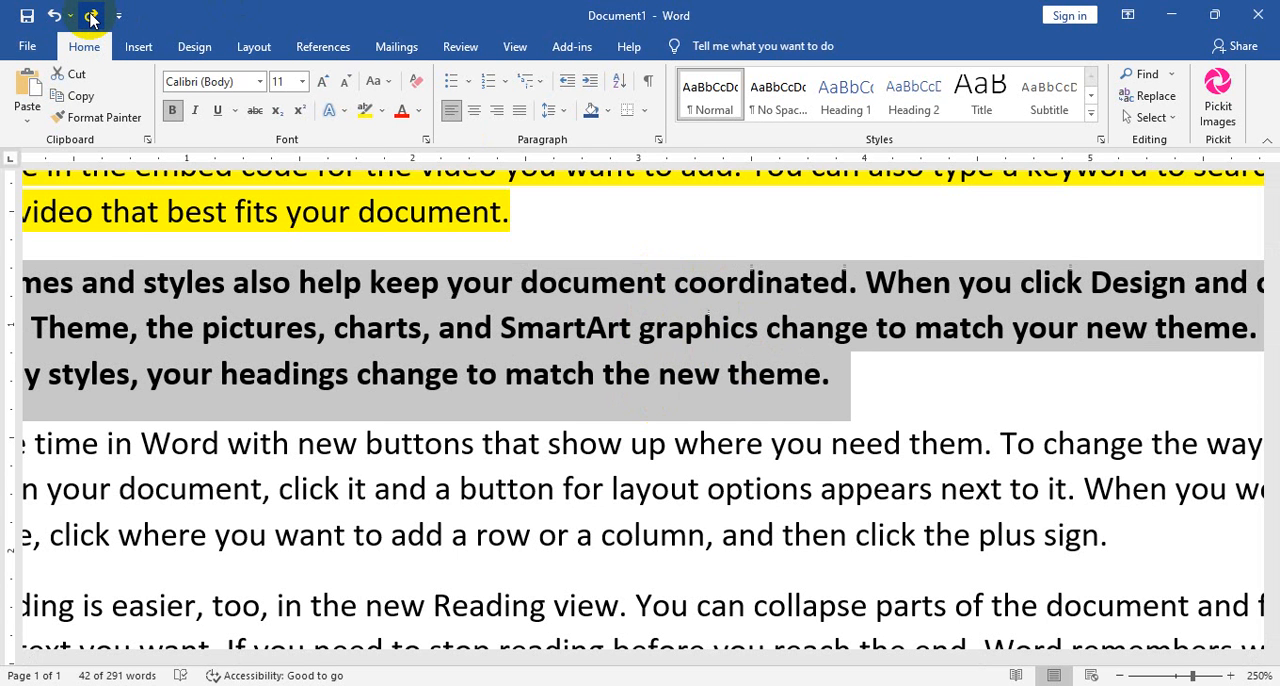
left_click(91, 17)
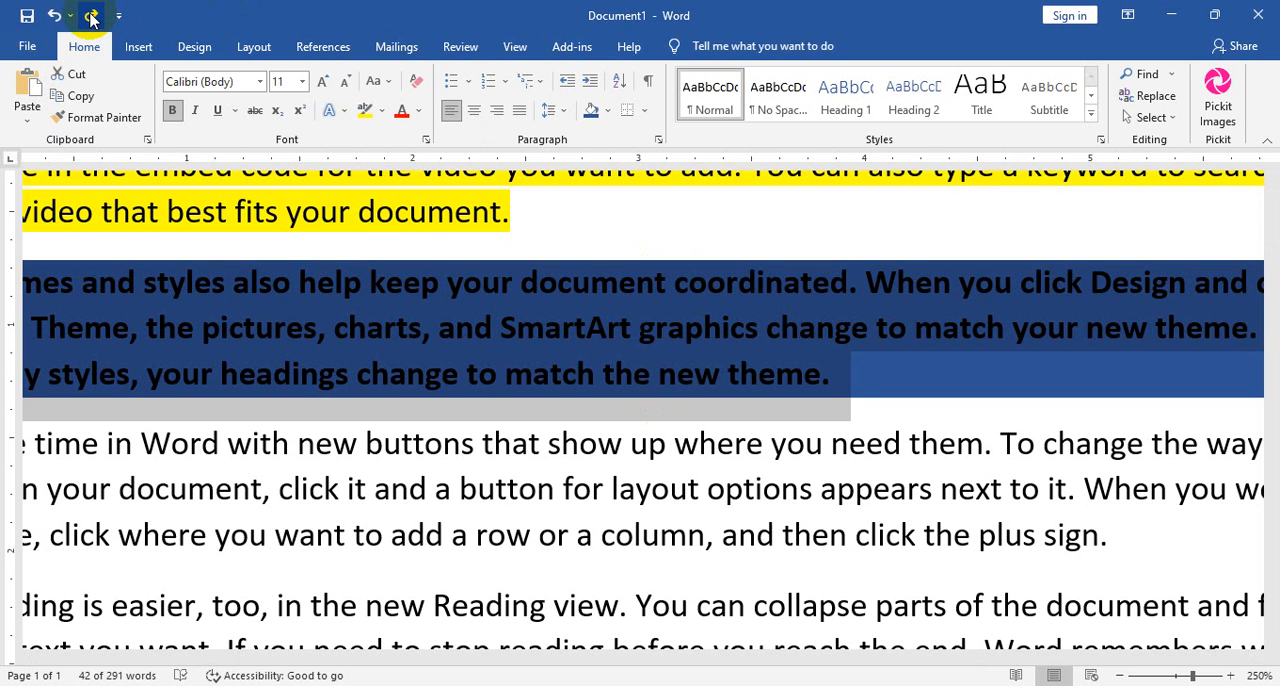
left_click(91, 17)
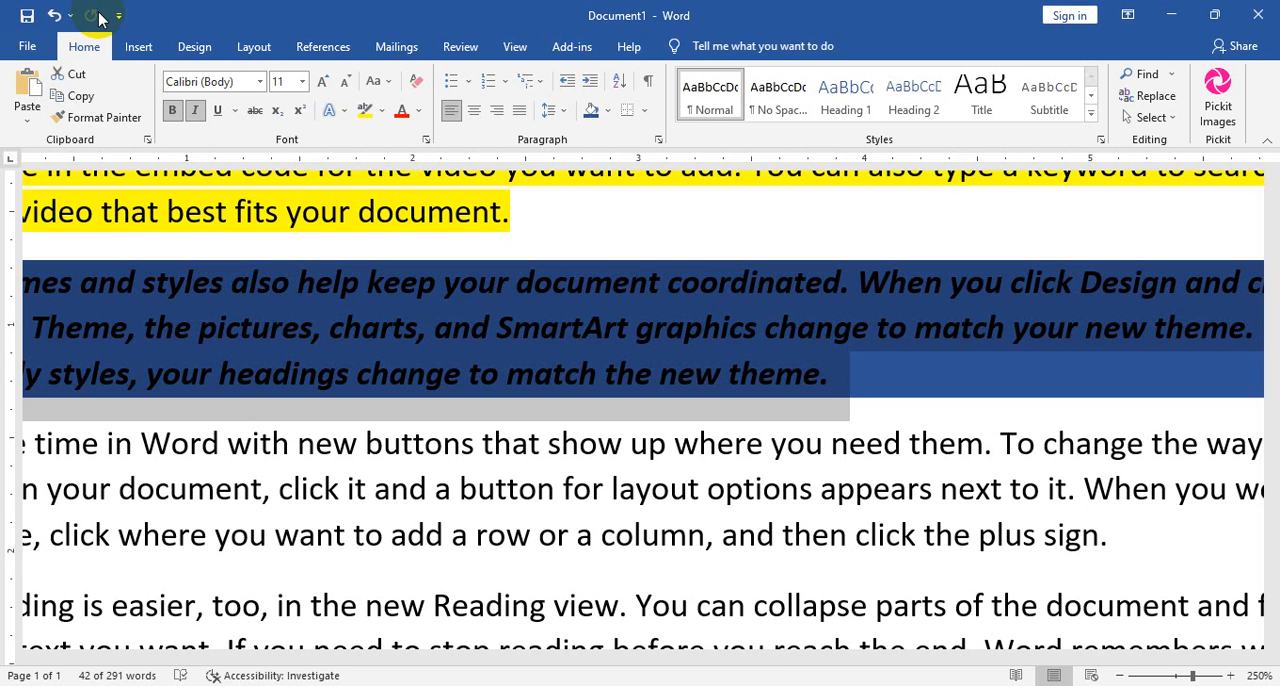
left_click(417, 82)
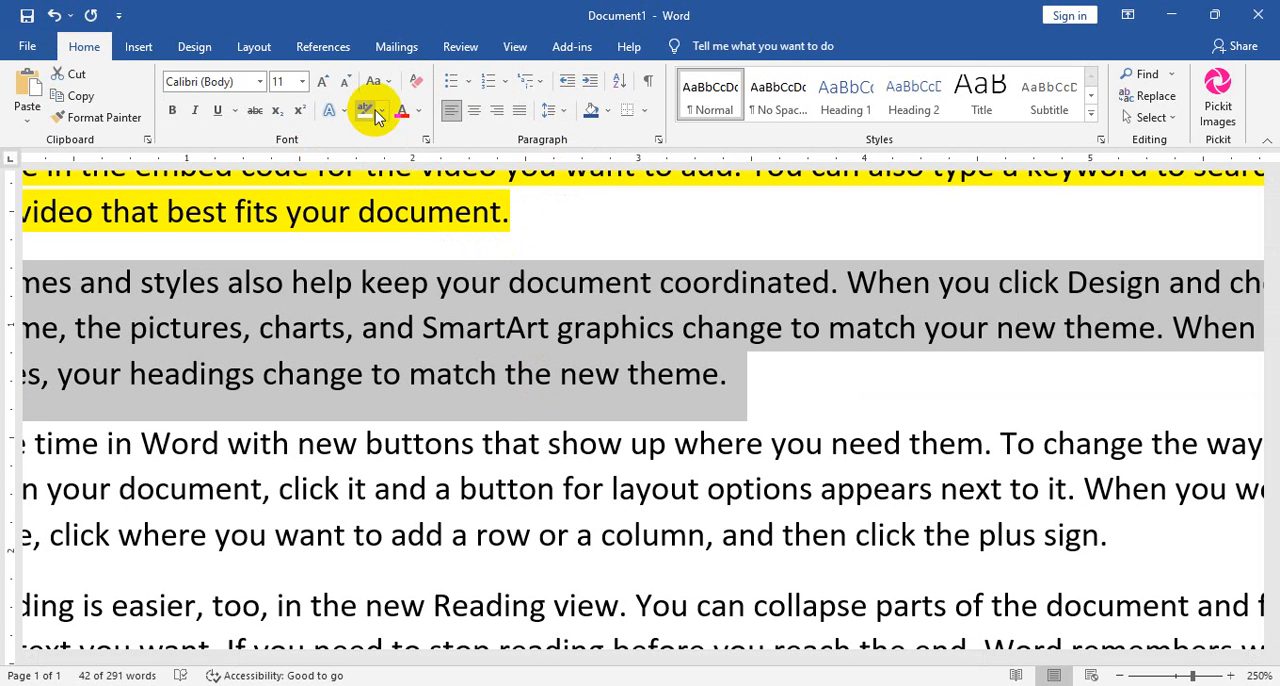
Colour the first paragraph's text pink using a custom font colour.
scroll(523, 343, "up", 3)
scroll(537, 429, "down", 2)
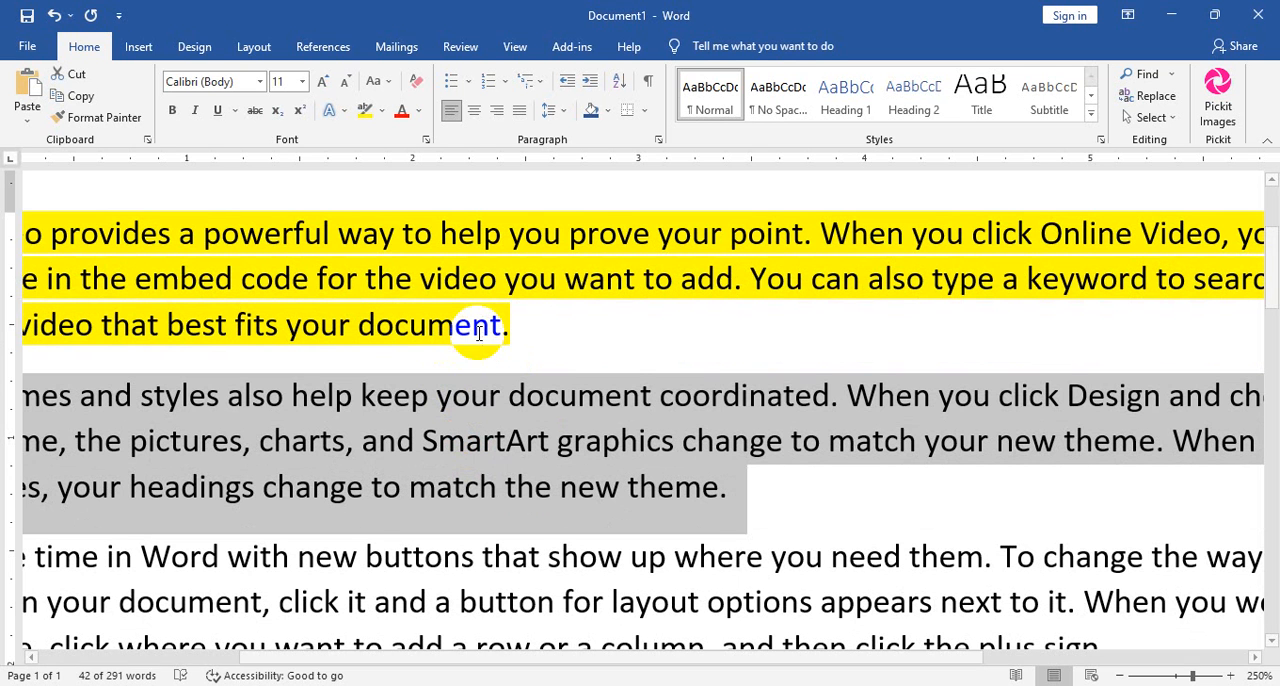
left_click_drag(511, 334, 23, 223)
left_click(416, 117)
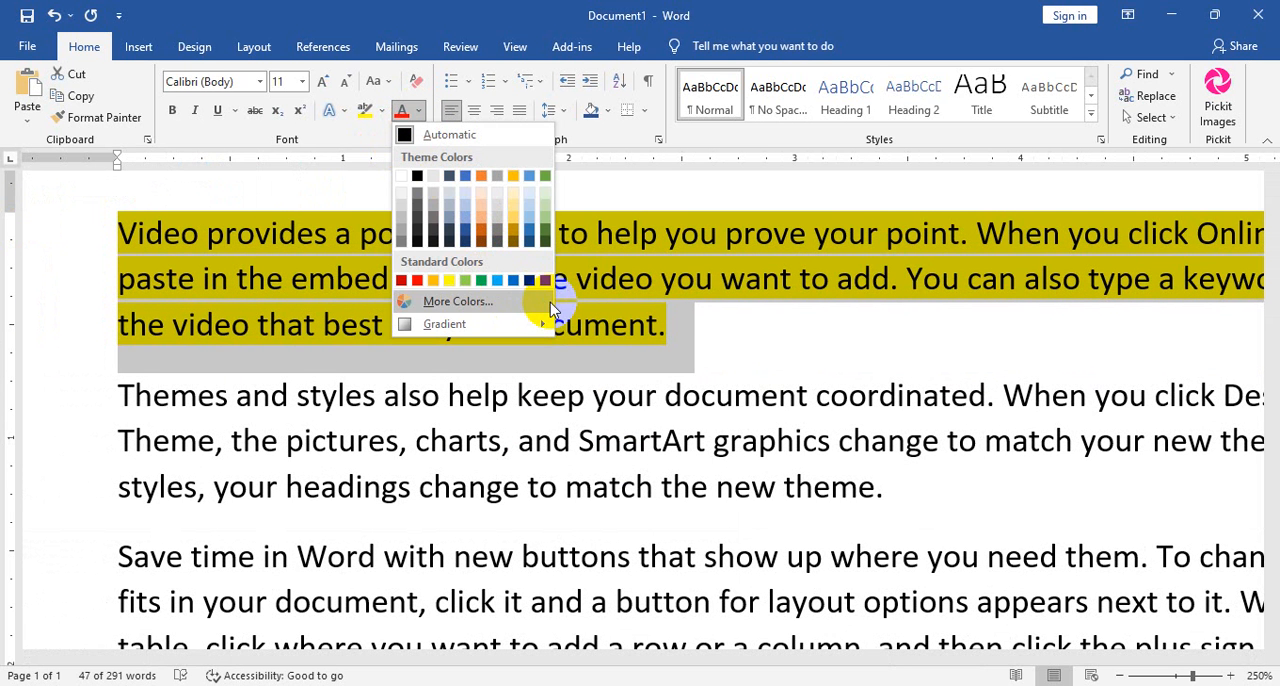
left_click(477, 308)
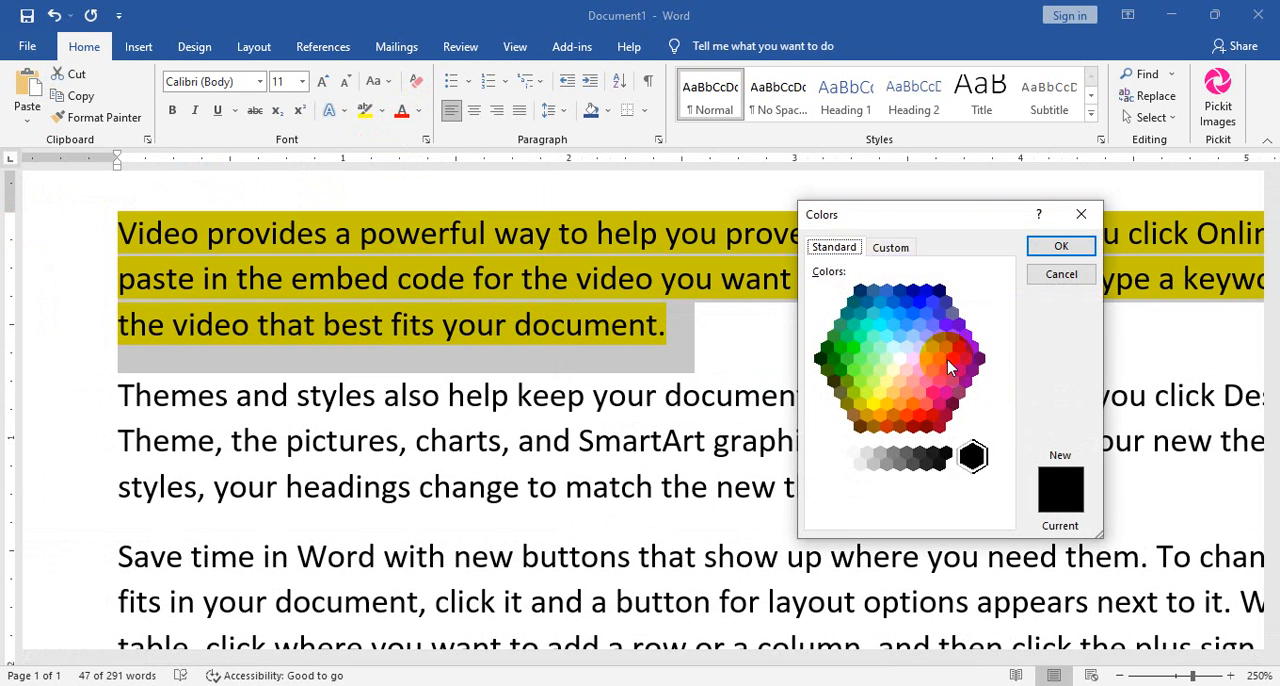
left_click(891, 247)
left_click_drag(875, 355, 875, 302)
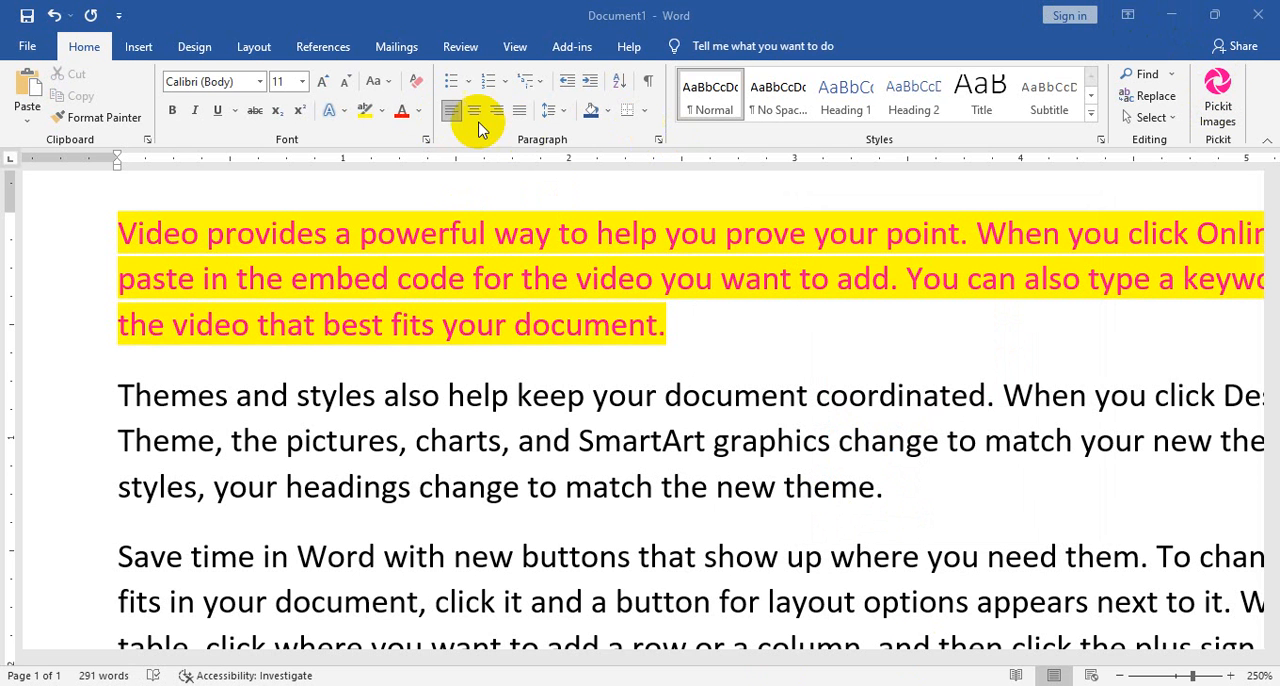
left_click(419, 111)
left_click(421, 112)
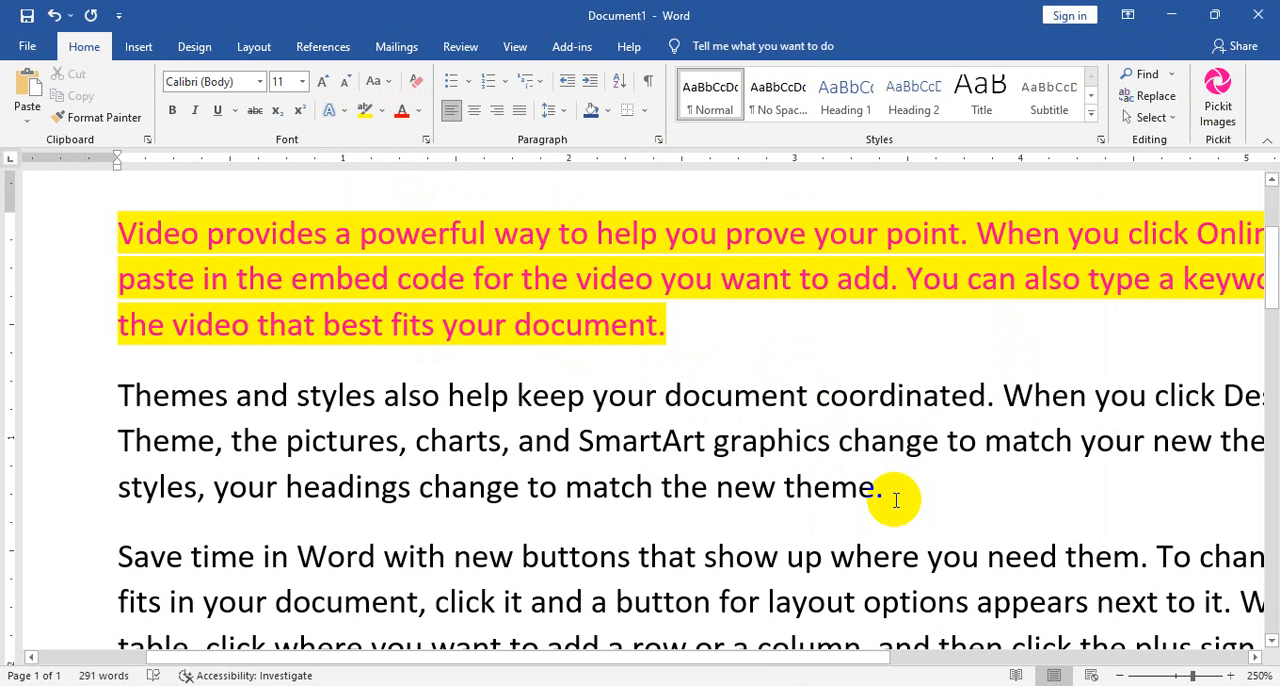
Underline the first paragraph, and clear its formatting.
left_click_drag(665, 322, 177, 214)
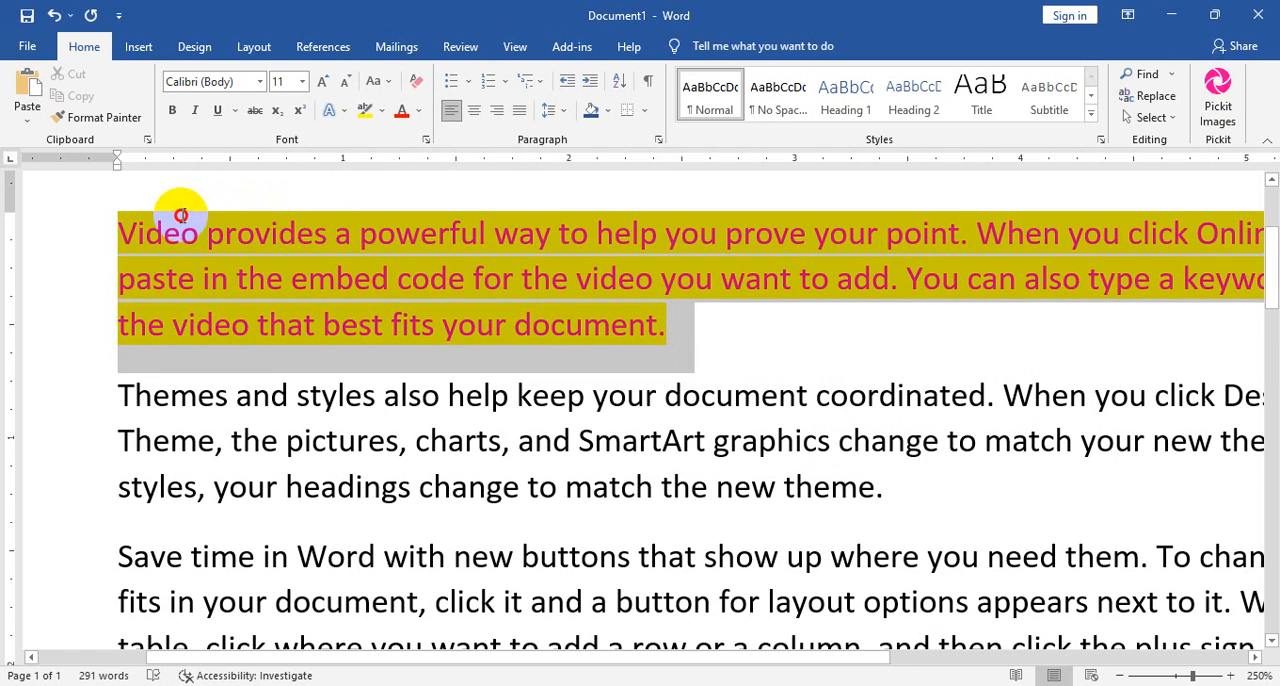
left_click(218, 113)
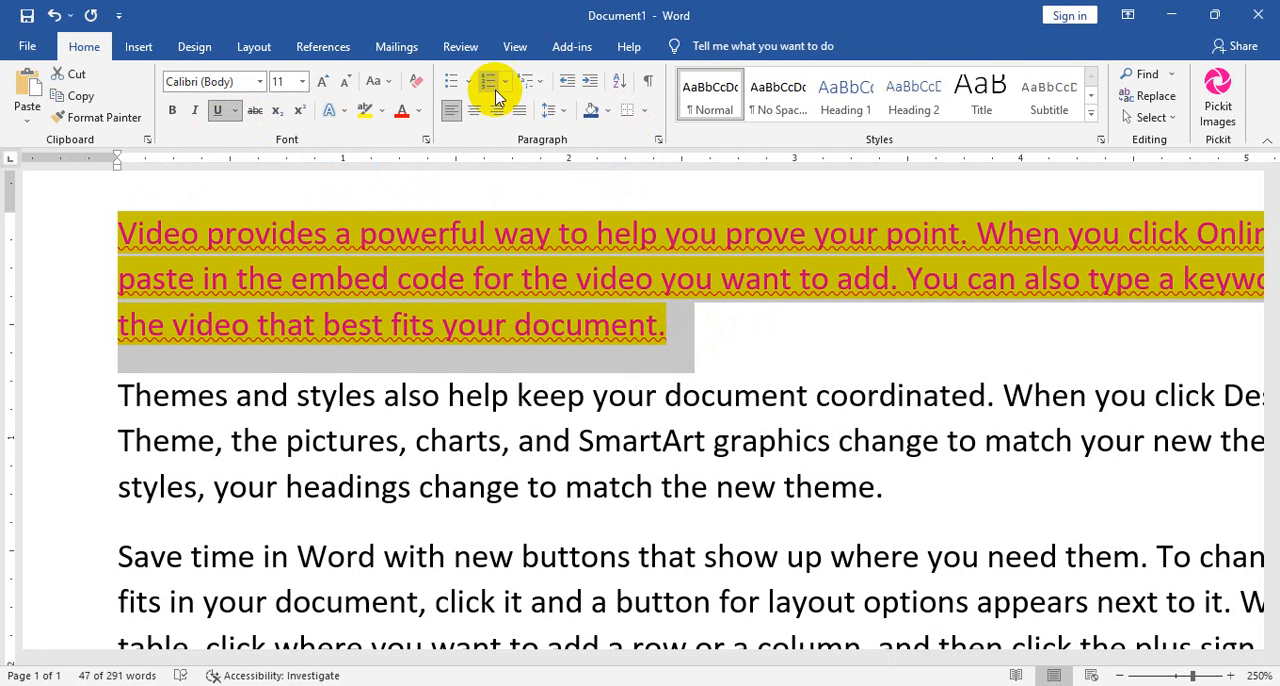
left_click(413, 83)
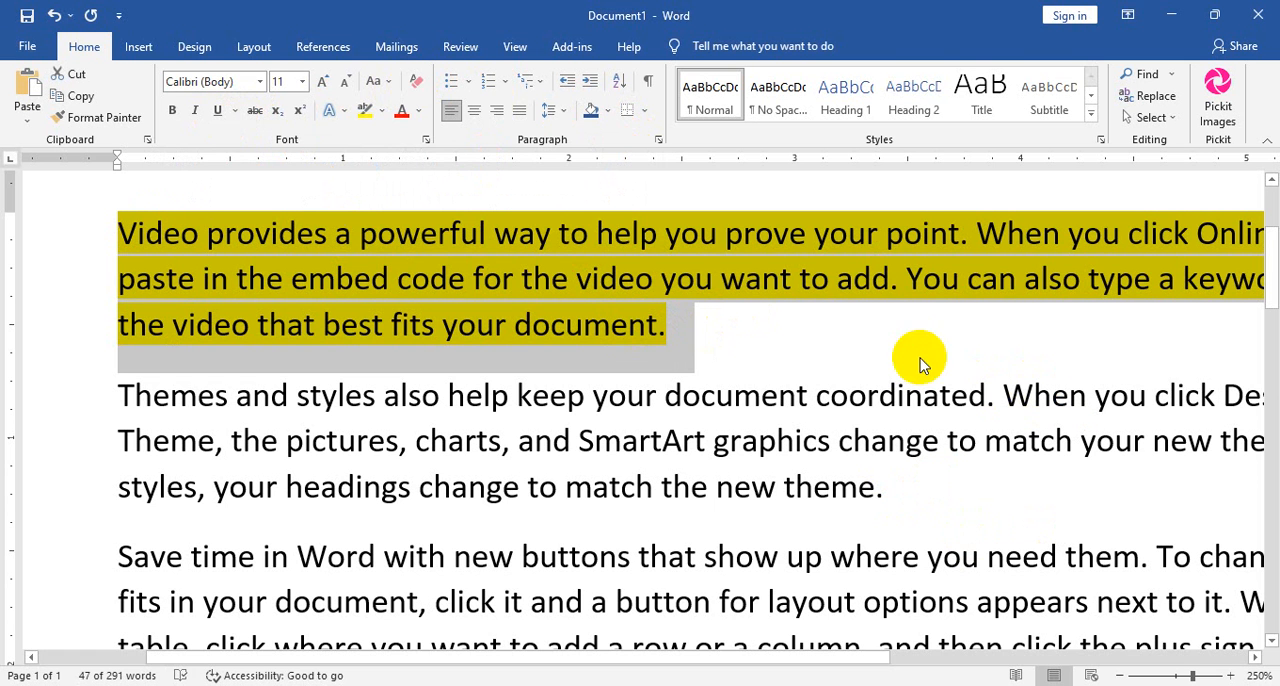
Remove the yellow highlight from the first paragraph, and select the whole paragraph.
left_click(382, 111)
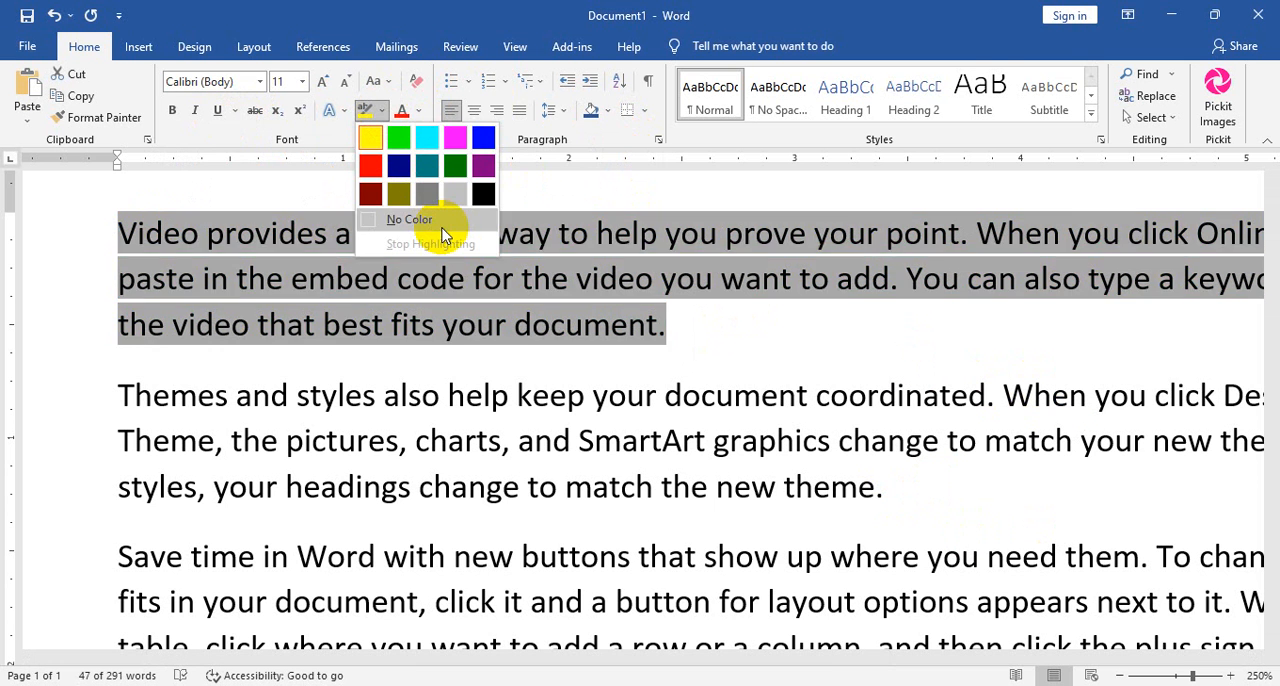
left_click(420, 216)
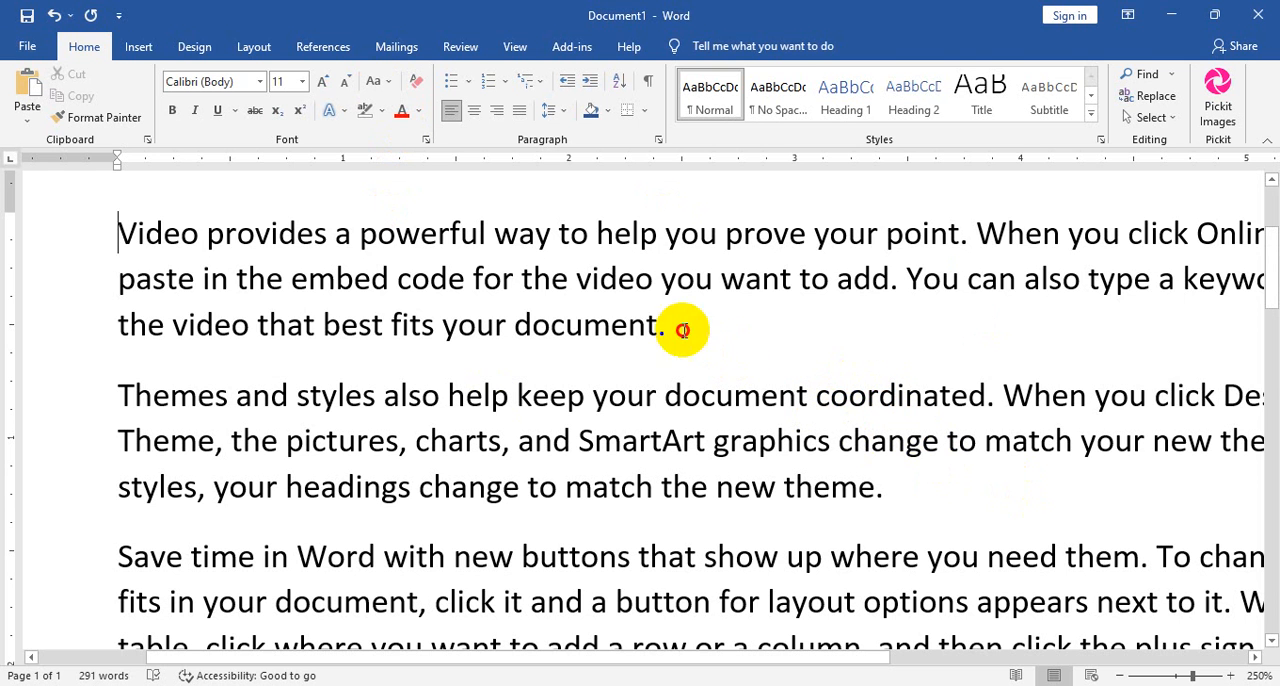
left_click_drag(680, 324, 116, 229)
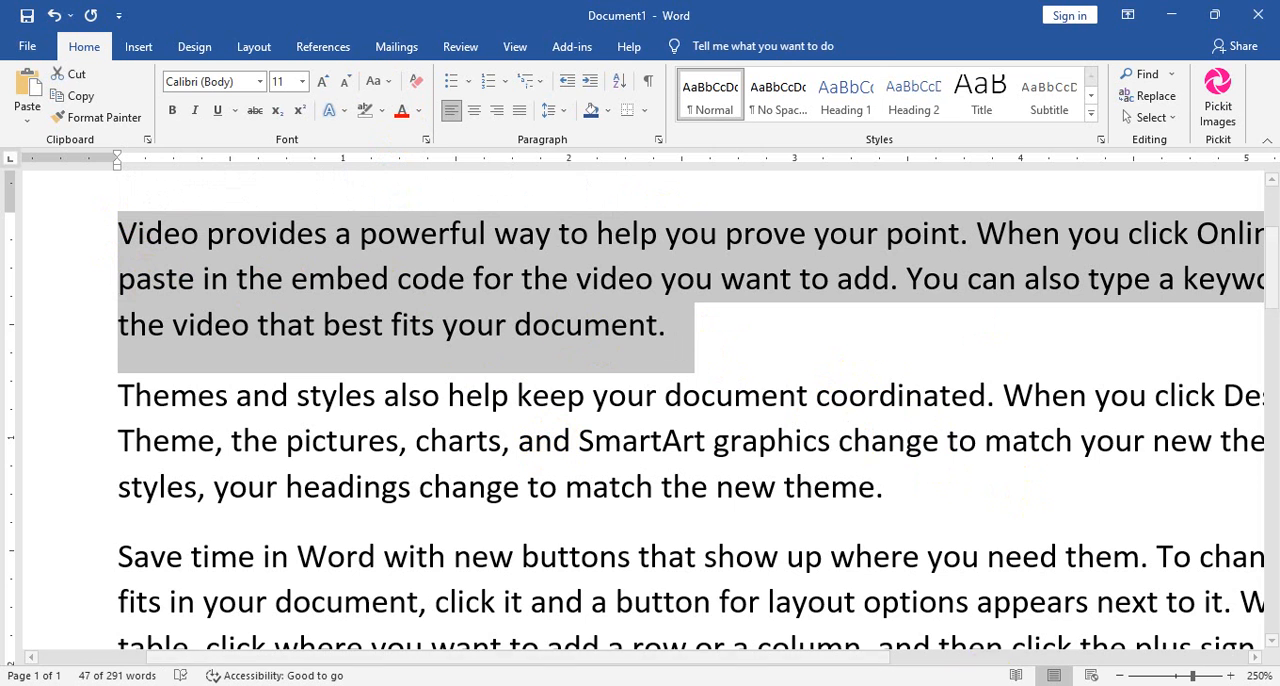
Switch to Firefox and search the web for "google font" in a new tab.
left_click(961, 684)
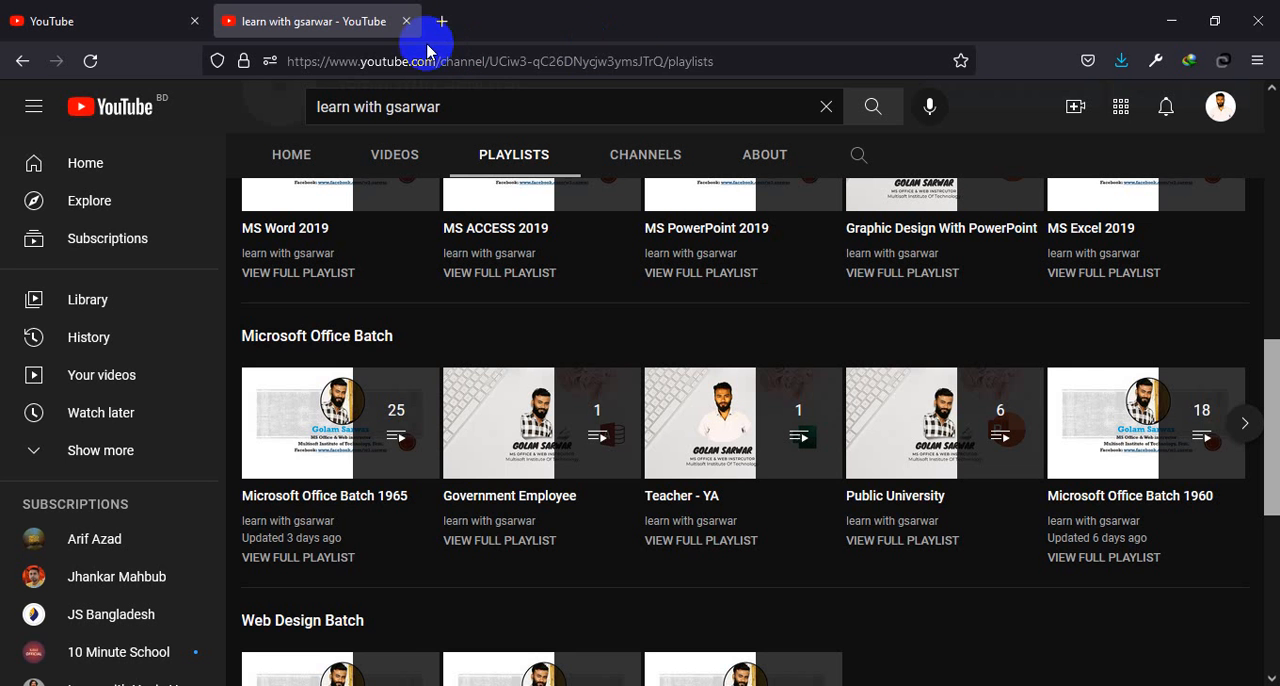
left_click(442, 22)
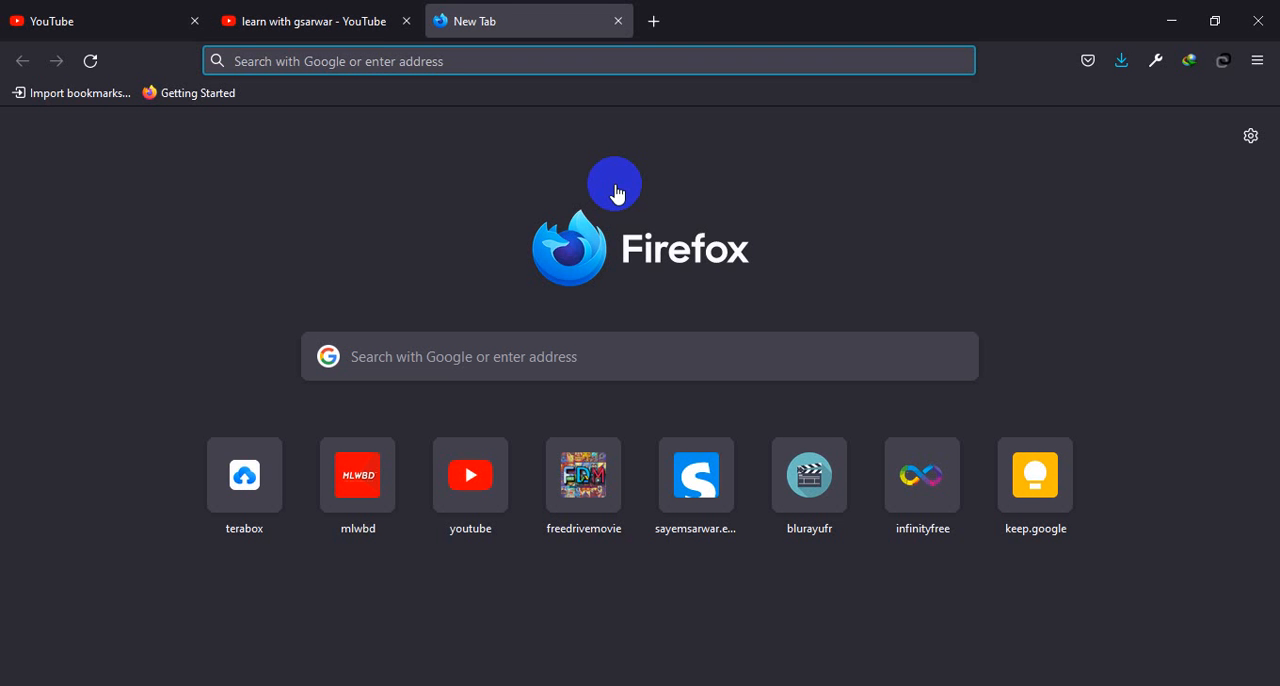
type("goo")
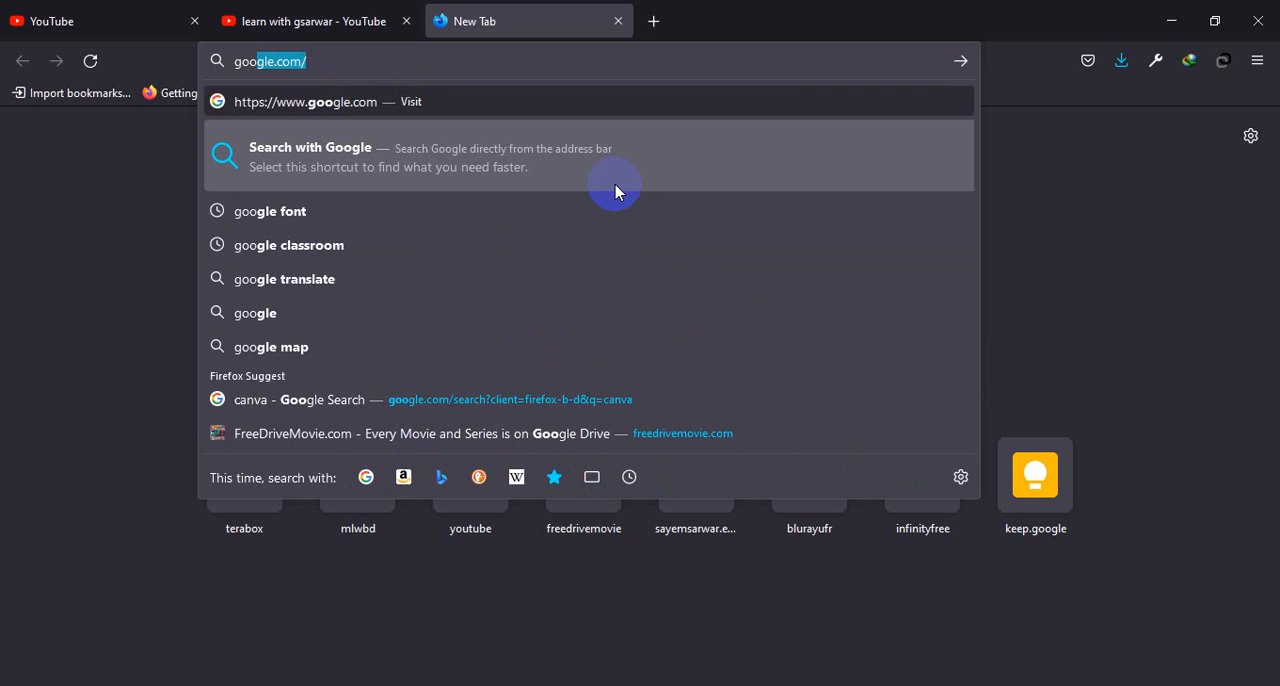
type("gle")
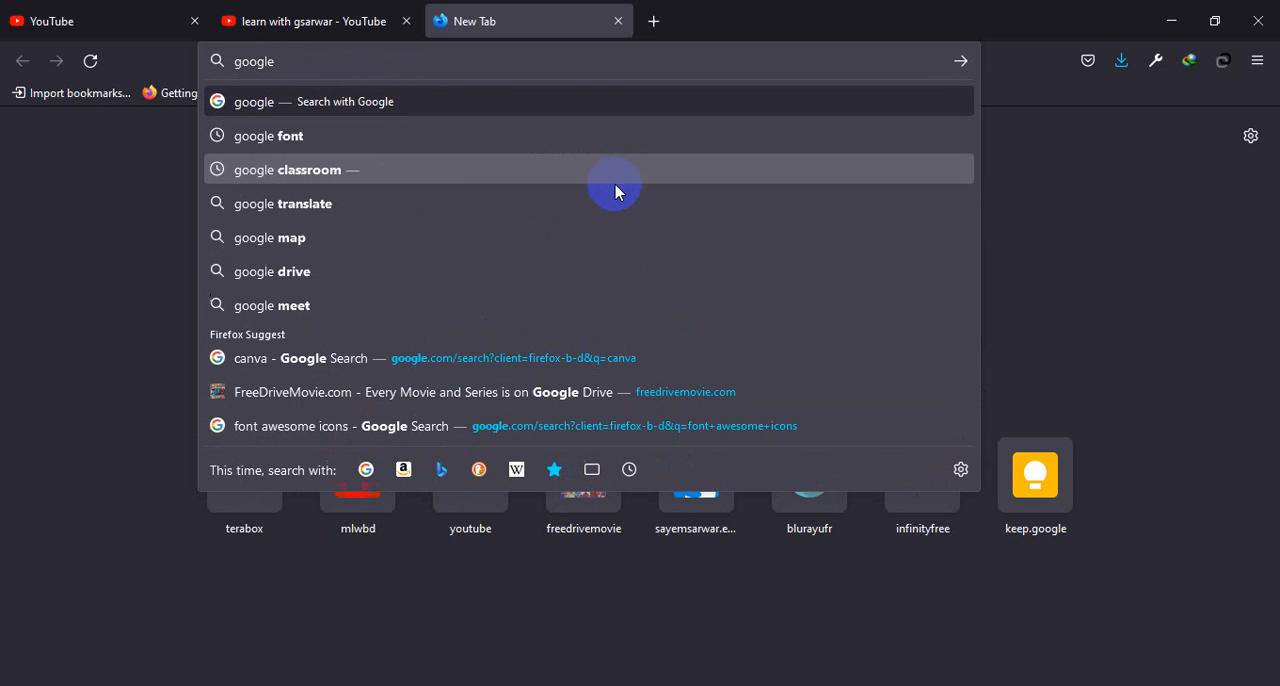
type(" font")
key("Return")
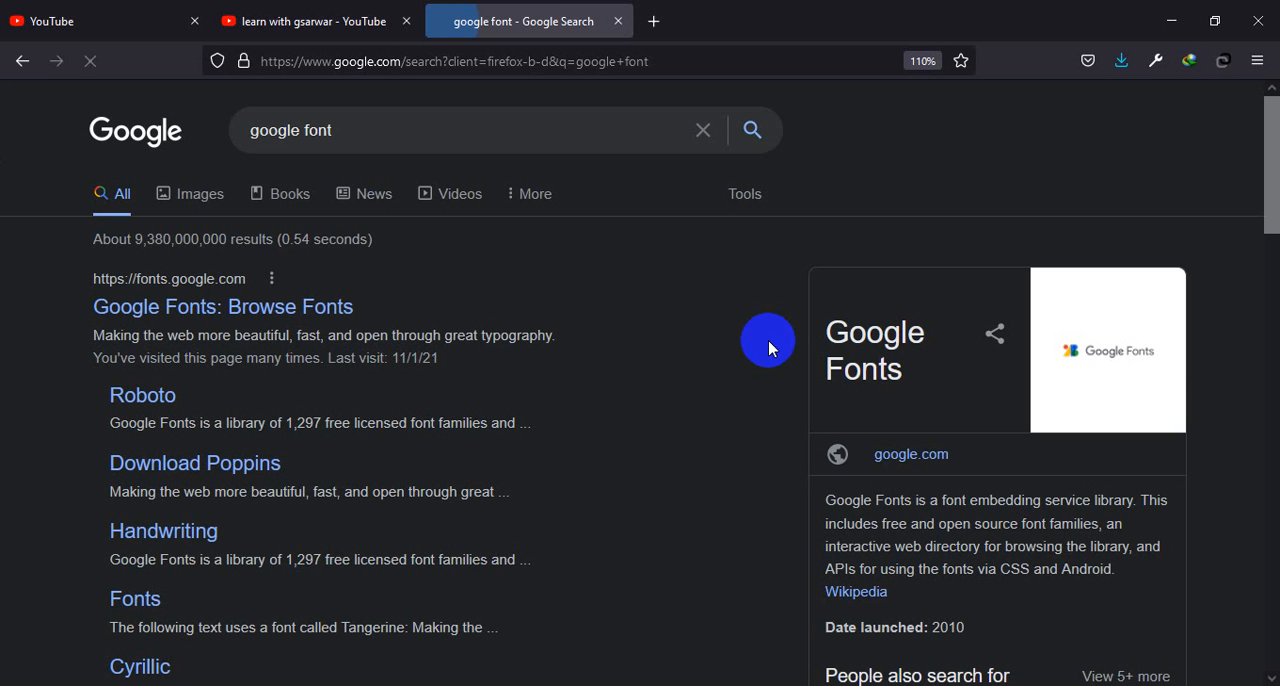
Open the Google Fonts site from the search results, and close its list of selected families.
left_click(226, 312)
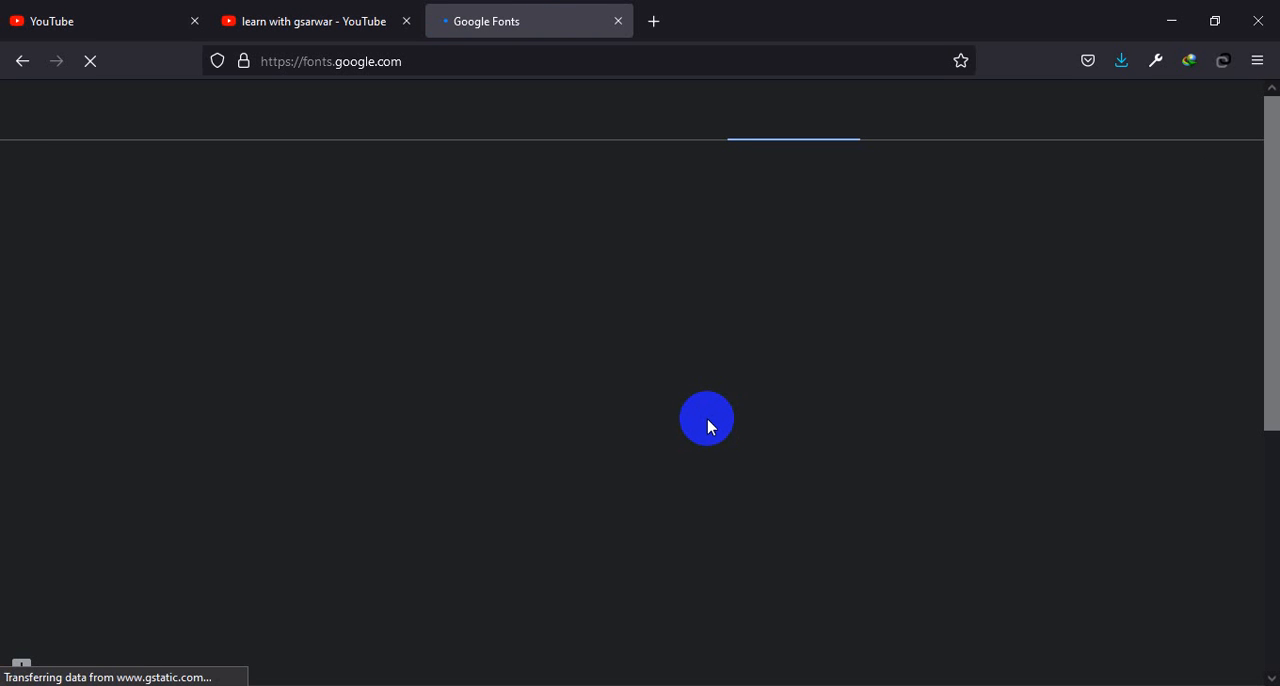
scroll(727, 432, "down", 5)
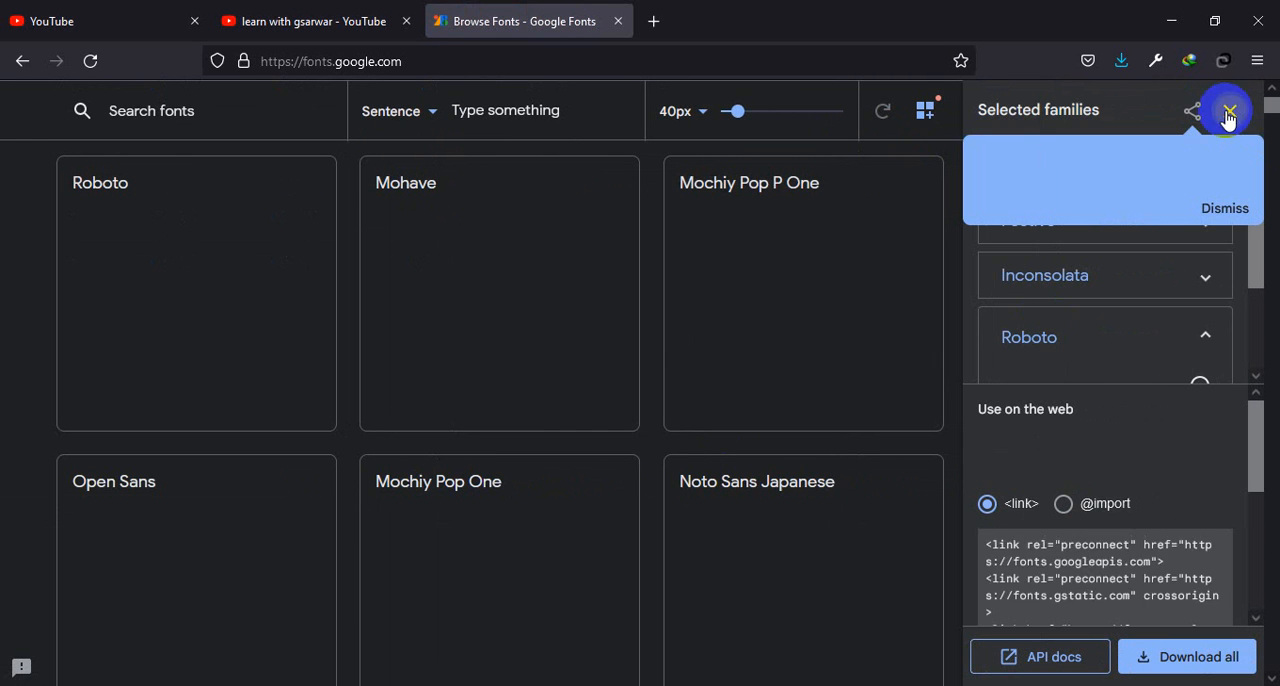
left_click(1230, 111)
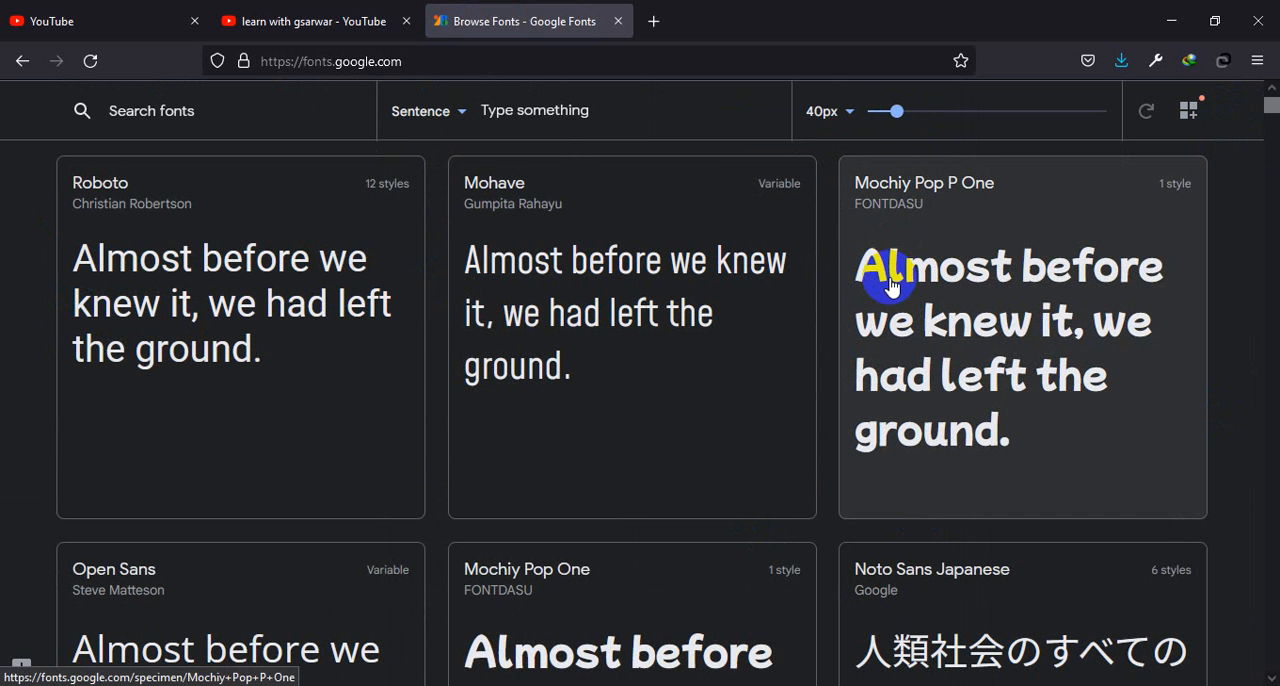
Examine the sample text of the different font families in the Google Fonts catalogue.
scroll(1006, 211, "down", 4)
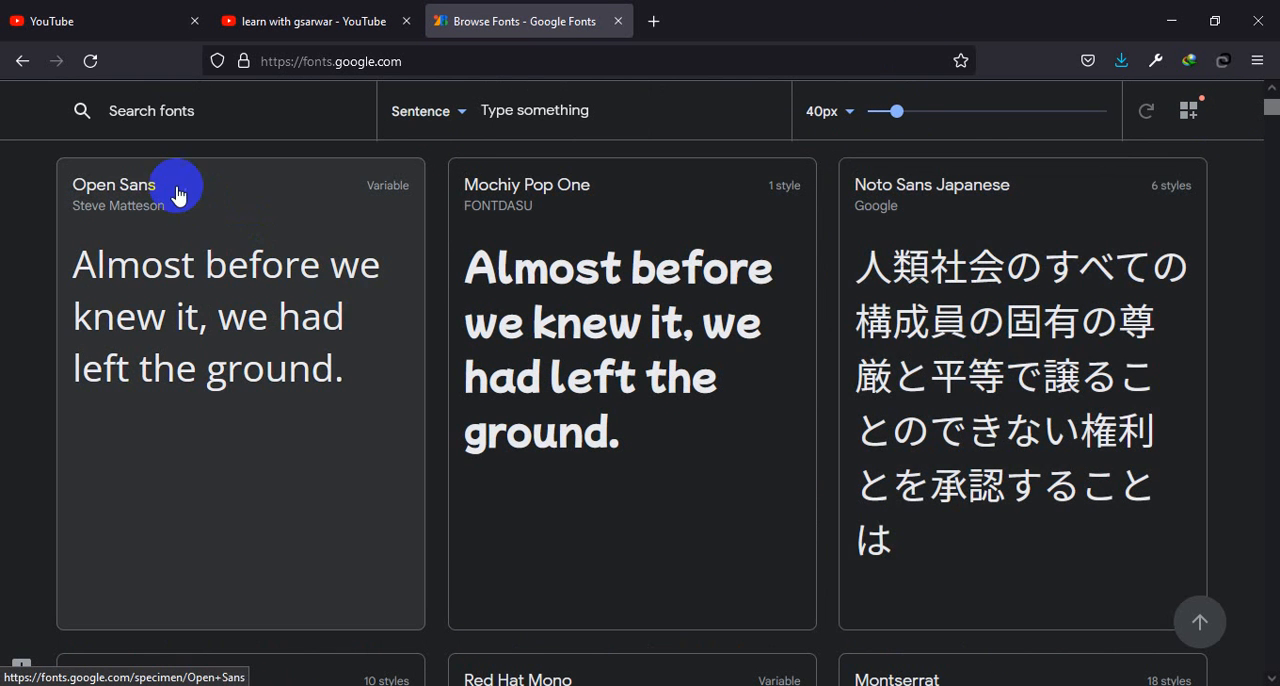
scroll(548, 250, "down", 2)
scroll(545, 250, "down", 3)
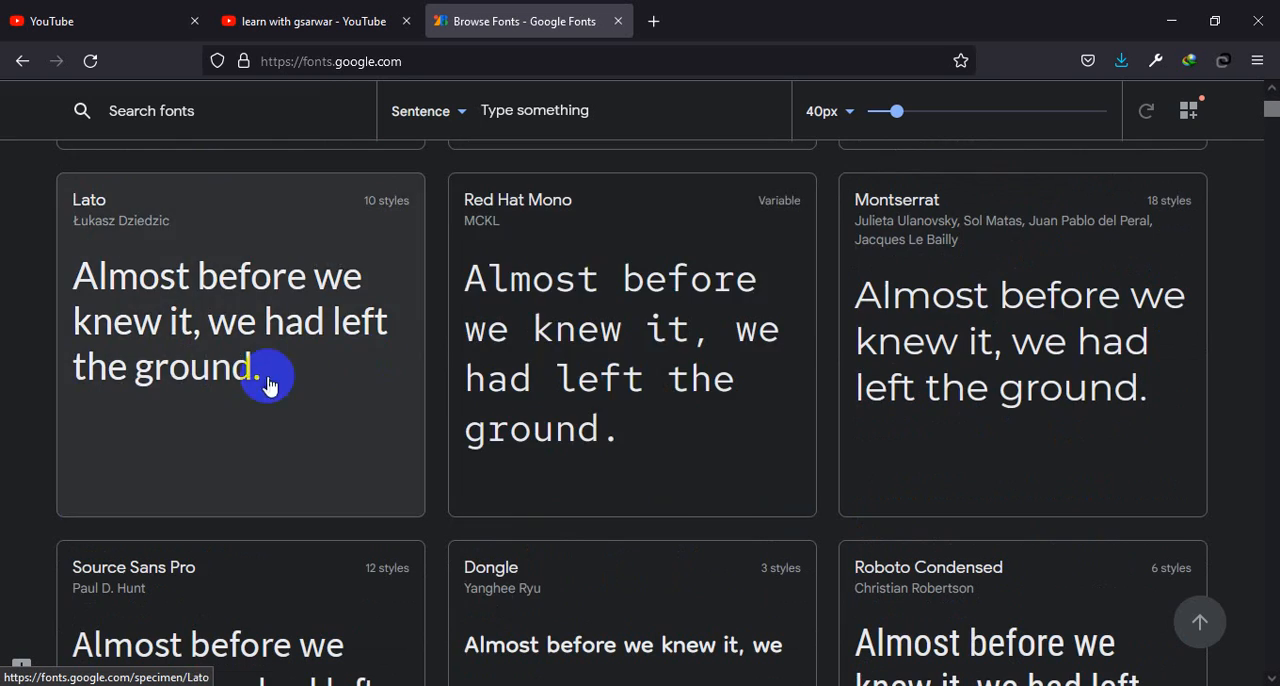
scroll(914, 391, "down", 4)
scroll(760, 424, "down", 15)
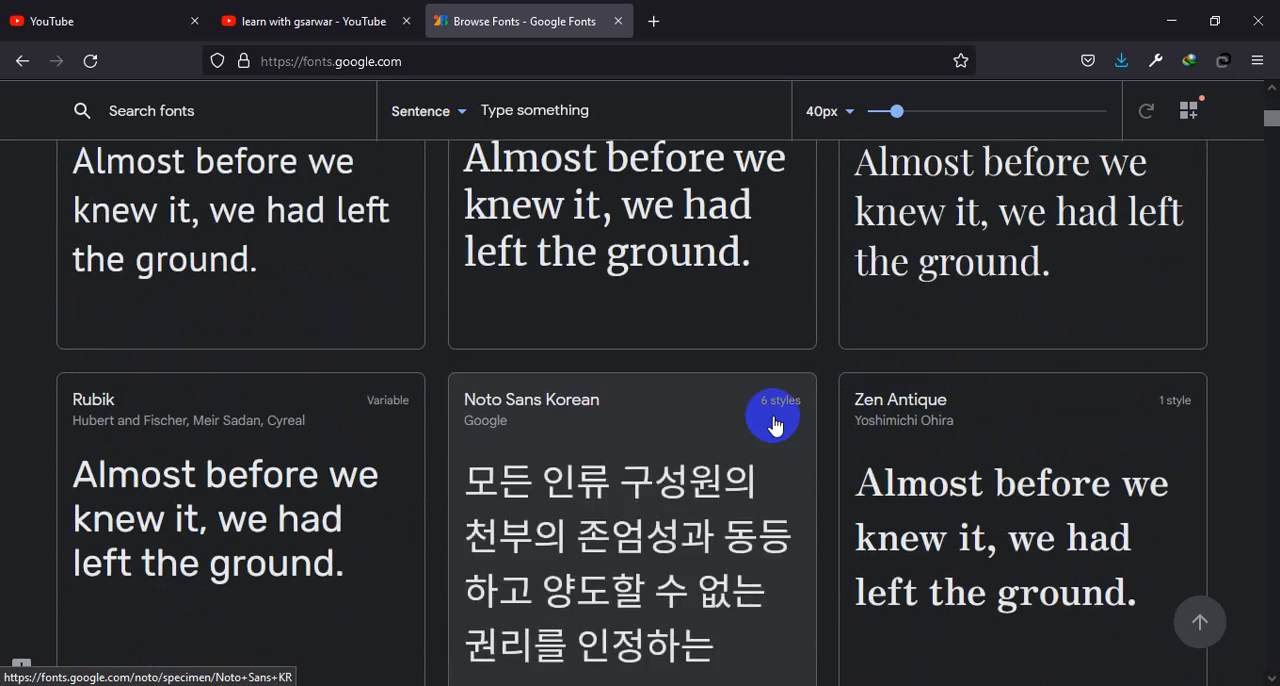
scroll(776, 426, "down", 10)
scroll(776, 426, "down", 15)
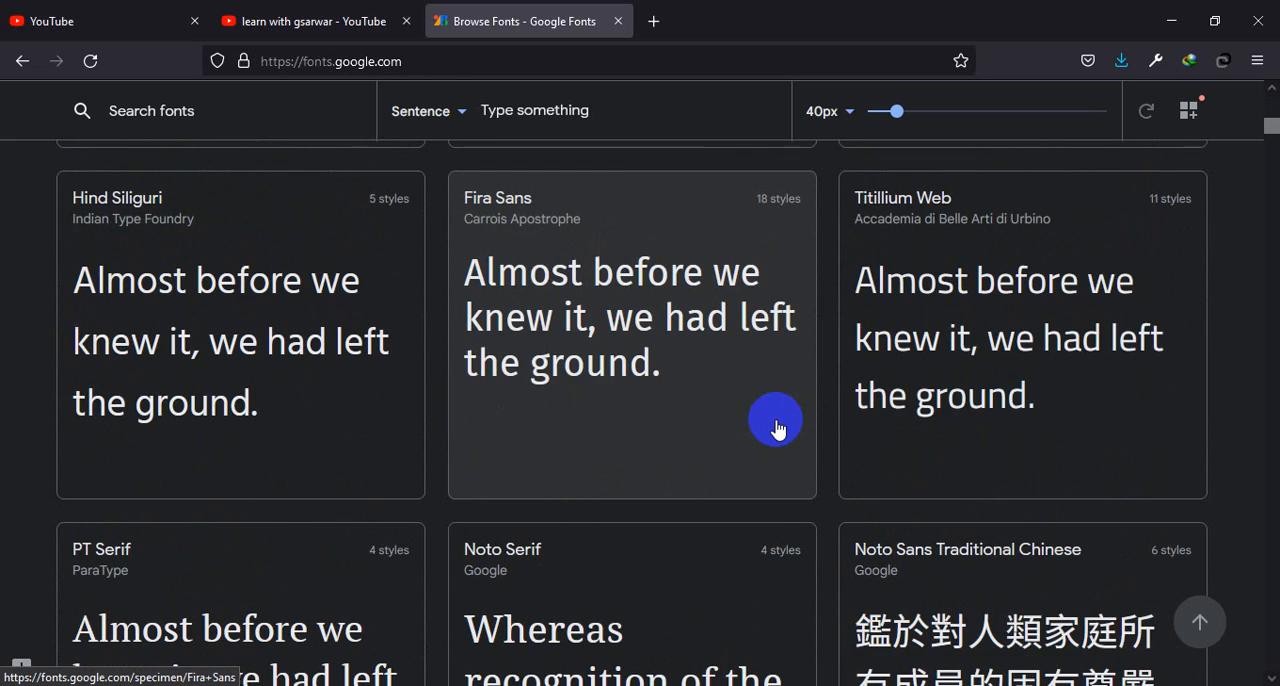
scroll(777, 429, "up", 4)
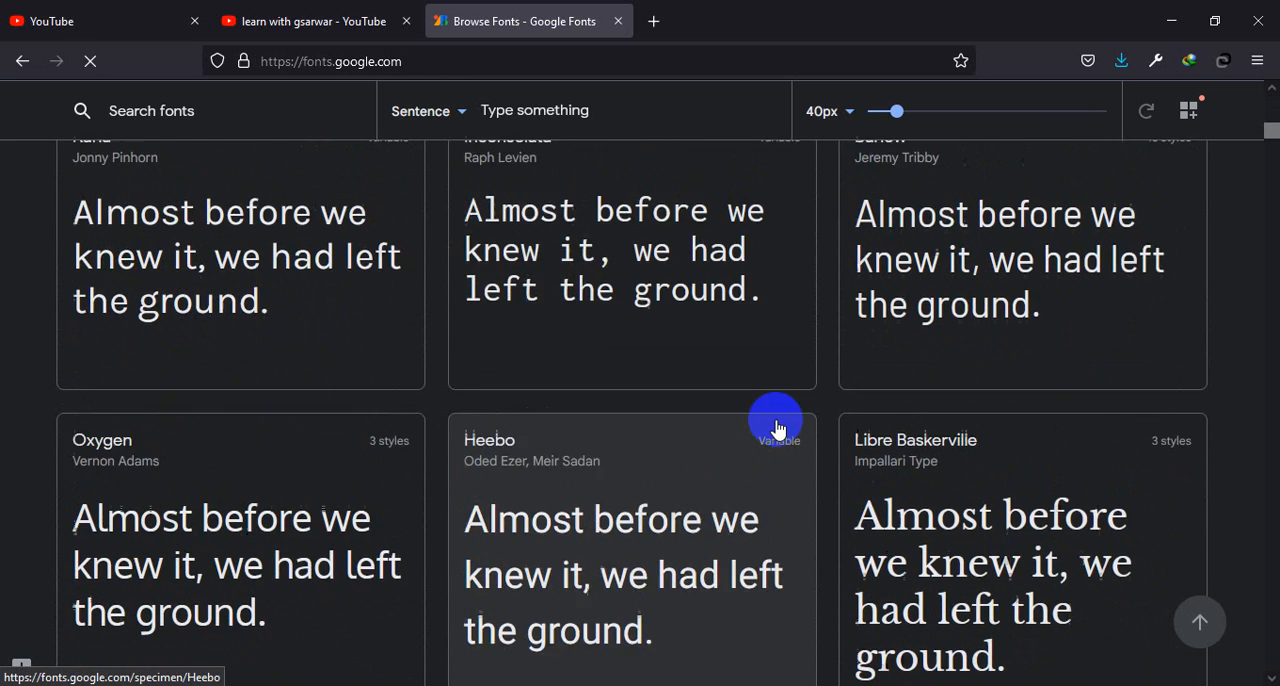
scroll(637, 500, "down", 4)
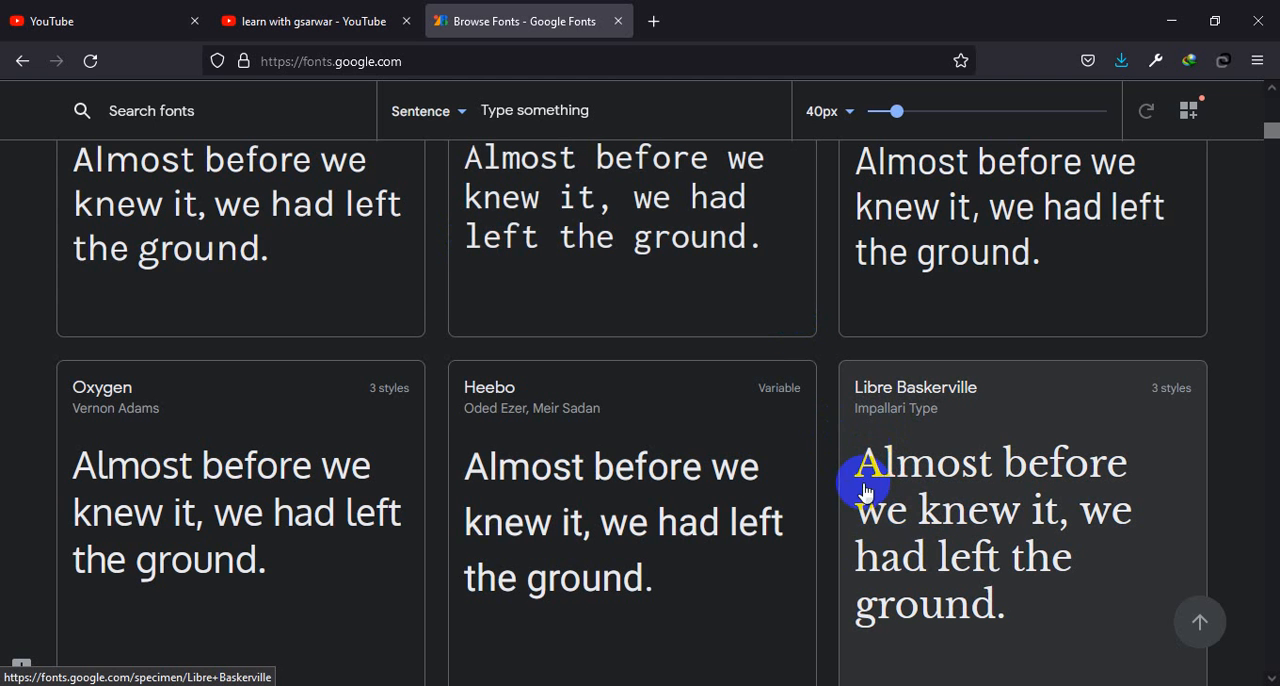
left_click_drag(849, 477, 880, 472)
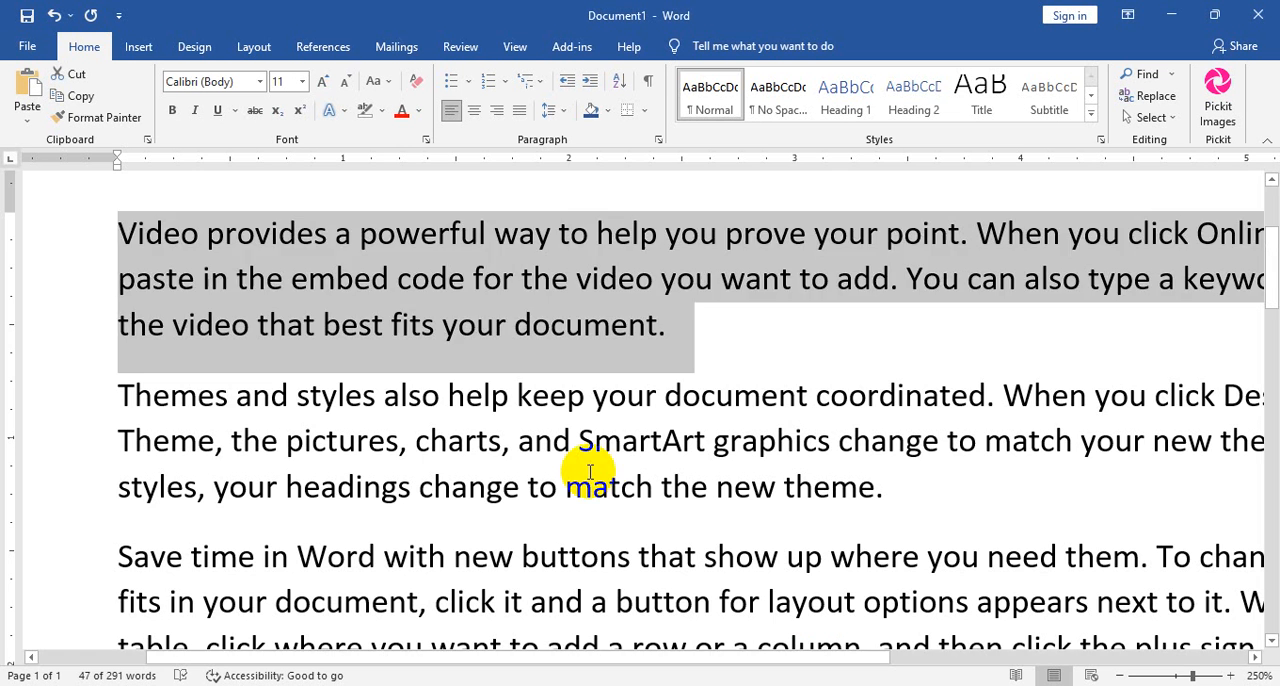
Switch back to Word and set the first paragraph's font to Berlin Sans FB Demi.
scroll(590, 472, "up", 3)
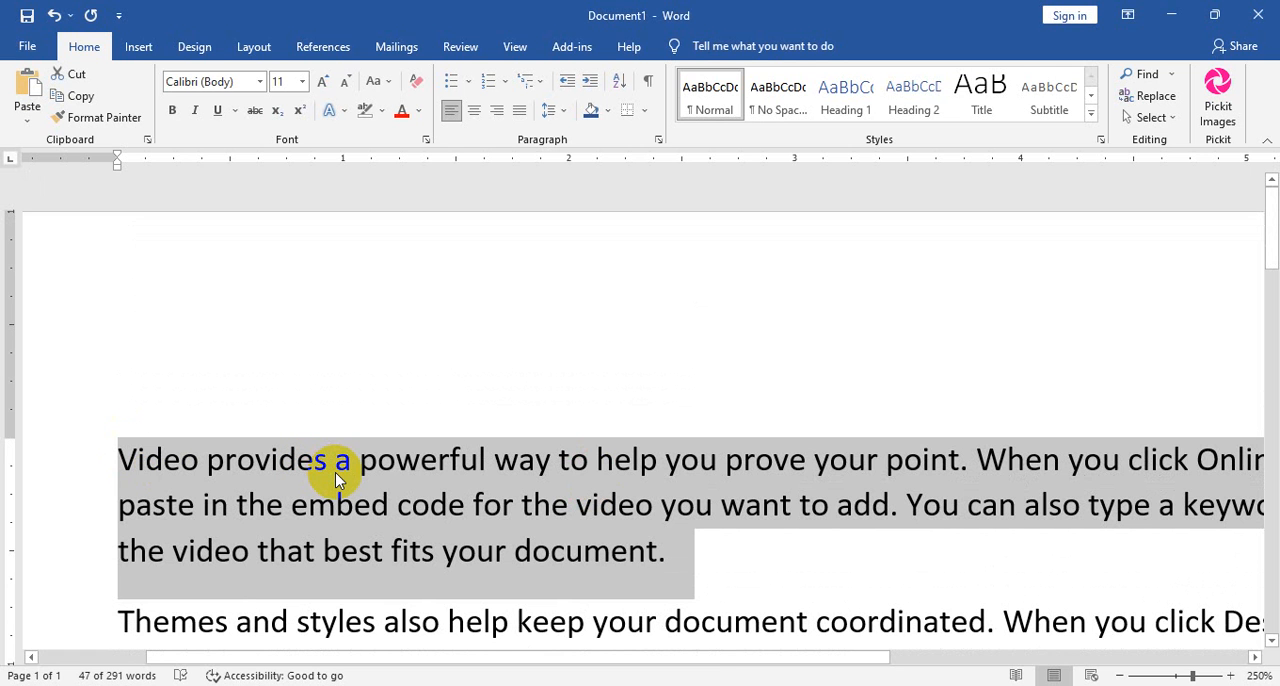
left_click(261, 83)
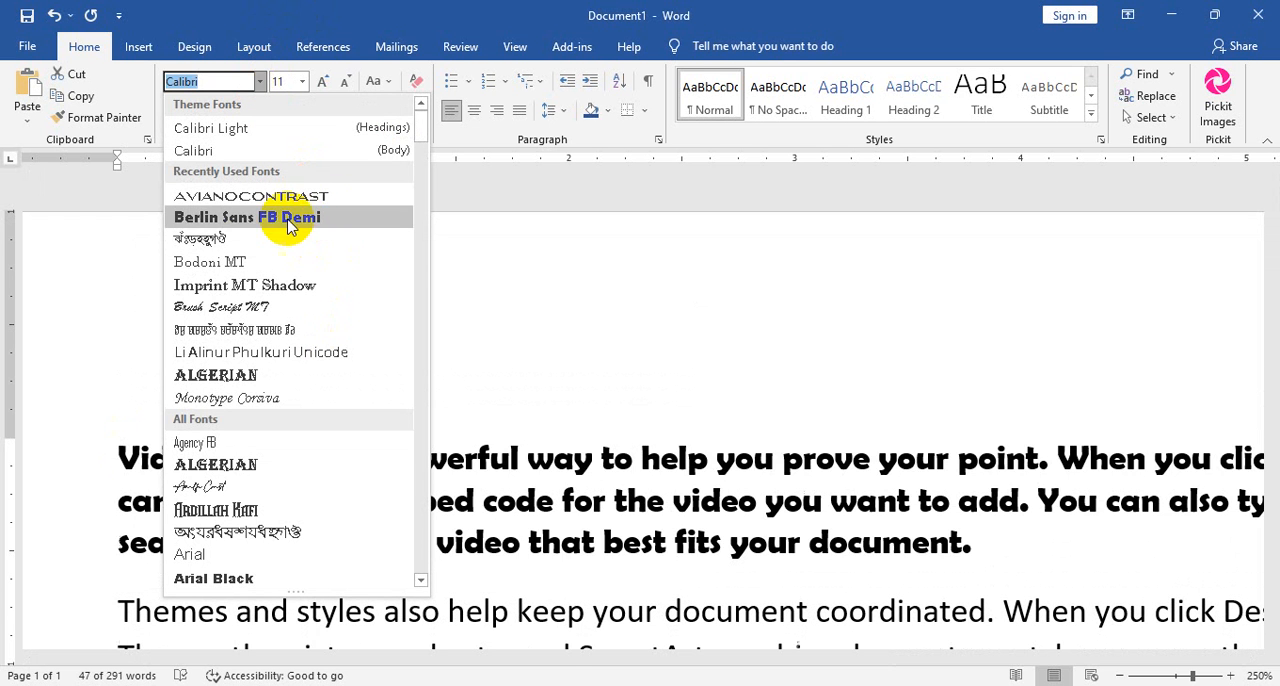
left_click(288, 219)
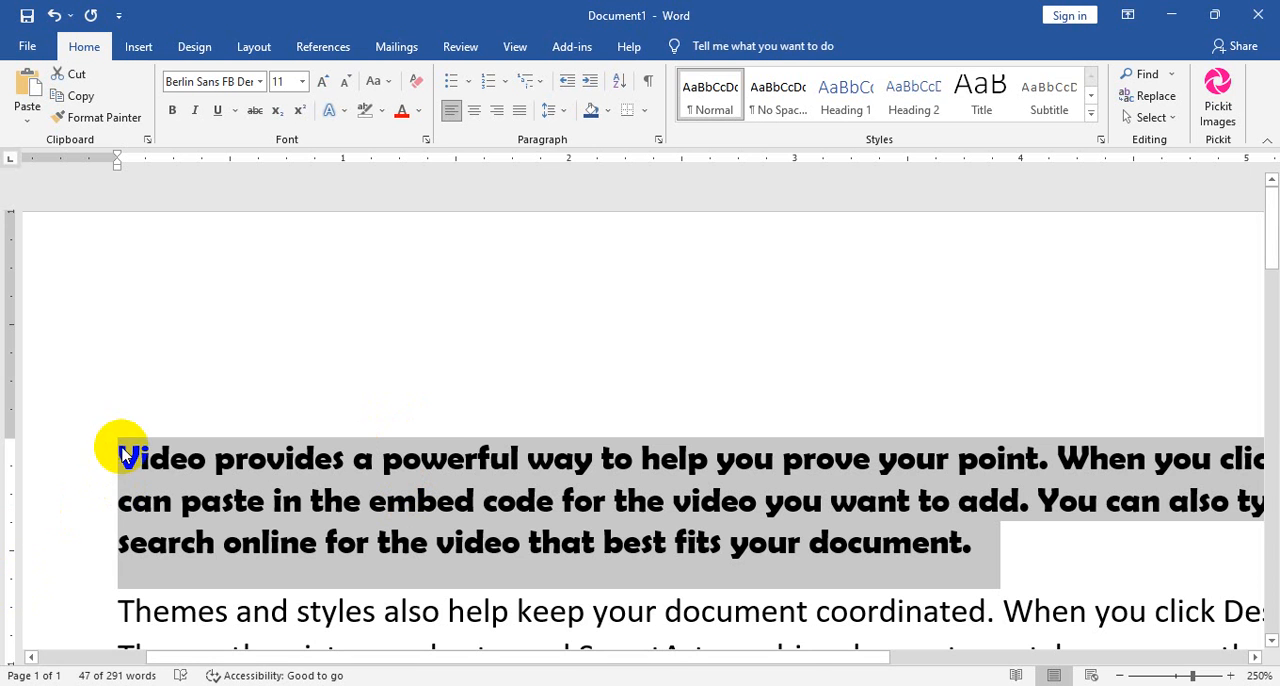
Add a new paragraph containing the letter "v" after the second paragraph.
scroll(440, 600, "down", 3)
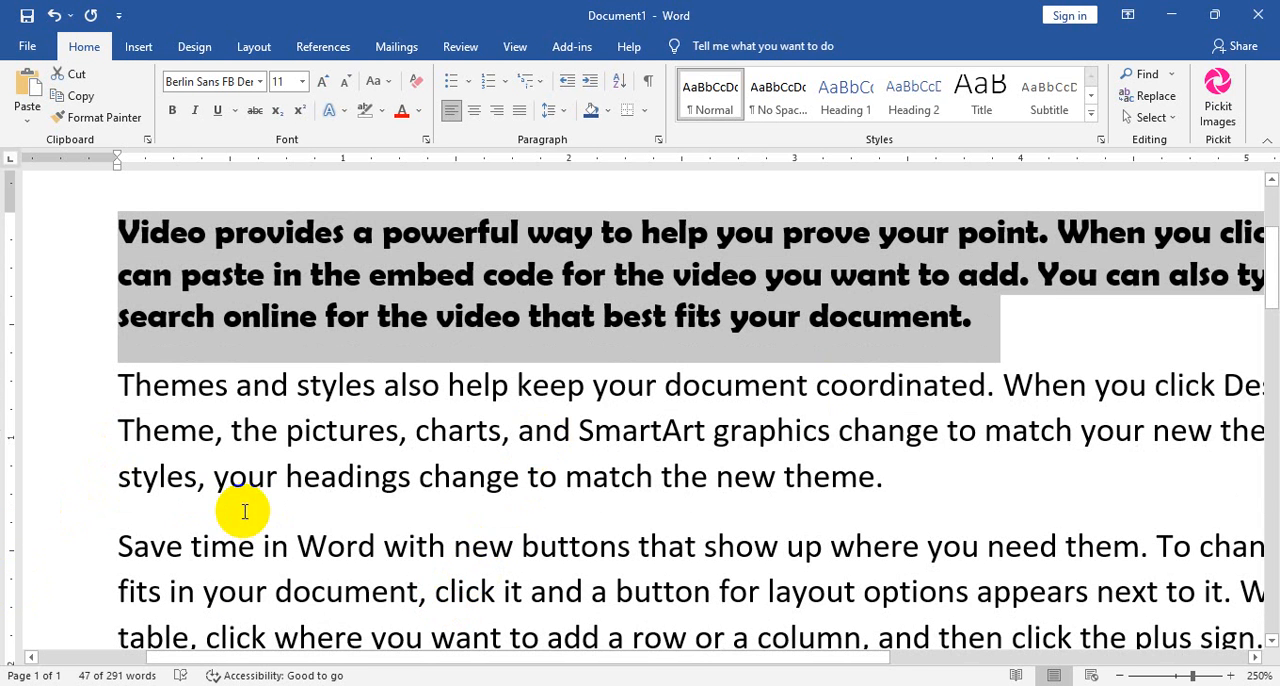
left_click(919, 478)
key("Return")
type("v")
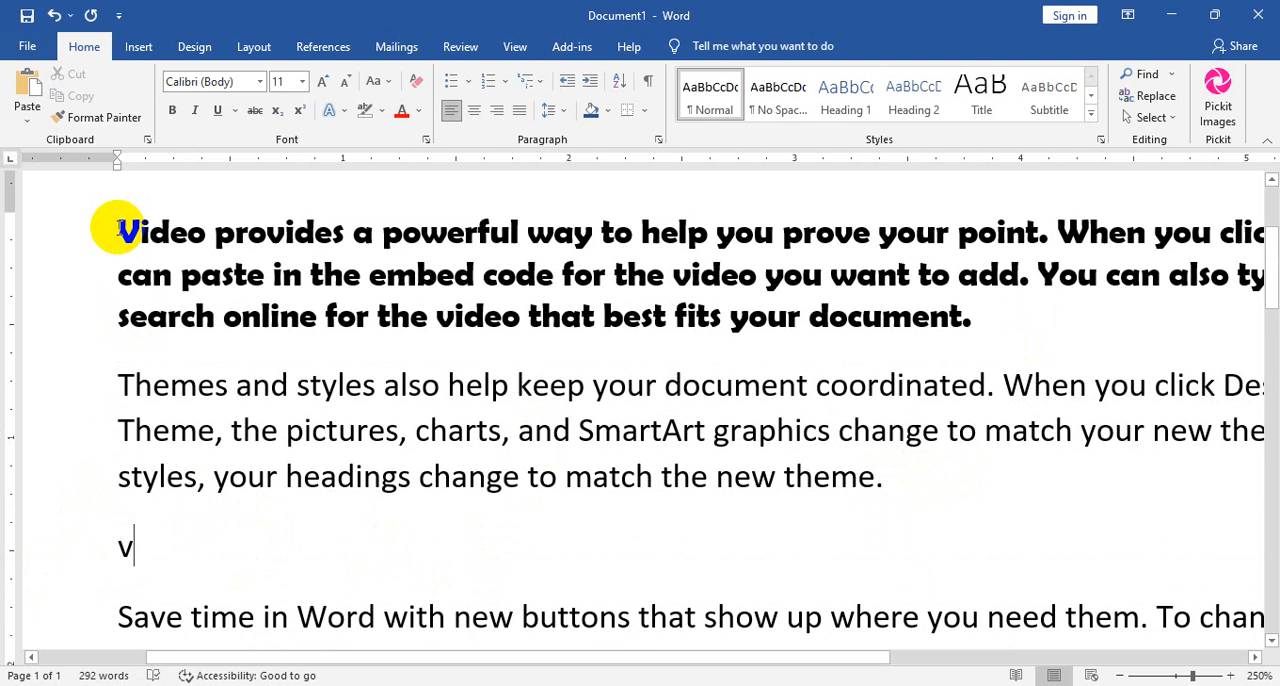
Set the first paragraph's font to Ardillah Kafi.
left_click_drag(1000, 316, 87, 222)
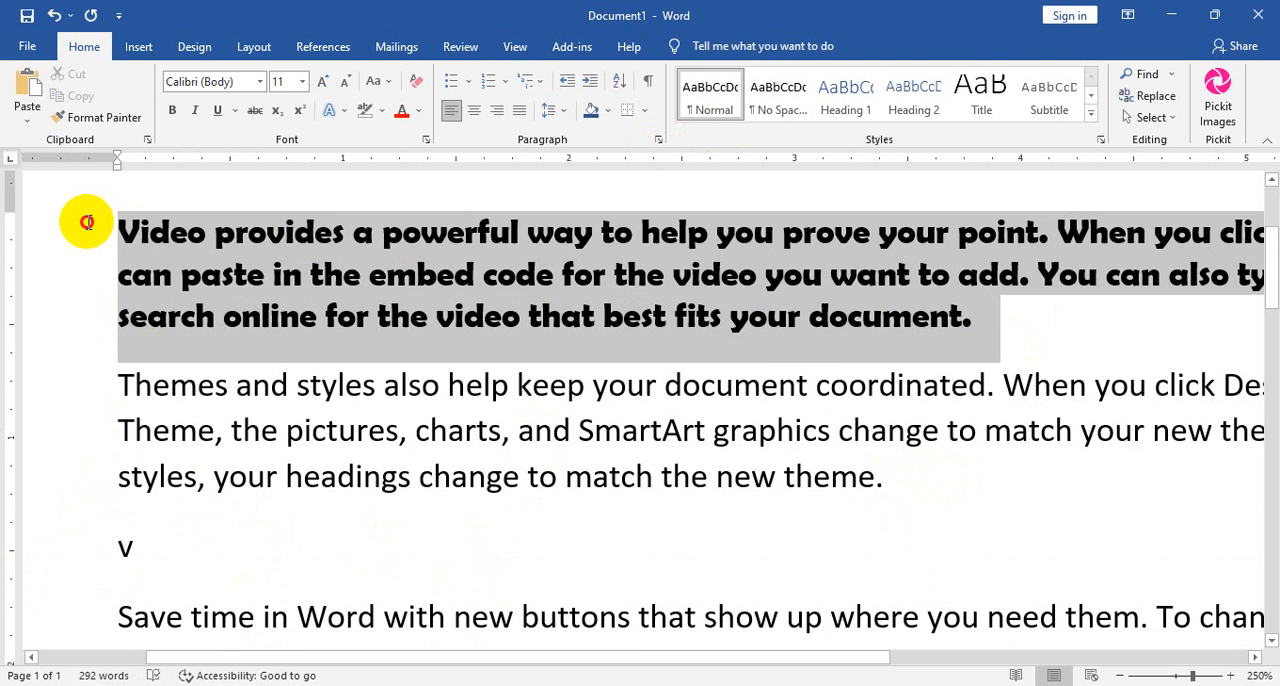
left_click(260, 81)
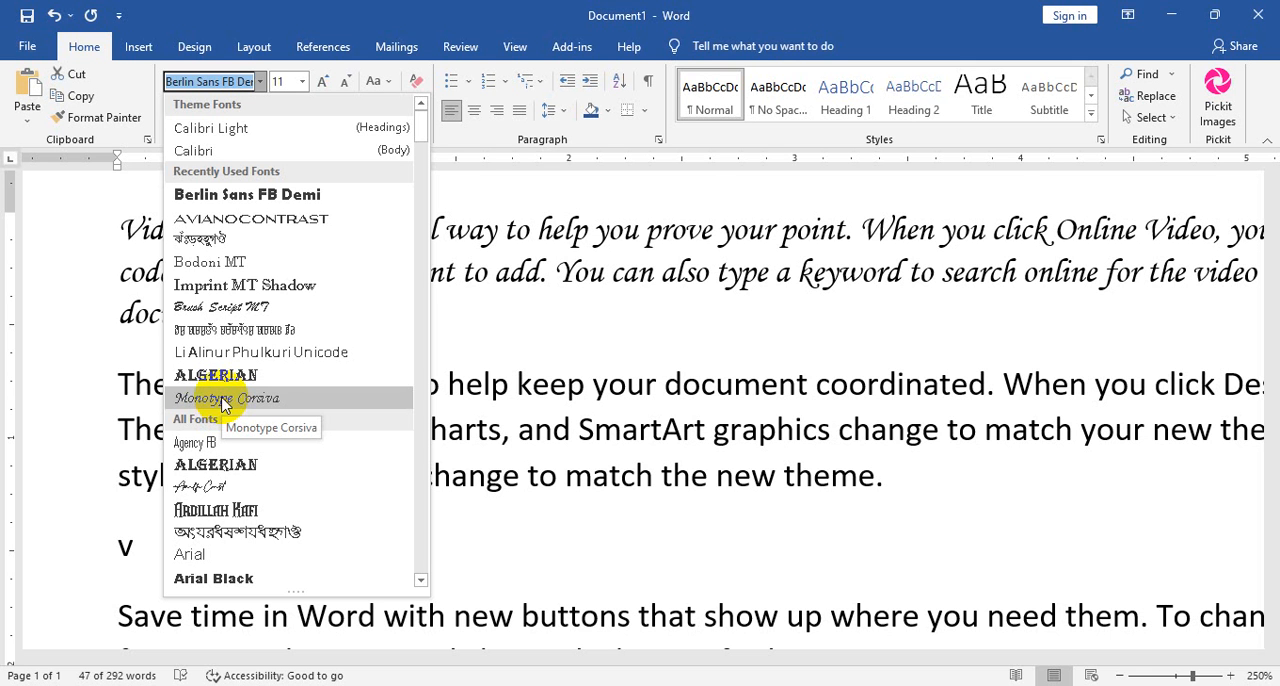
scroll(222, 402, "down", 2)
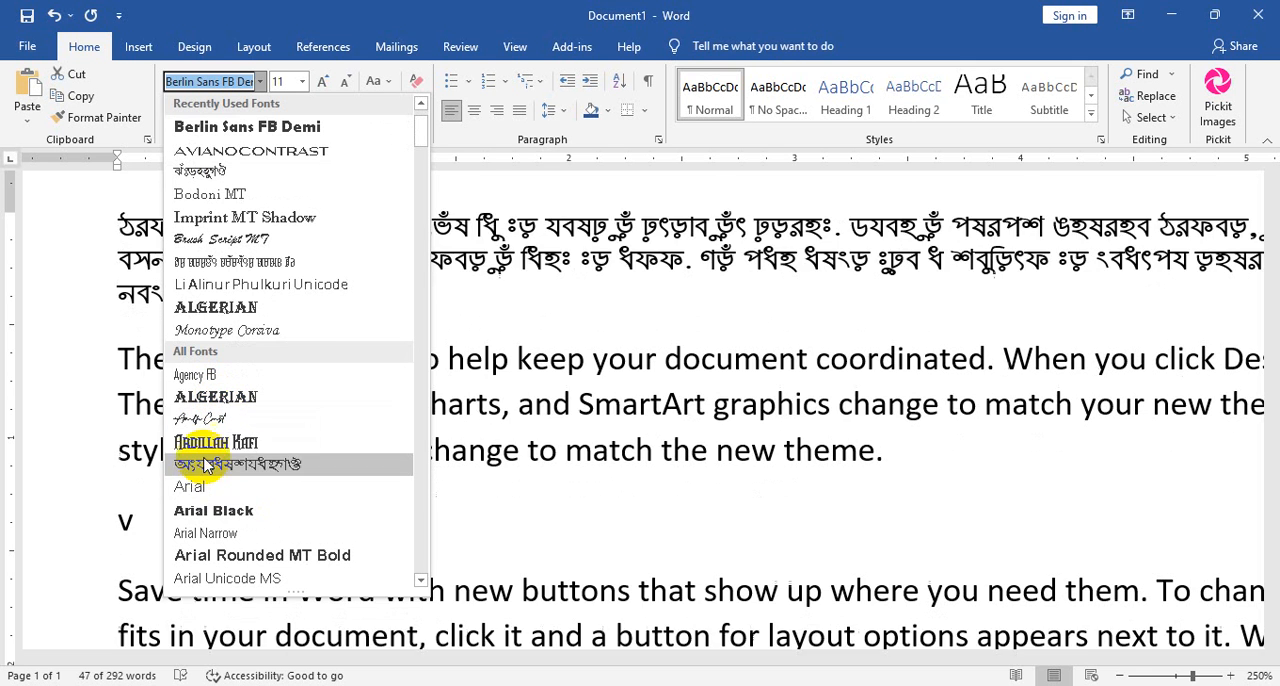
left_click(207, 445)
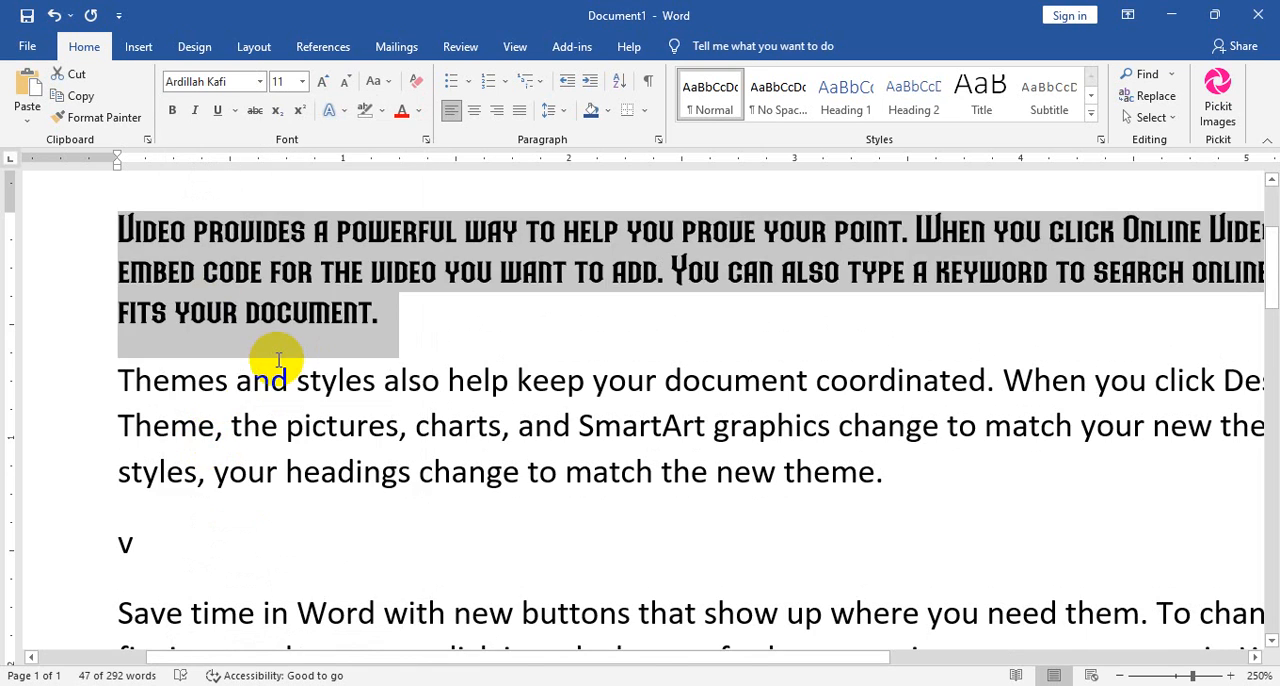
scroll(274, 362, "up", 12)
scroll(274, 362, "up", 13)
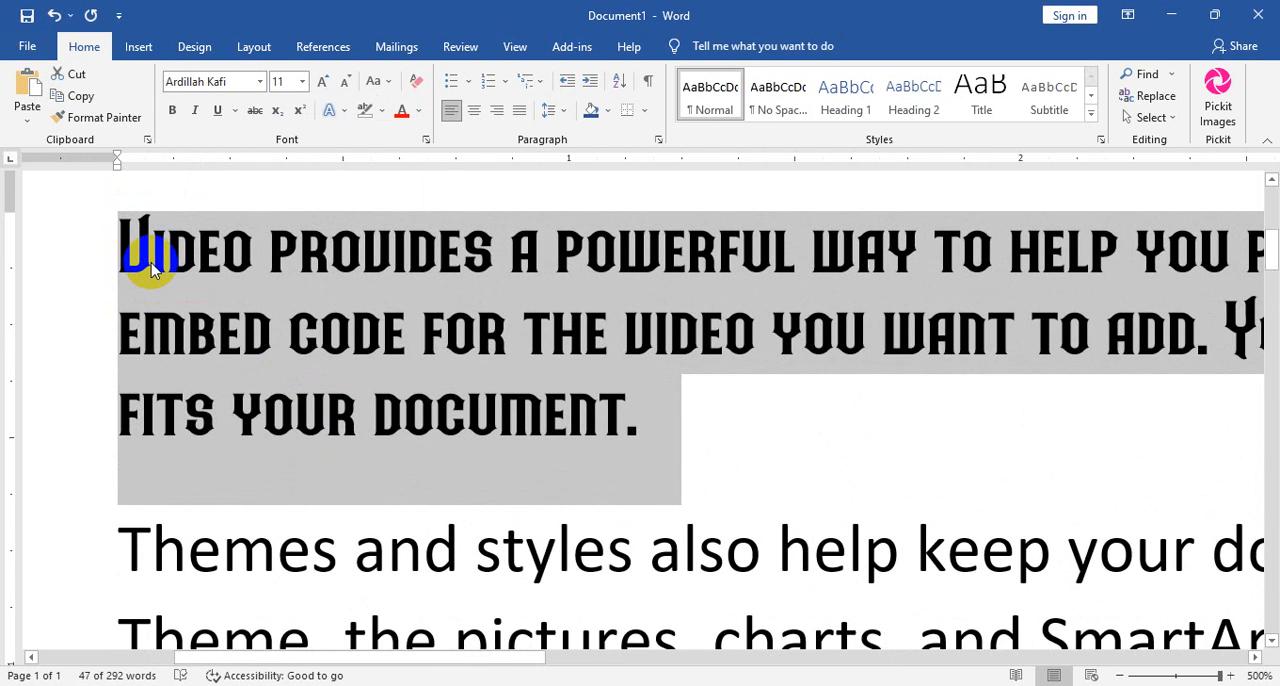
scroll(150, 268, "down", 8)
scroll(86, 286, "up", 8)
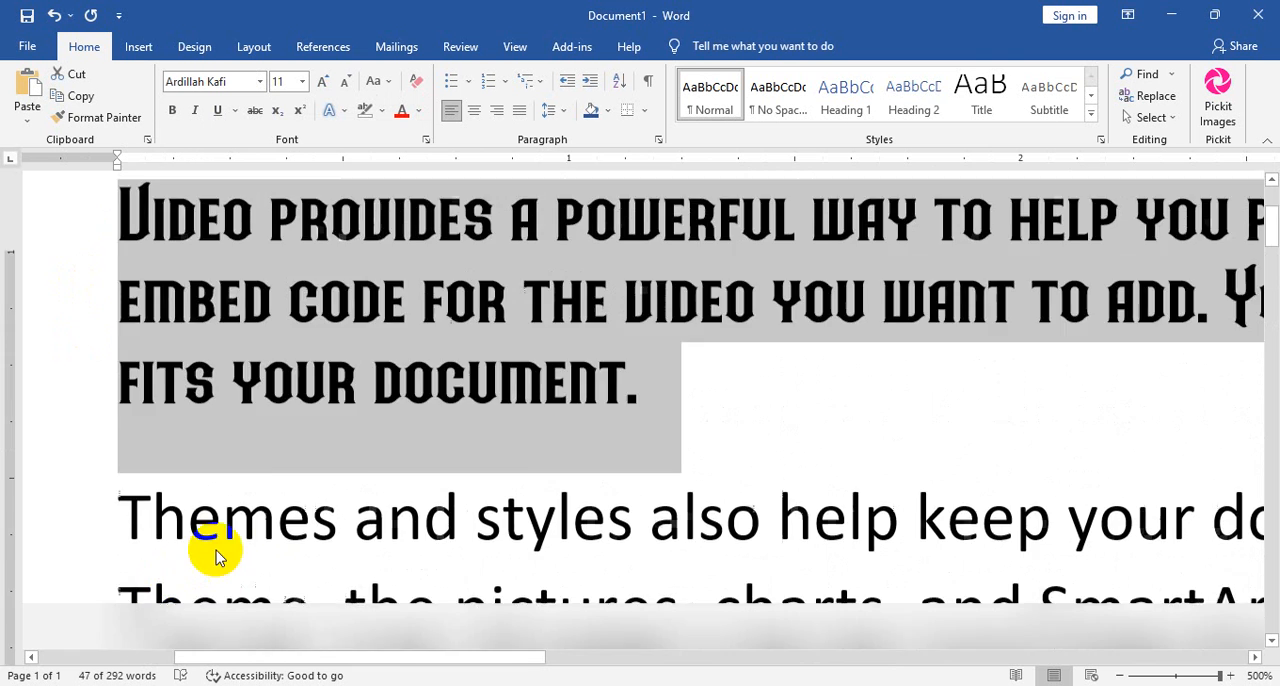
scroll(123, 363, "down", 2)
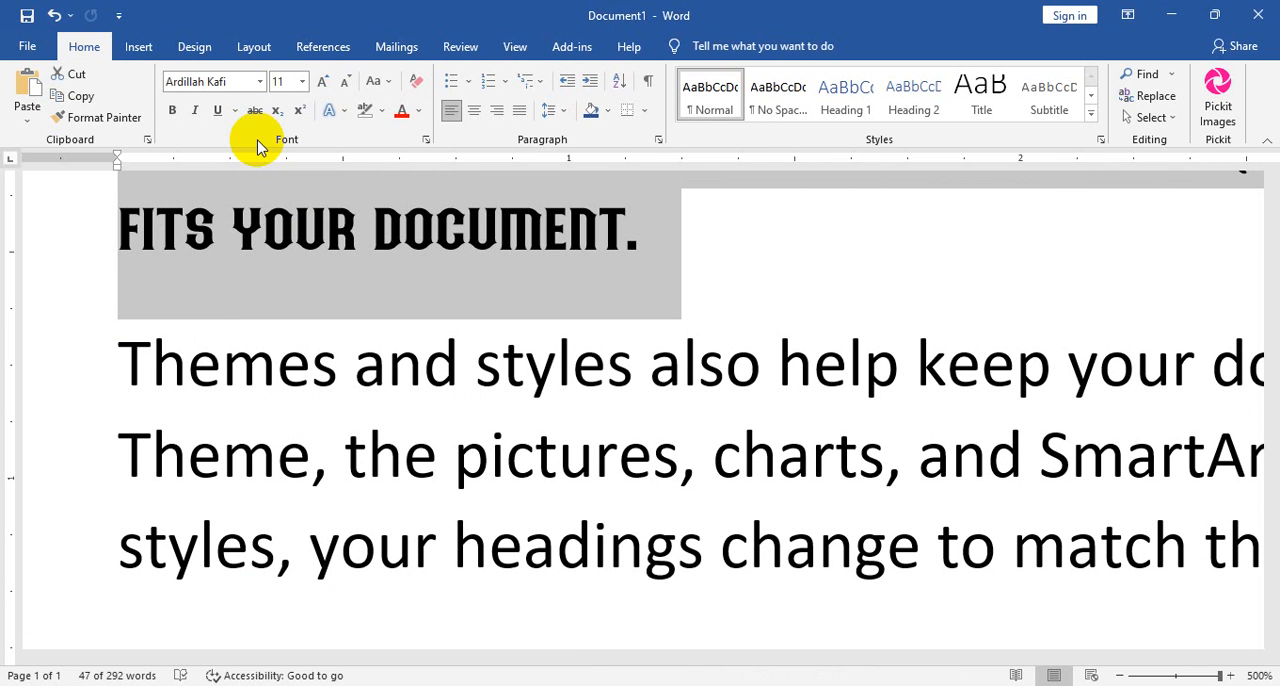
left_click(260, 83)
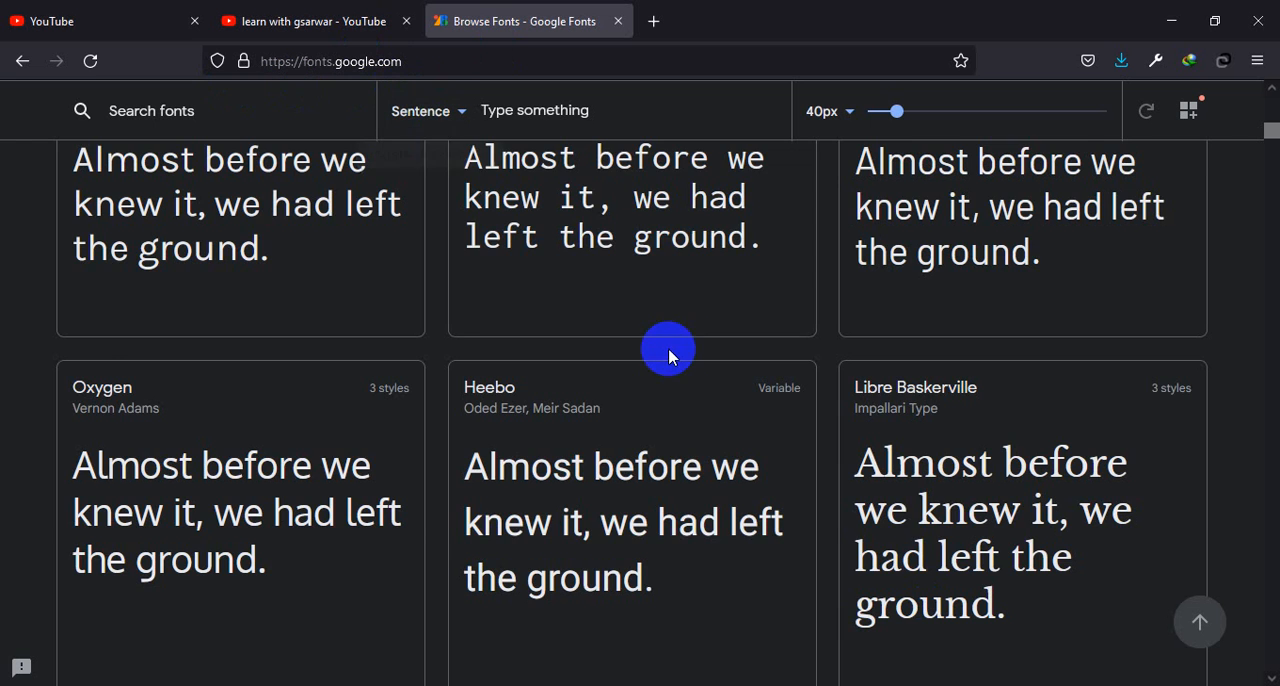
Browse the Google Fonts catalogue in the browser and open the Lobster font family's page.
scroll(666, 349, "down", 10)
scroll(697, 381, "down", 3)
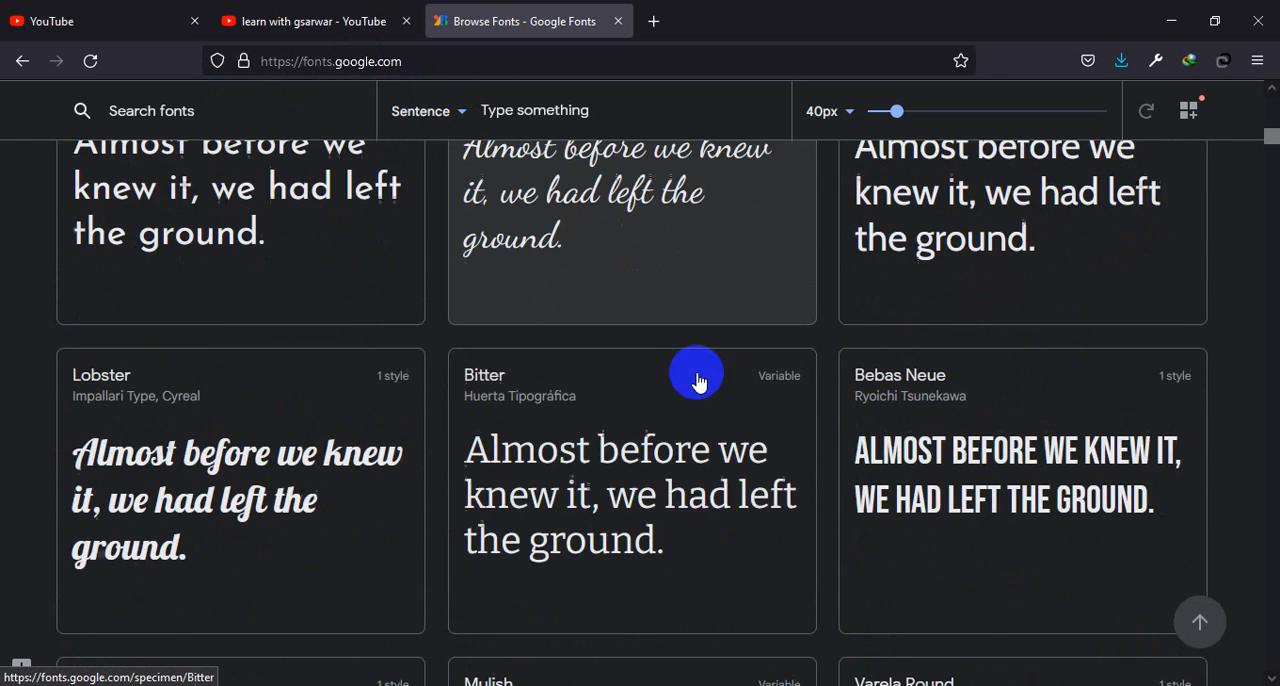
scroll(694, 377, "up", 2)
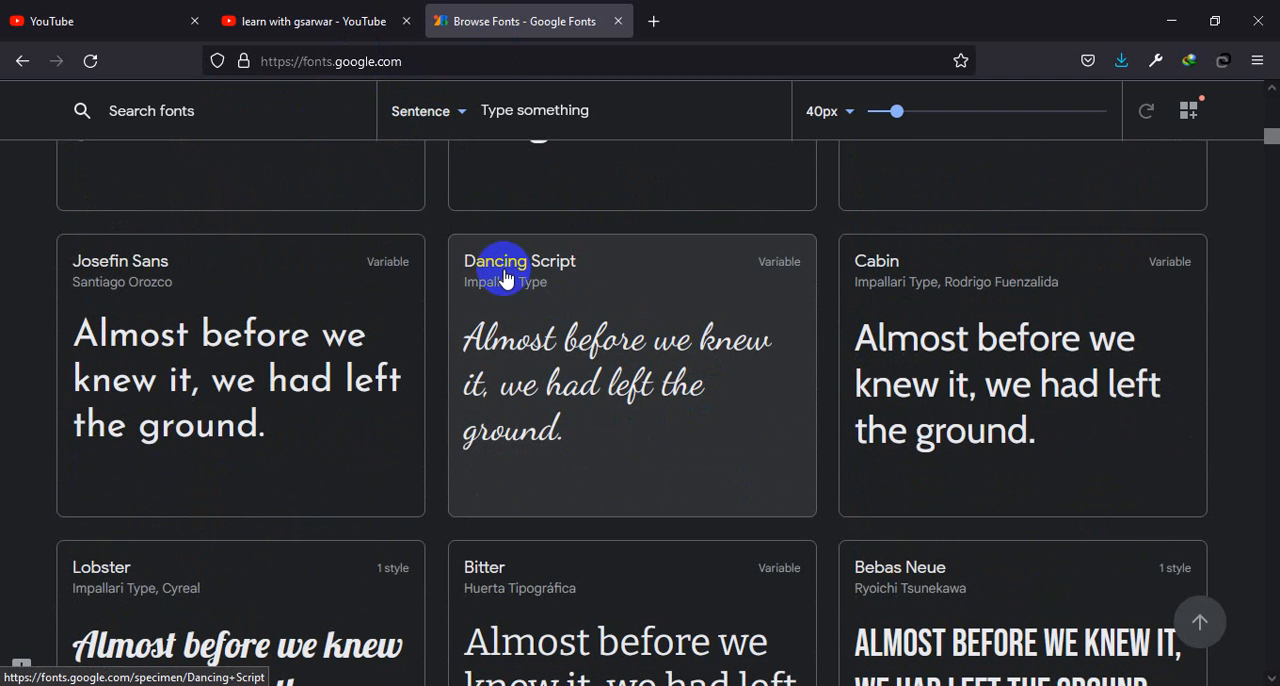
scroll(610, 360, "down", 3)
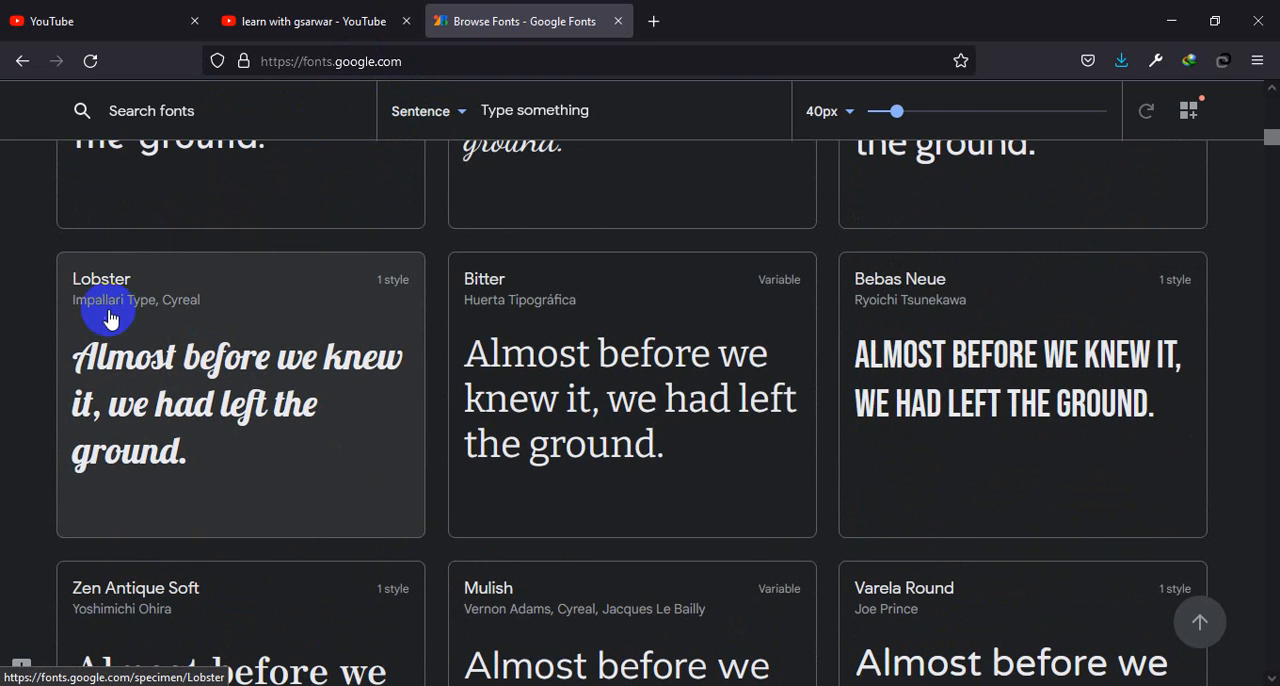
scroll(325, 355, "up", 5)
left_click(325, 355)
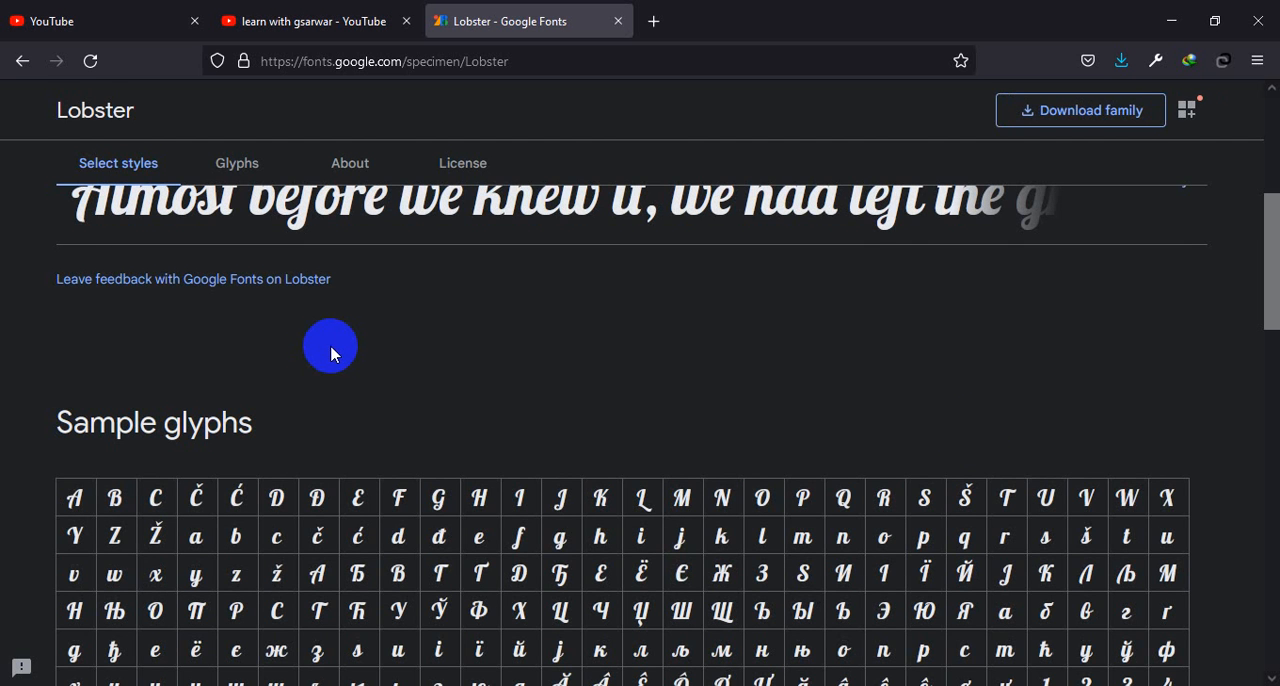
scroll(363, 389, "up", 3)
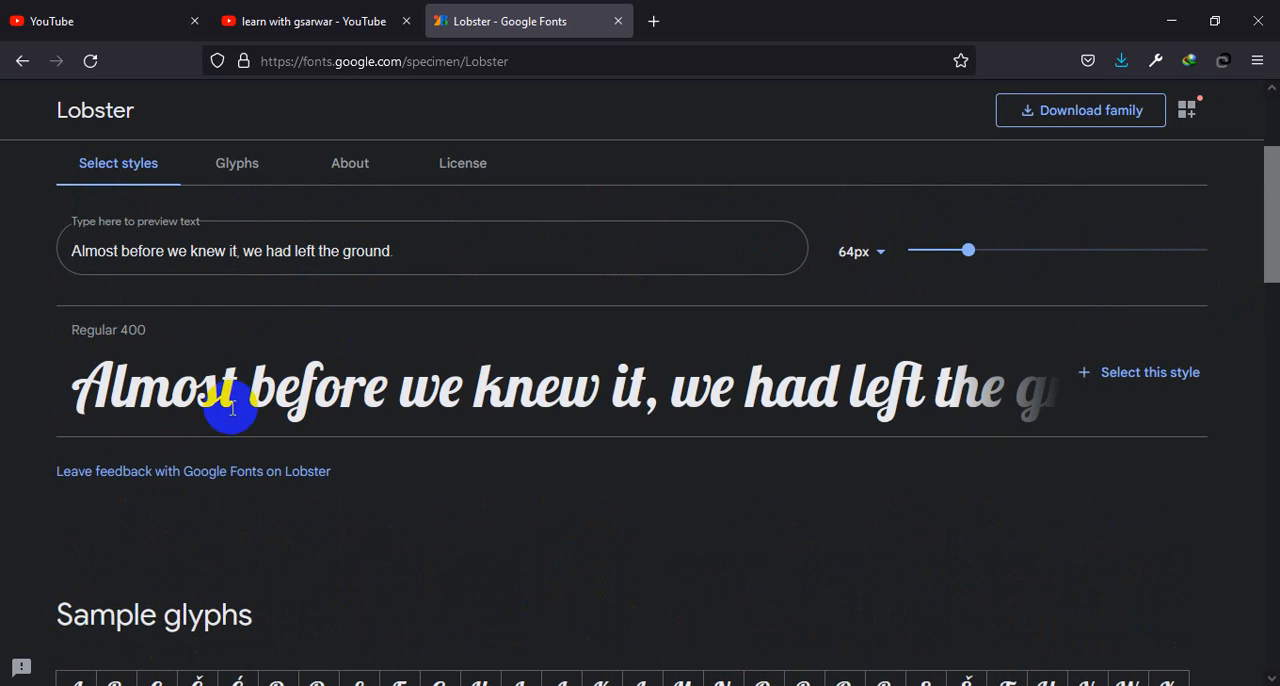
Download the Lobster font family as Lobster.zip to Downloads\Compressed and close the download dialog.
left_click(1085, 118)
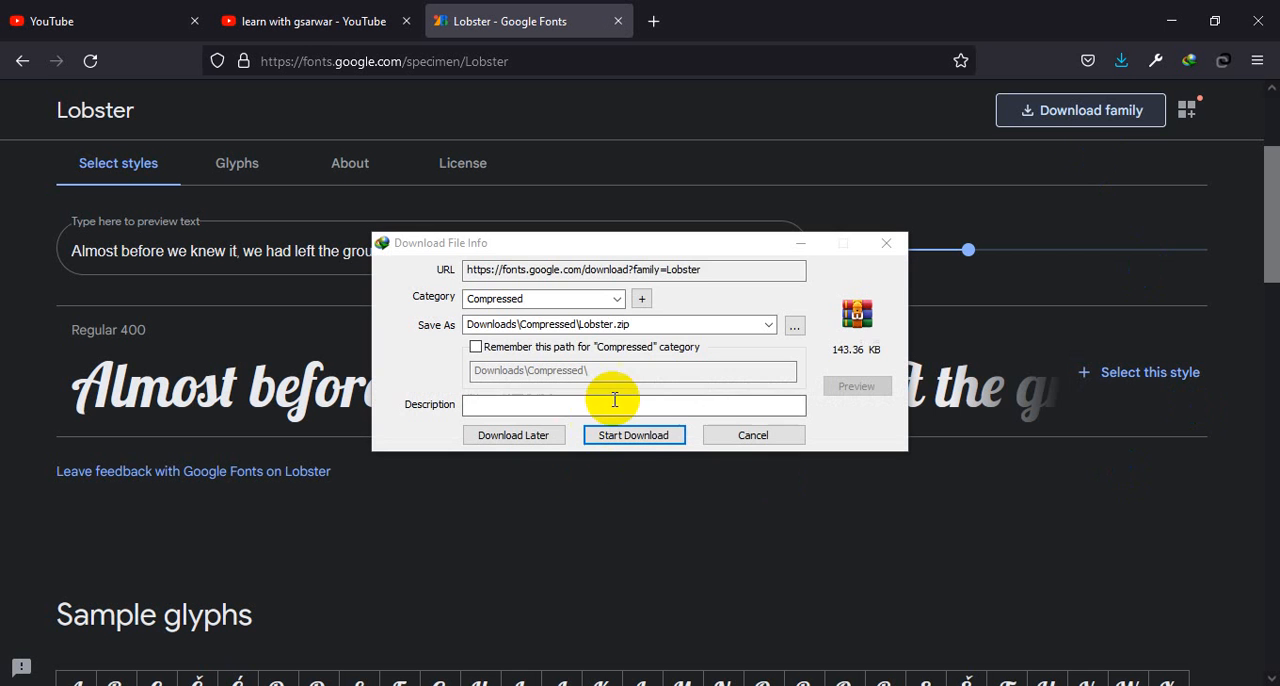
left_click(638, 435)
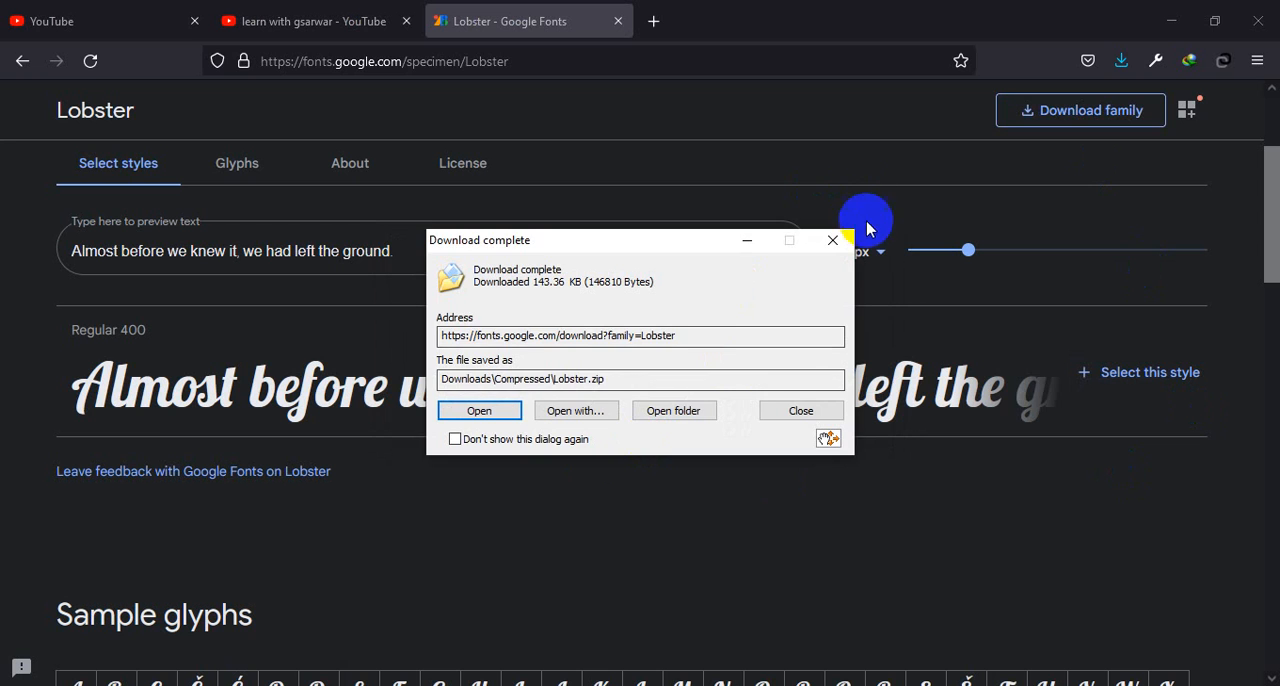
left_click(832, 240)
Minimize the browser and Word, and open the Compressed folder within Downloads in File Explorer.
left_click(1171, 21)
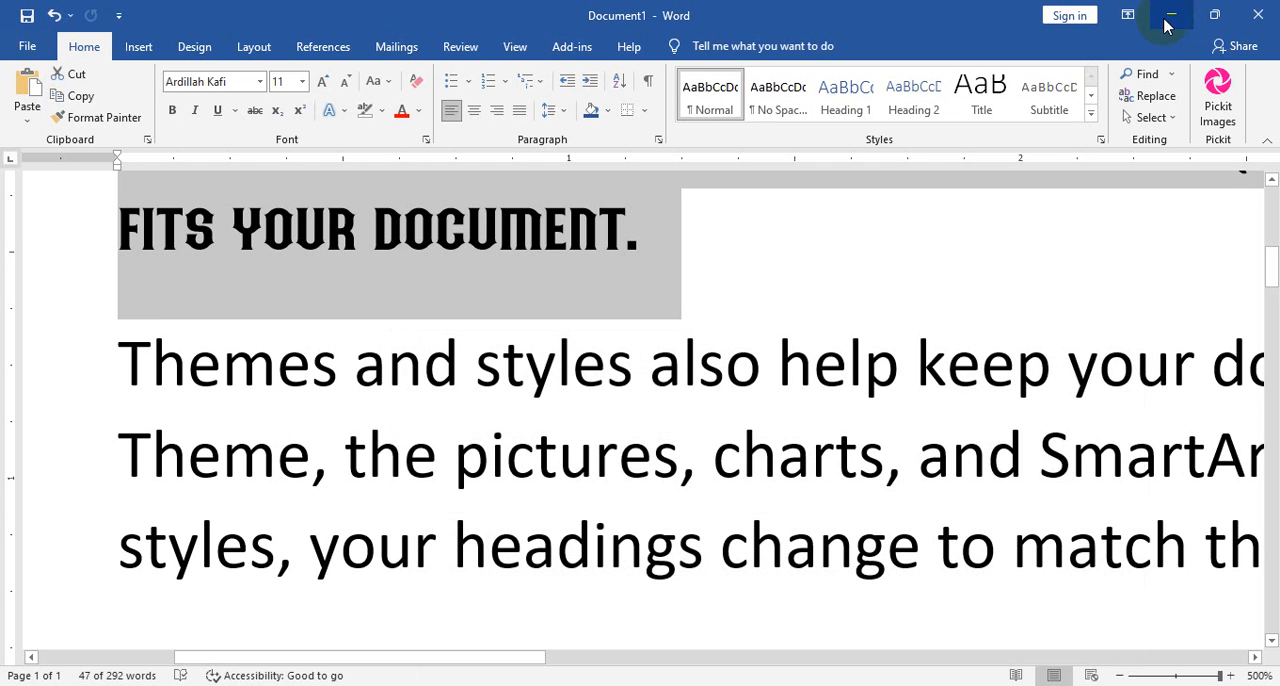
left_click(1167, 22)
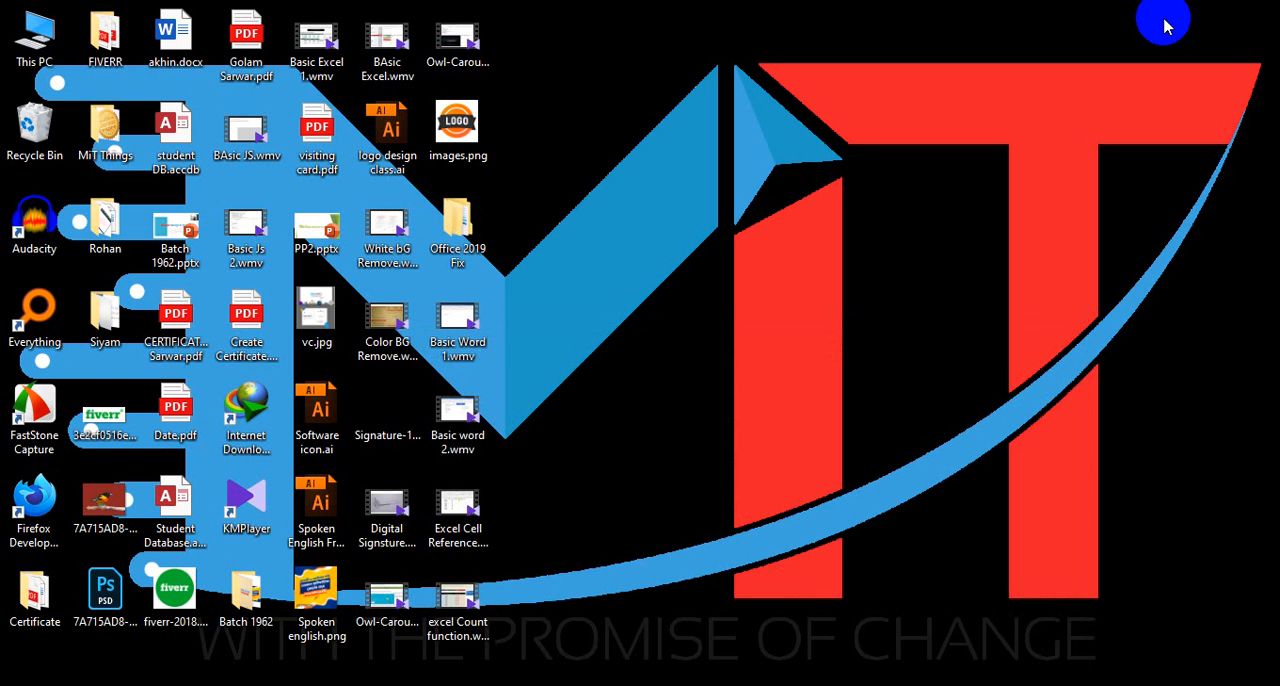
double_click(36, 44)
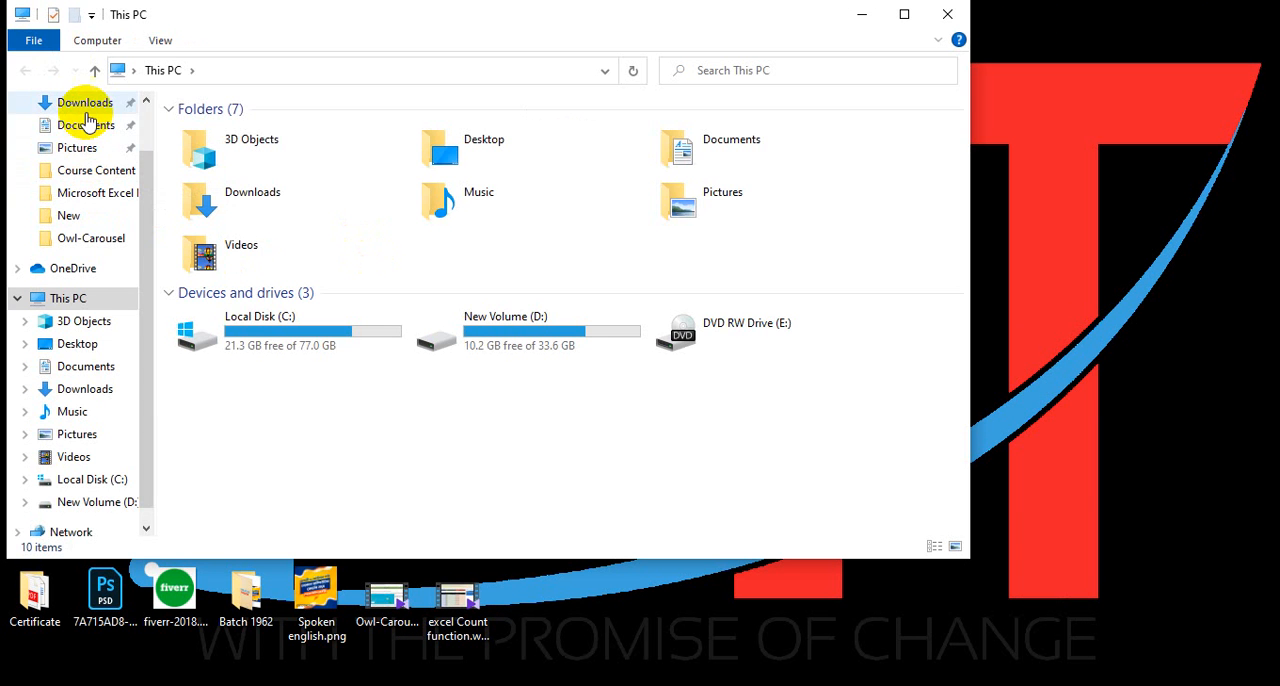
left_click(86, 106)
left_click(557, 190)
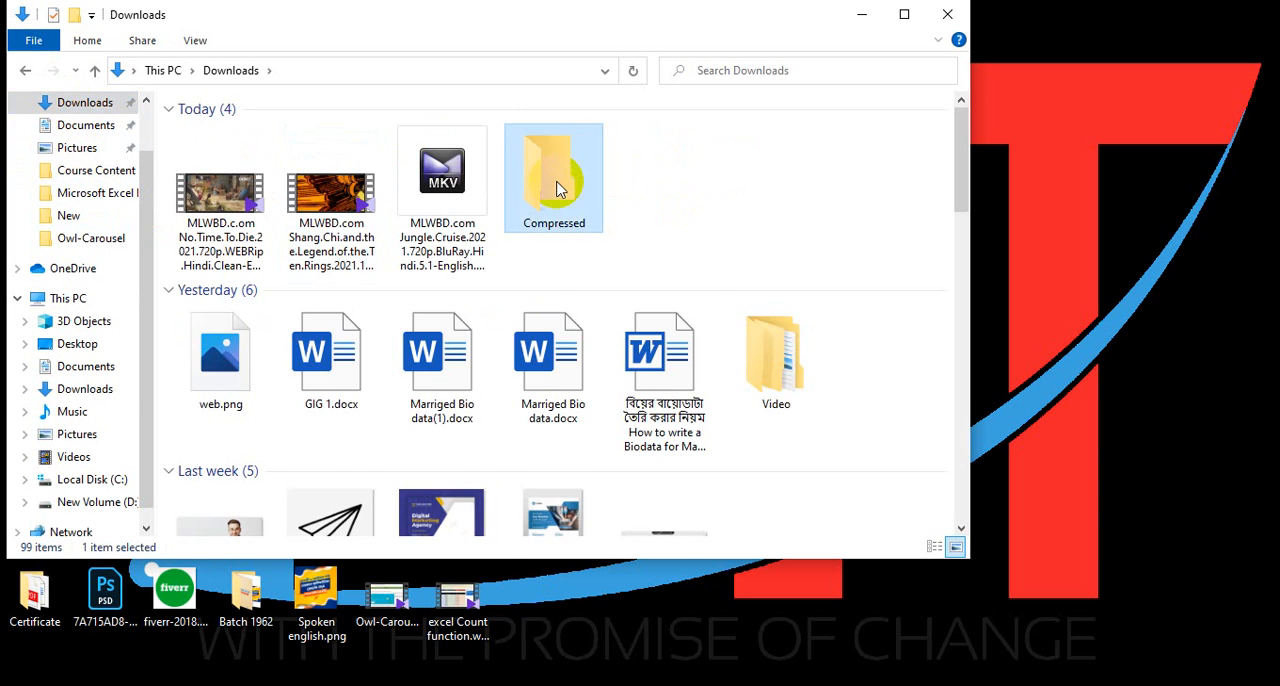
double_click(557, 190)
scroll(363, 363, "down", 4)
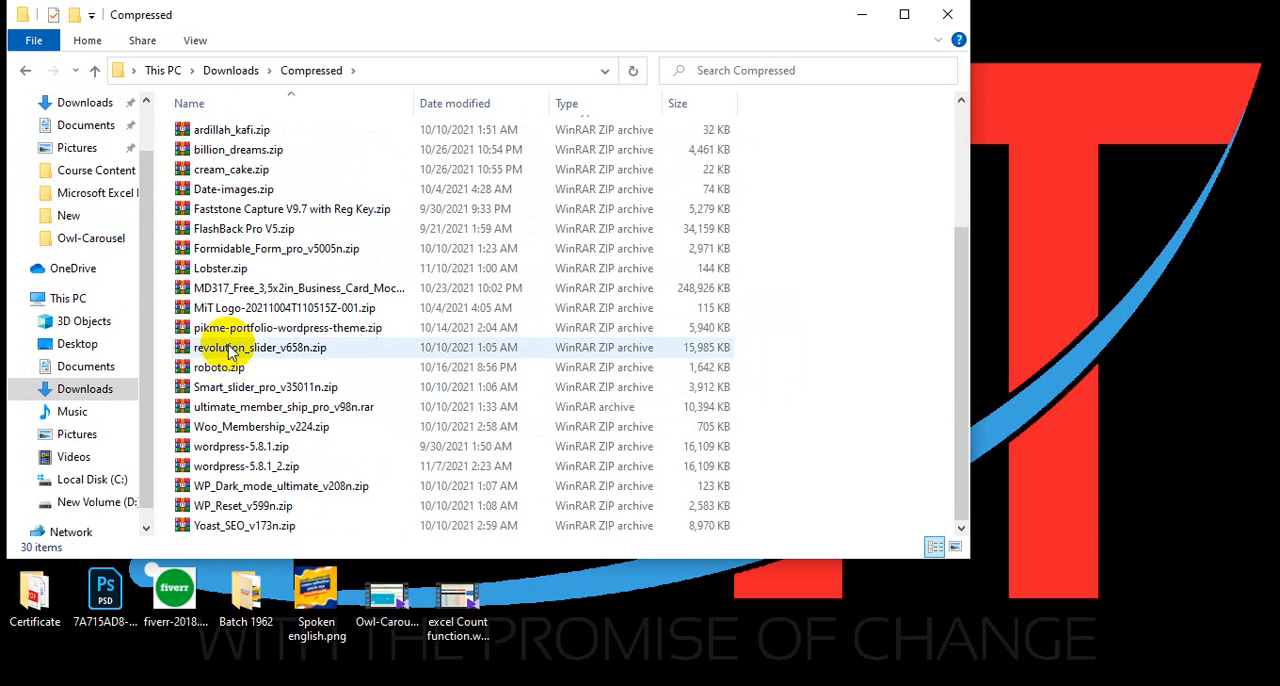
Extract the contents of Lobster.zip directly into the Compressed folder.
left_click(230, 270)
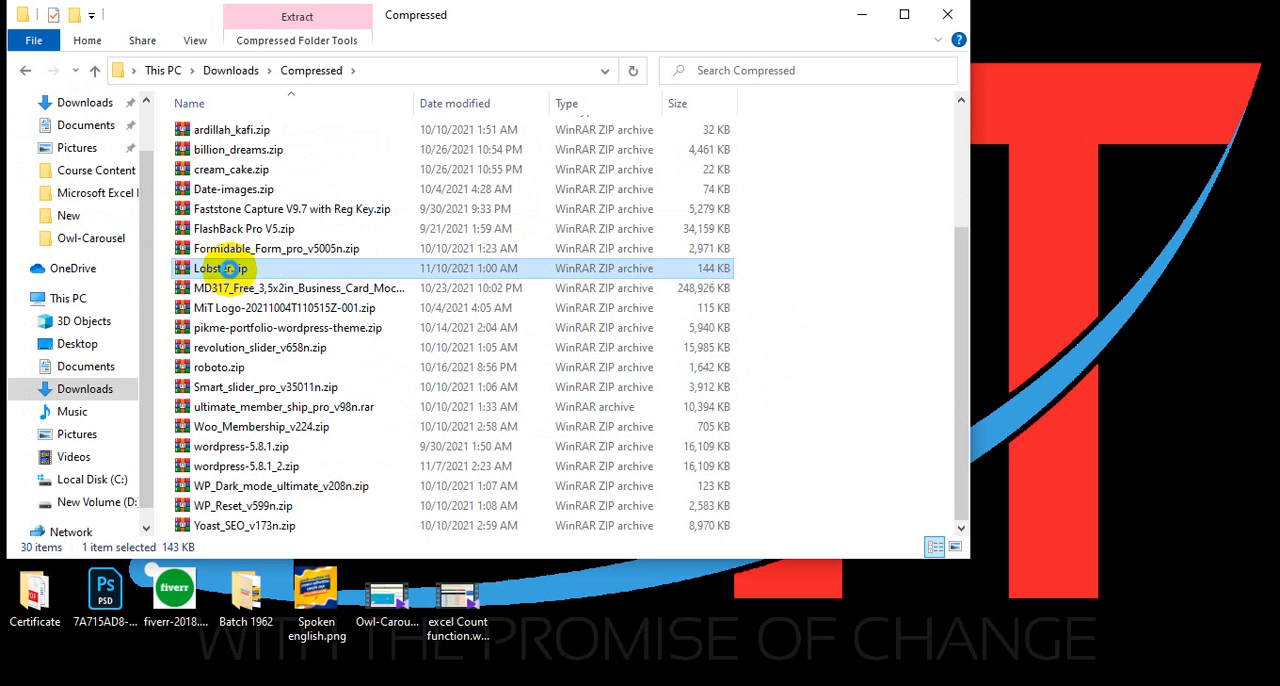
right_click(228, 268)
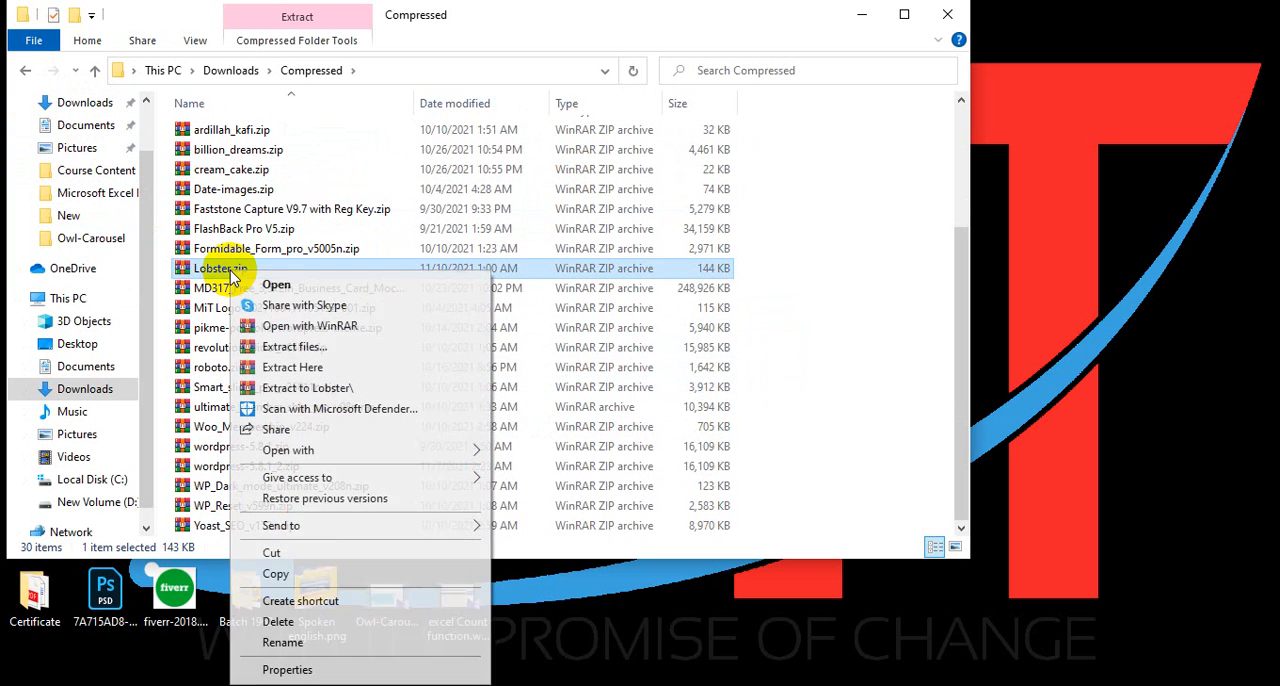
left_click(292, 370)
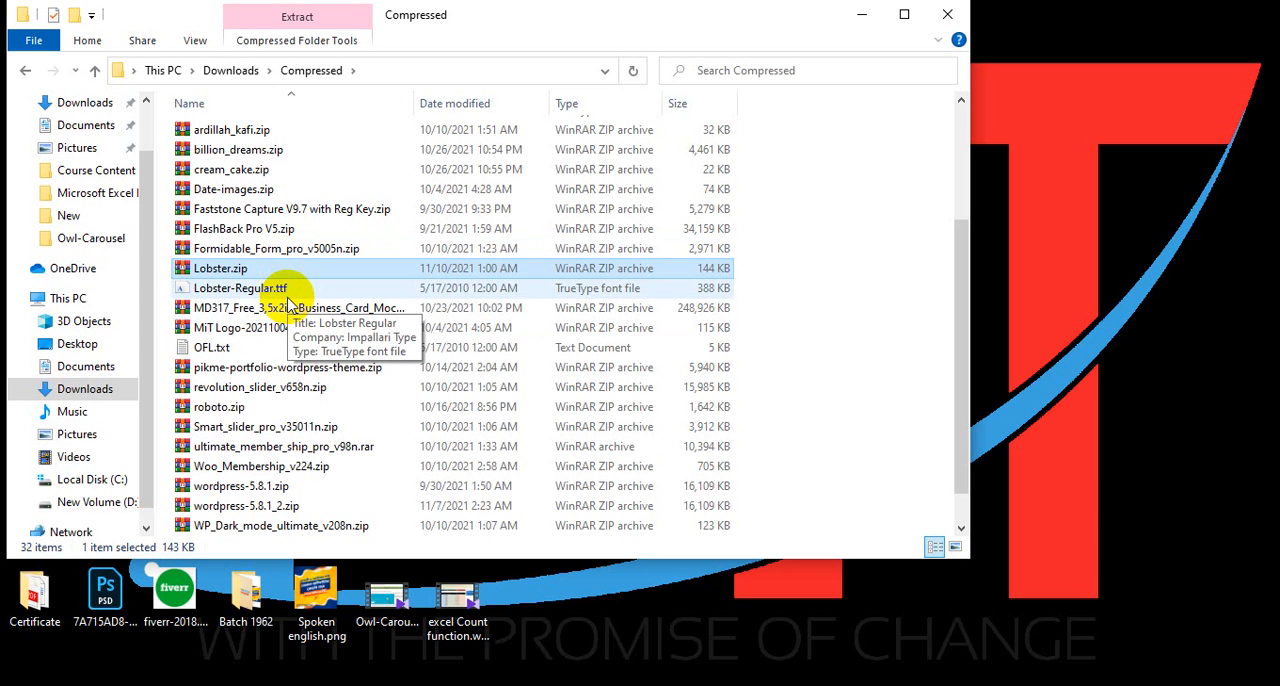
Rename Lobster-Regular.ttf by adding five extra "r" letters before its extension.
left_click(268, 292)
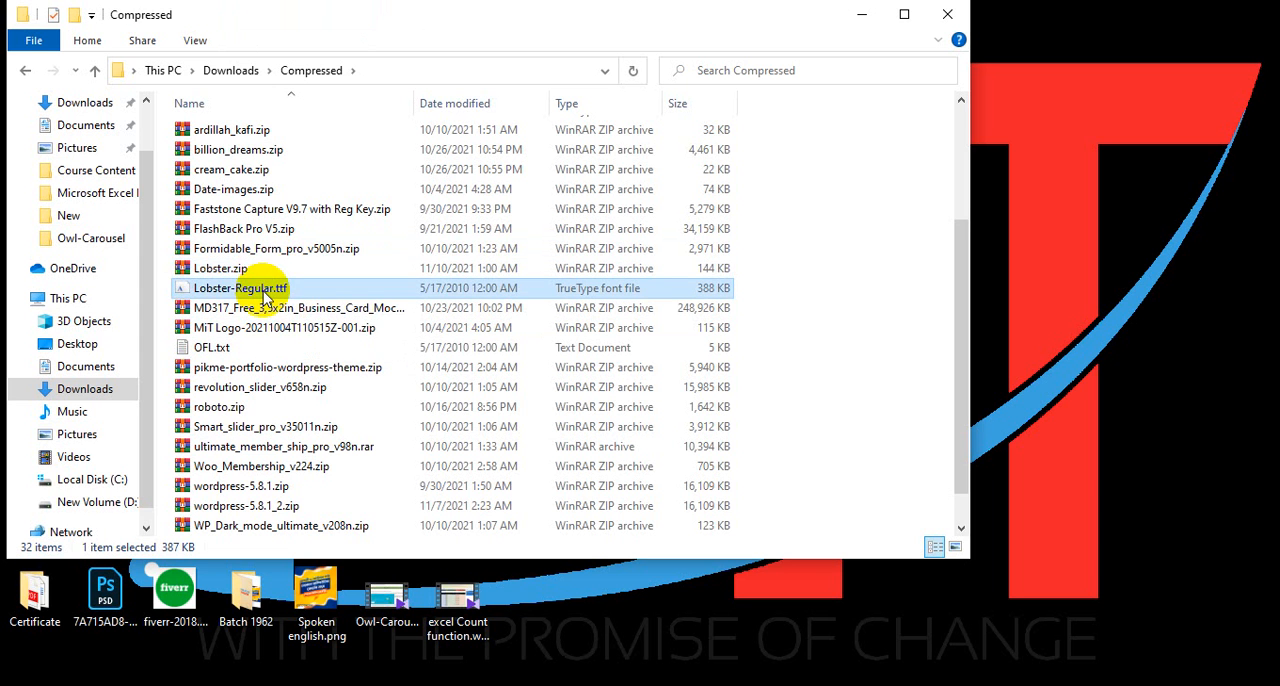
right_click(266, 291)
left_click(316, 643)
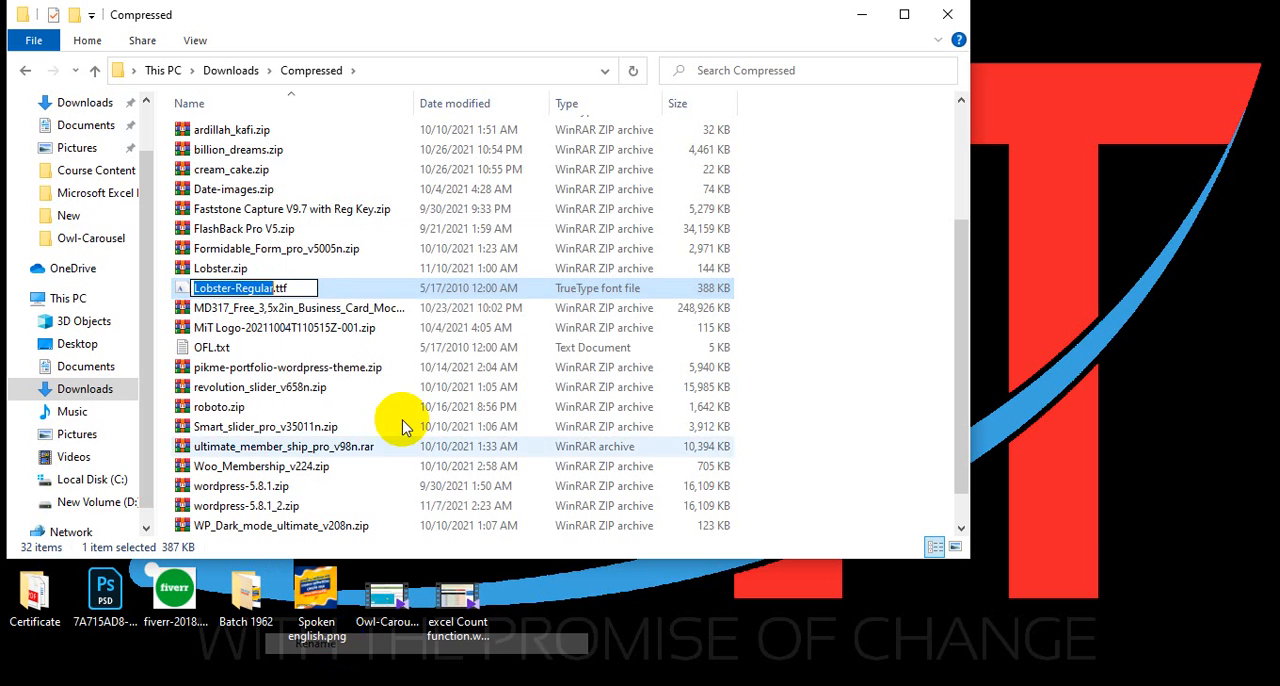
left_click(275, 288)
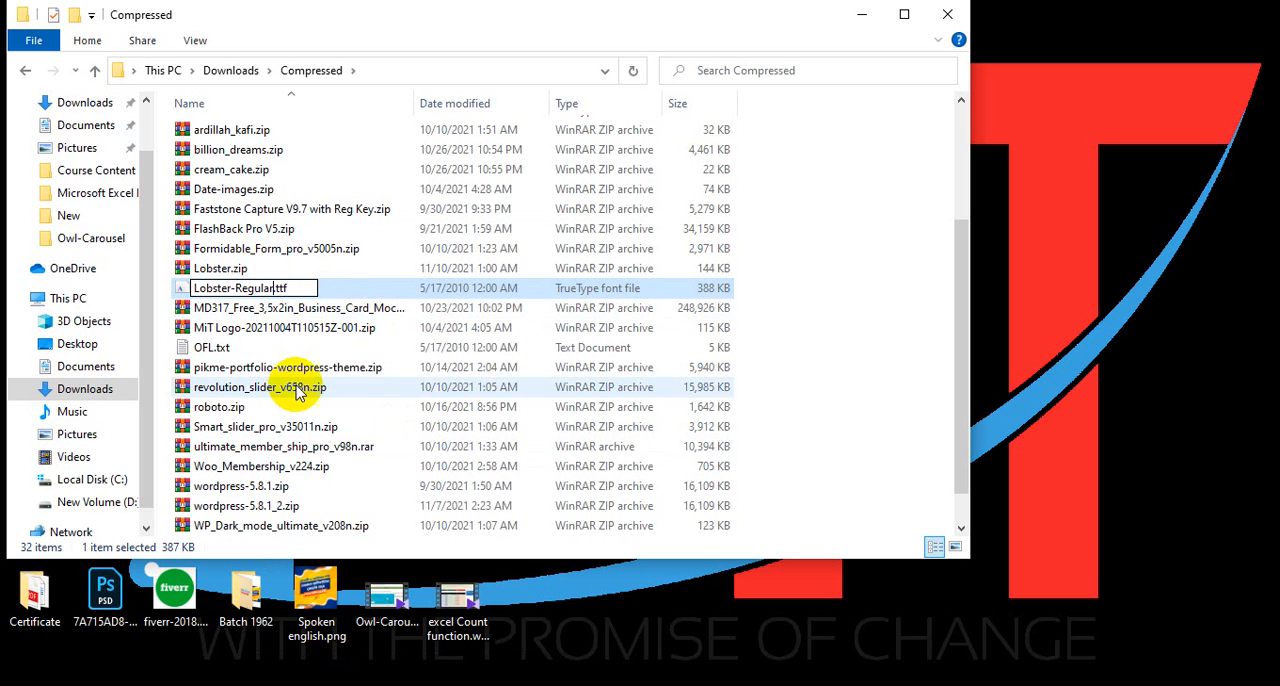
type("rrrrr")
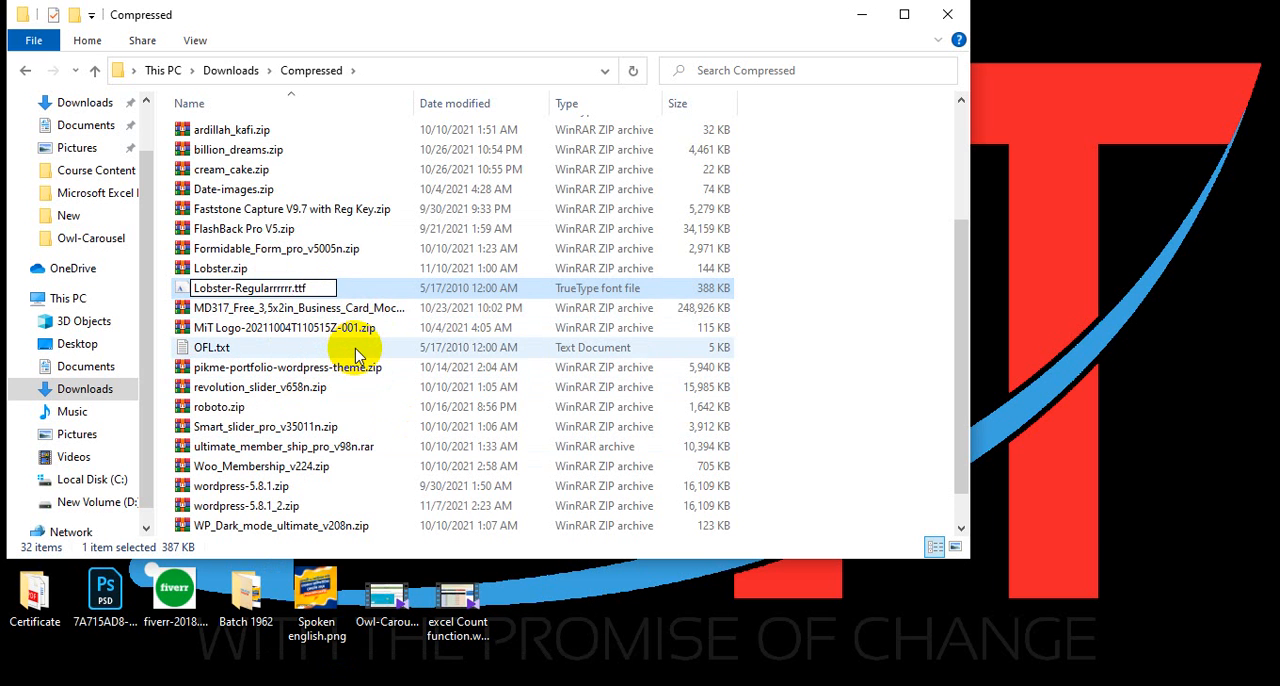
key("Return")
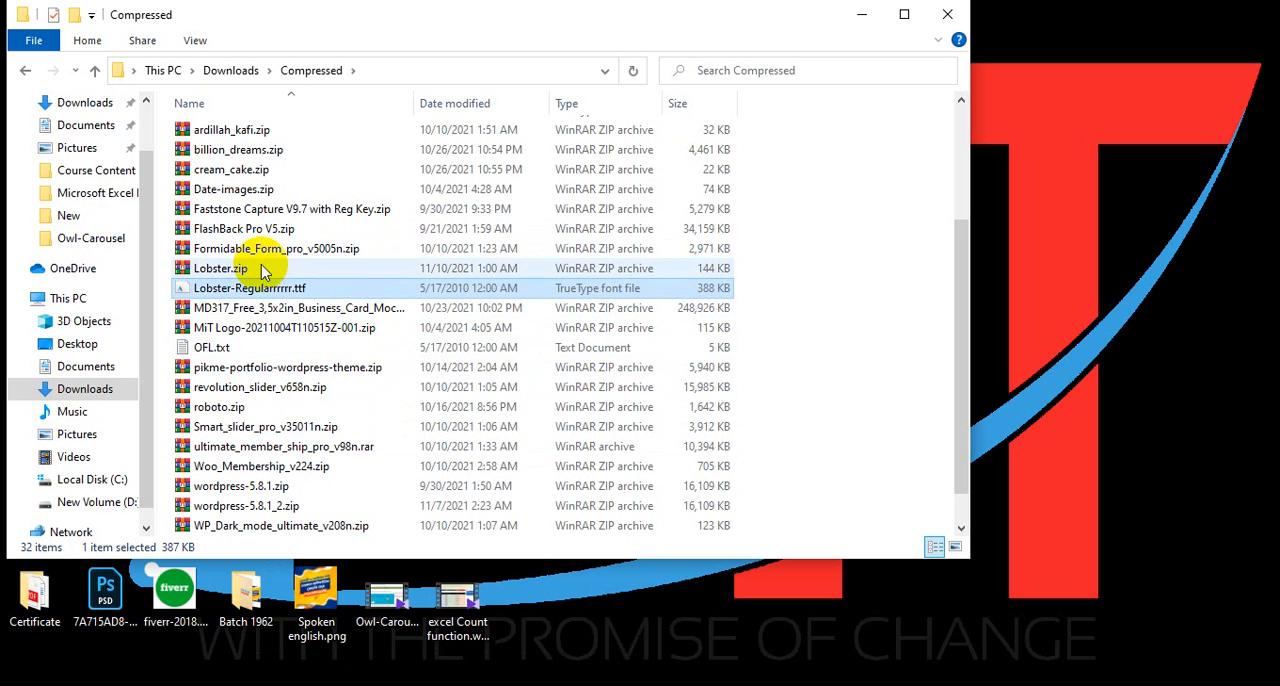
Remove the .ttf extension from the renamed Lobster font file and accept the extension change.
right_click(267, 290)
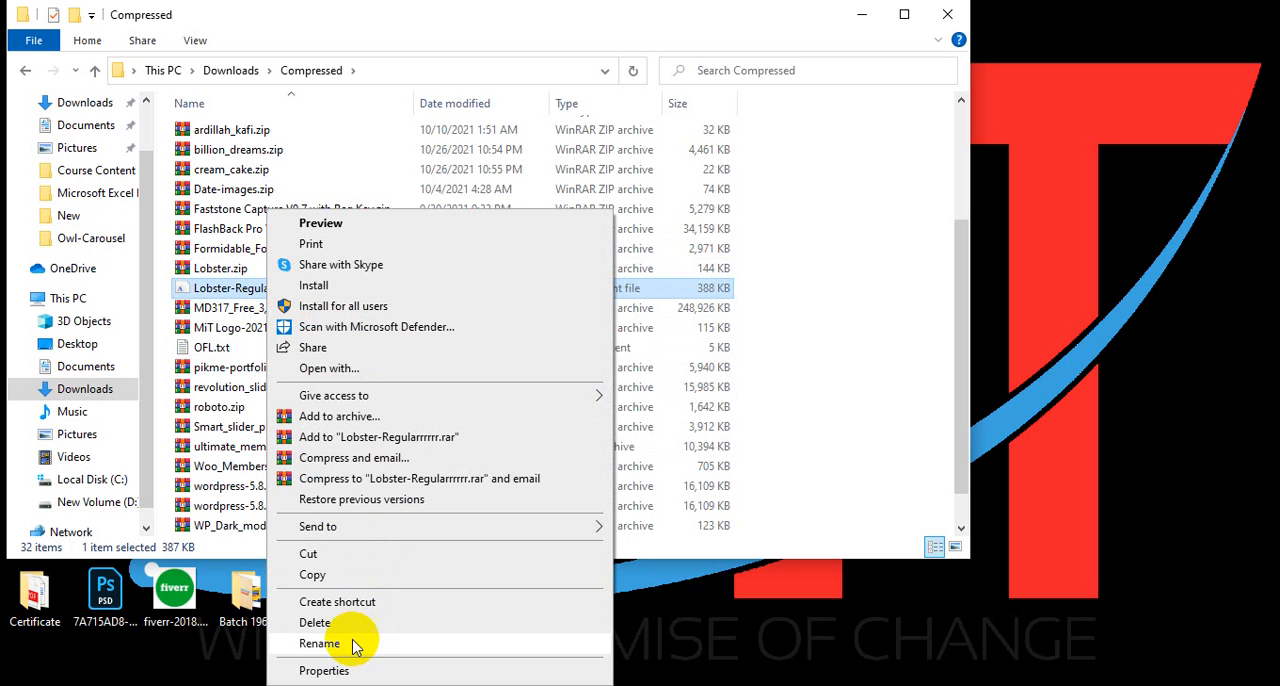
left_click(319, 643)
key("End")
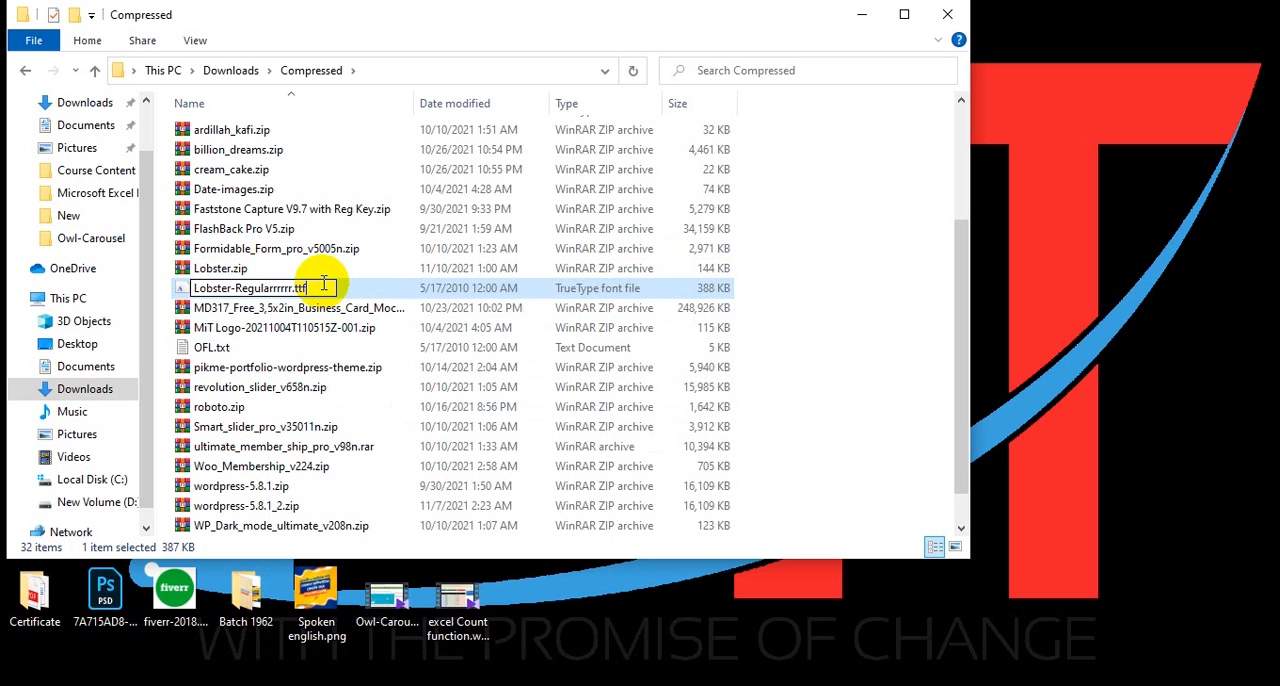
key("BackSpace")
key("BackSpace")
key("BackSpace")
key("BackSpace")
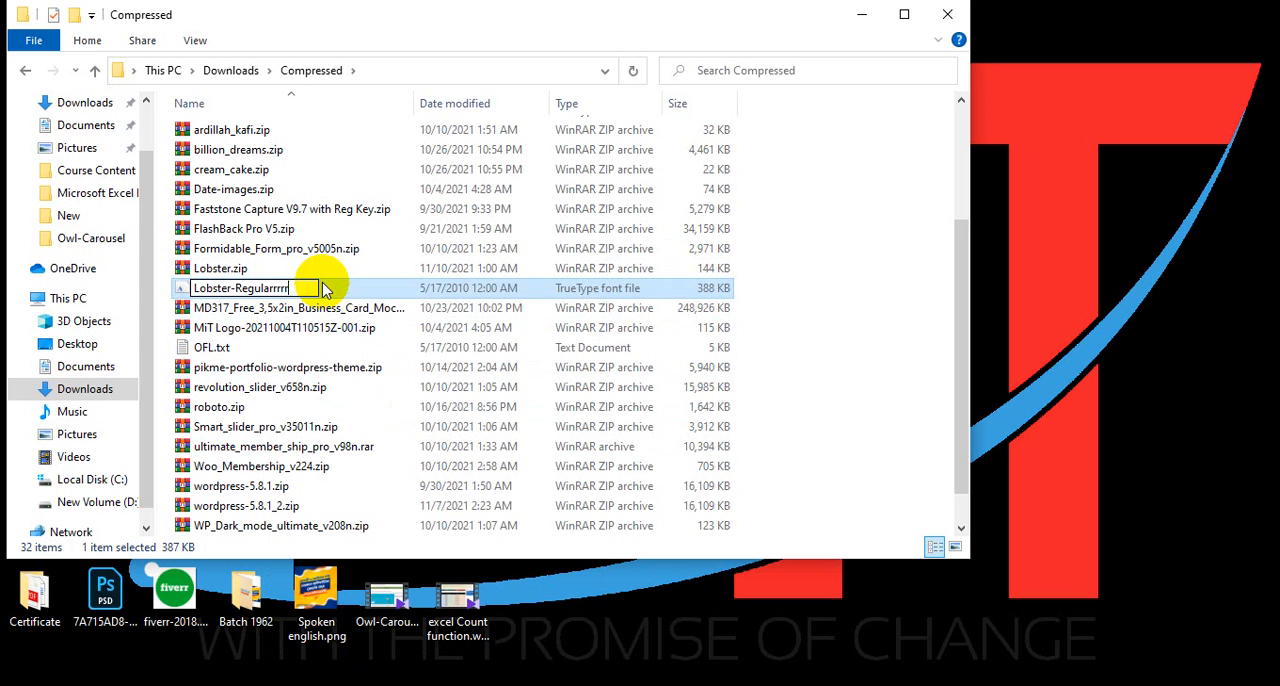
key("Return")
key("Return")
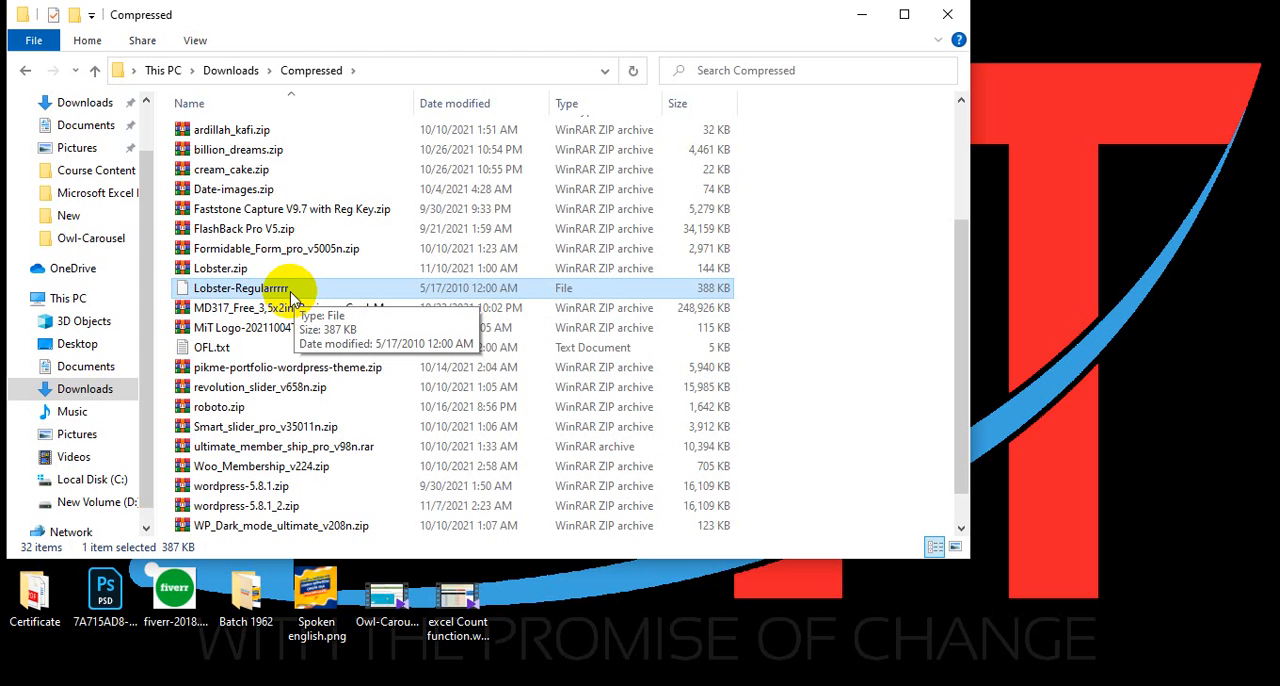
Rename the Lobster file without an extension back to Lobster-Regular.ttf.
right_click(277, 288)
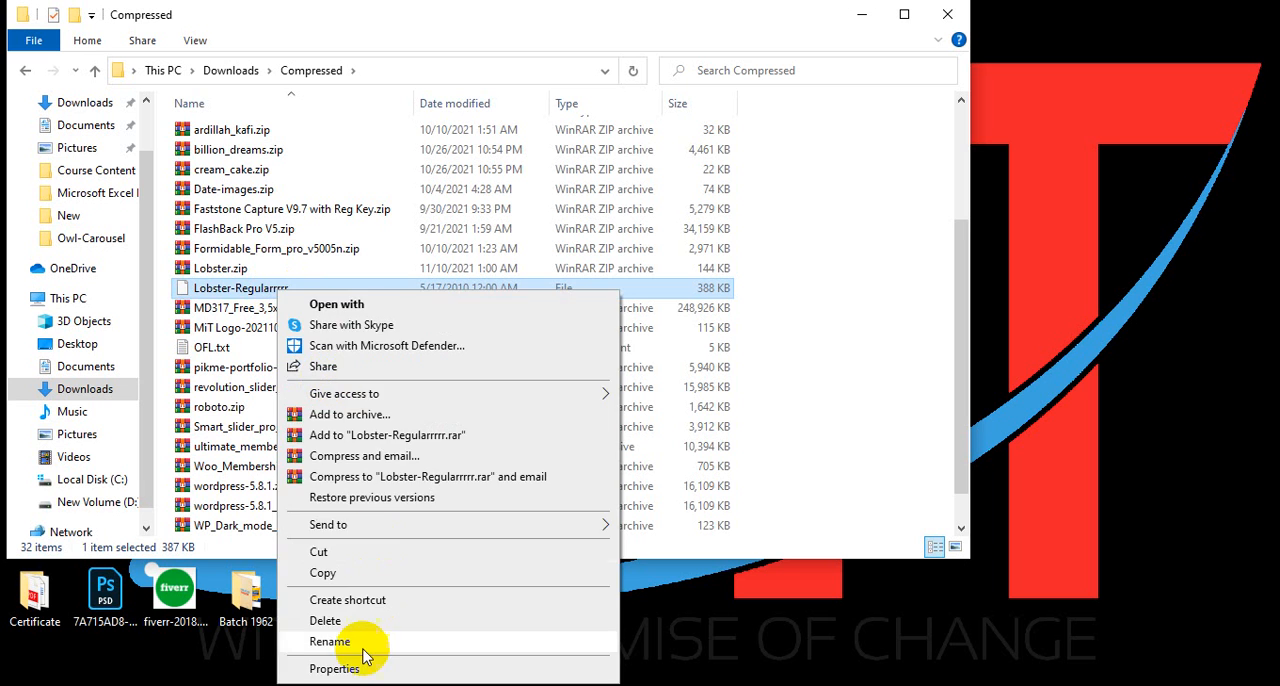
left_click(366, 645)
left_click(307, 290)
key("BackSpace")
key("BackSpace")
key("BackSpace")
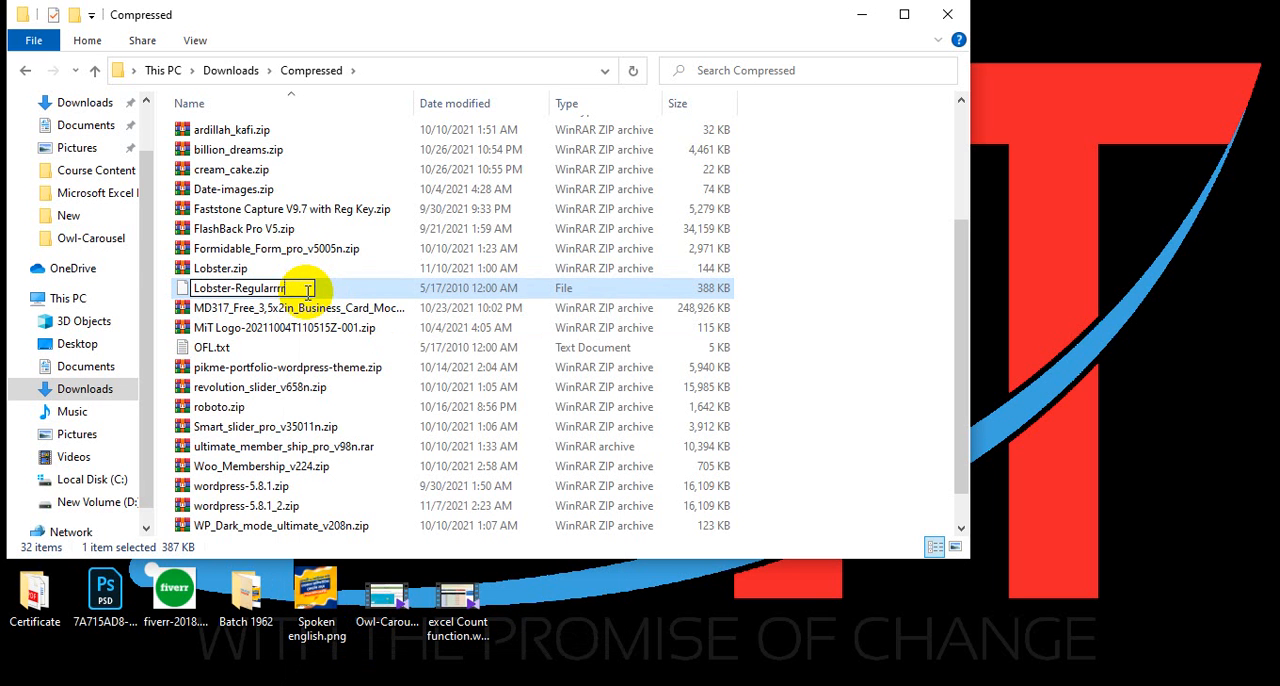
key("BackSpace")
type(".ttf")
key("Return")
Install the Lobster Regular font from the preview of Lobster-Regular.ttf and close the preview.
double_click(308, 292)
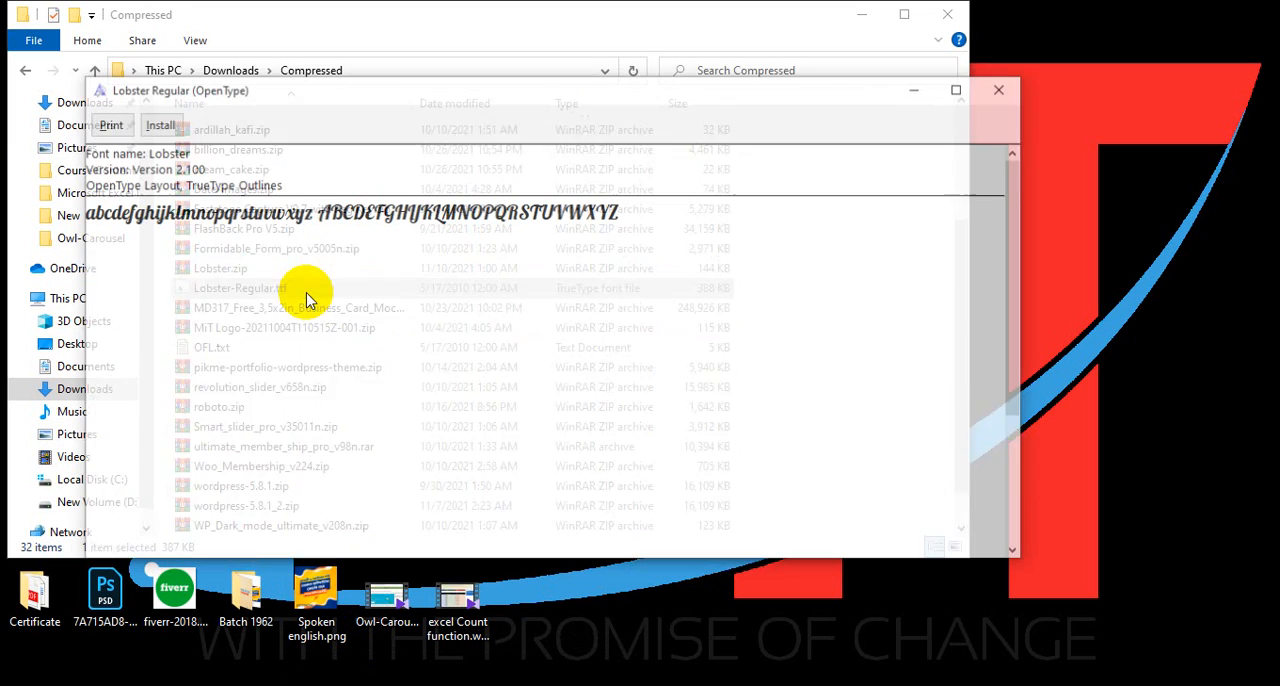
left_click(1004, 88)
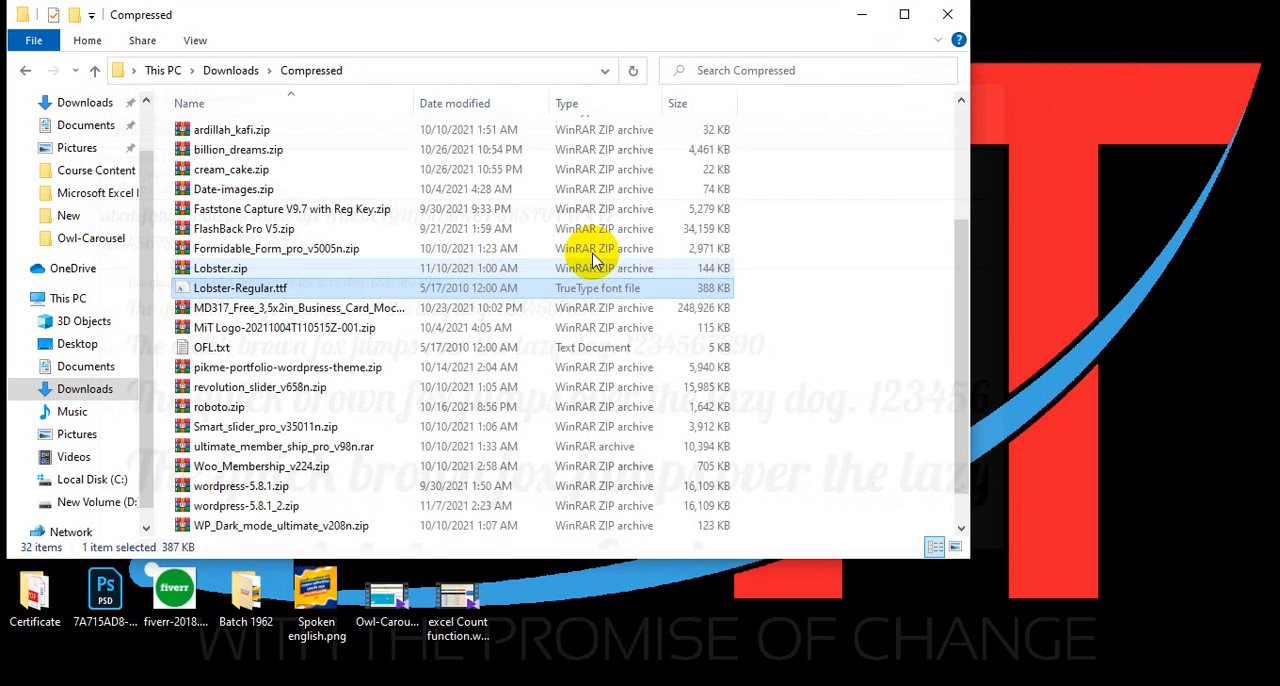
double_click(281, 293)
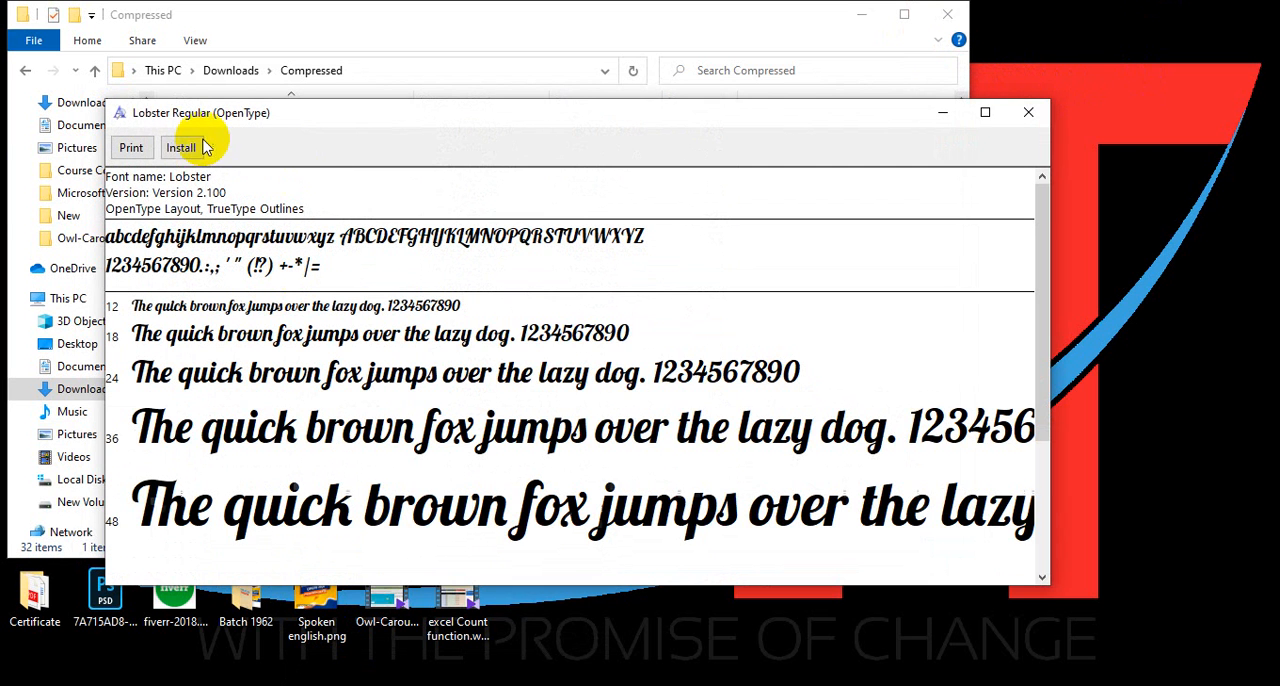
left_click(185, 148)
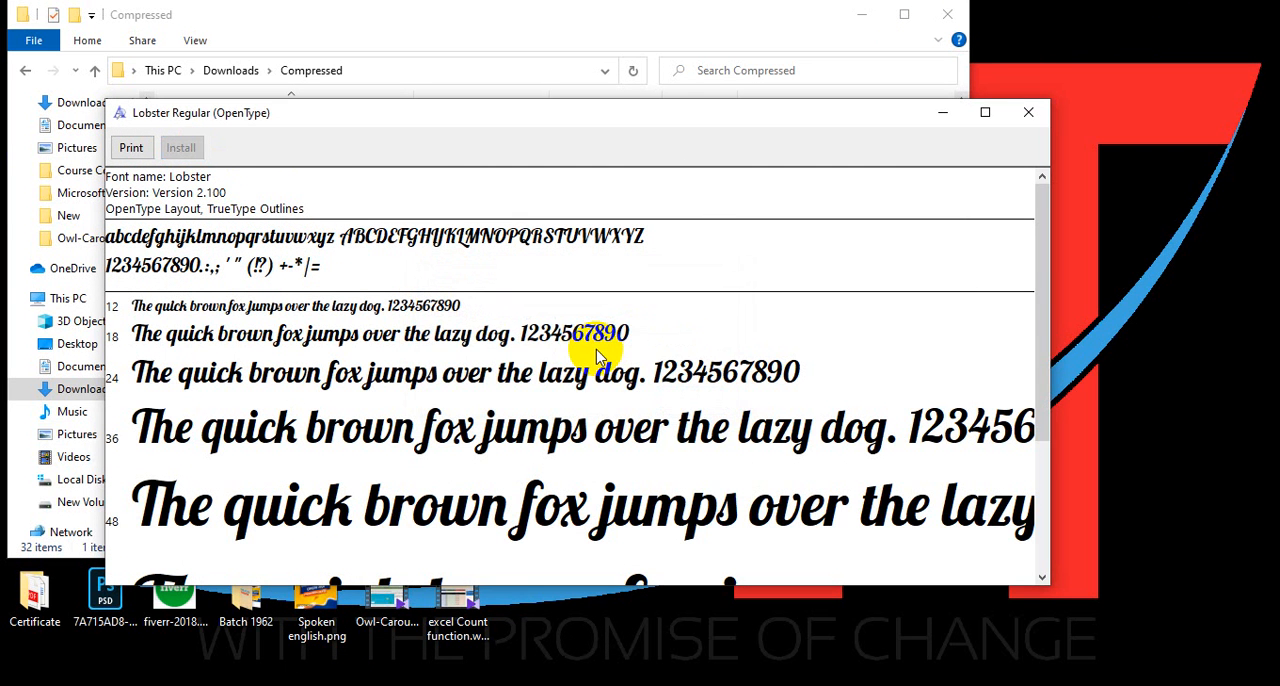
left_click(1038, 122)
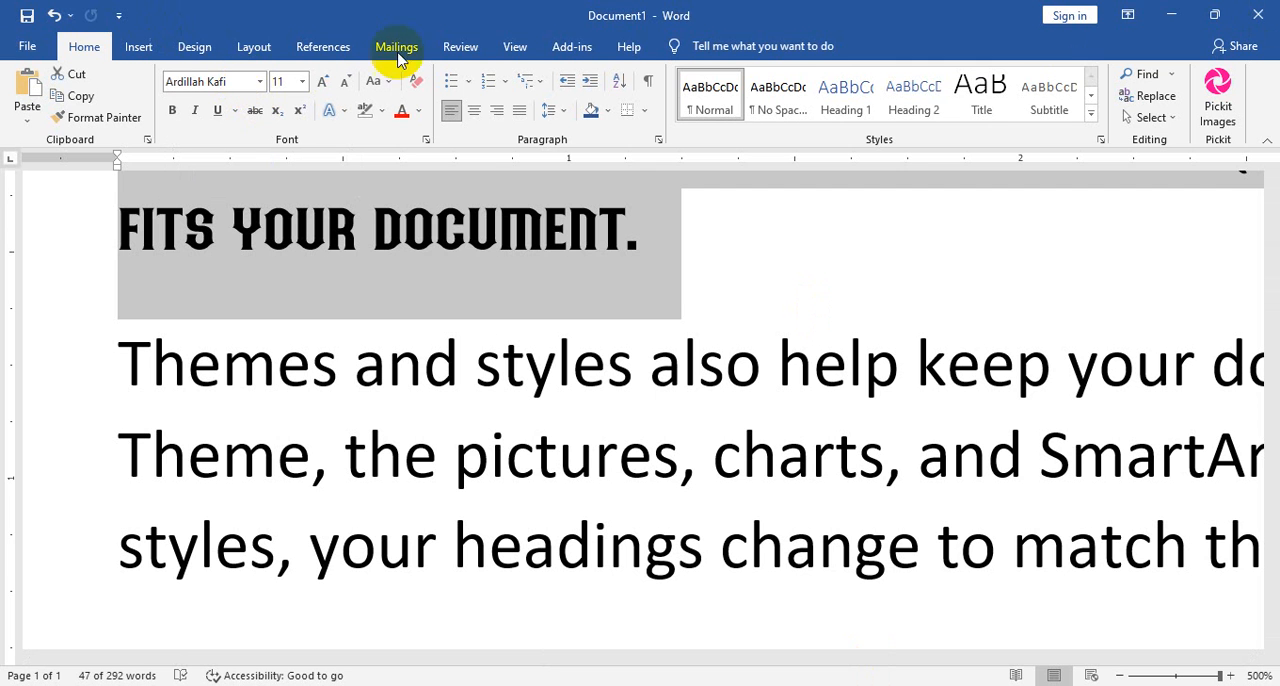
Apply the Lobster font to the selected video paragraph and inspect the restyled text.
left_click(193, 86)
type("Li")
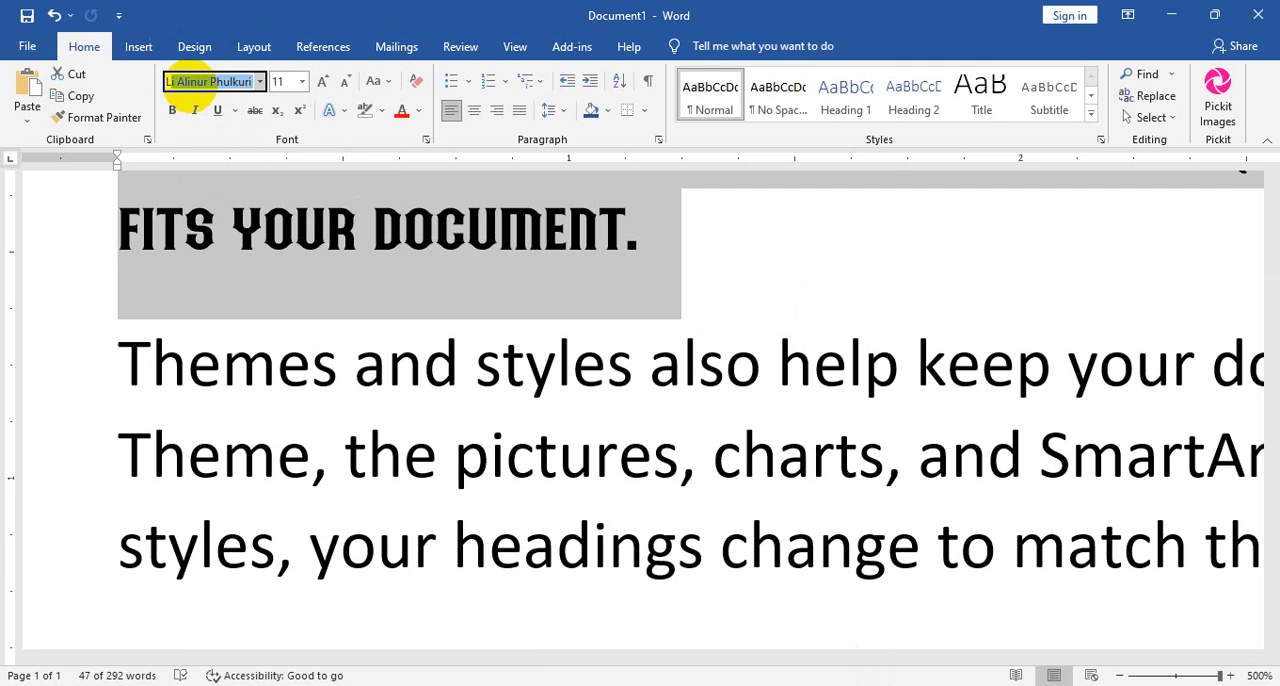
type("obster")
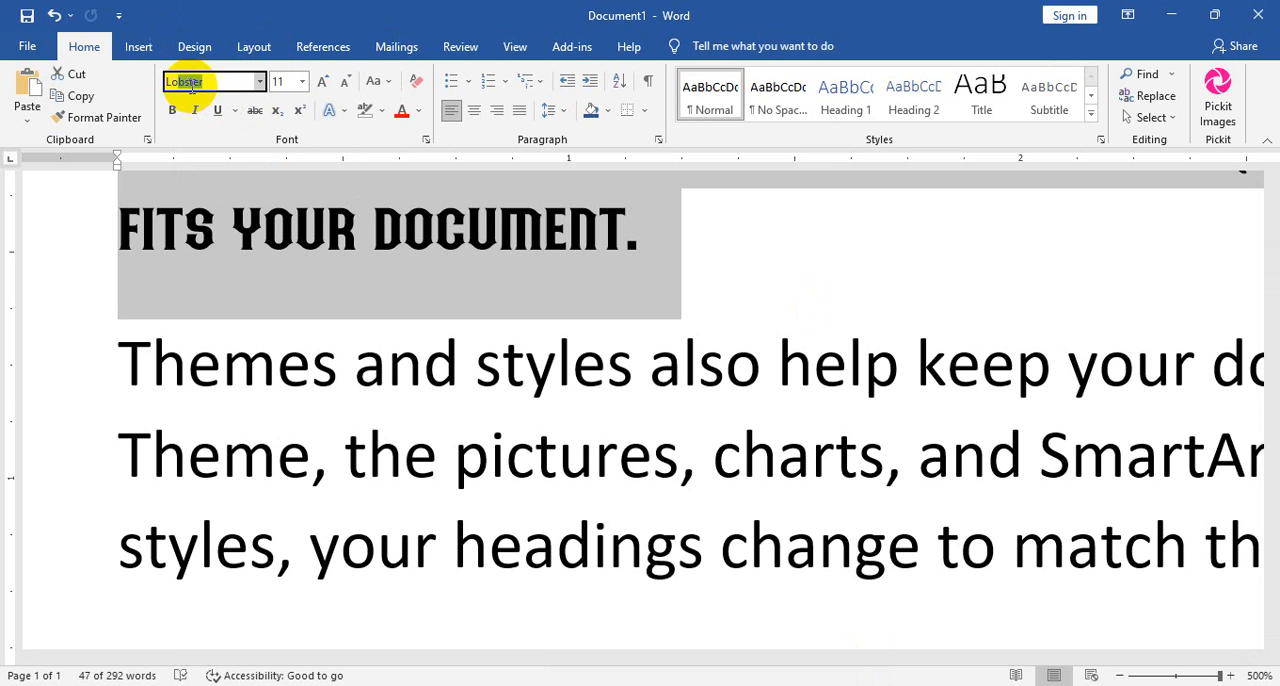
key("Return")
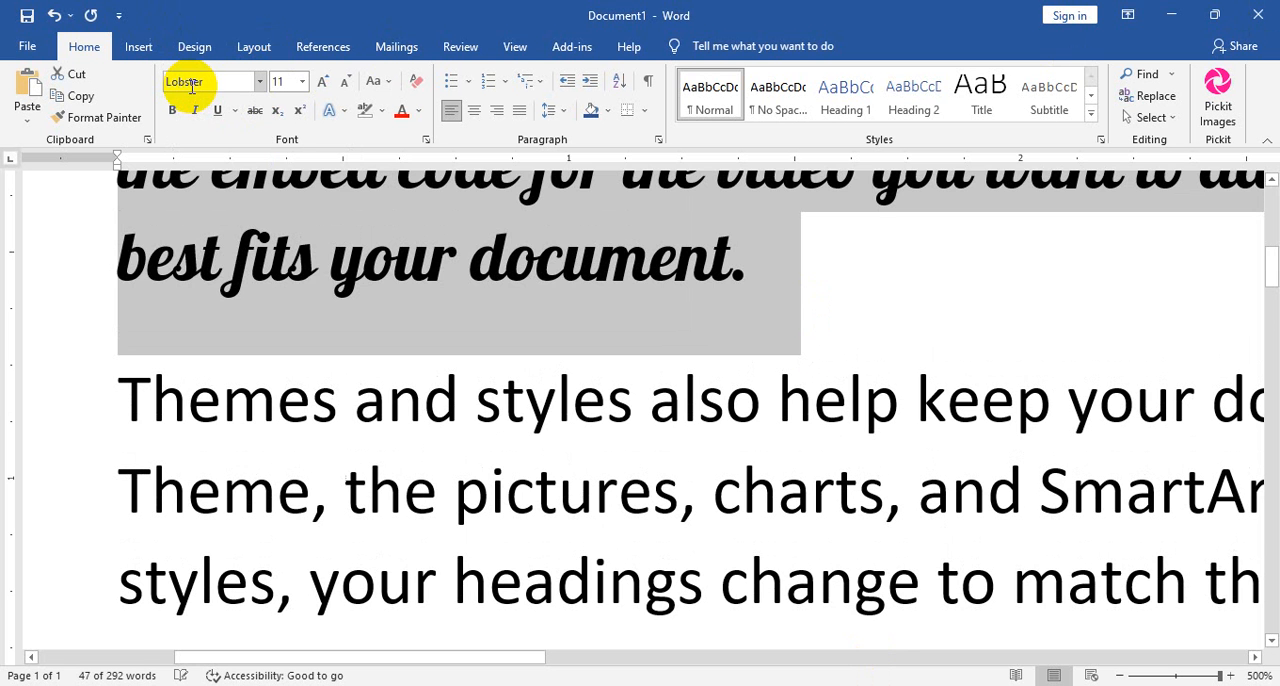
scroll(580, 394, "up", 5)
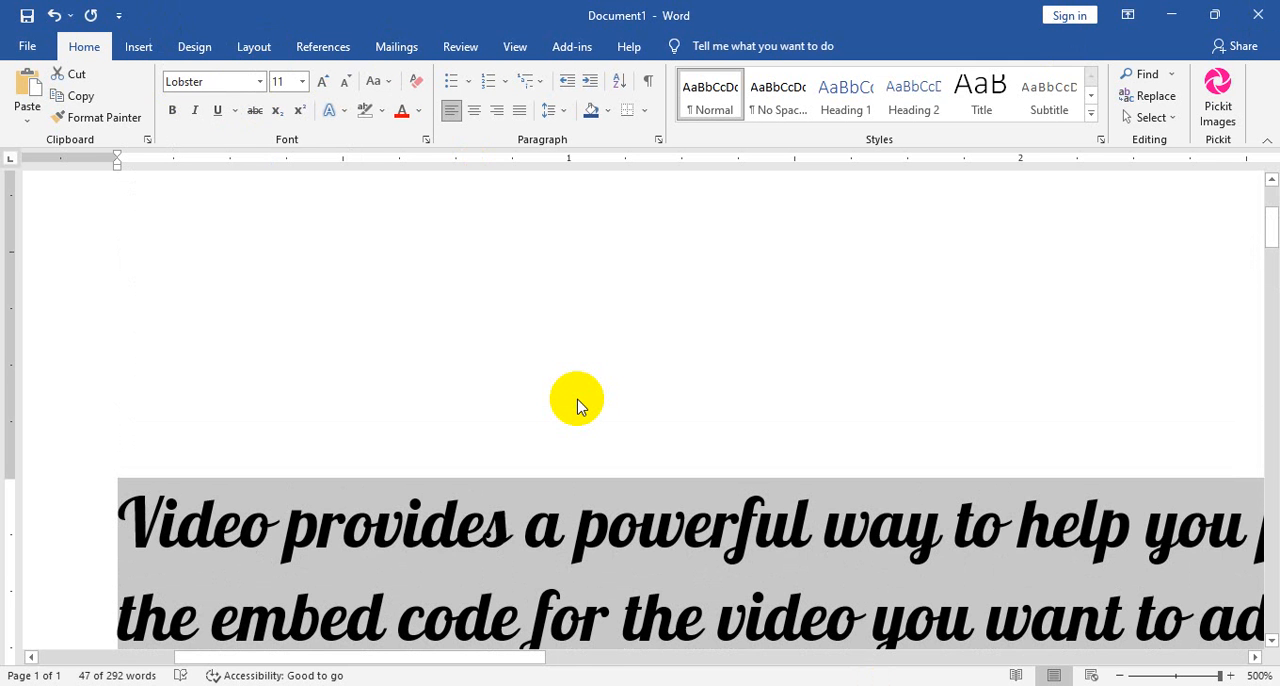
scroll(545, 392, "down", 4)
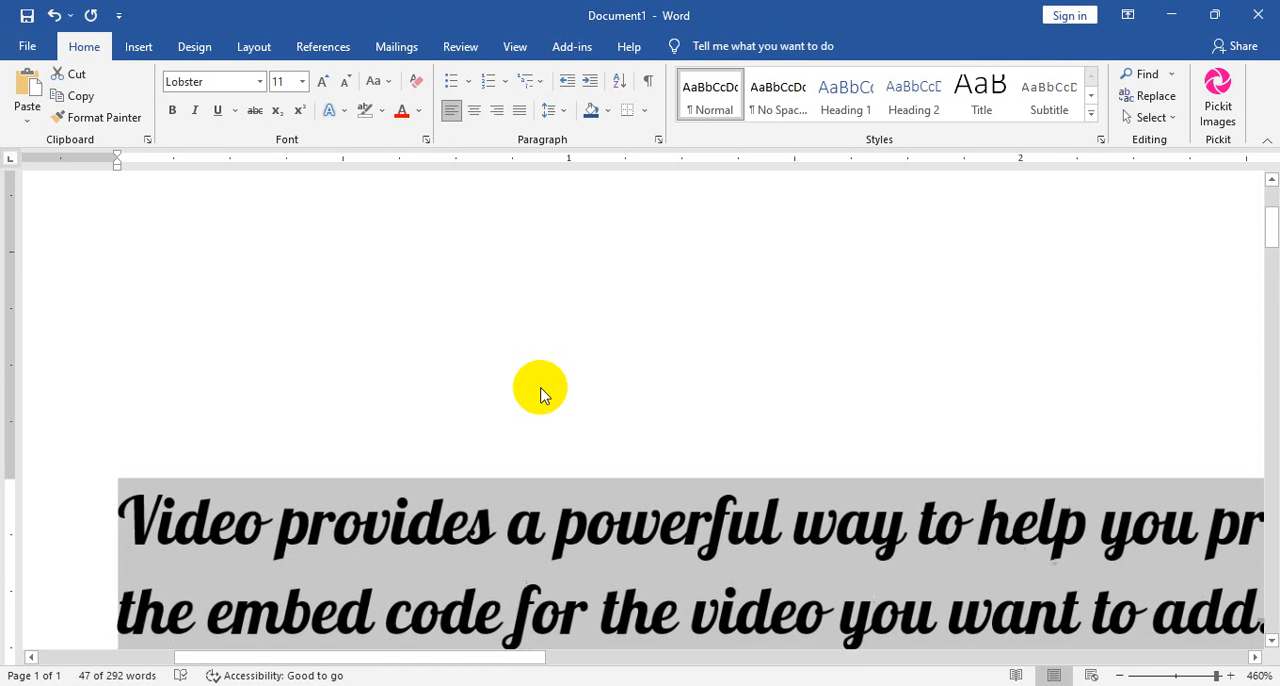
scroll(720, 549, "down", 9)
scroll(726, 544, "down", 5)
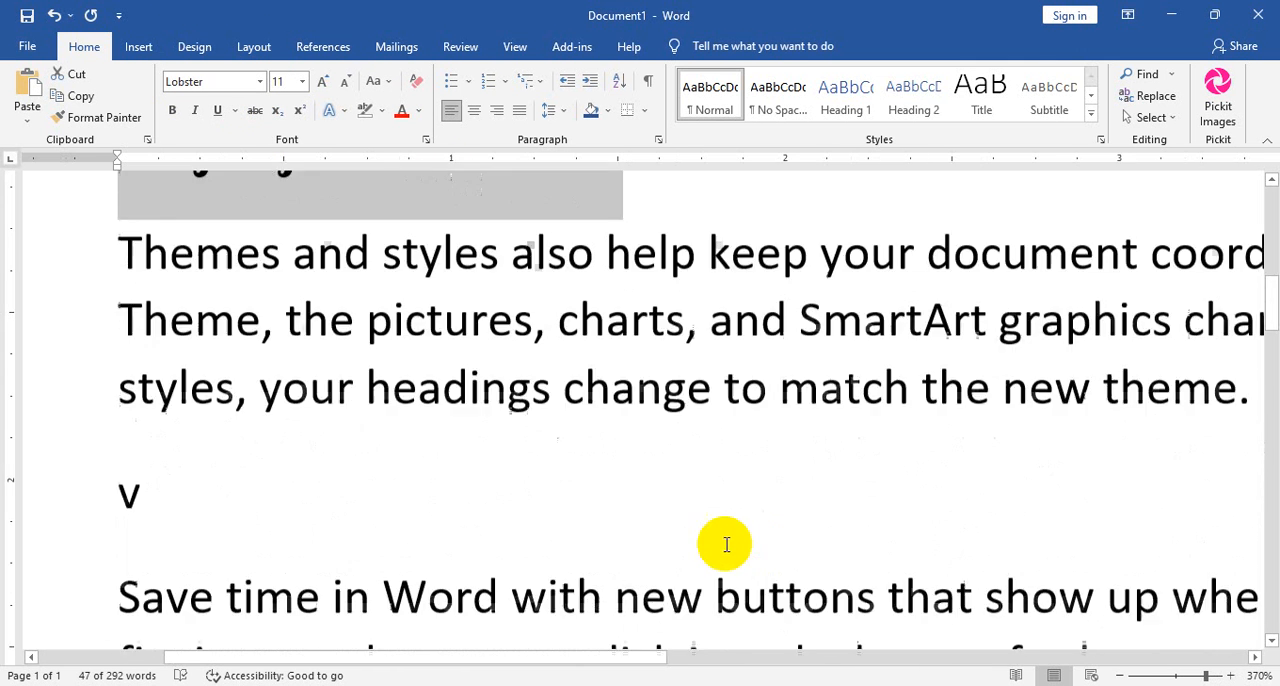
Turn bold on and back off for the selected Lobster paragraph.
scroll(680, 544, "up", 10)
left_click(172, 110)
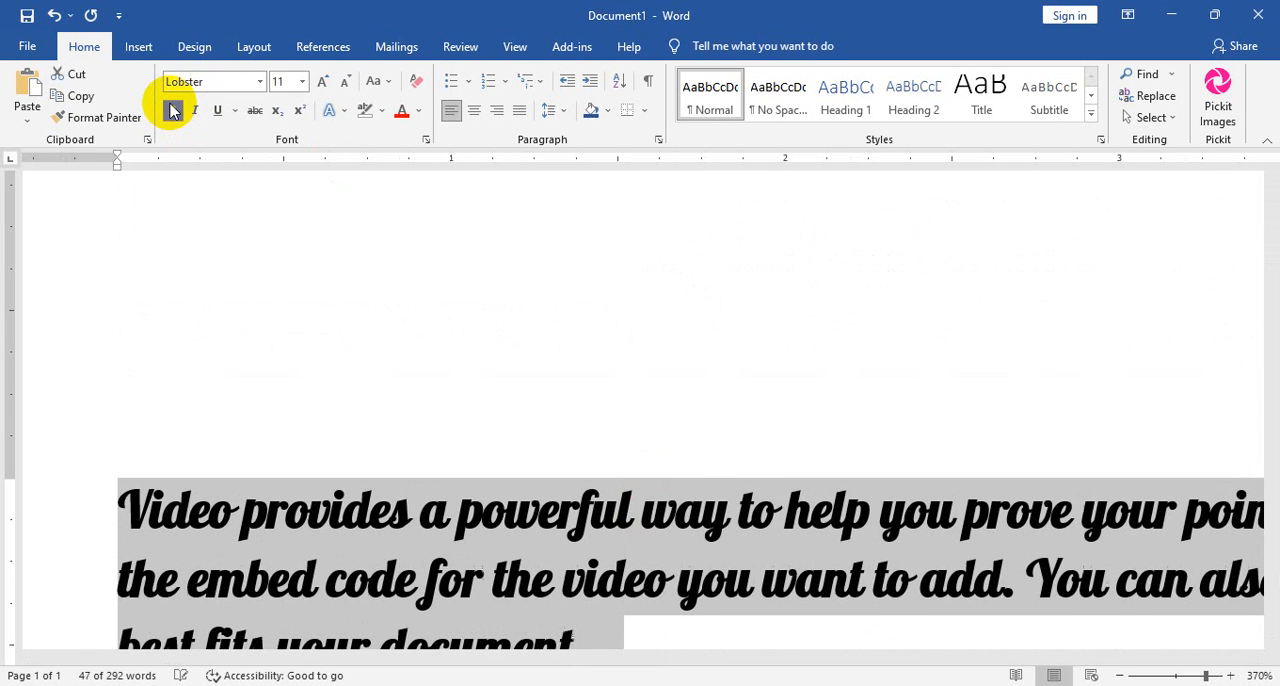
left_click(172, 110)
scroll(370, 430, "down", 3)
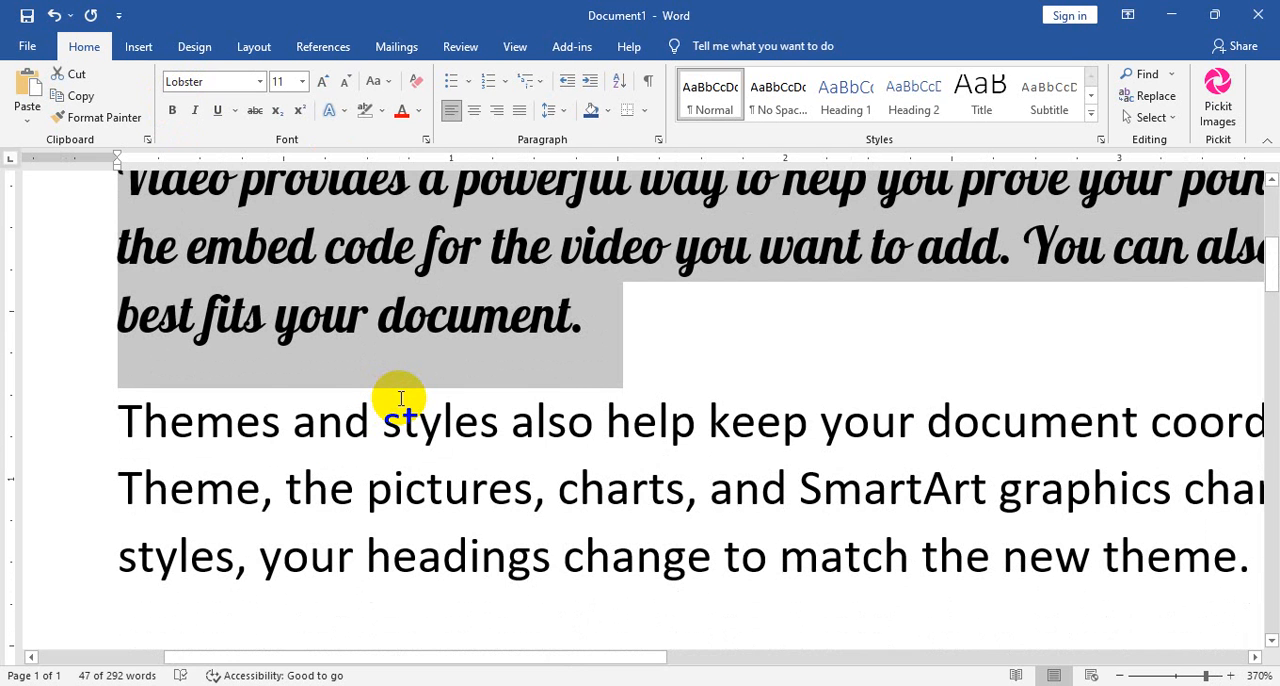
Set the selected paragraph's font size to 18, followed by the custom size 17.
left_click(303, 84)
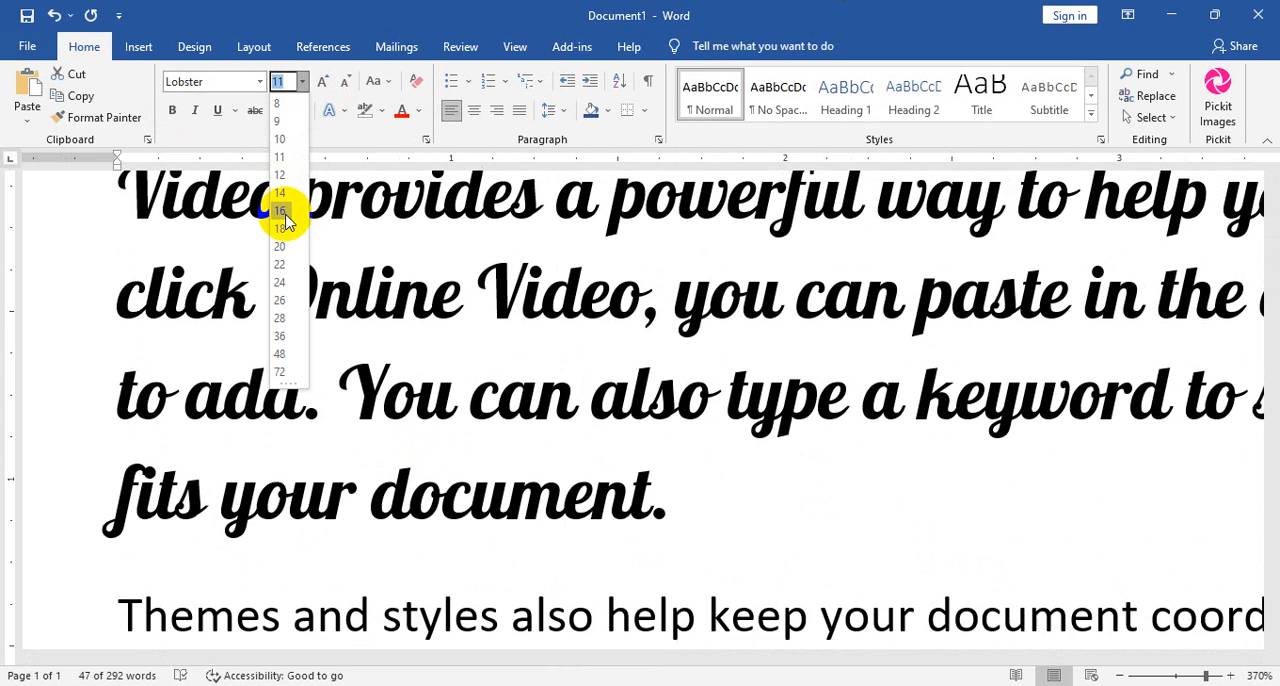
left_click(282, 227)
left_click(303, 86)
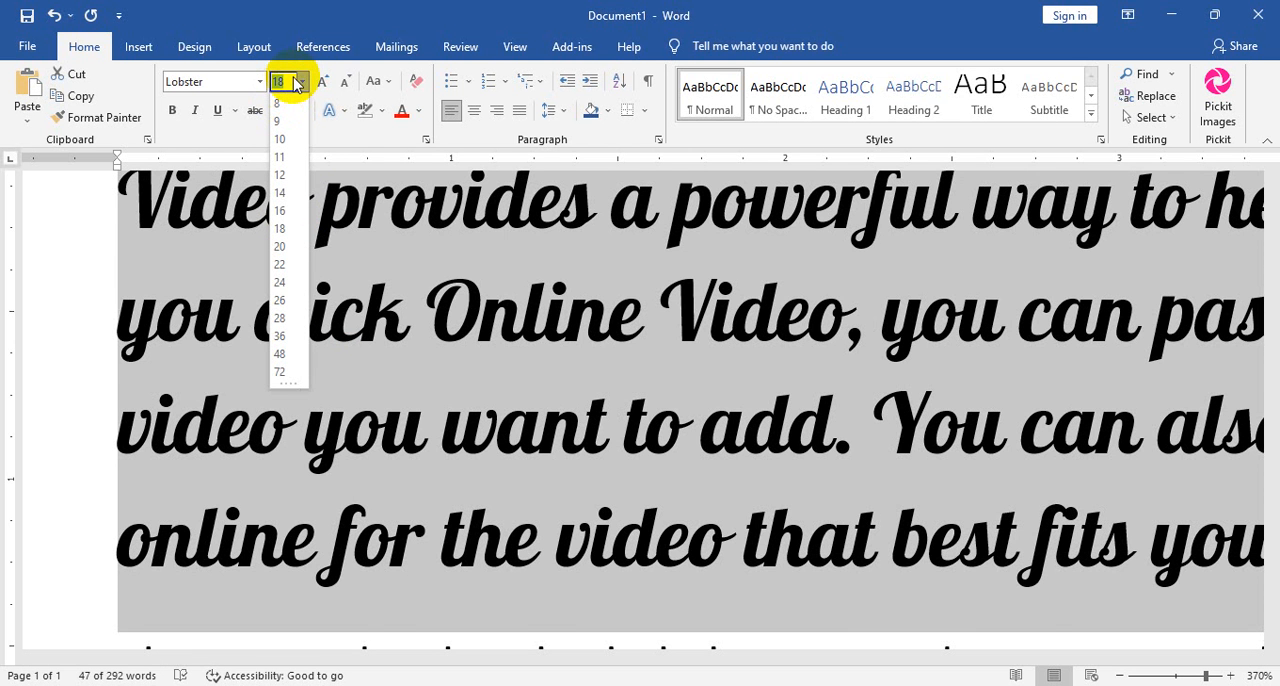
type("17")
key("Return")
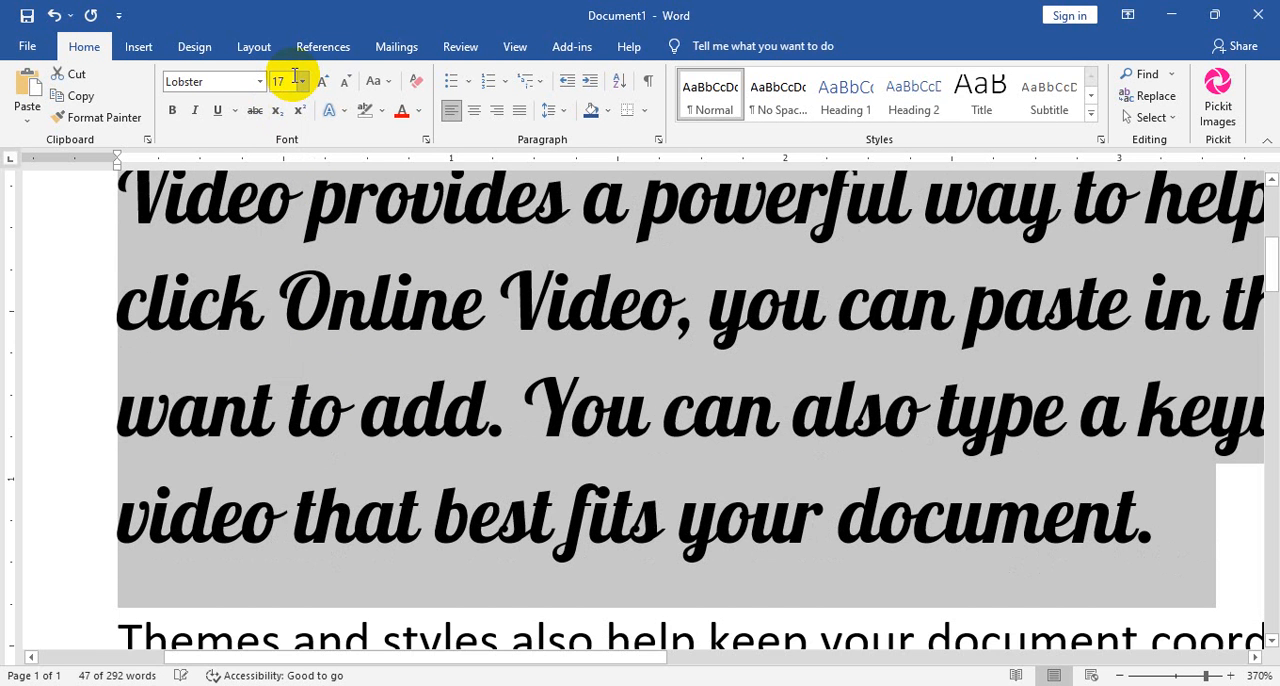
Decrease the selected paragraph's font size in steps down to 11.
left_click(347, 86)
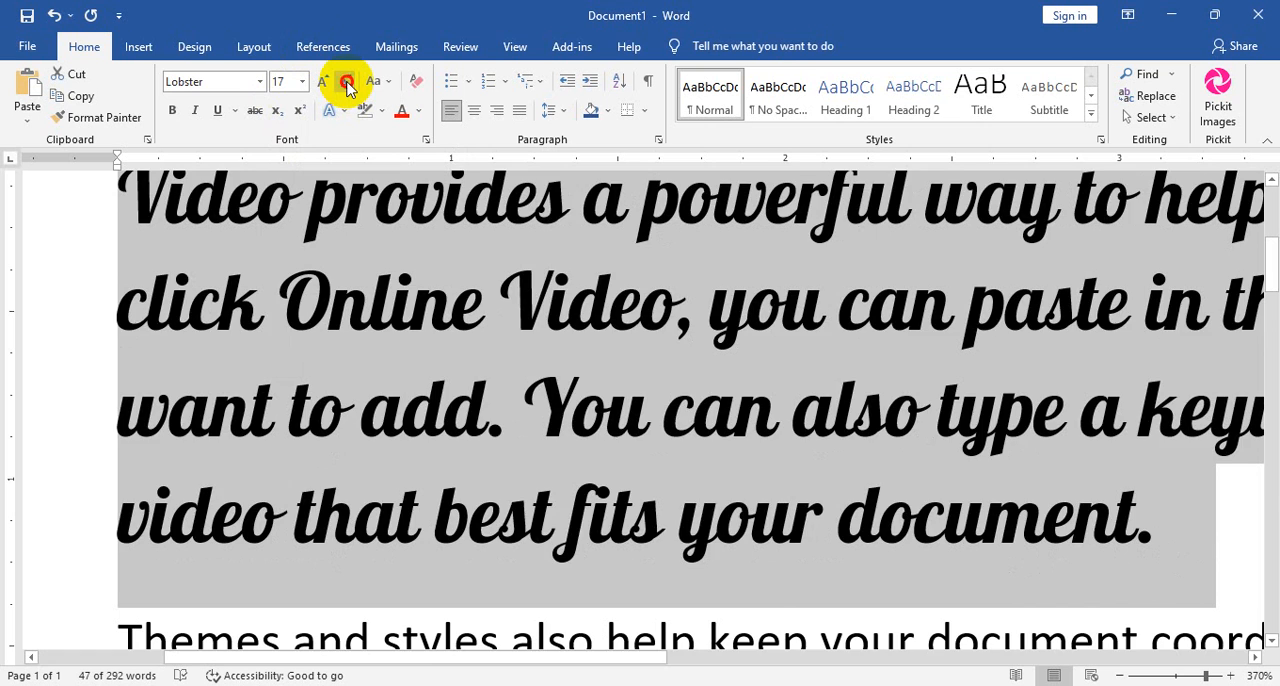
left_click(345, 84)
left_click(345, 84)
left_click(345, 84)
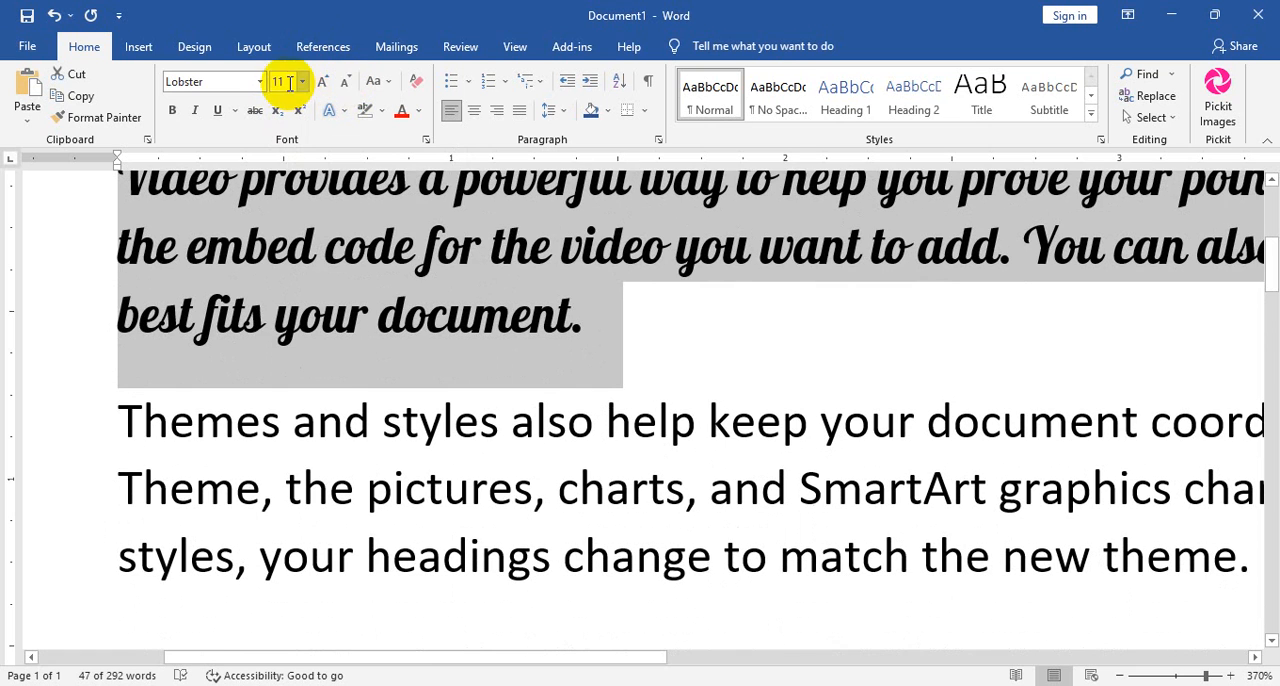
Increase the selected paragraph's font size in steps to 22, and decrease it to 16.
left_click(323, 81)
left_click(323, 81)
left_click(323, 81)
left_click(323, 81)
left_click(323, 81)
left_click(325, 82)
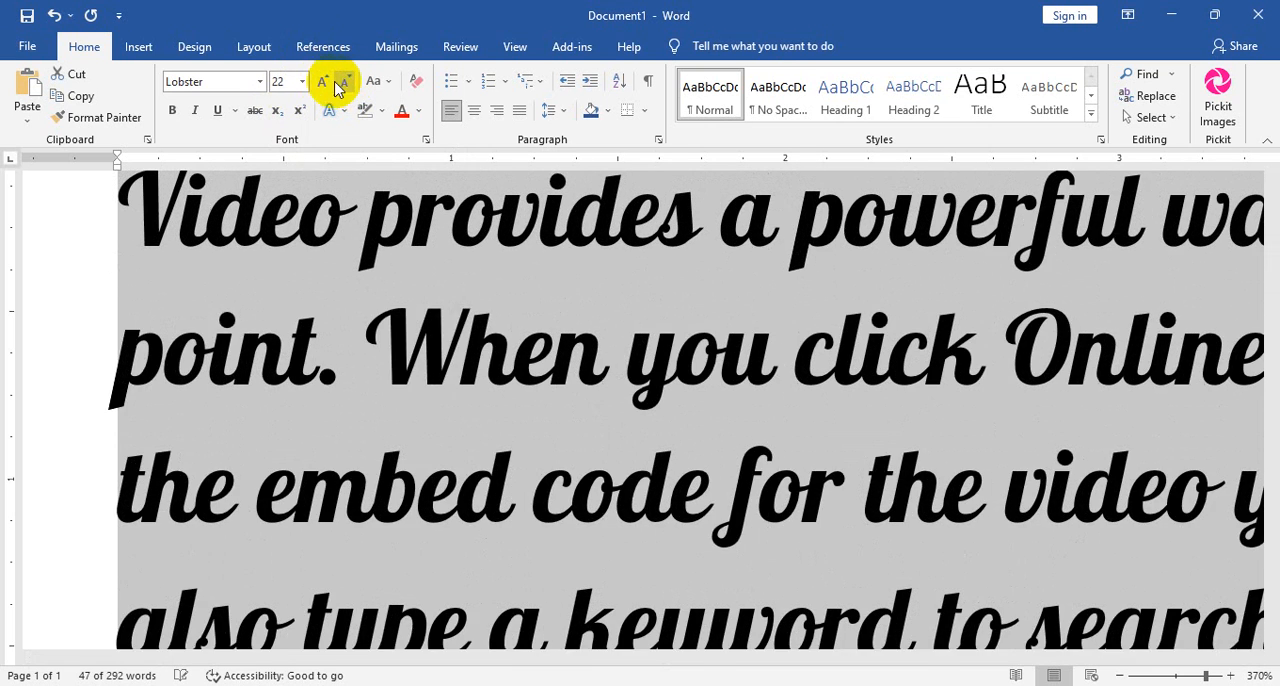
left_click(341, 84)
left_click(343, 85)
left_click(346, 86)
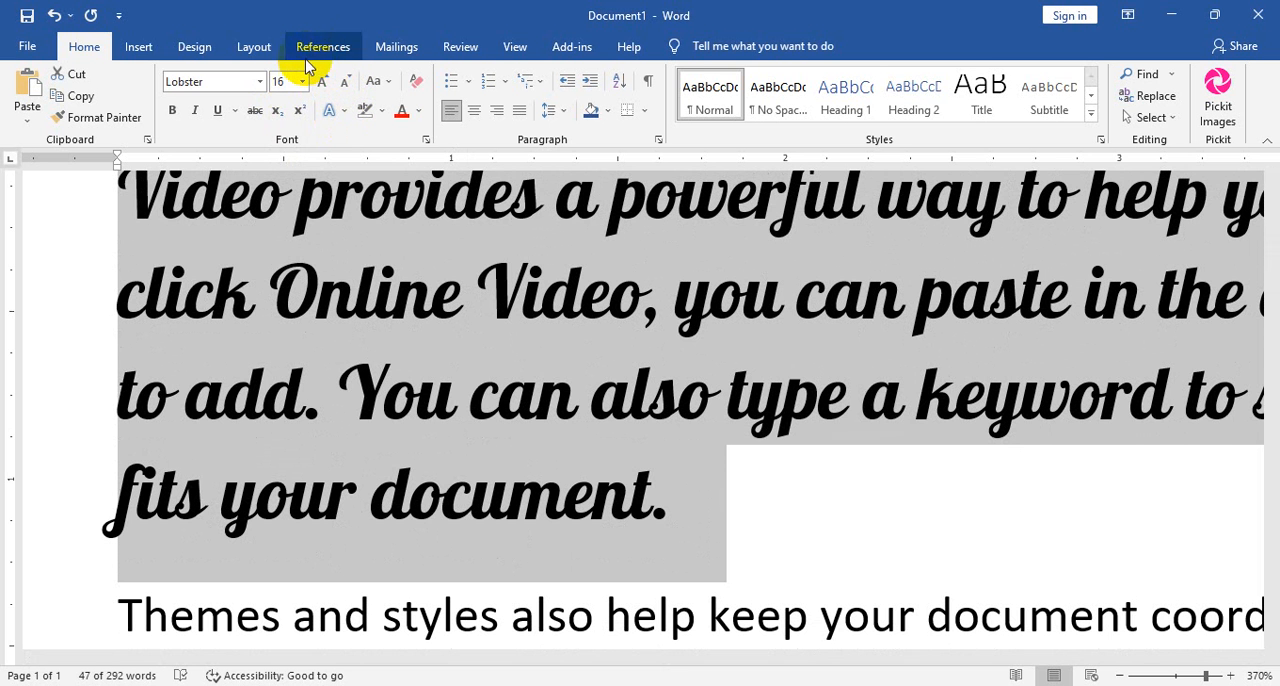
Increase the selected paragraph's font size to 22 again and decrease it in steps to 11.
left_click(323, 83)
left_click(323, 83)
left_click(323, 84)
left_click(323, 84)
left_click(340, 85)
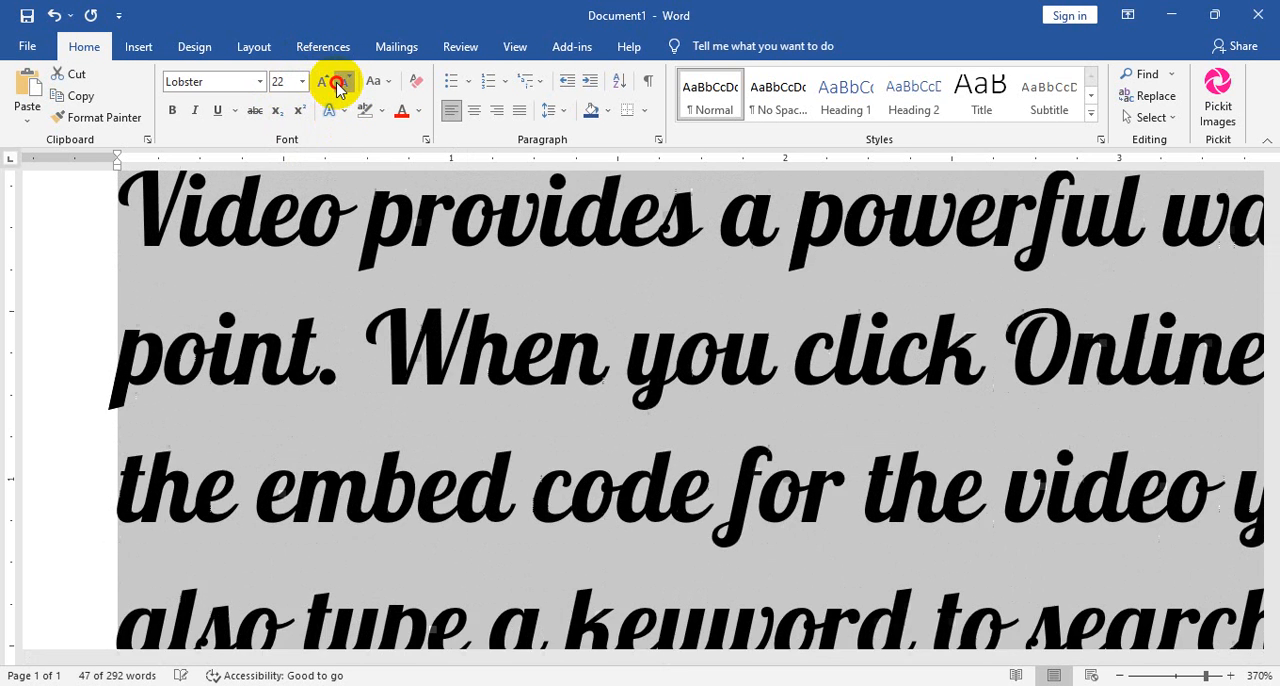
left_click(340, 85)
left_click(340, 85)
left_click(340, 86)
left_click(340, 86)
left_click(340, 86)
left_click(341, 87)
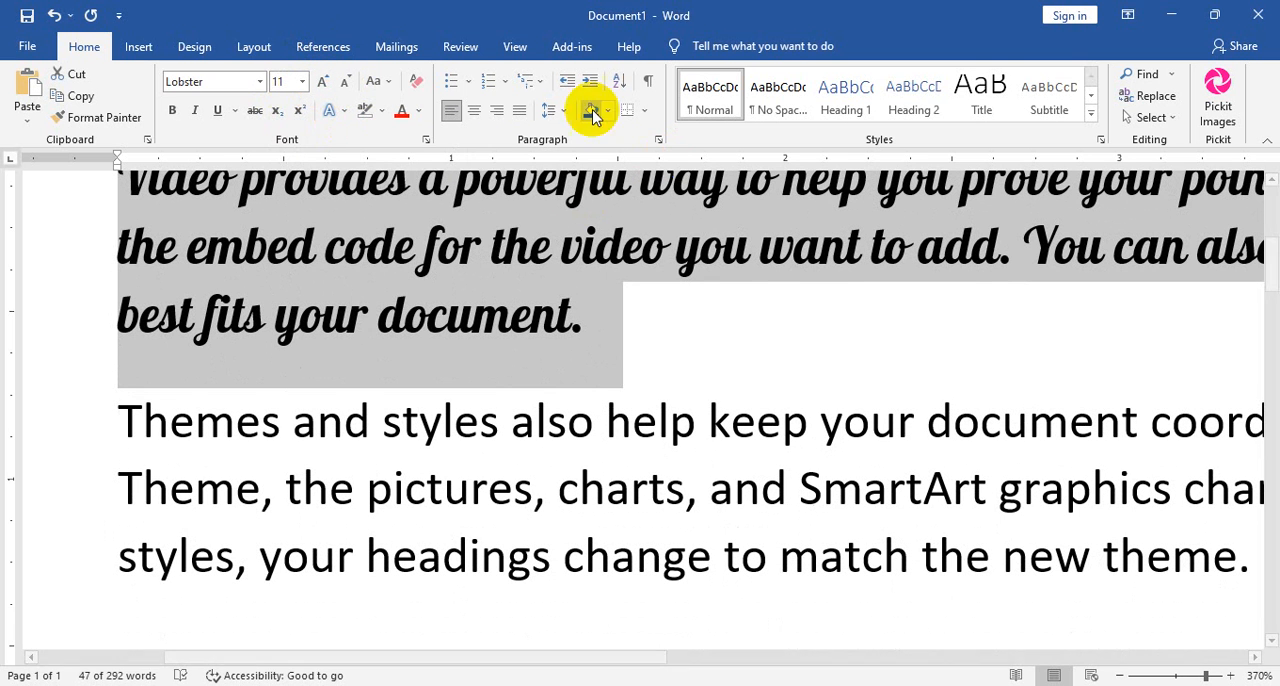
Change the selected paragraph to UPPERCASE and look over the result.
left_click(386, 86)
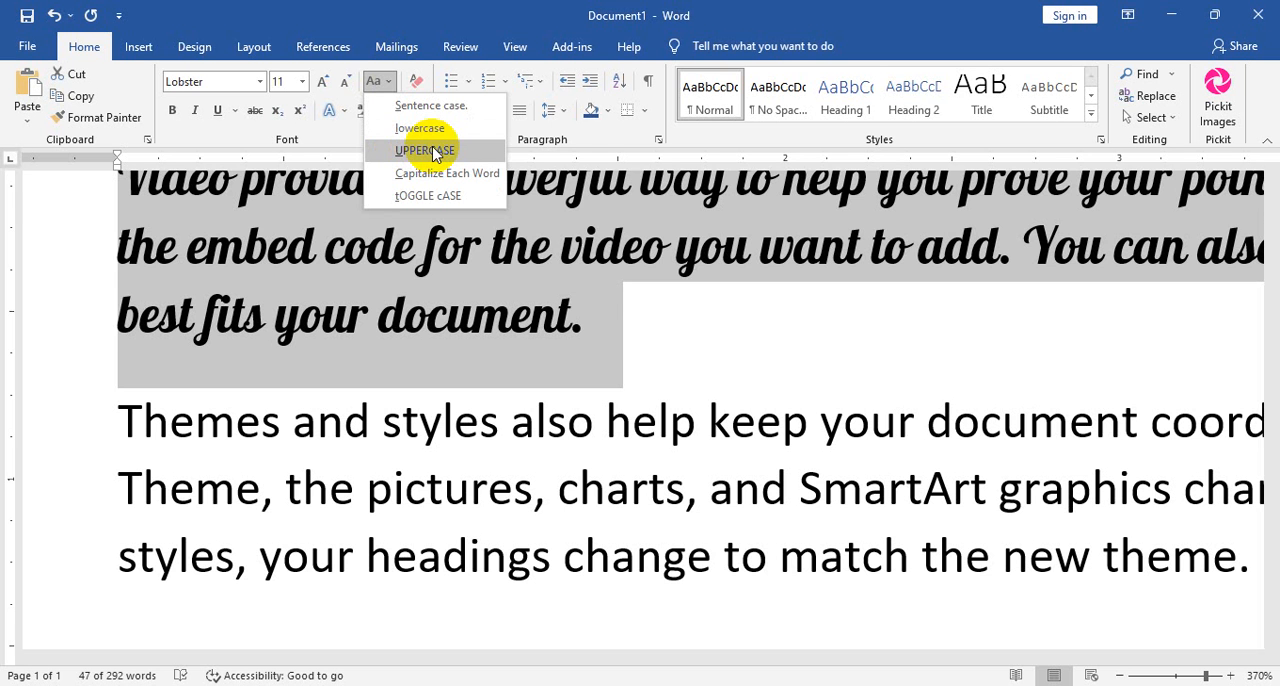
left_click(433, 152)
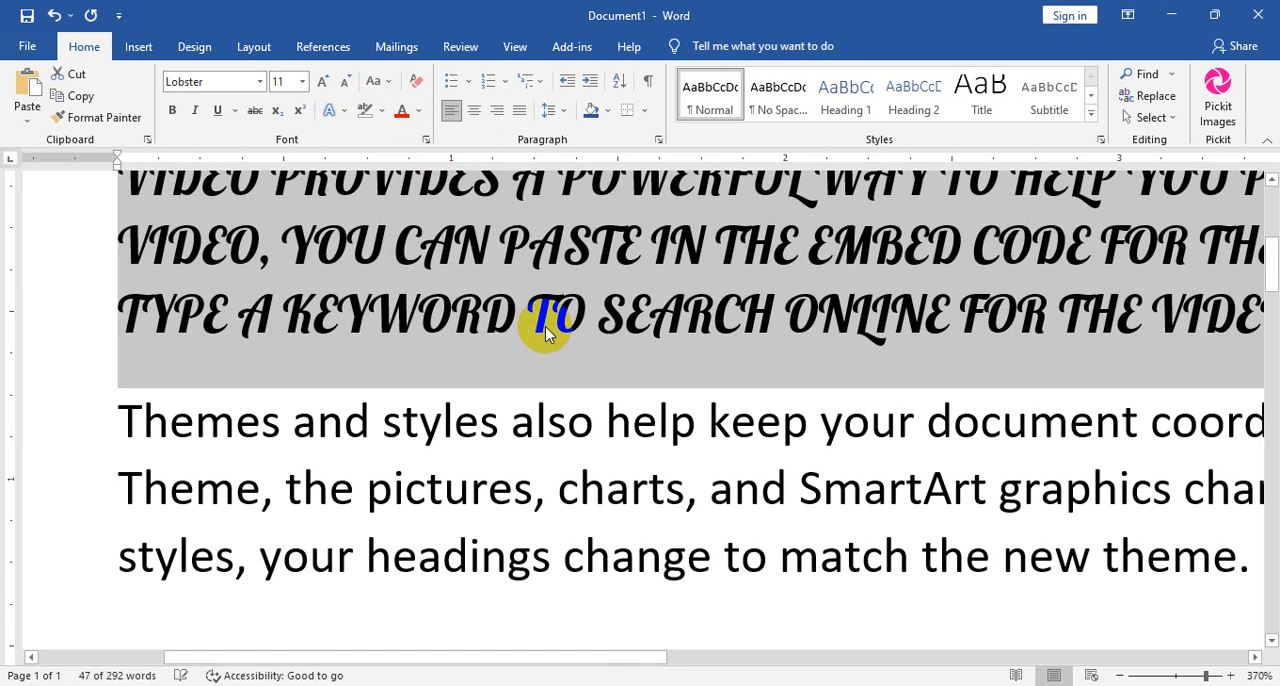
scroll(386, 480, "up", 4)
scroll(307, 290, "down", 3)
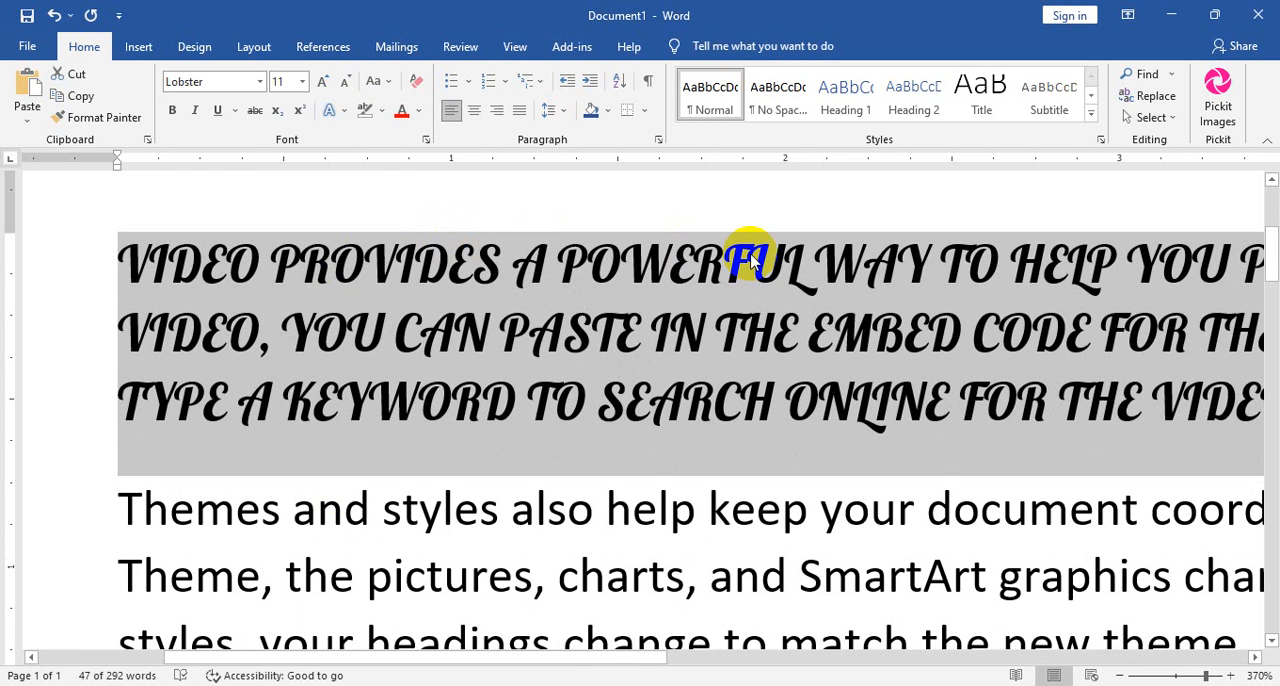
Change the selected paragraph's case to lowercase, followed by Capitalize Each Word.
left_click(394, 84)
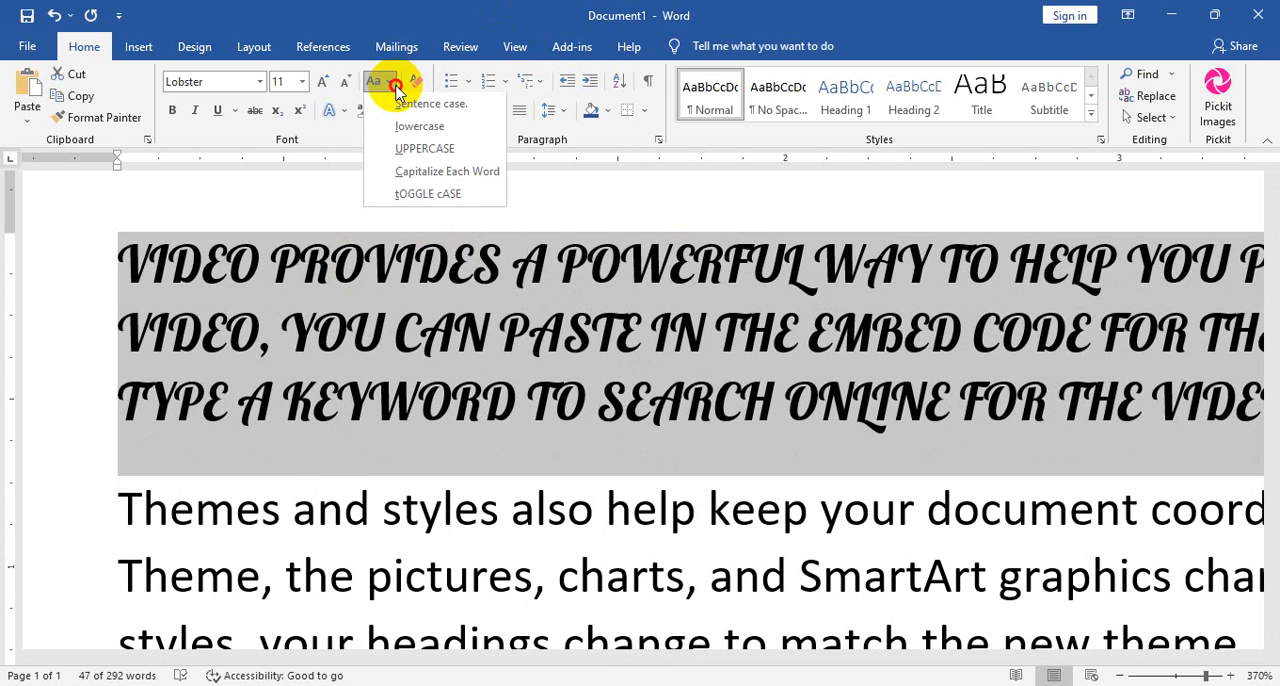
left_click(419, 130)
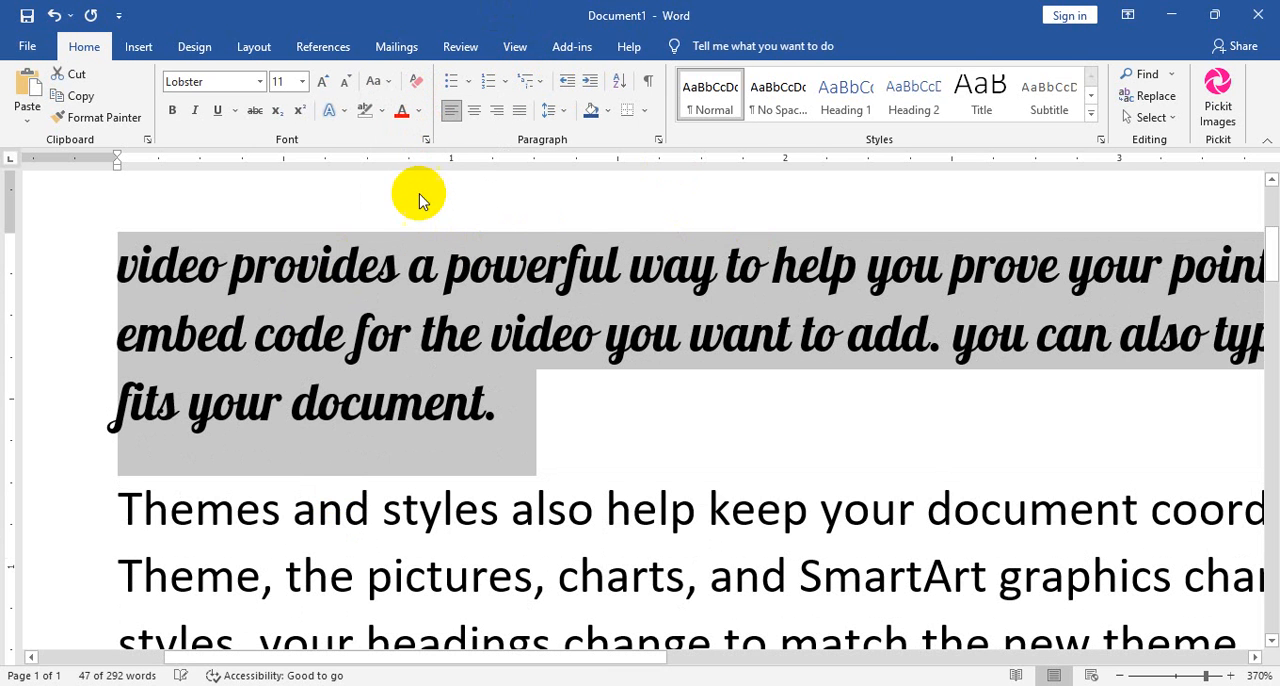
left_click(377, 81)
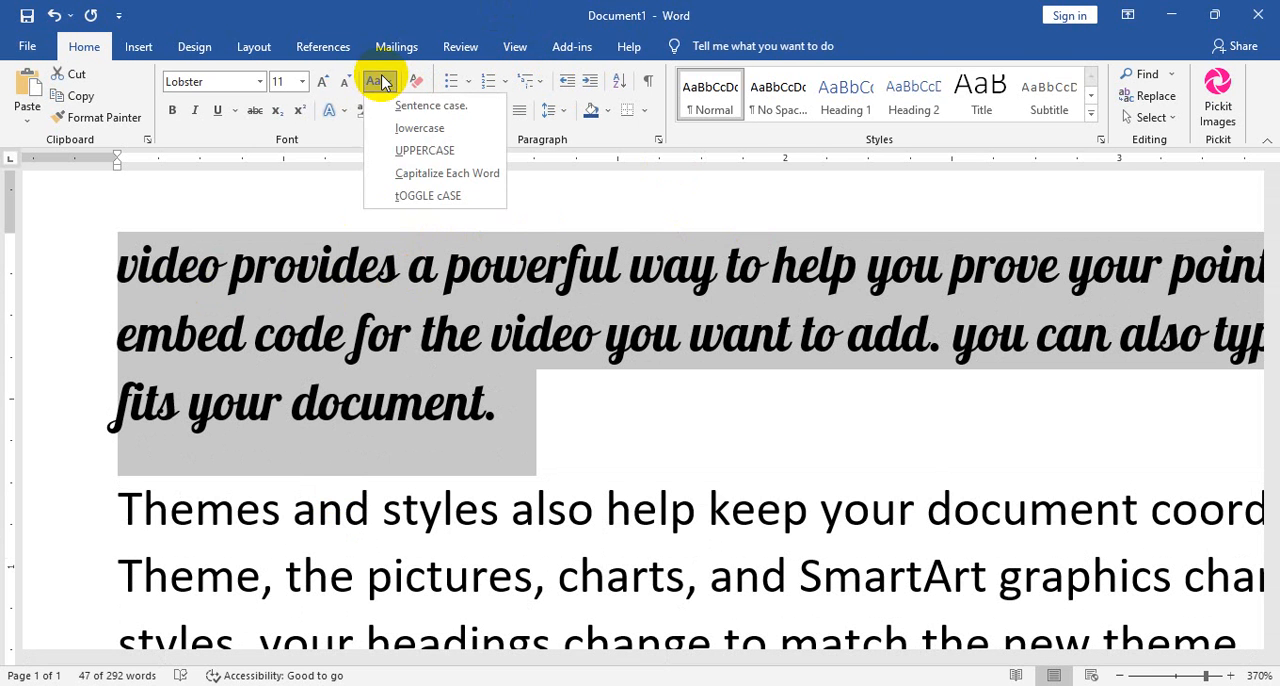
left_click(466, 178)
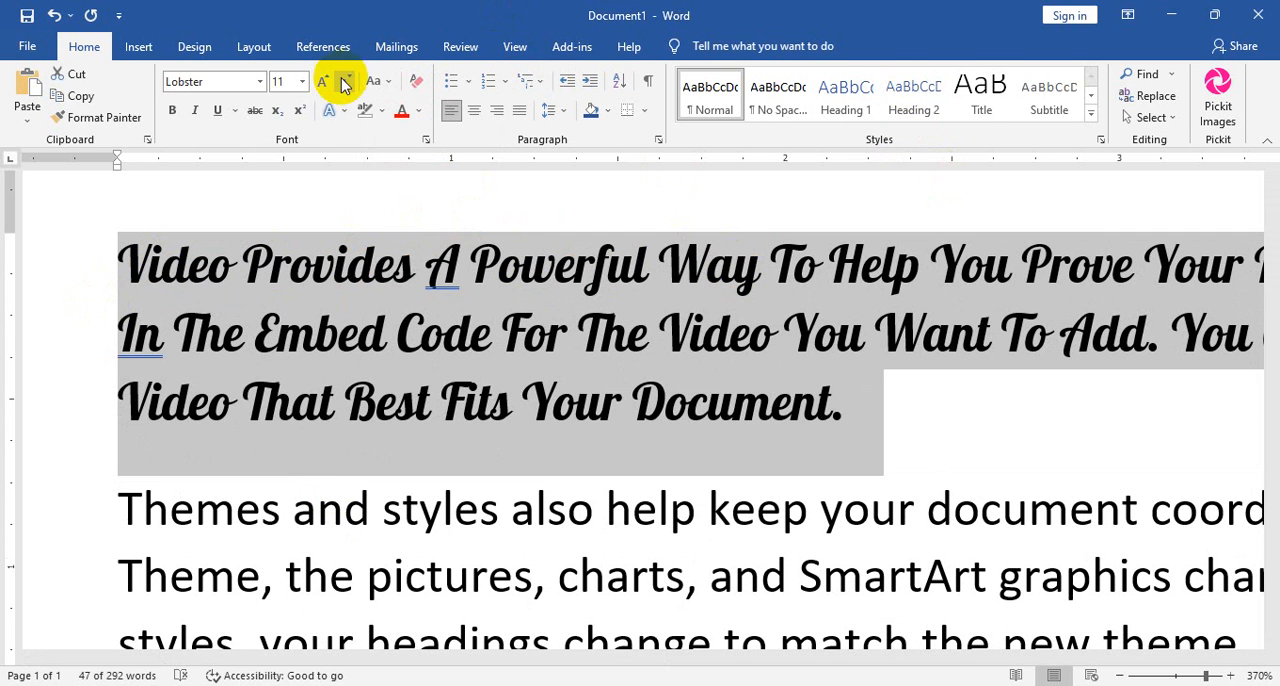
Apply tOGGLE cASE to the selected paragraph and point out the inverted letters in its first line.
left_click(379, 81)
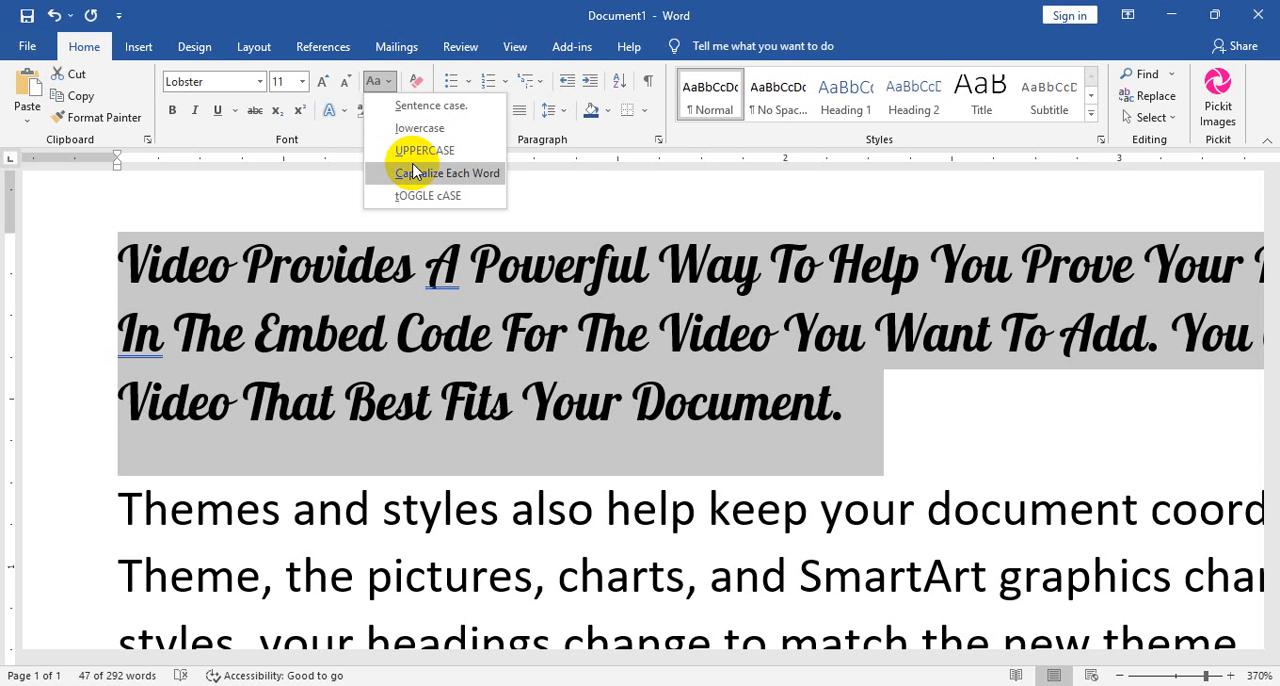
left_click(449, 194)
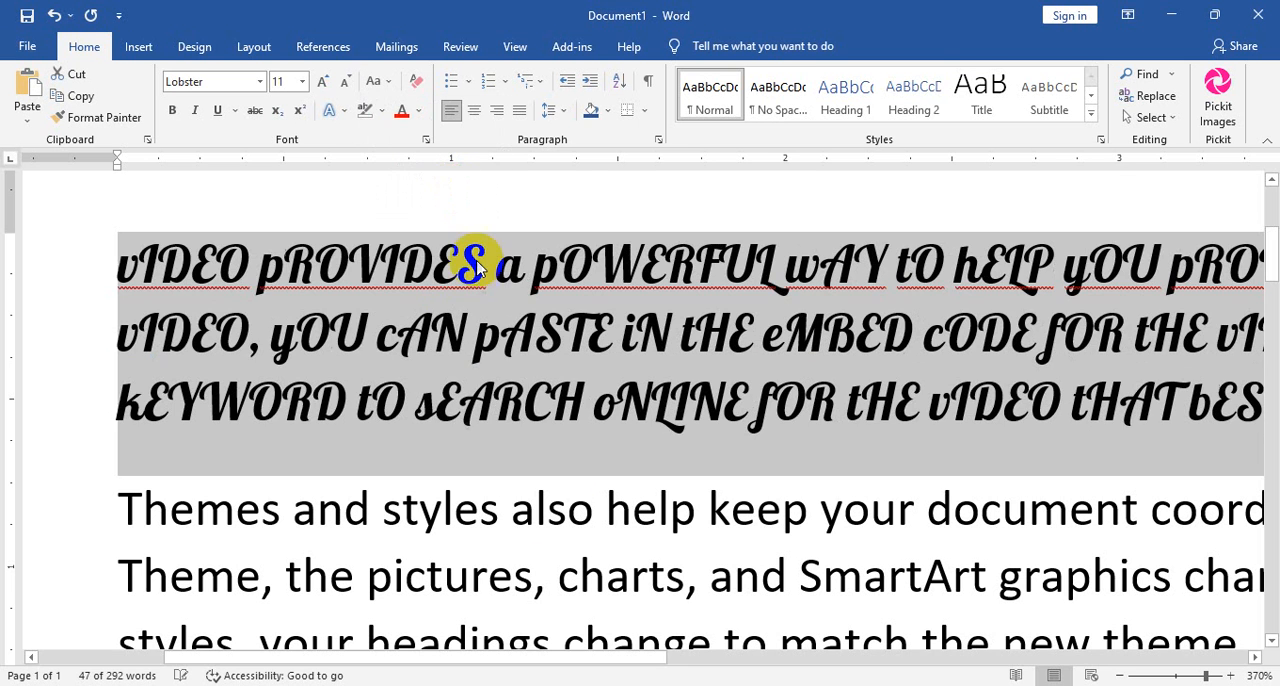
left_click_drag(259, 266, 287, 275)
left_click_drag(463, 266, 497, 260)
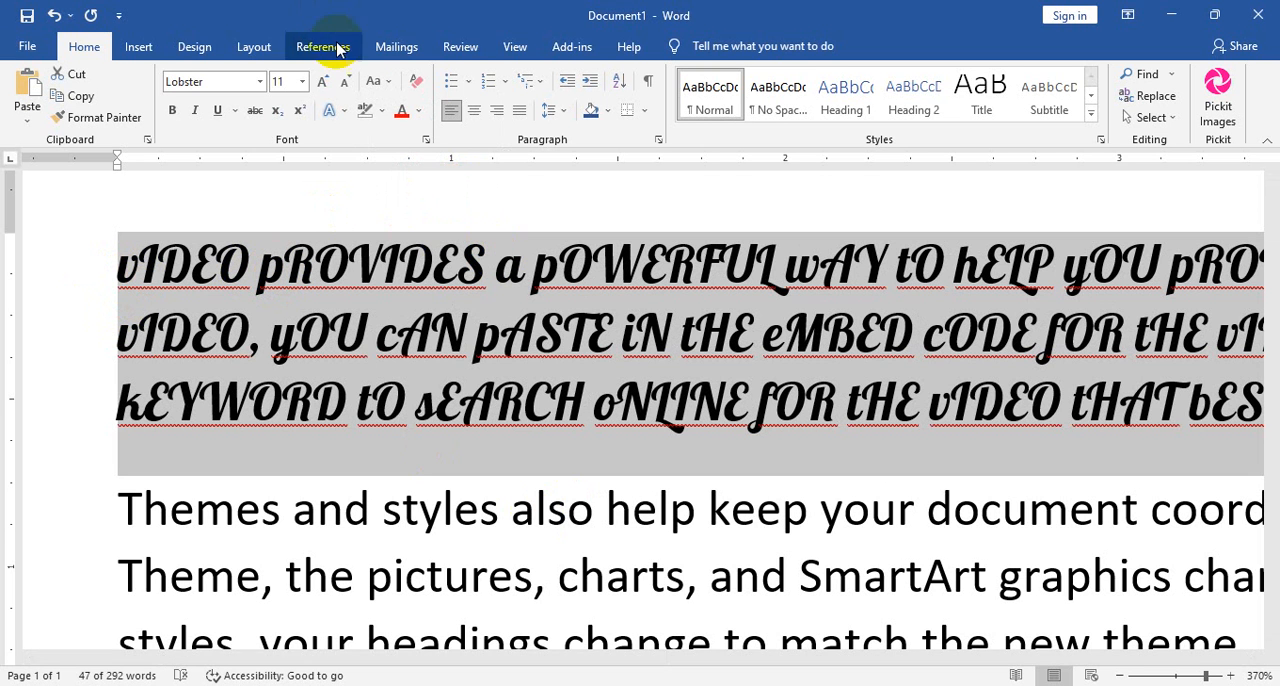
Change the selected paragraph to Sentence case, and switch it to UPPERCASE.
left_click(373, 80)
left_click(397, 106)
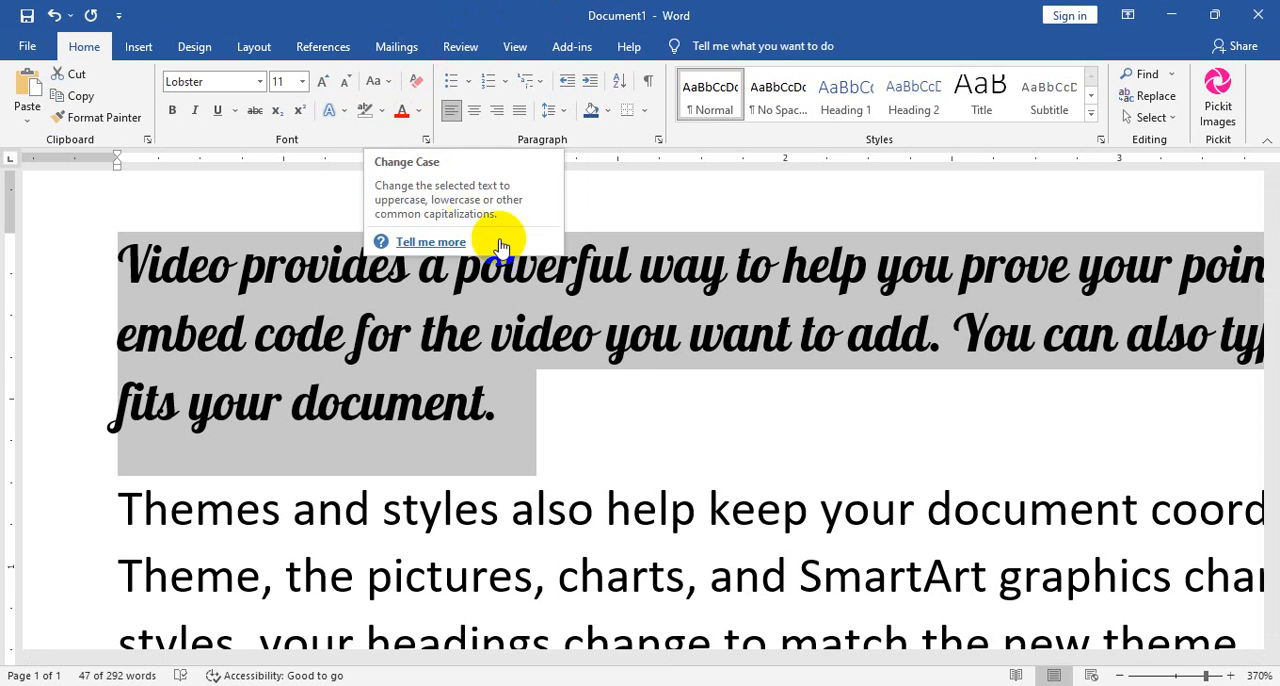
left_click(378, 81)
left_click(424, 150)
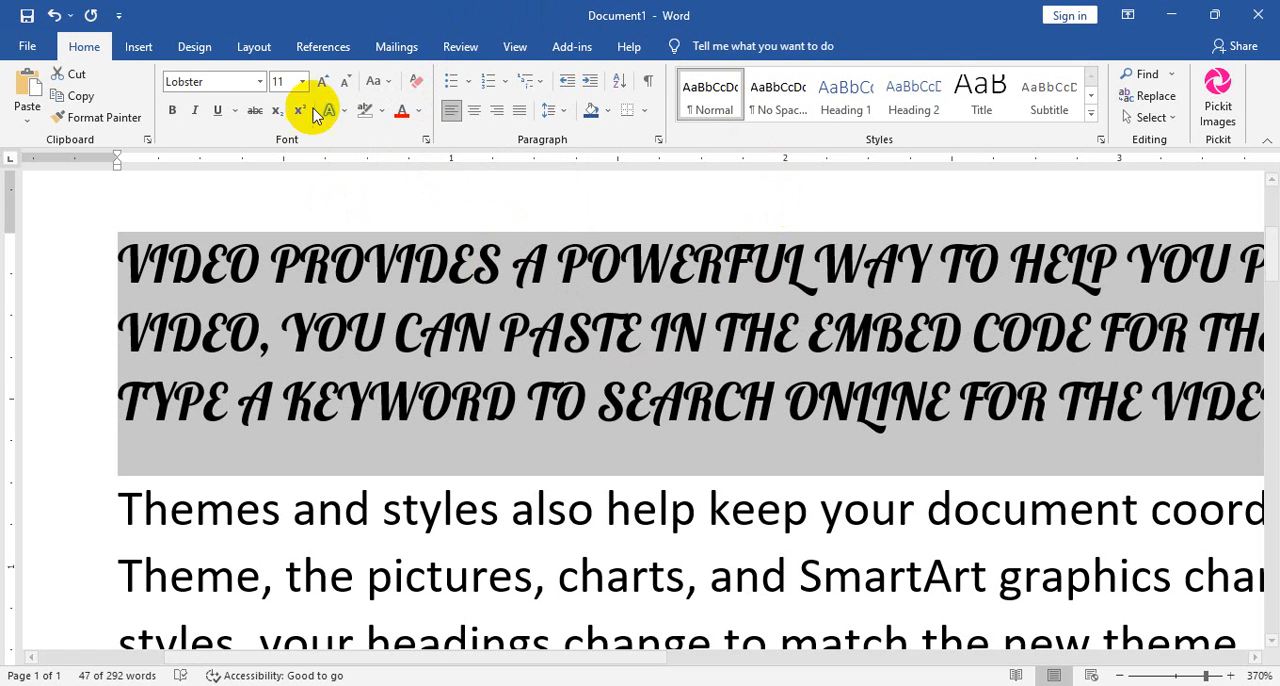
Colour the selected paragraph red and apply a blue text effect with a shadow to it.
left_click(404, 114)
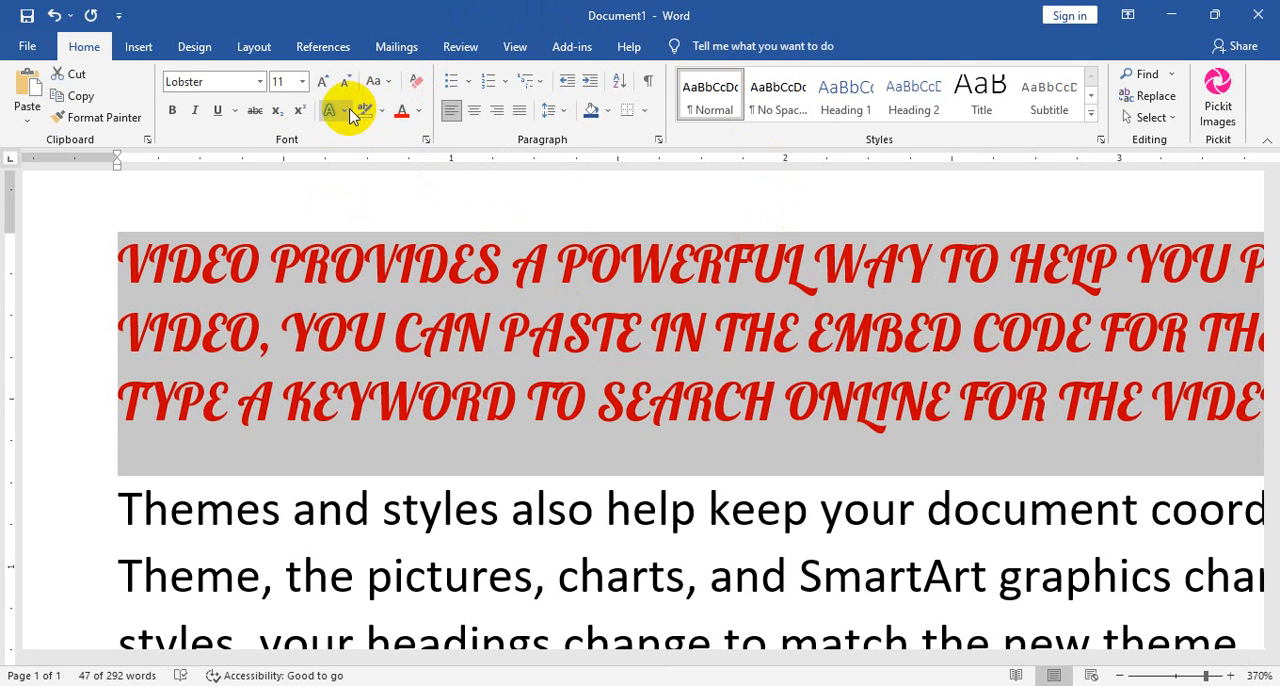
left_click(338, 111)
left_click(397, 148)
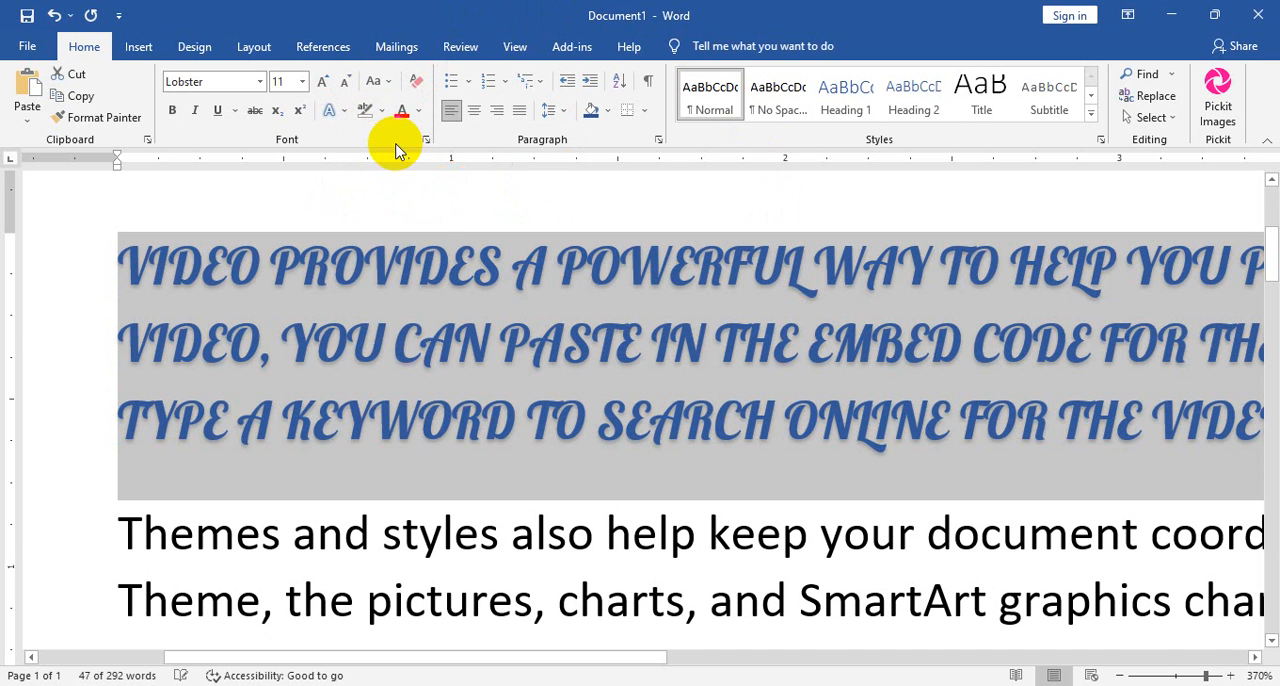
Highlight the selected paragraph in dark yellow.
left_click(337, 112)
left_click(382, 111)
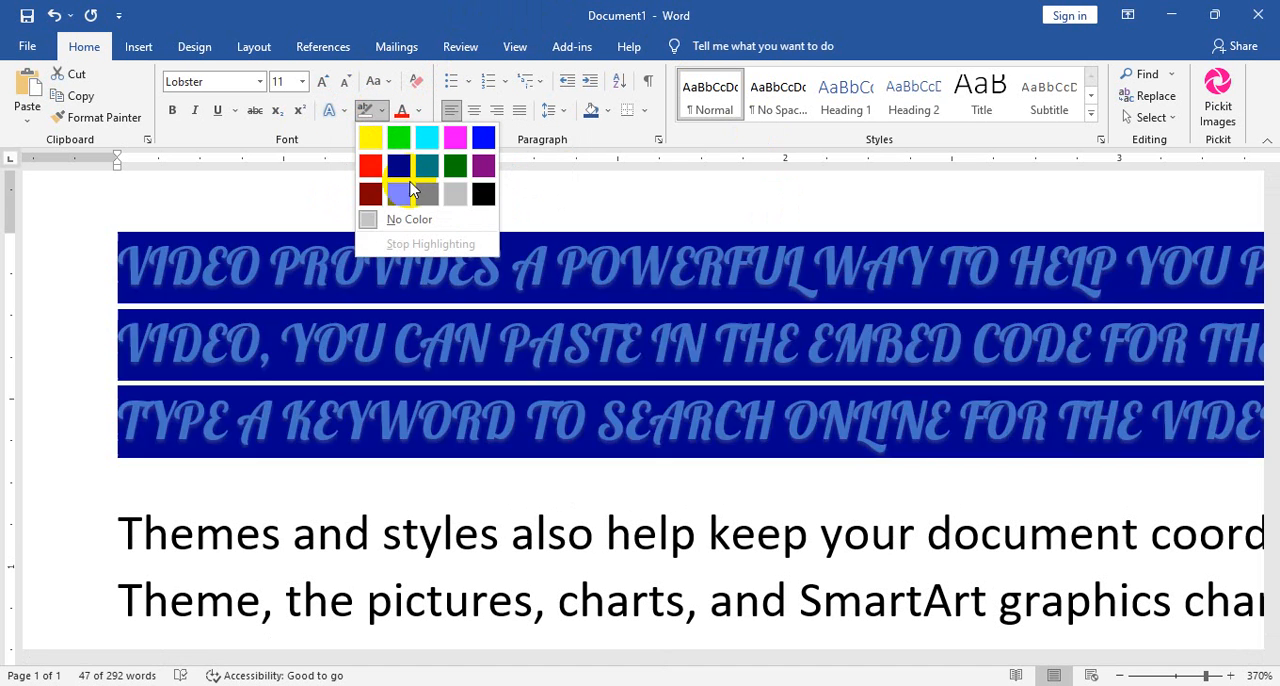
left_click(392, 194)
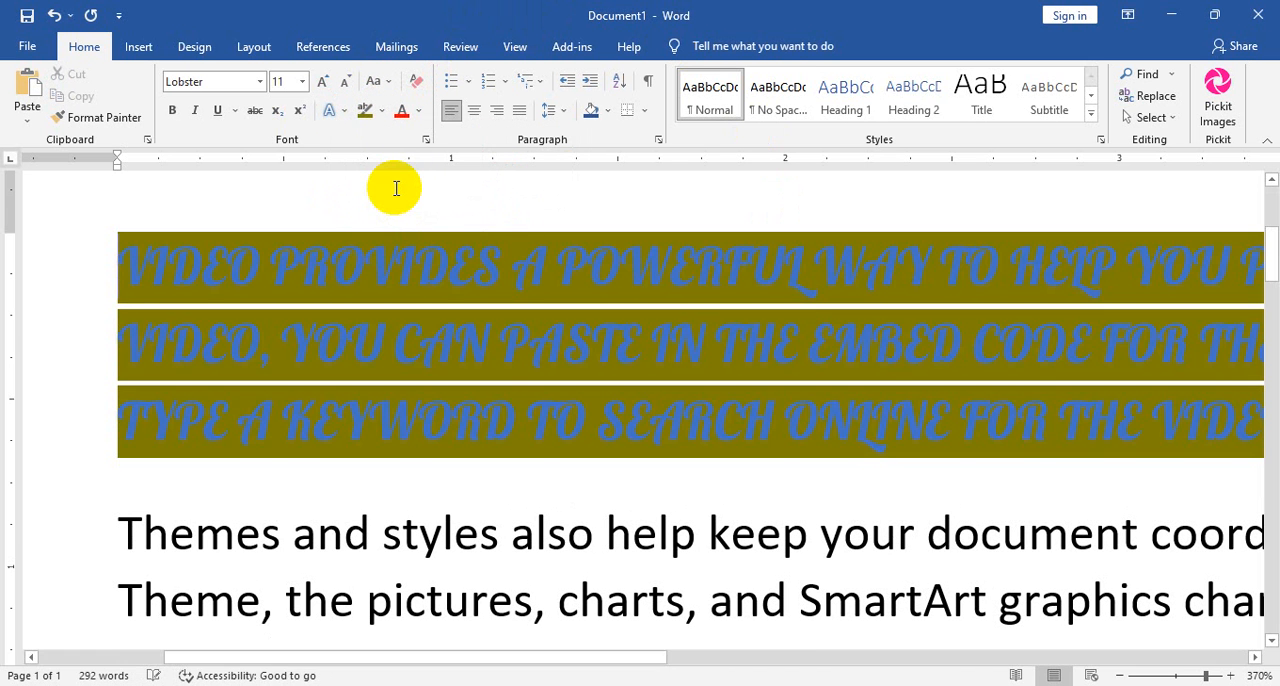
Clear all formatting from the selected uppercase paragraph and try to change its text to Sentence case.
left_click(424, 92)
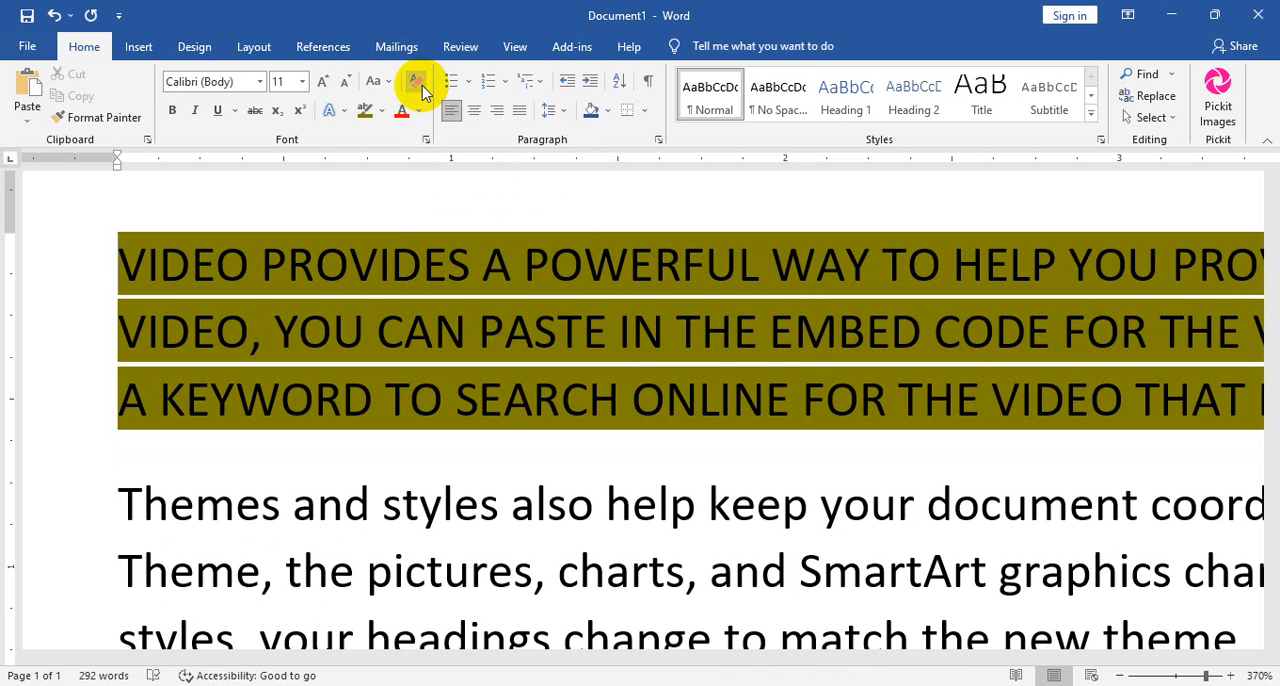
left_click(393, 86)
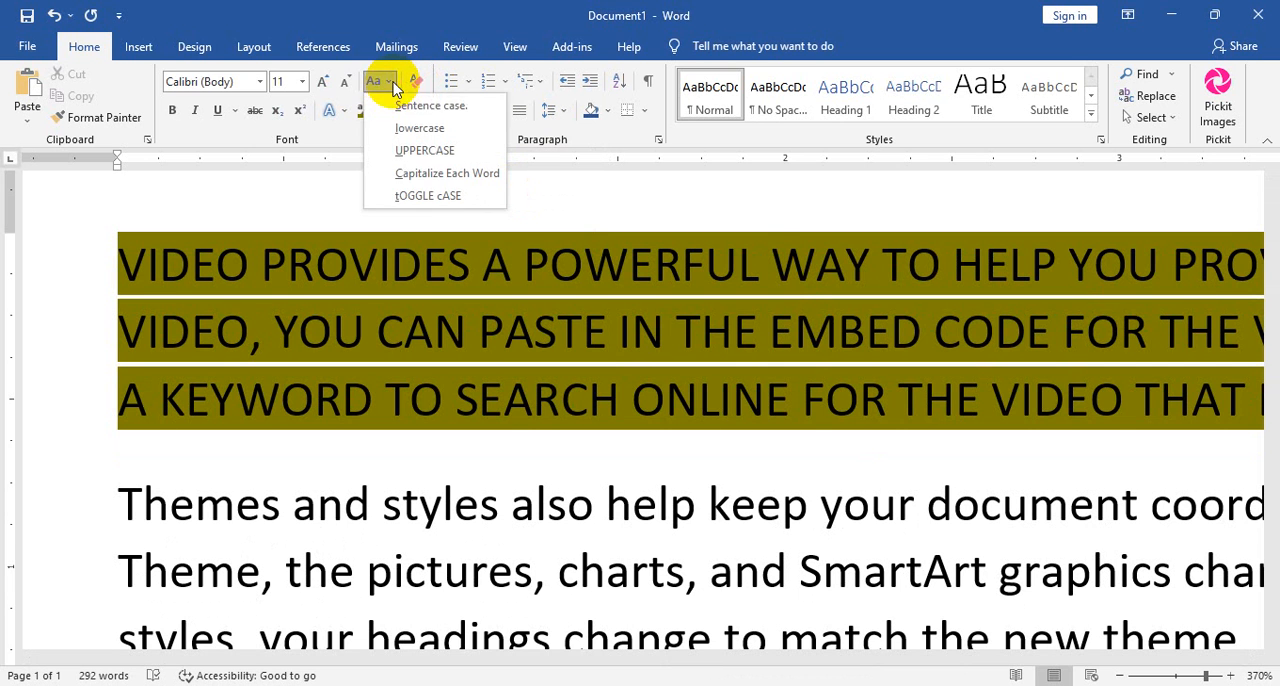
left_click(410, 106)
left_click(381, 110)
left_click(625, 277)
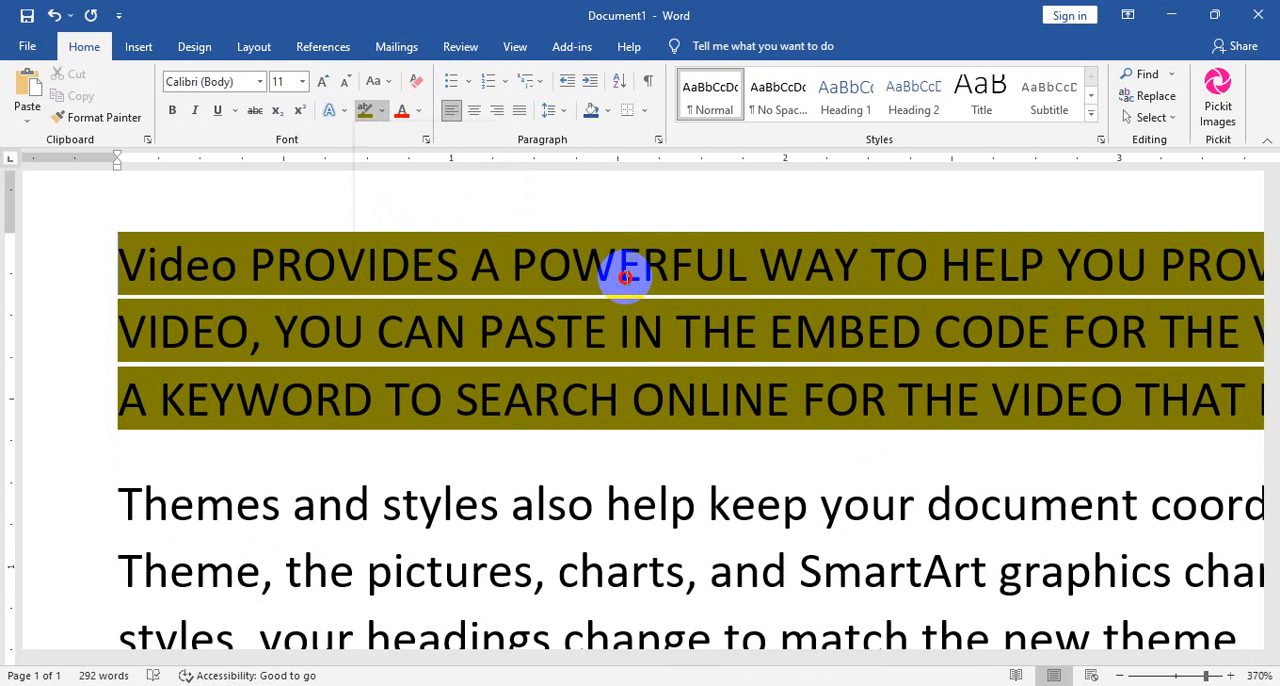
Select the entire first paragraph, convert it to lowercase, and change it to Sentence case.
scroll(1210, 420, "down", 13)
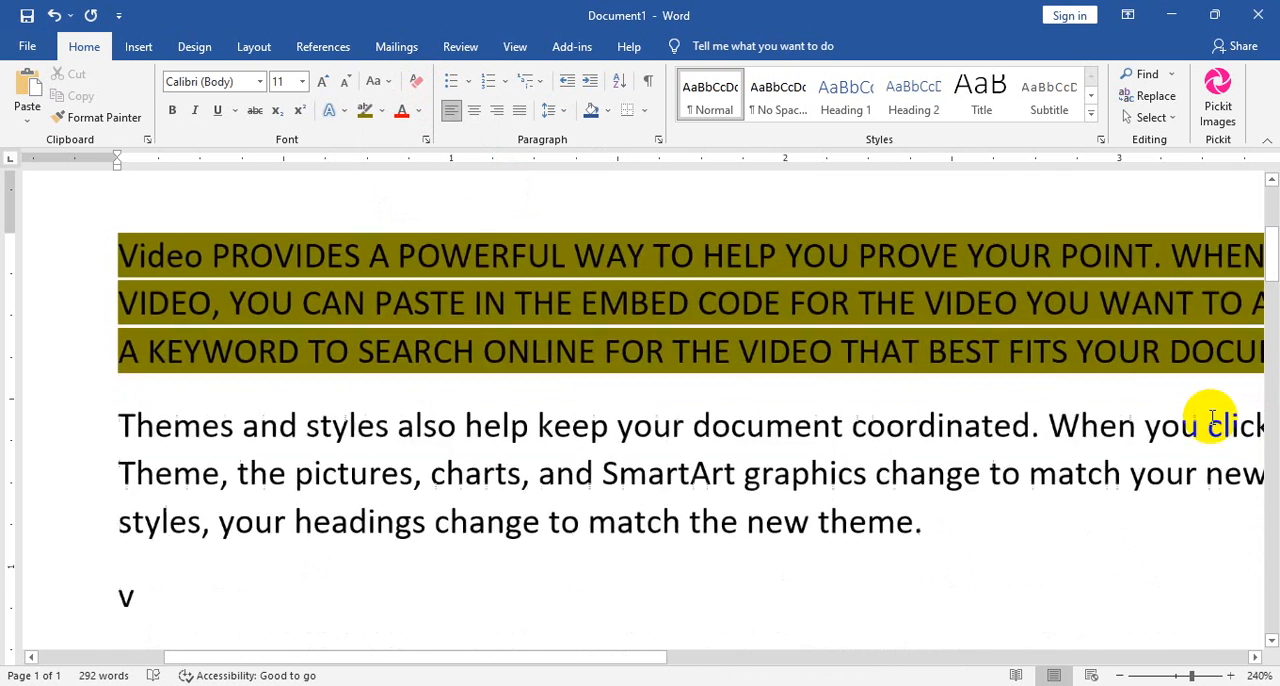
scroll(1210, 420, "down", 5)
left_click_drag(1014, 320, 118, 228)
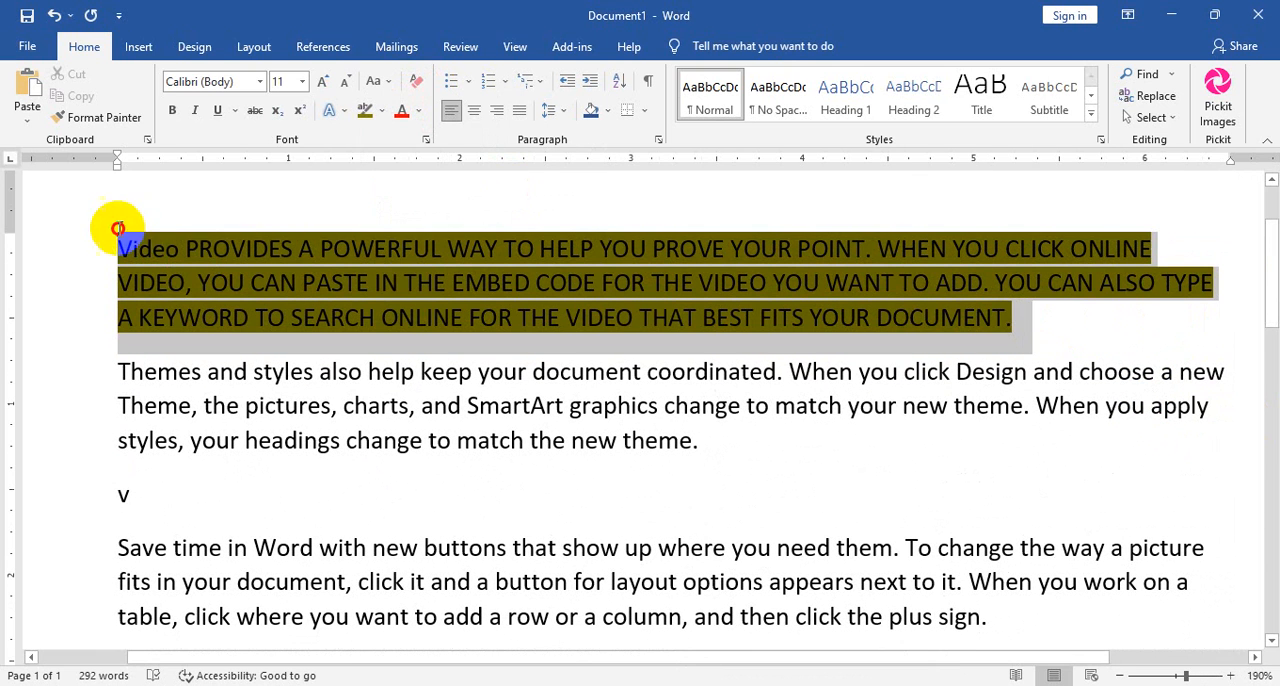
left_click(375, 81)
left_click(417, 106)
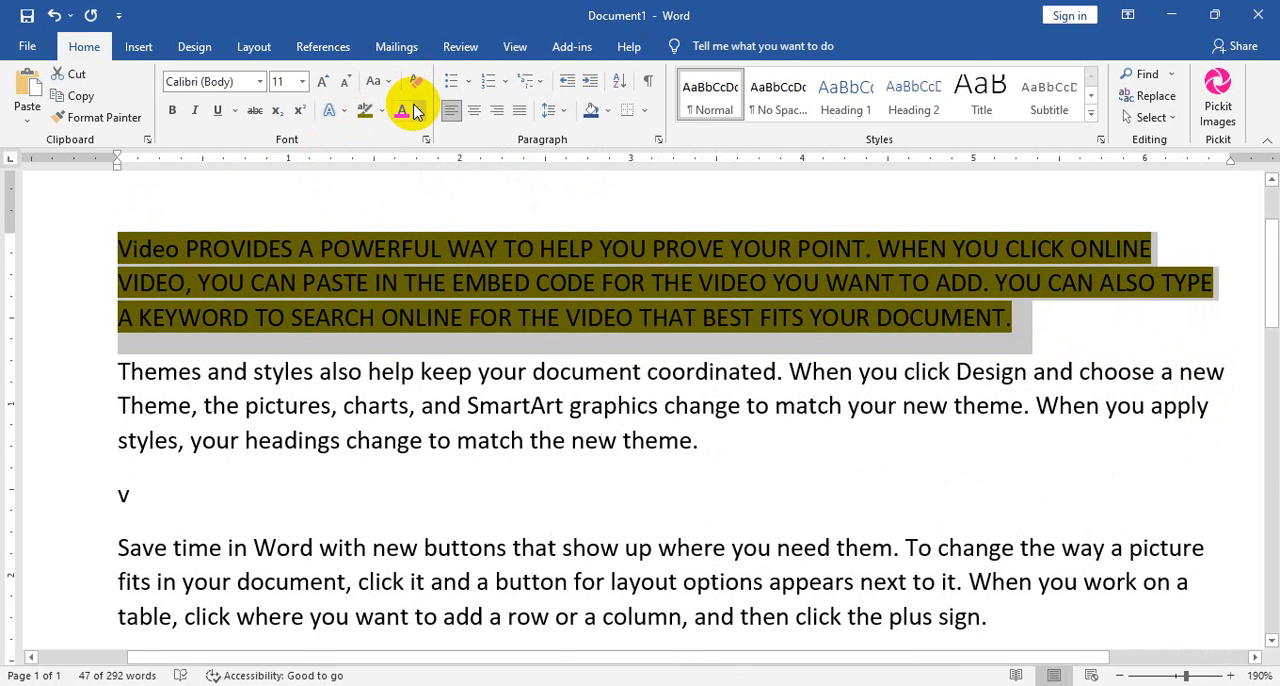
left_click(376, 81)
left_click(410, 126)
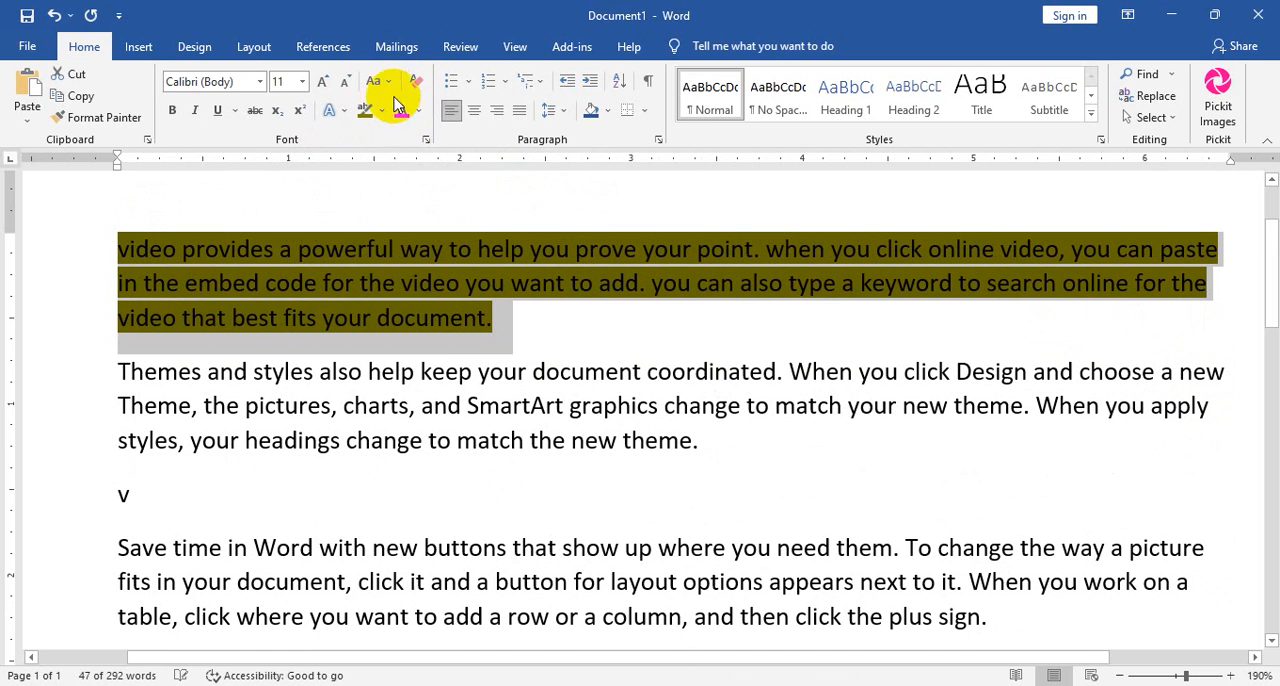
left_click(376, 81)
left_click(402, 106)
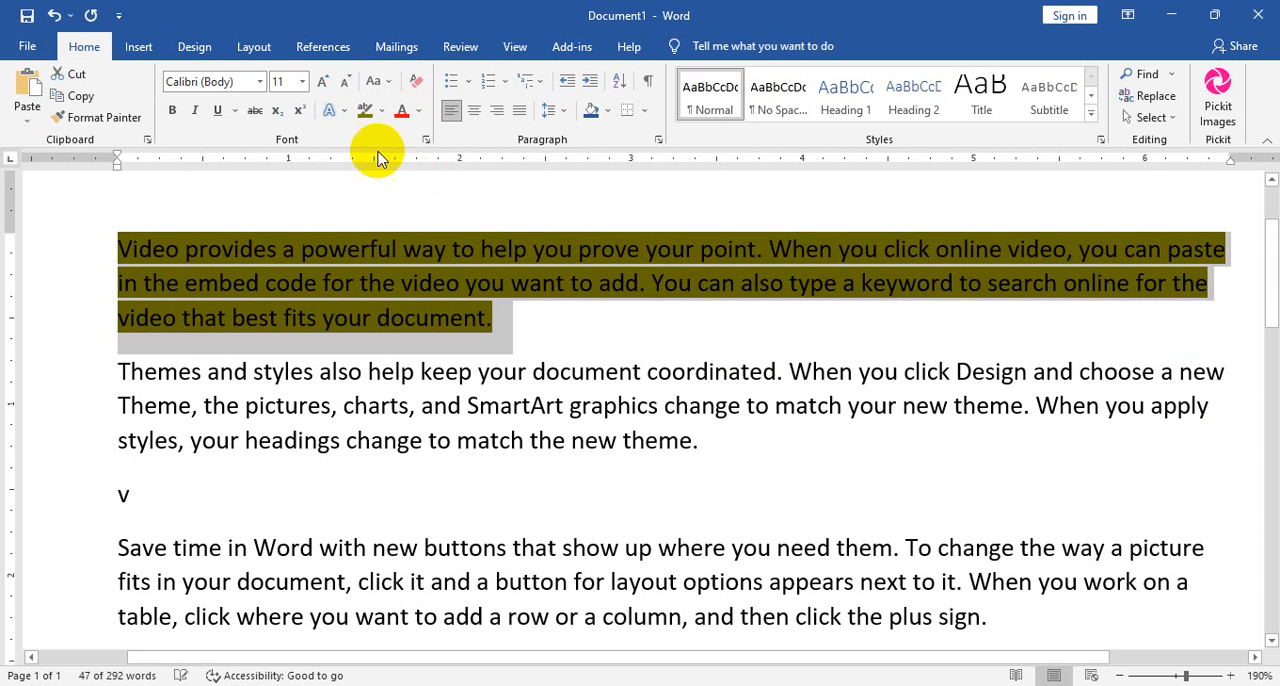
Remove the dark yellow highlight from the first paragraph.
left_click(381, 110)
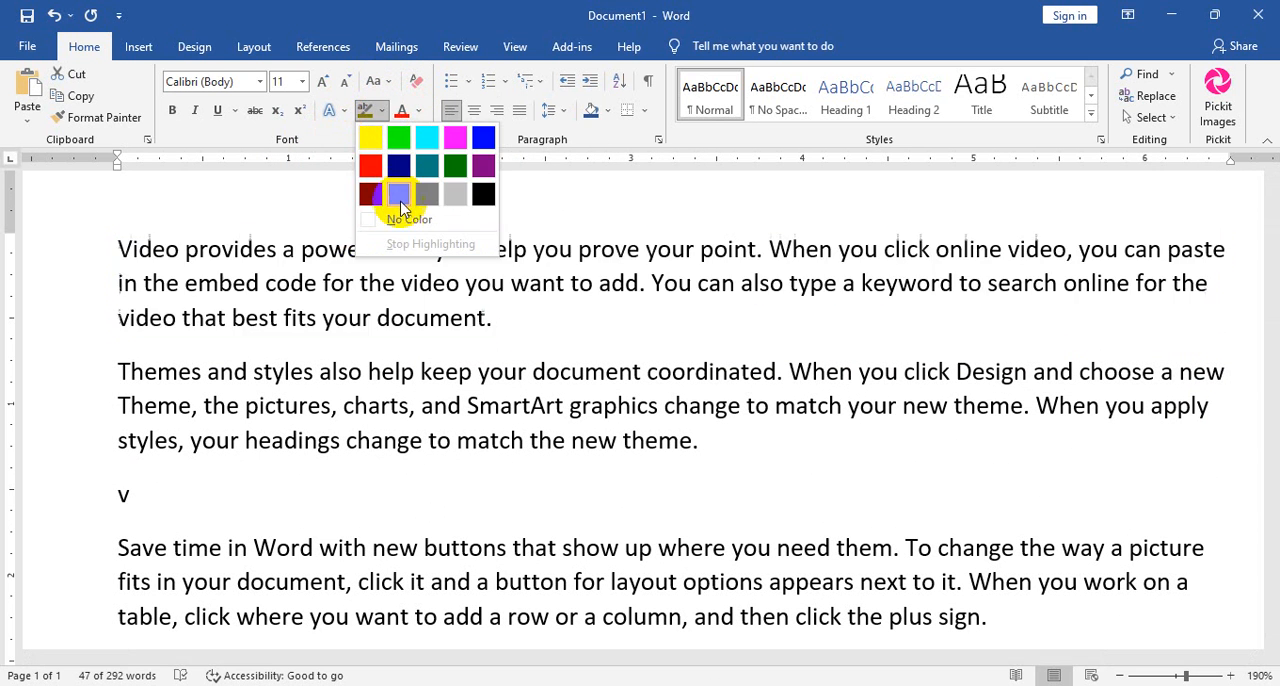